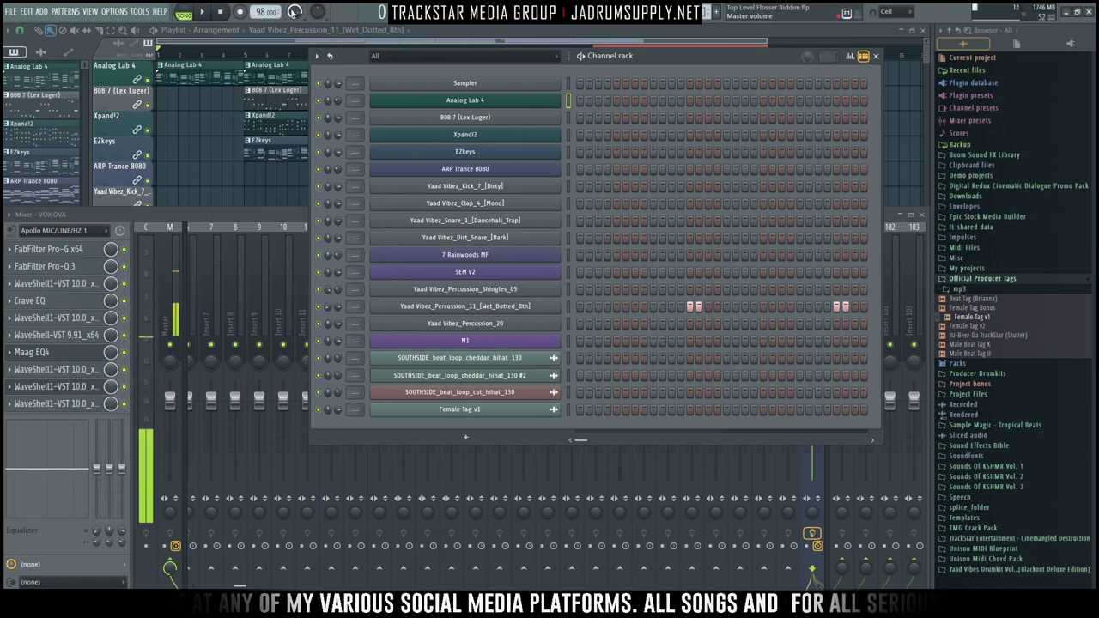
# Step: Start playback and apply a green color gradient to the four audio-clip channels, from the SOUTHSIDE cheddar hi-hat loop to Female Tag v1
pyautogui.press('space')
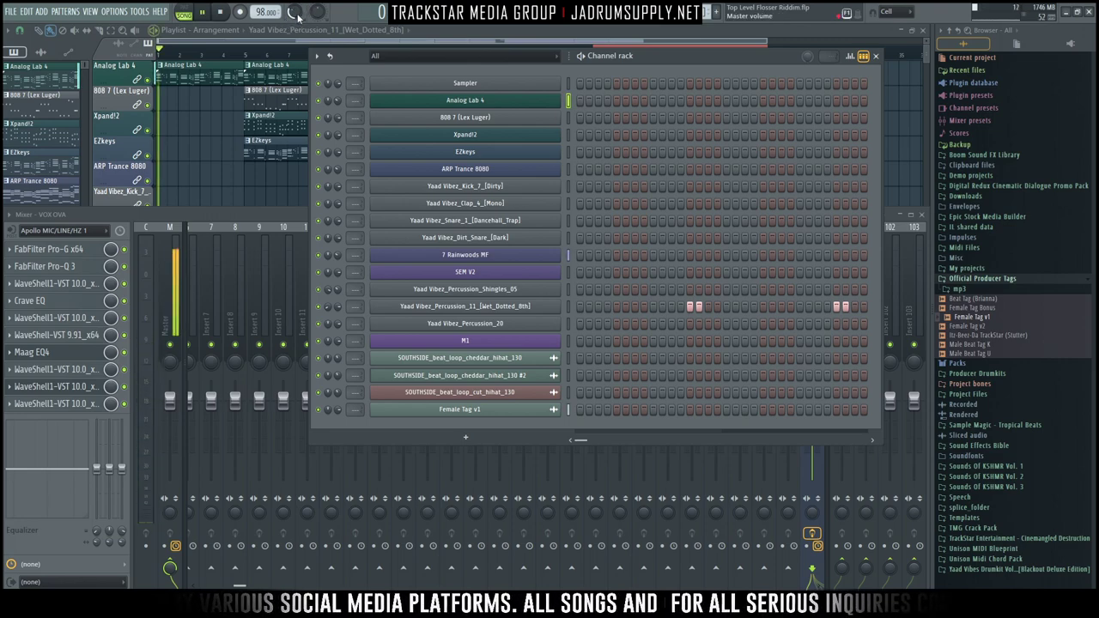
pyautogui.click(445, 410)
pyautogui.click(444, 409)
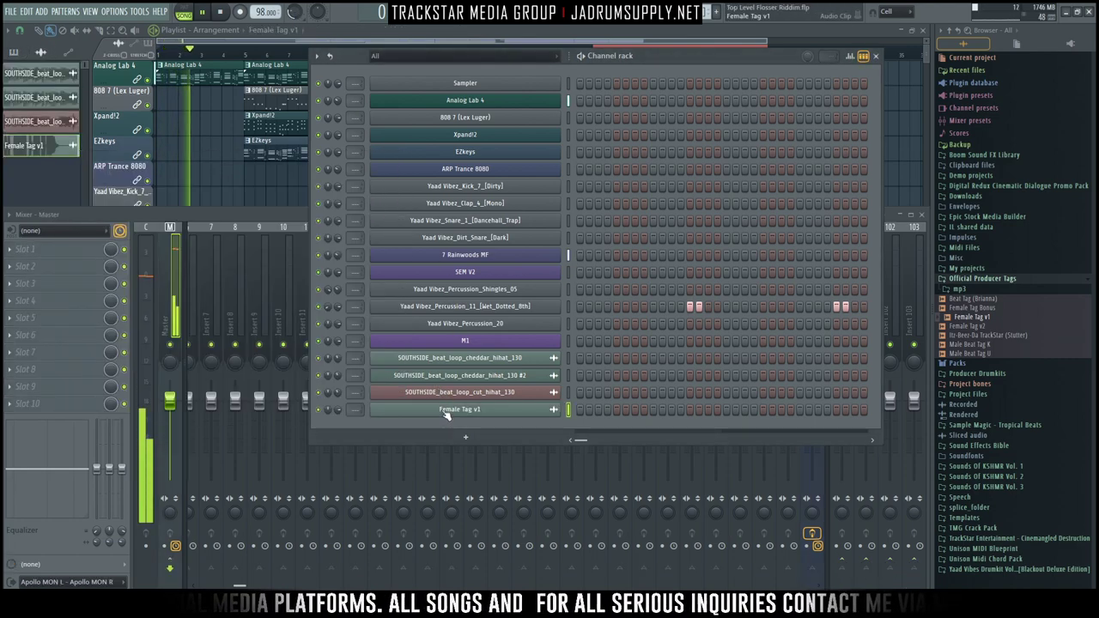
pyautogui.keyDown('shift'); pyautogui.click(566, 355); pyautogui.keyUp('shift')
pyautogui.click(316, 55)
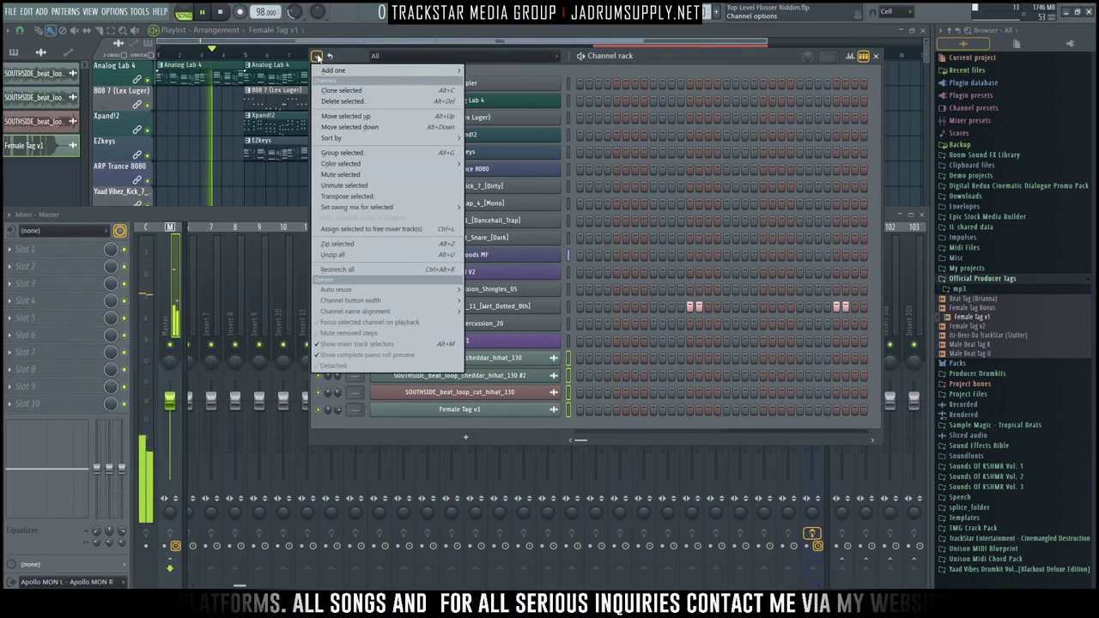
pyautogui.moveTo(407, 162)
pyautogui.click(486, 163)
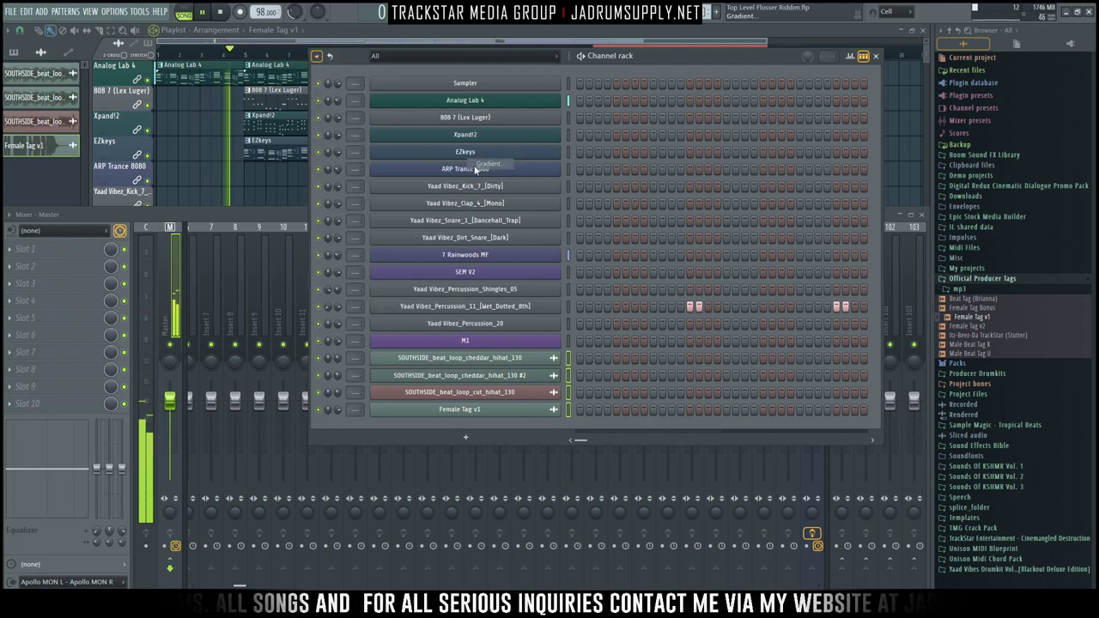
pyautogui.click(535, 177)
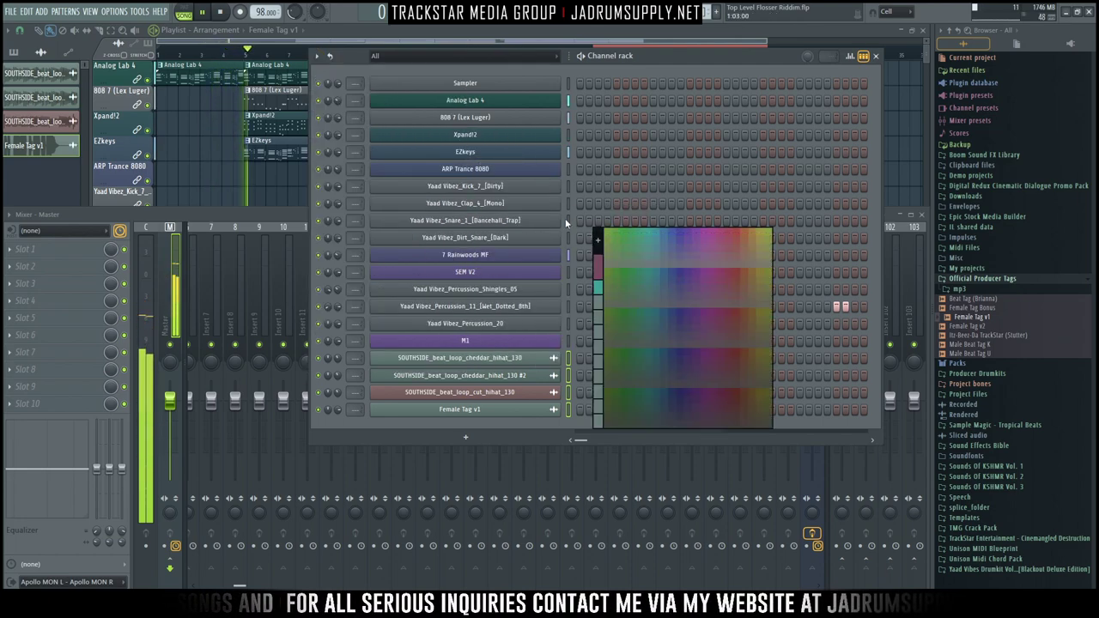
pyautogui.click(639, 234)
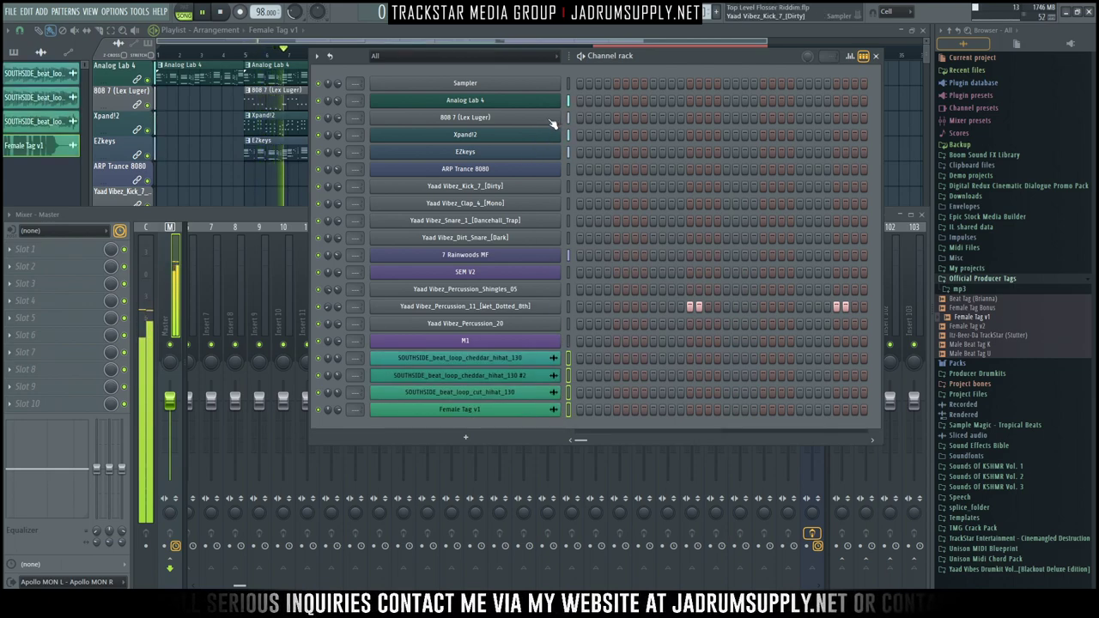
# Step: Route all channels from Analog Lab 4 to Female Tag v1 to consecutive mixer tracks starting at Insert 1
pyautogui.rightClick(569, 87)
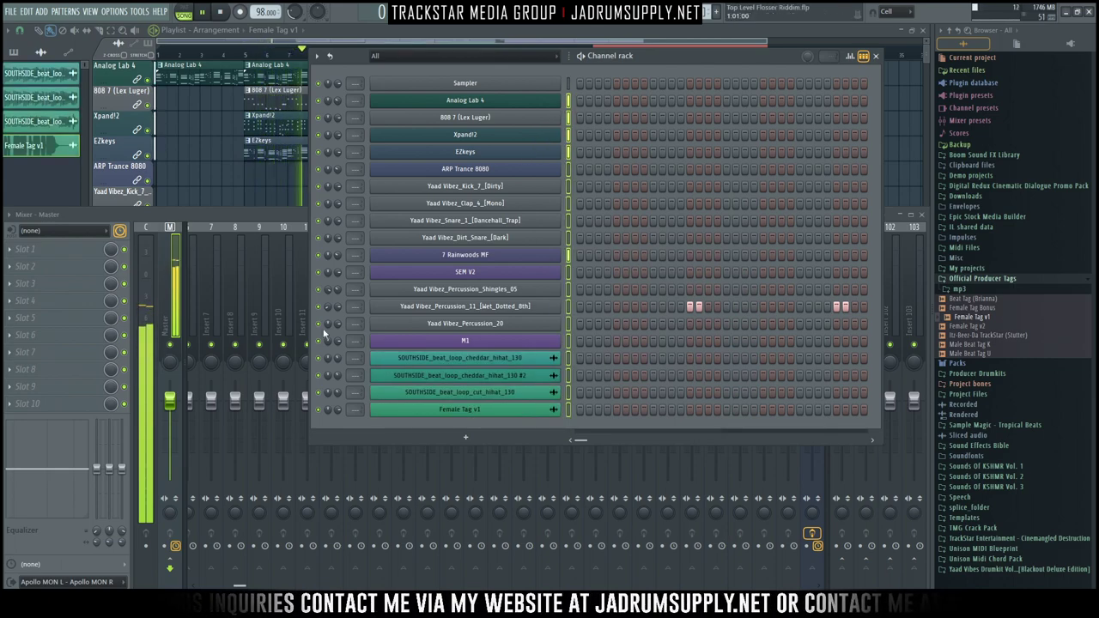
pyautogui.click(214, 301)
pyautogui.click(198, 306)
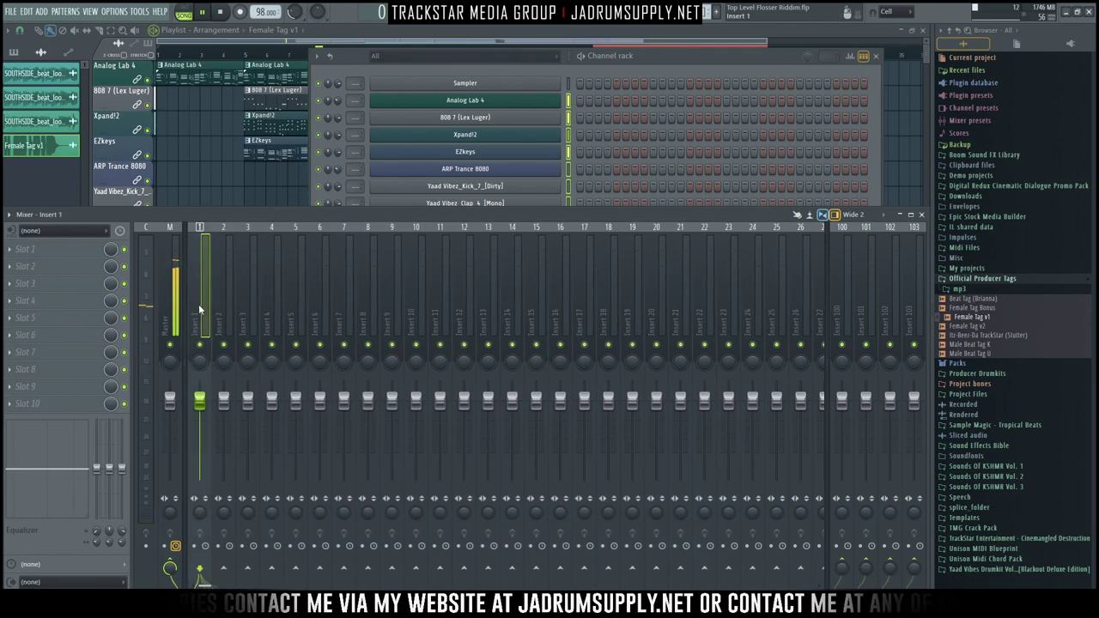
pyautogui.hotkey('ctrl', 'shift', 'l')
# Step: Lower the faders of mixer tracks 1 to 19 to -10.5 dB and shift the four green audio tracks one slot, leaving Insert 16 empty
pyautogui.moveTo(198, 304); pyautogui.dragTo(631, 305)
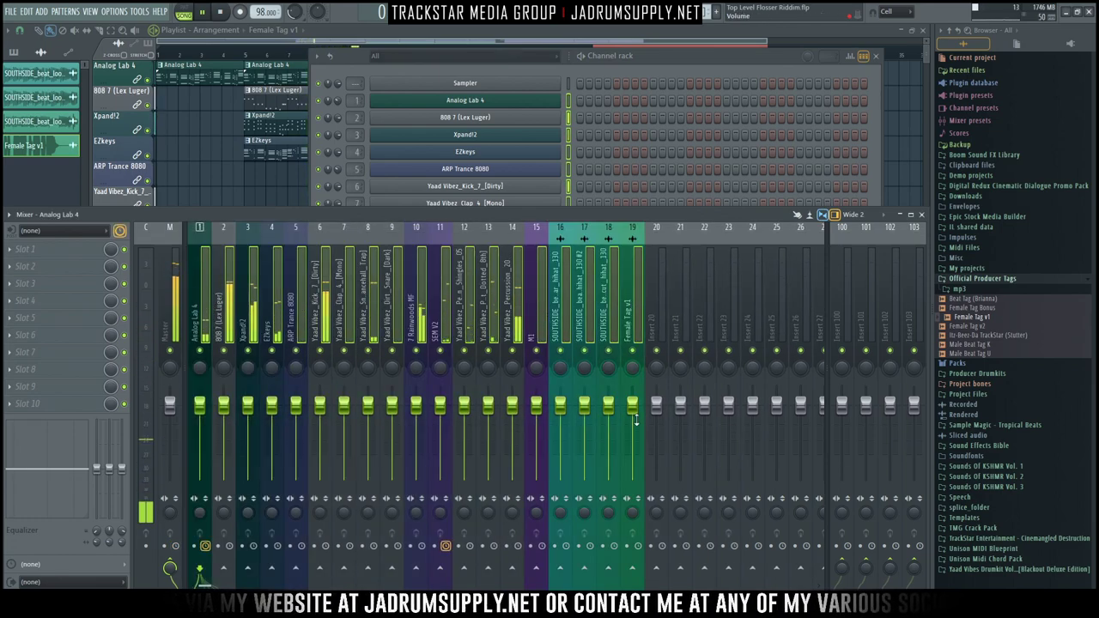
pyautogui.moveTo(631, 404); pyautogui.dragTo(632, 438)
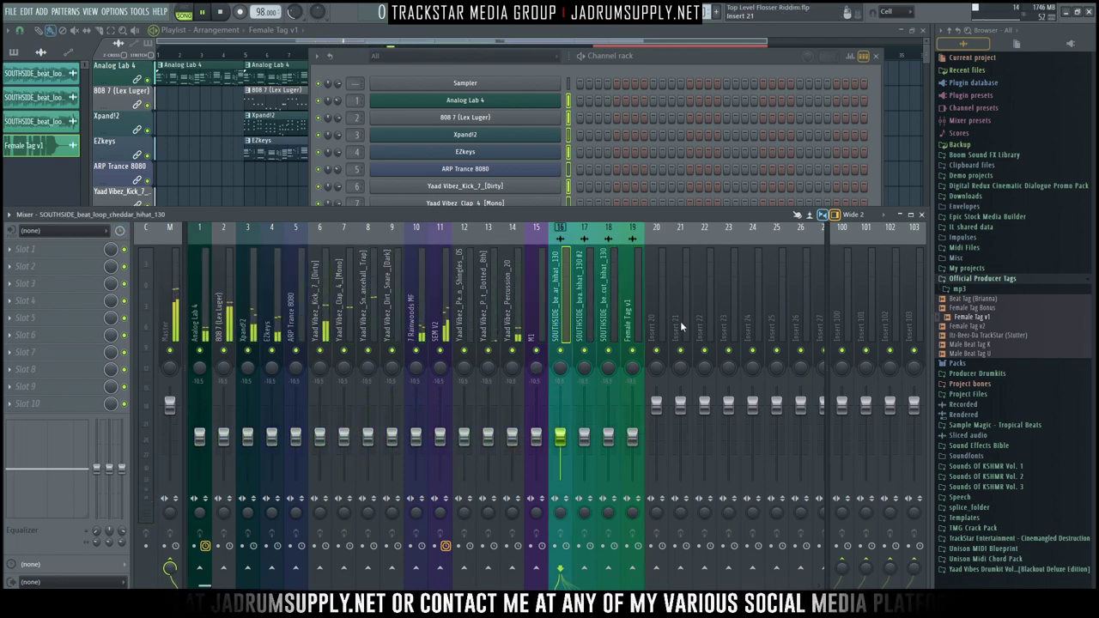
pyautogui.keyDown('shift'); pyautogui.scroll(1, 658, 326); pyautogui.keyUp('shift')
pyautogui.keyDown('shift'); pyautogui.scroll(3, 658, 326); pyautogui.keyUp('shift')
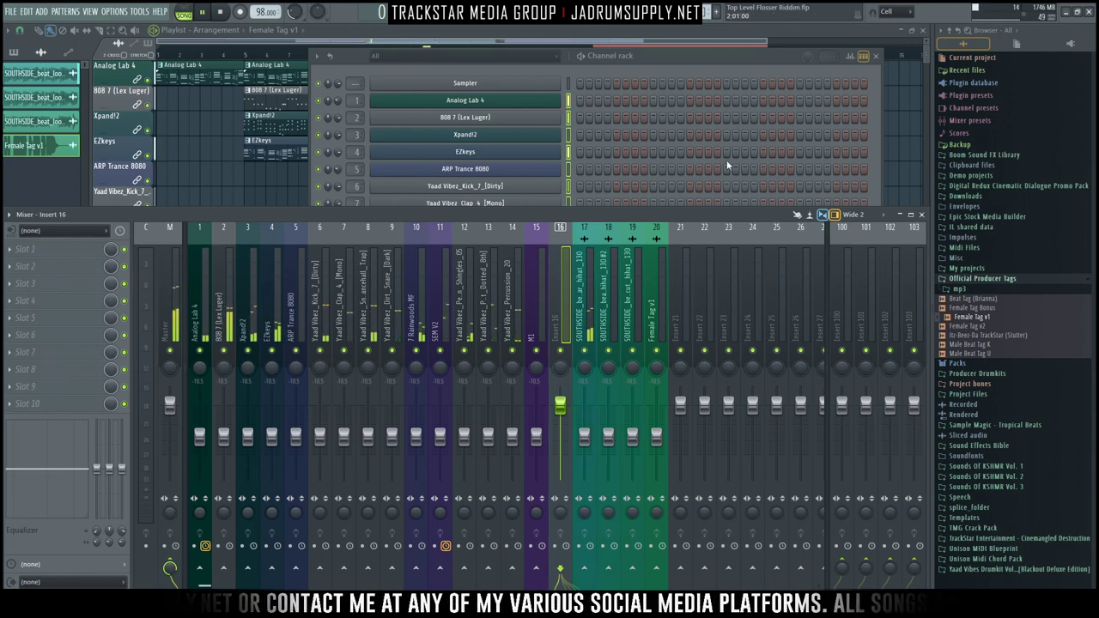
# Step: Show the full playlist arrangement, set the main volume to 70%, and stop playback
pyautogui.click(735, 134)
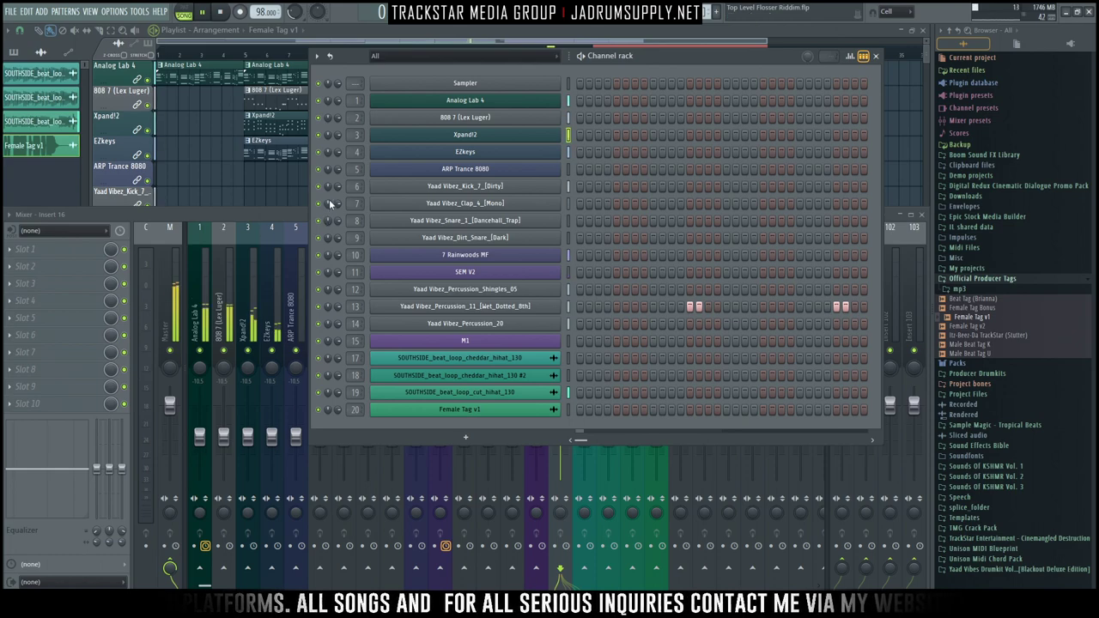
pyautogui.press('F5')
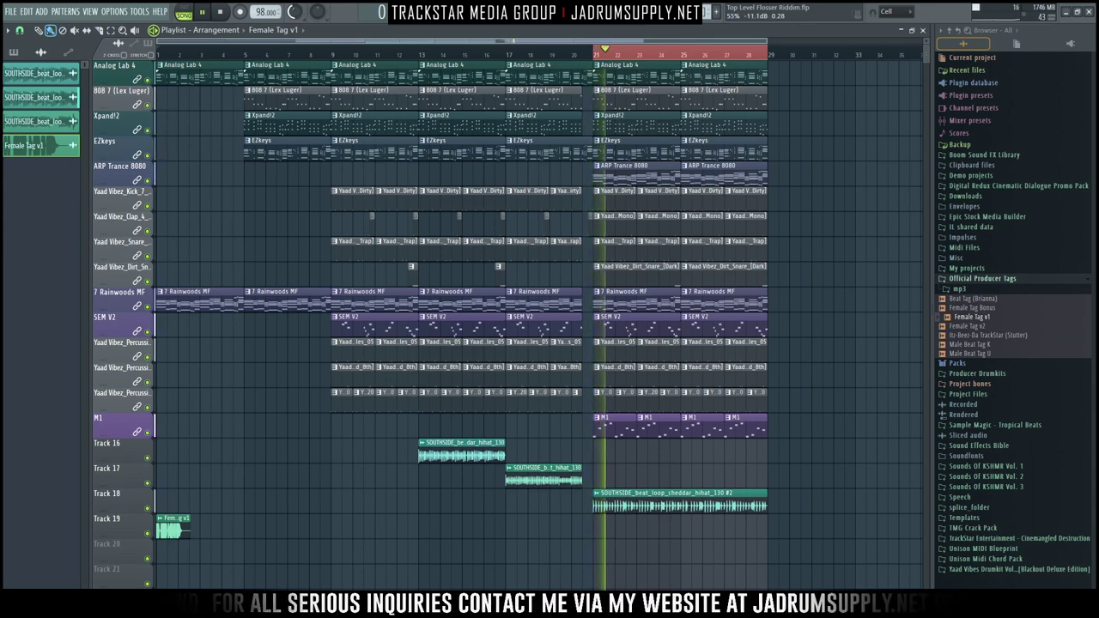
pyautogui.moveTo(293, 12); pyautogui.dragTo(294, 17)
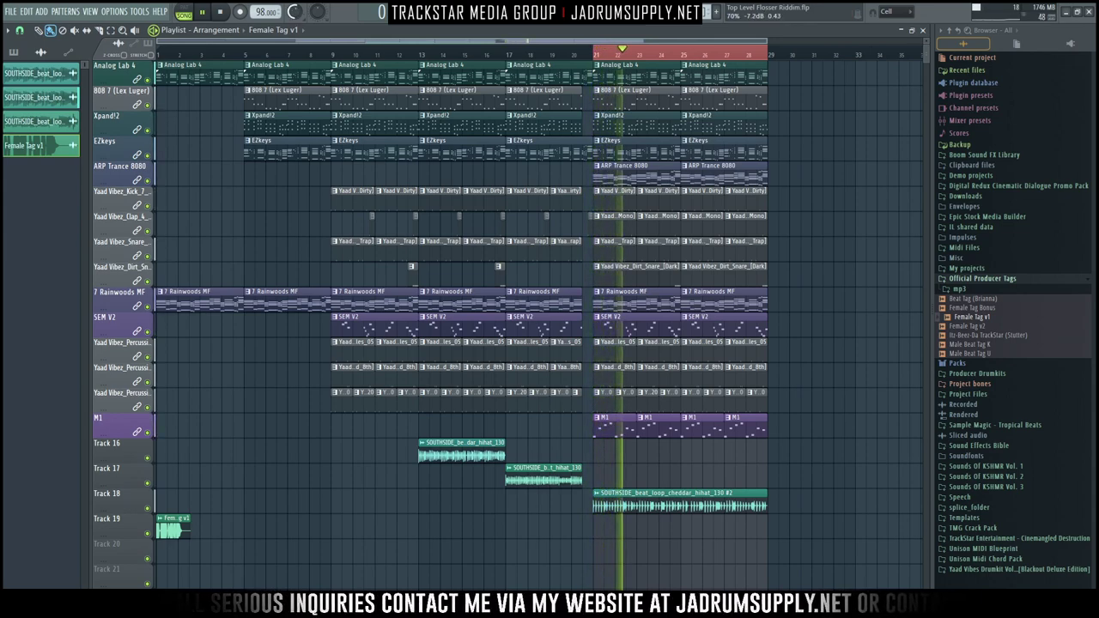
pyautogui.press('space')
# Step: Lower the faders of all routed mixer tracks together to near the end of their travel, leaving Insert 16 and the Master alone
pyautogui.press('F9')
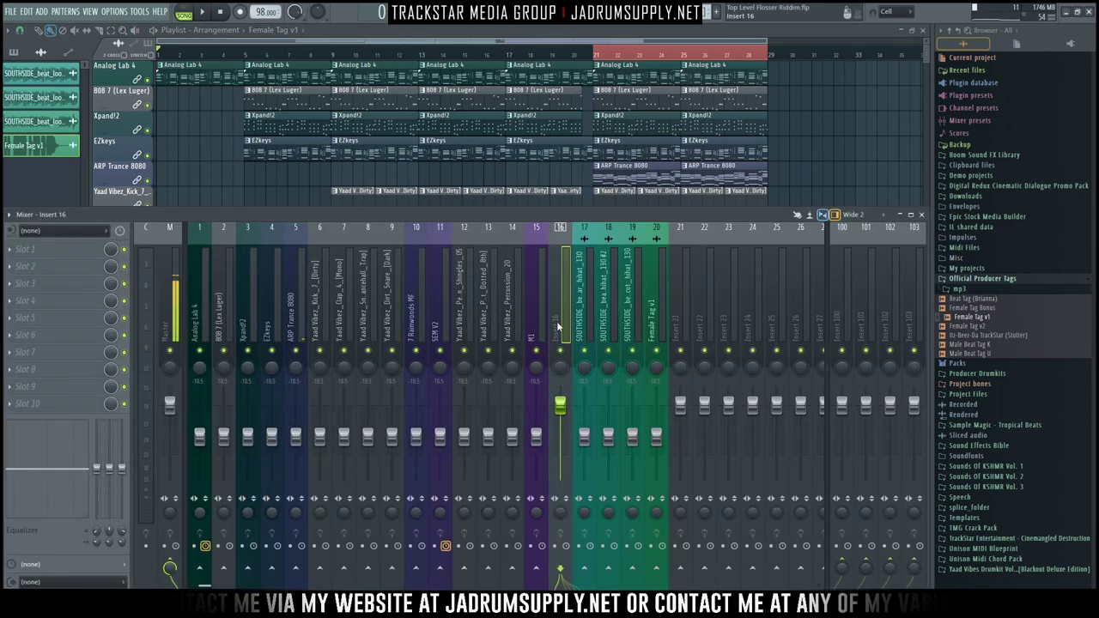
pyautogui.moveTo(202, 324); pyautogui.dragTo(656, 302)
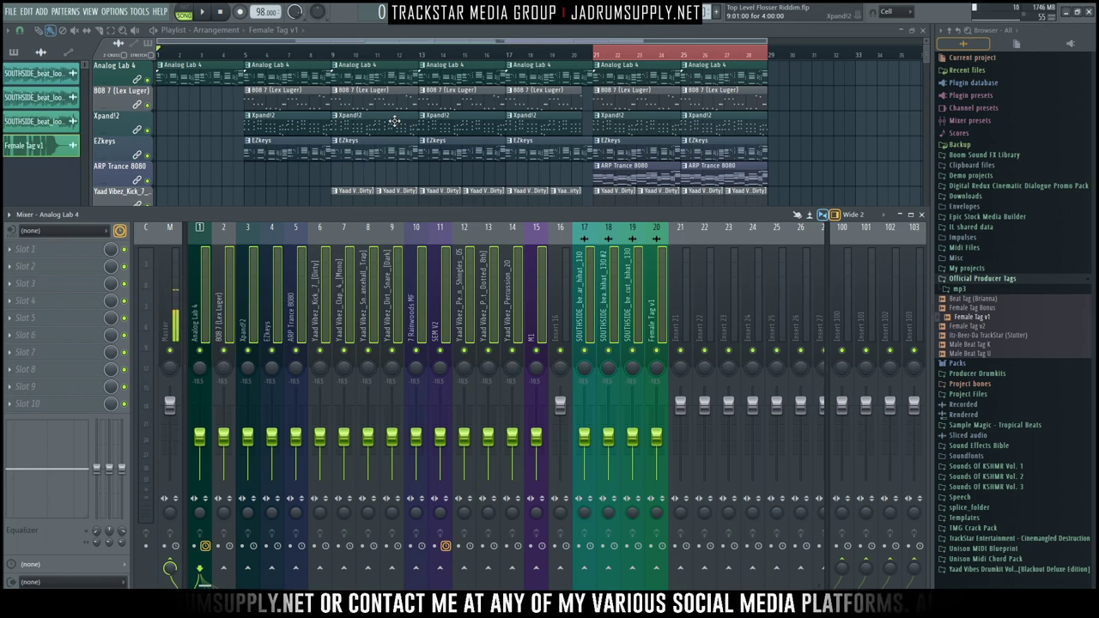
pyautogui.moveTo(535, 438); pyautogui.dragTo(540, 483)
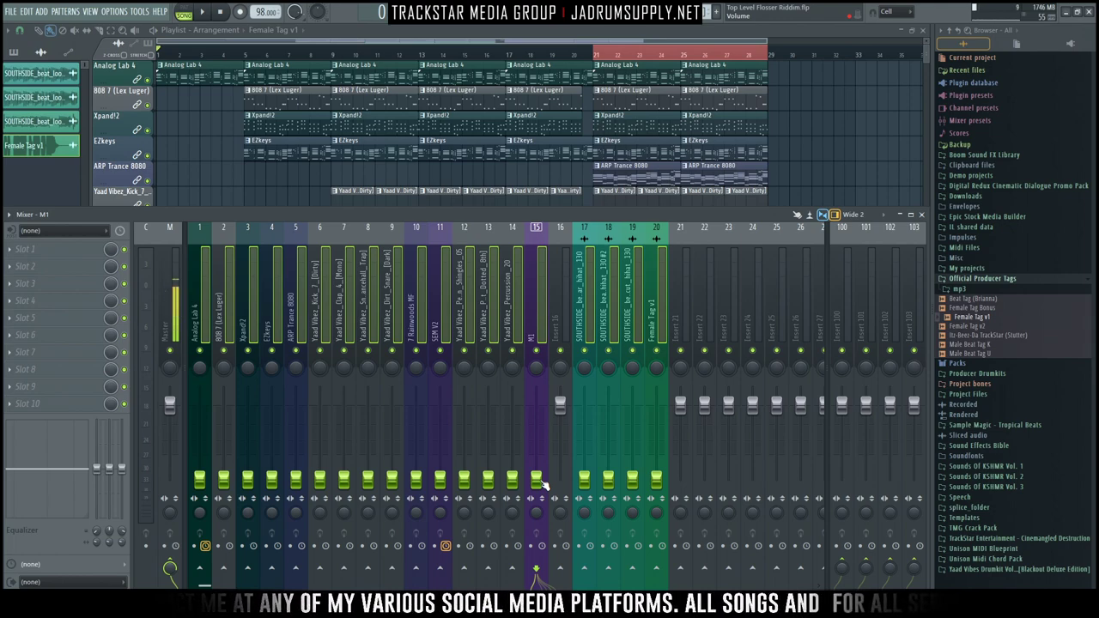
pyautogui.click(202, 320)
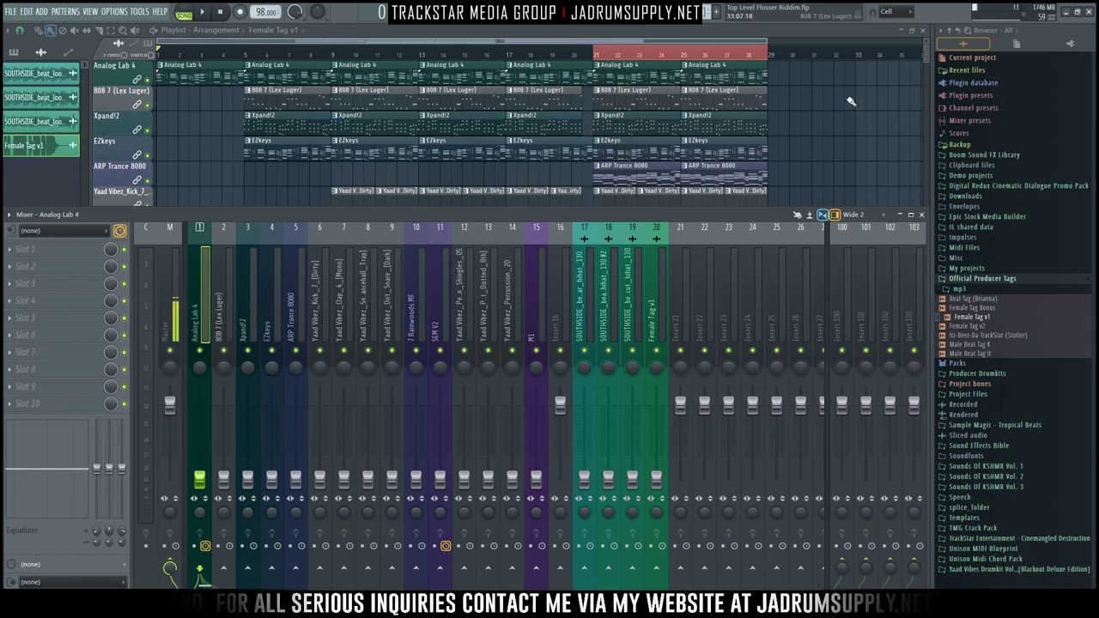
# Step: Load the TC Electronic LM6n Normal loudness meter into the first effect slot of the Master track and reposition its window
pyautogui.scroll(-5, 895, 115)
pyautogui.scroll(-5, 896, 115)
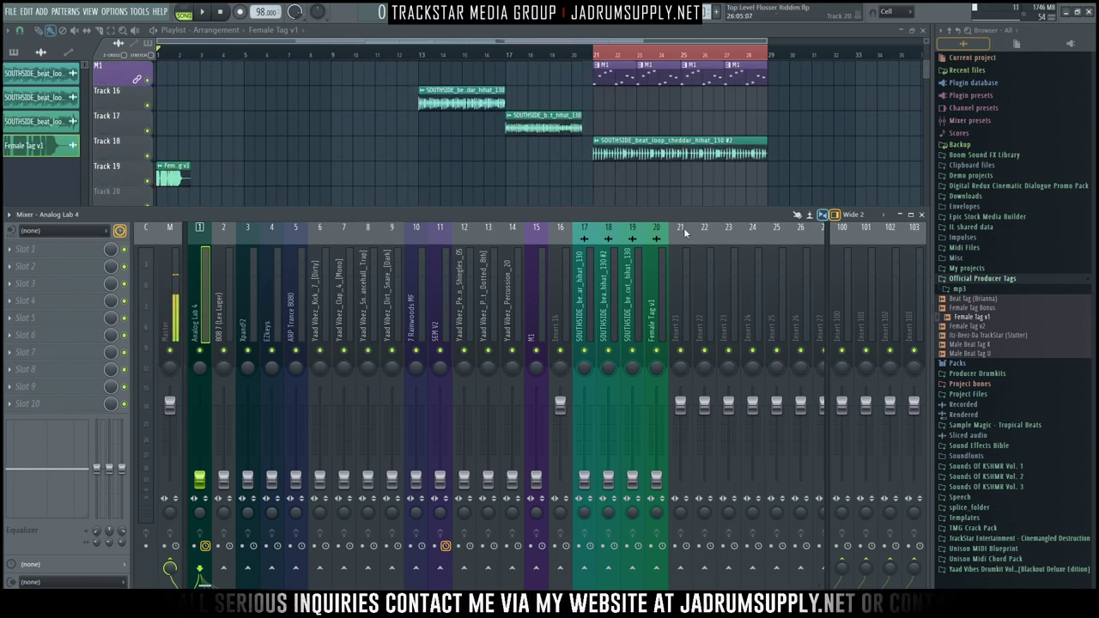
pyautogui.click(166, 279)
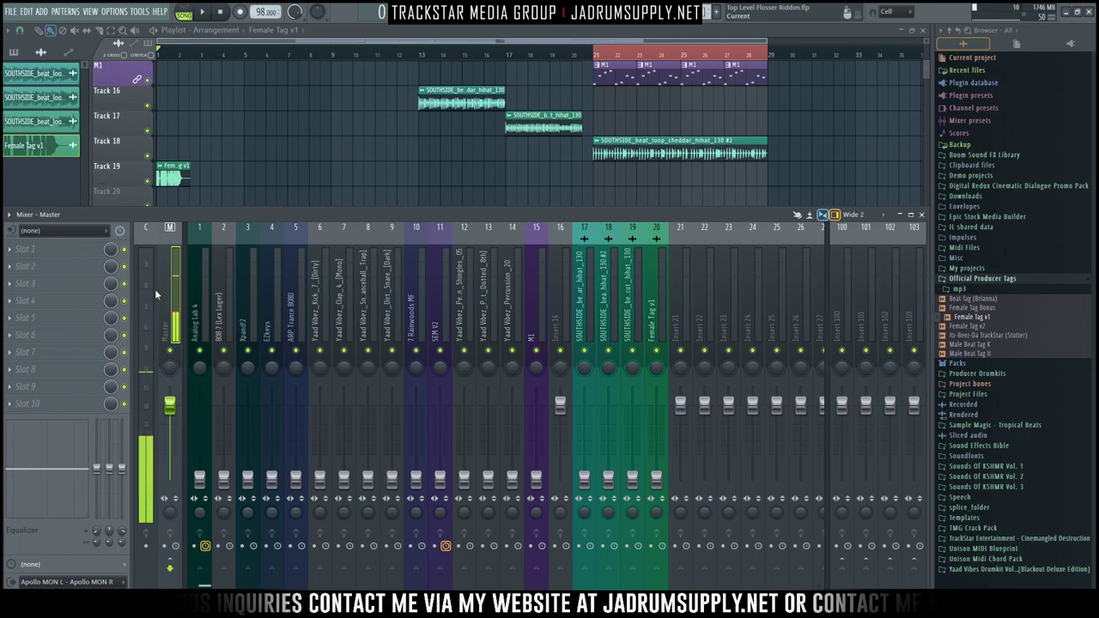
pyautogui.click(68, 251)
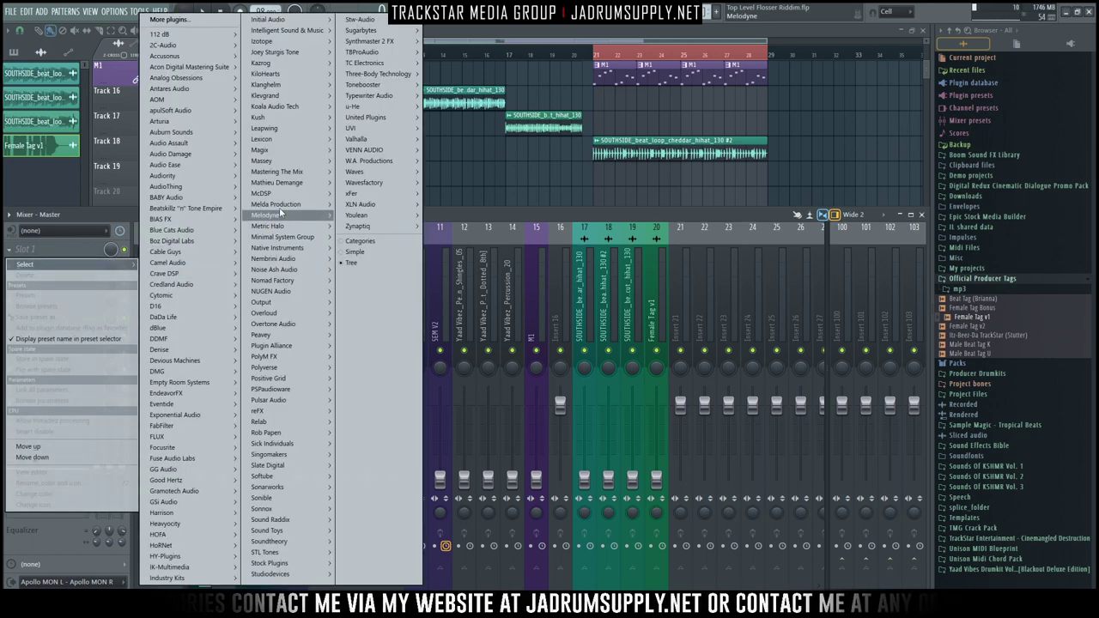
pyautogui.moveTo(369, 63)
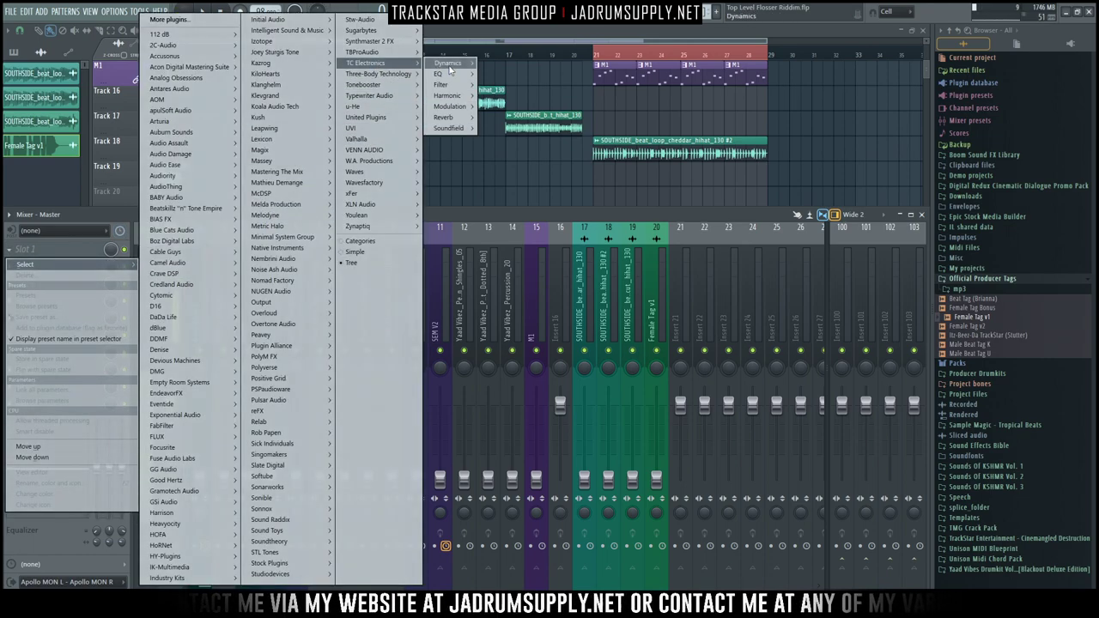
pyautogui.moveTo(461, 131)
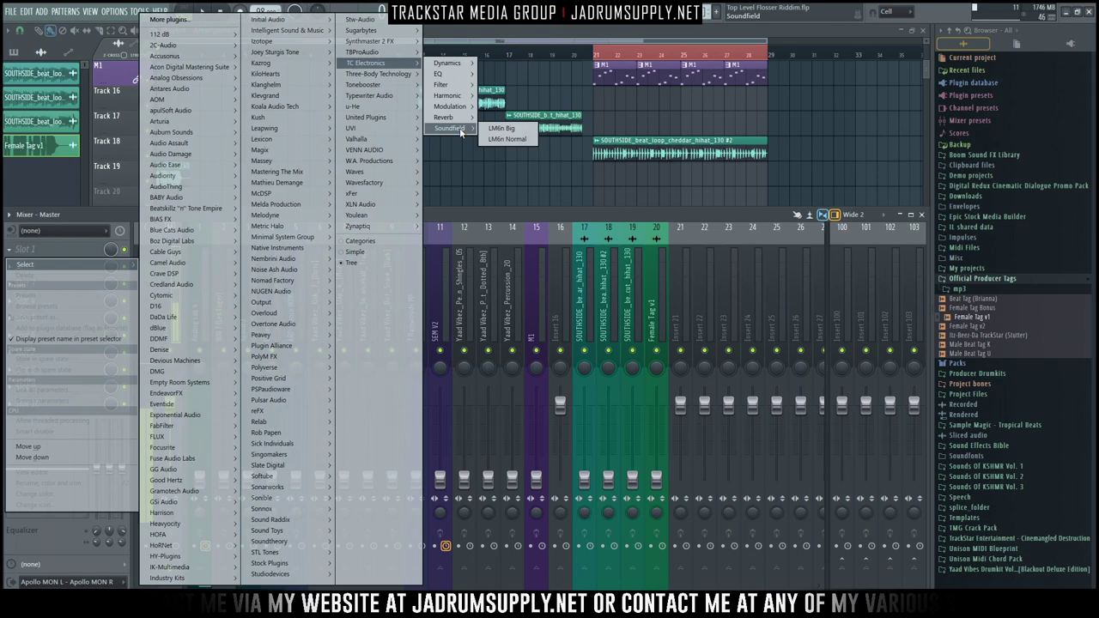
pyautogui.click(508, 140)
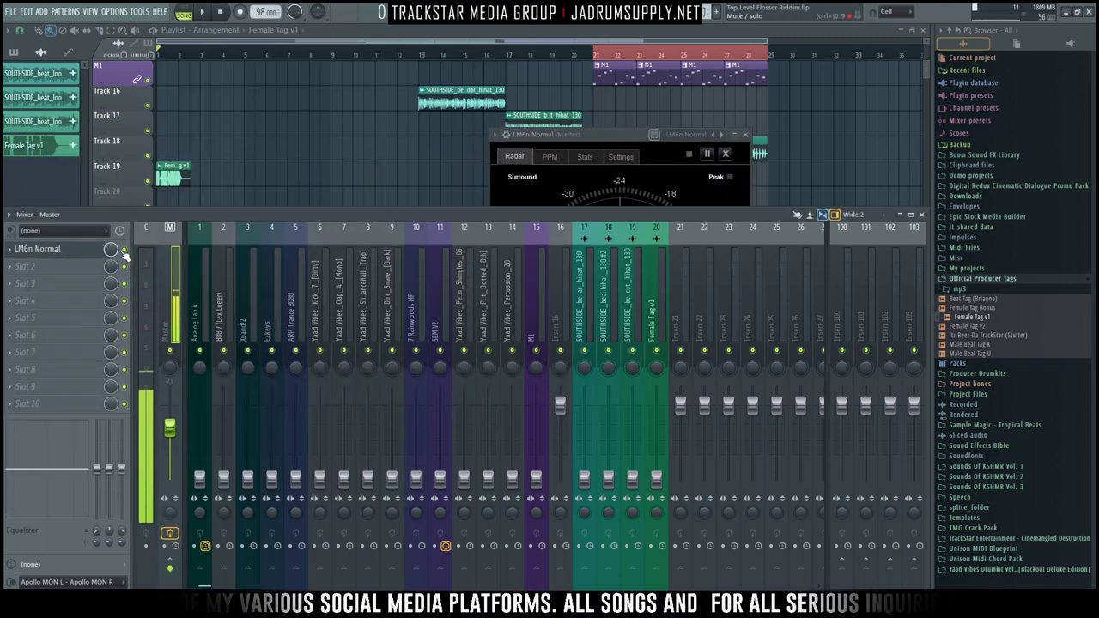
pyautogui.moveTo(613, 166); pyautogui.dragTo(629, 124)
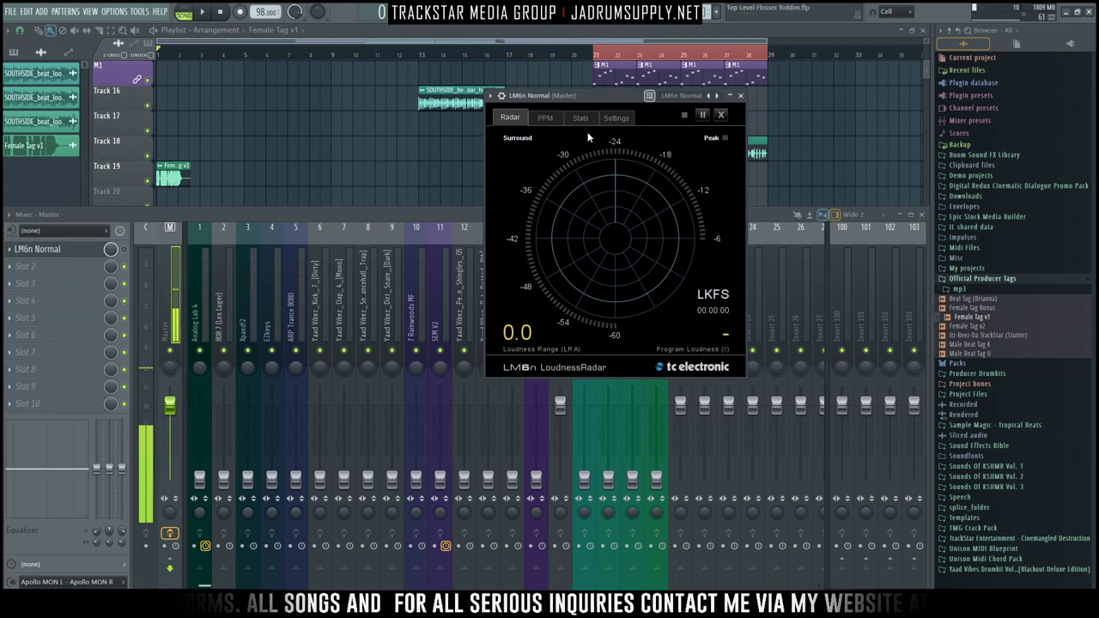
# Step: Examine the LM6n meter's Radar, PPM and Stats views and its loudness settings
pyautogui.click(616, 118)
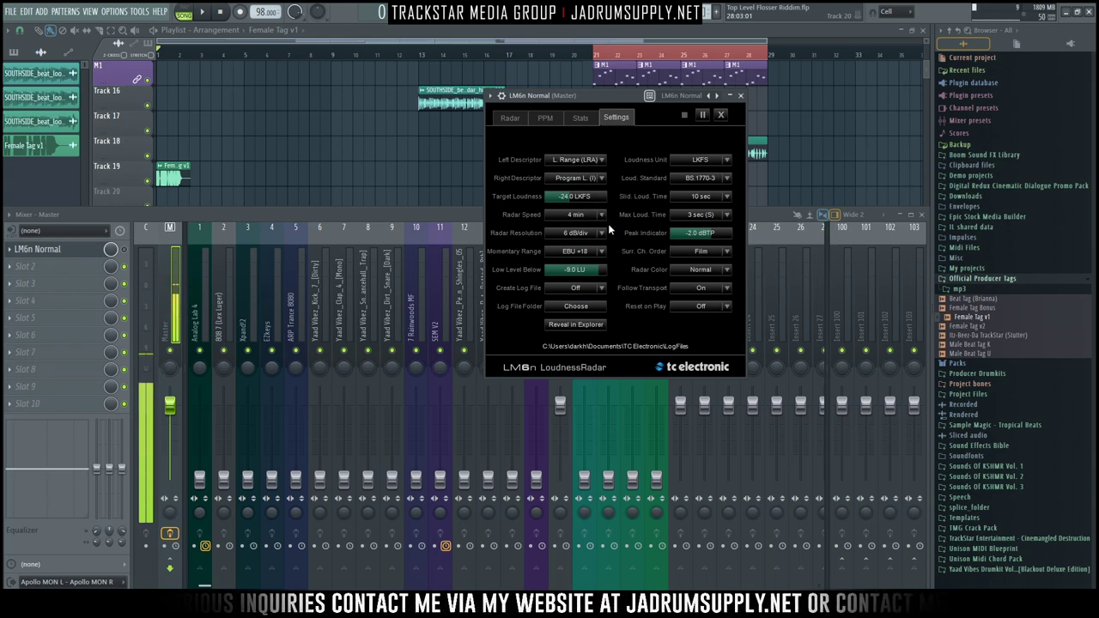
pyautogui.click(509, 117)
pyautogui.click(544, 118)
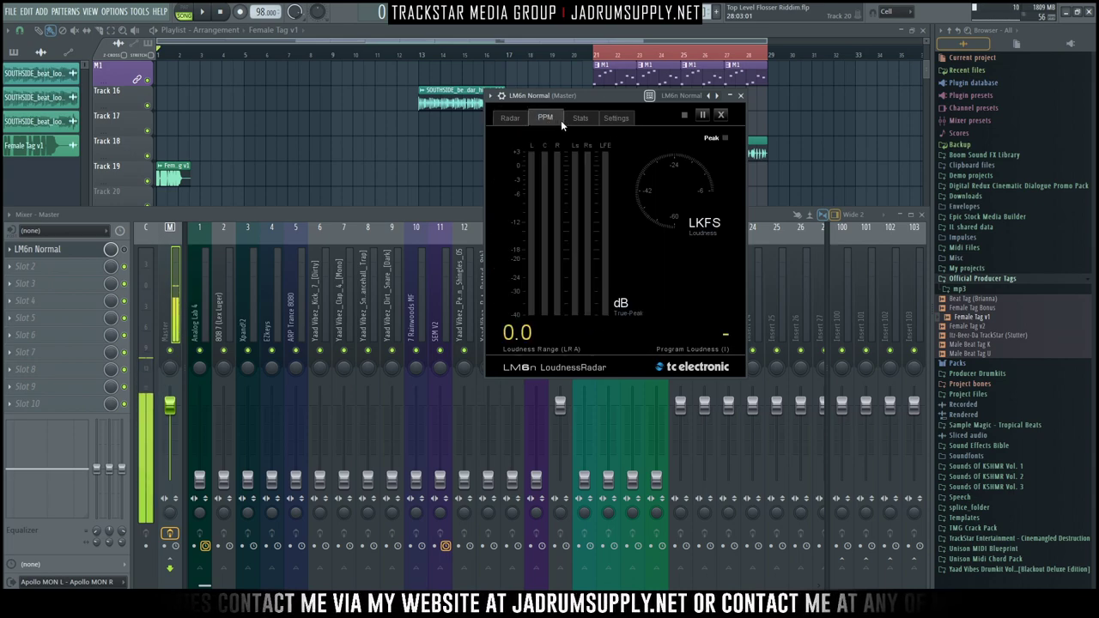
pyautogui.click(577, 120)
pyautogui.click(616, 120)
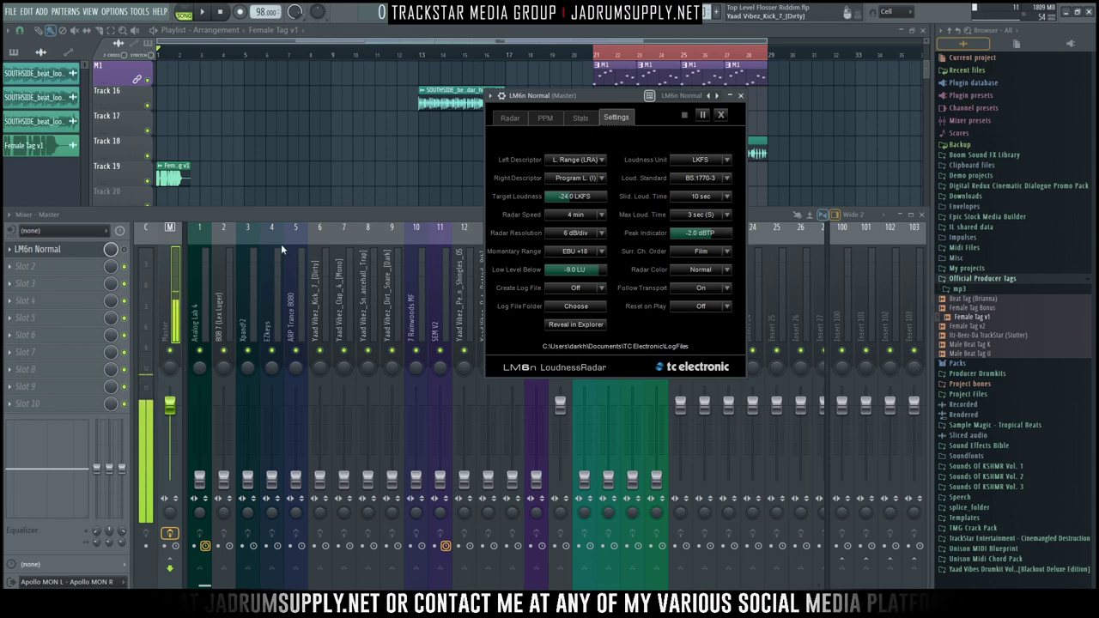
# Step: Replace LM6n Normal in the Master track's first effect slot with Insight 2
pyautogui.click(36, 249)
pyautogui.rightClick(36, 250)
pyautogui.moveTo(37, 265)
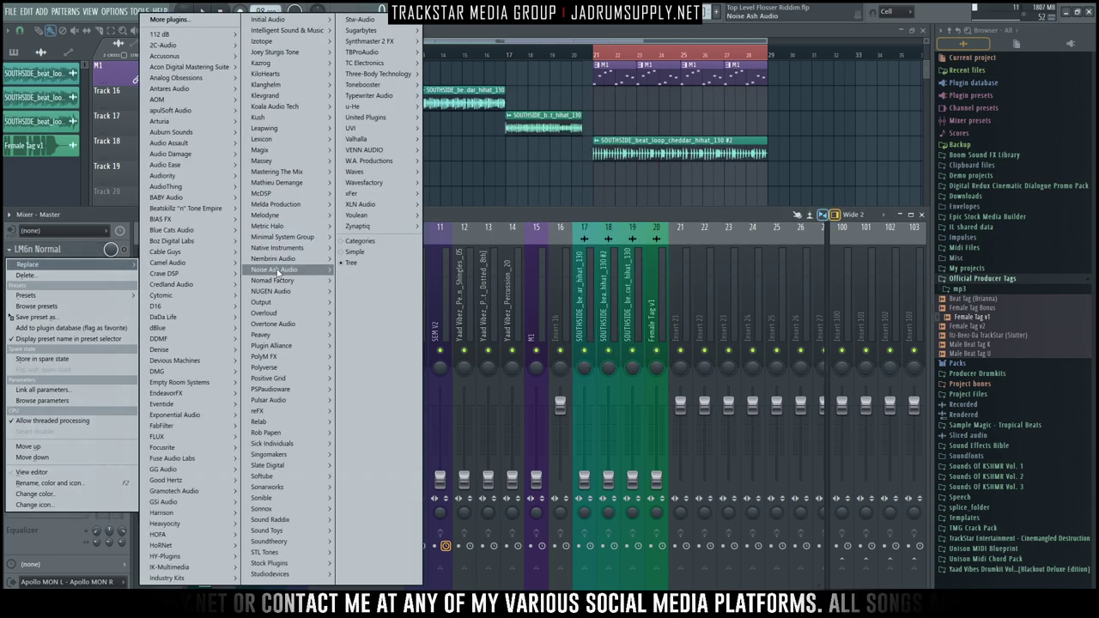
pyautogui.moveTo(366, 163)
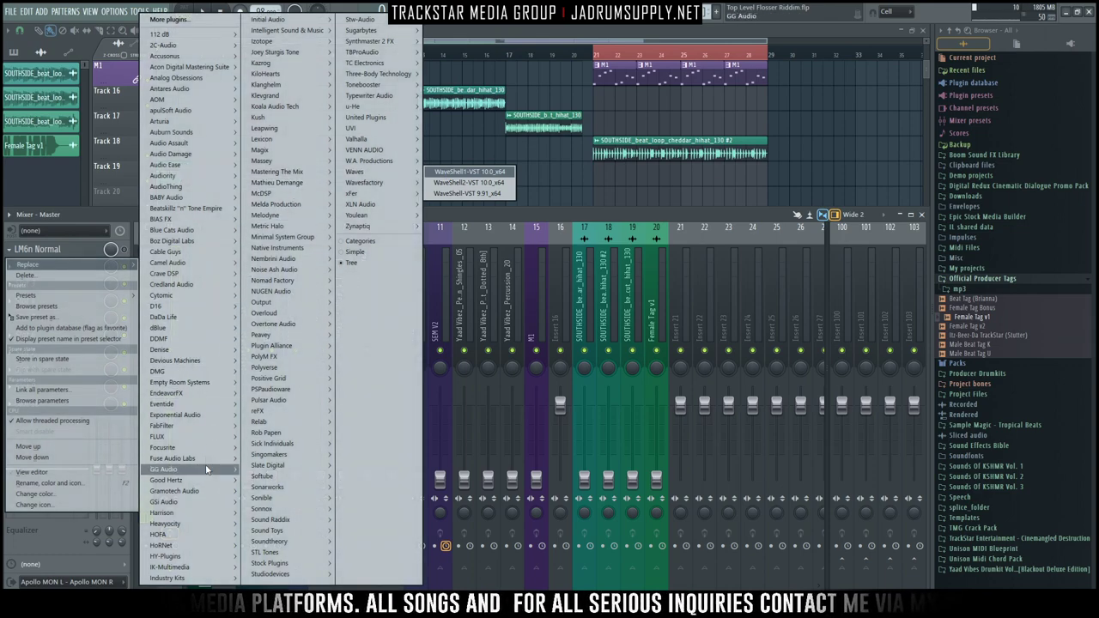
pyautogui.click(653, 95)
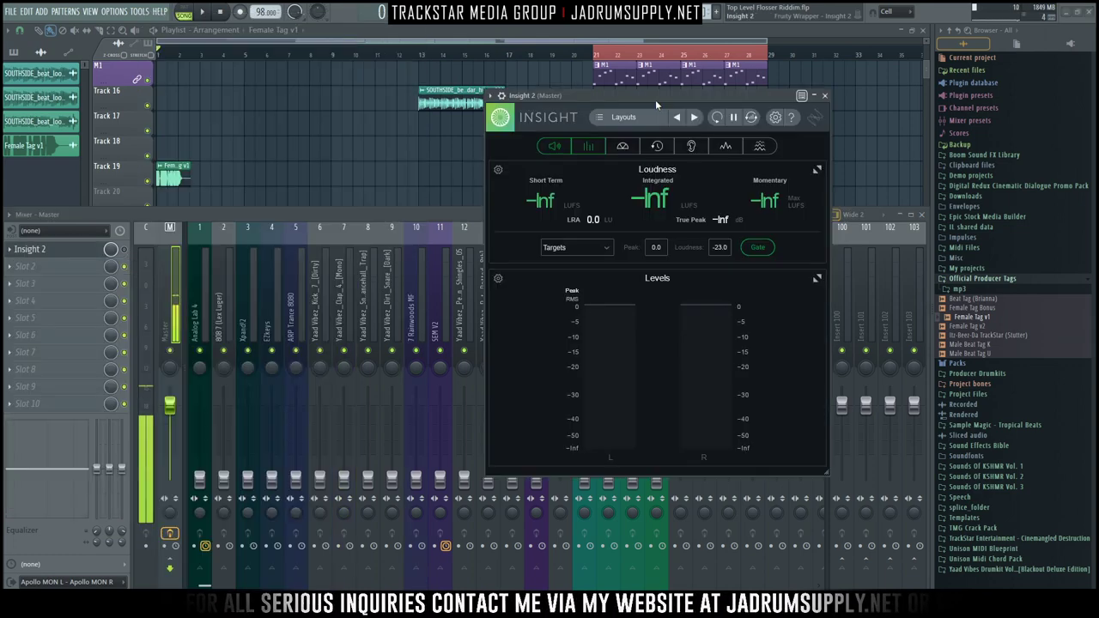
# Step: Shrink the Insight 2 window, add its Sound Field display, and move the window clear of the mixer tracks
pyautogui.moveTo(816, 416); pyautogui.dragTo(740, 320)
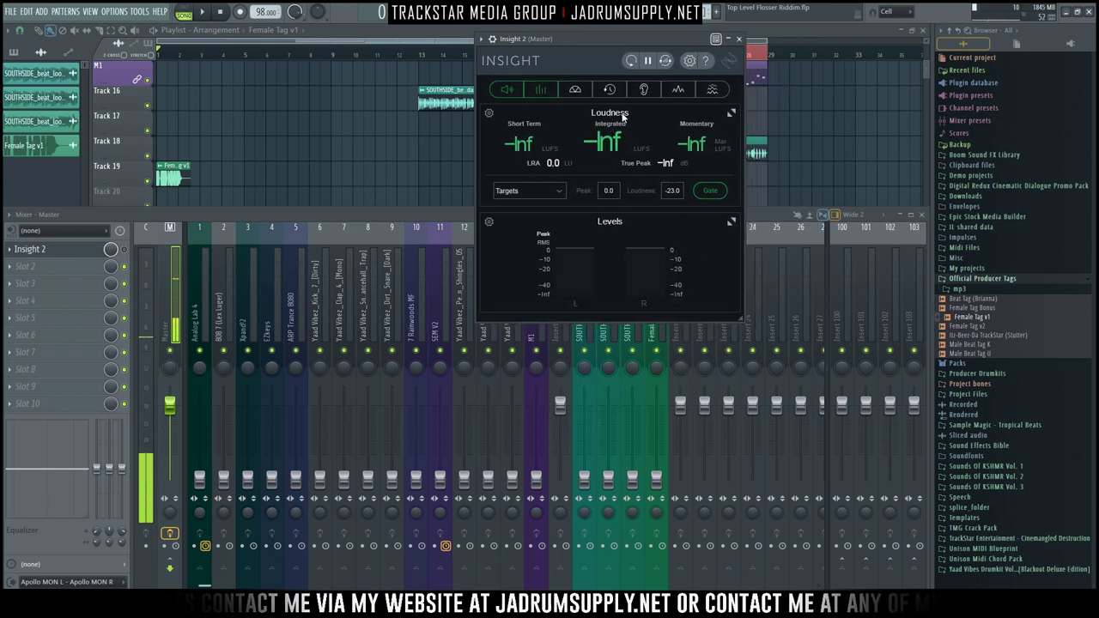
pyautogui.click(575, 91)
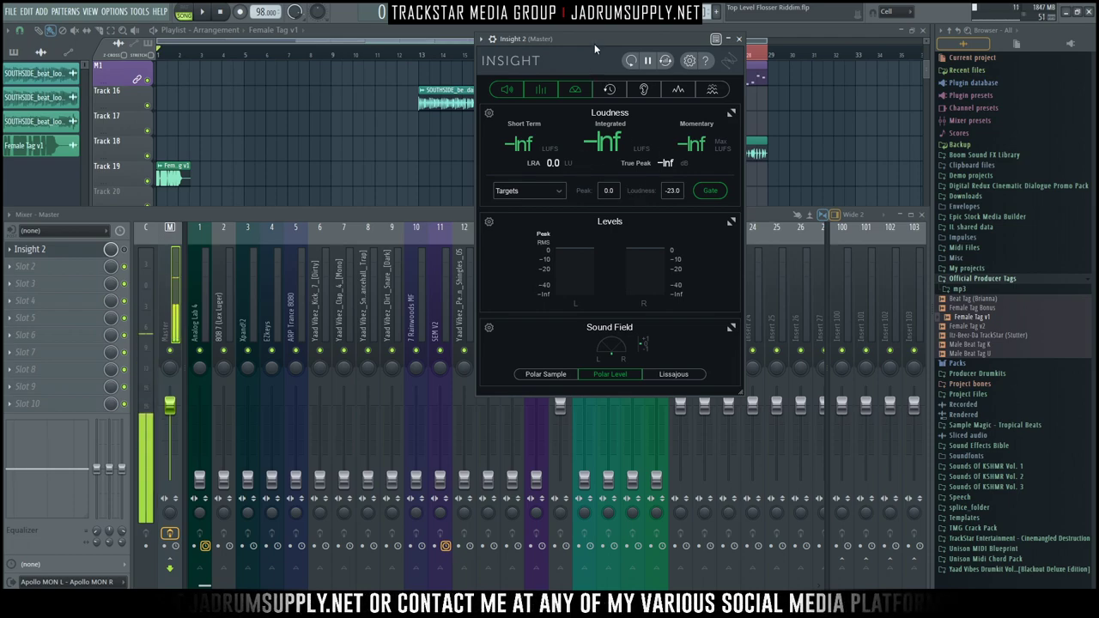
pyautogui.moveTo(604, 43); pyautogui.dragTo(781, 34)
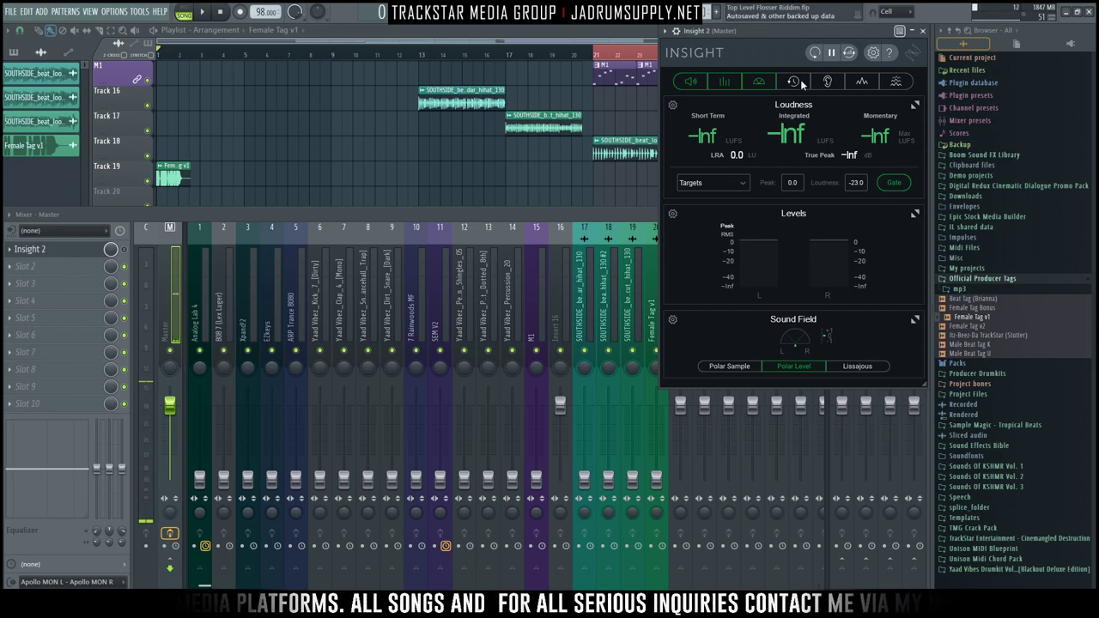
# Step: Detach the Insight 2 window, shrink it slightly and place it over the browser, clear of the mixer
pyautogui.click(664, 31)
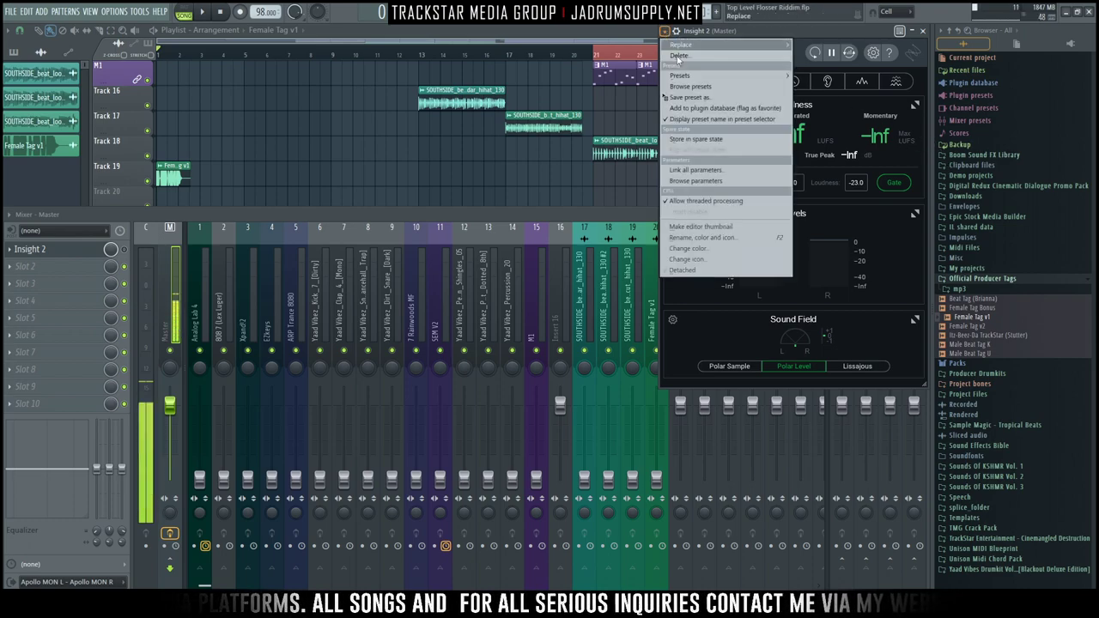
pyautogui.click(684, 270)
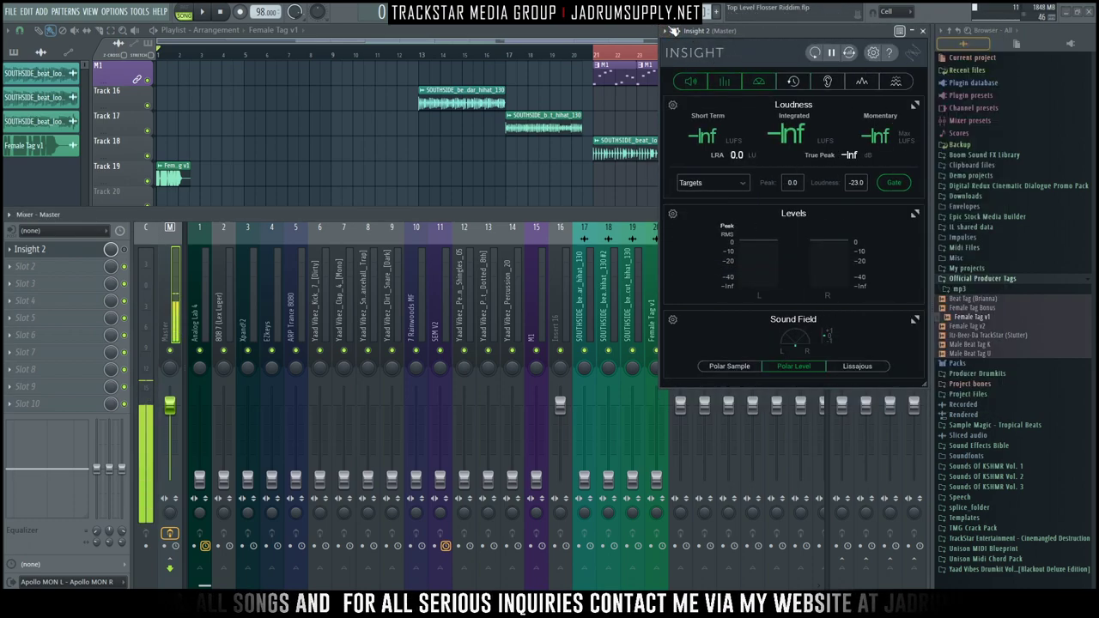
pyautogui.moveTo(902, 352); pyautogui.dragTo(879, 321)
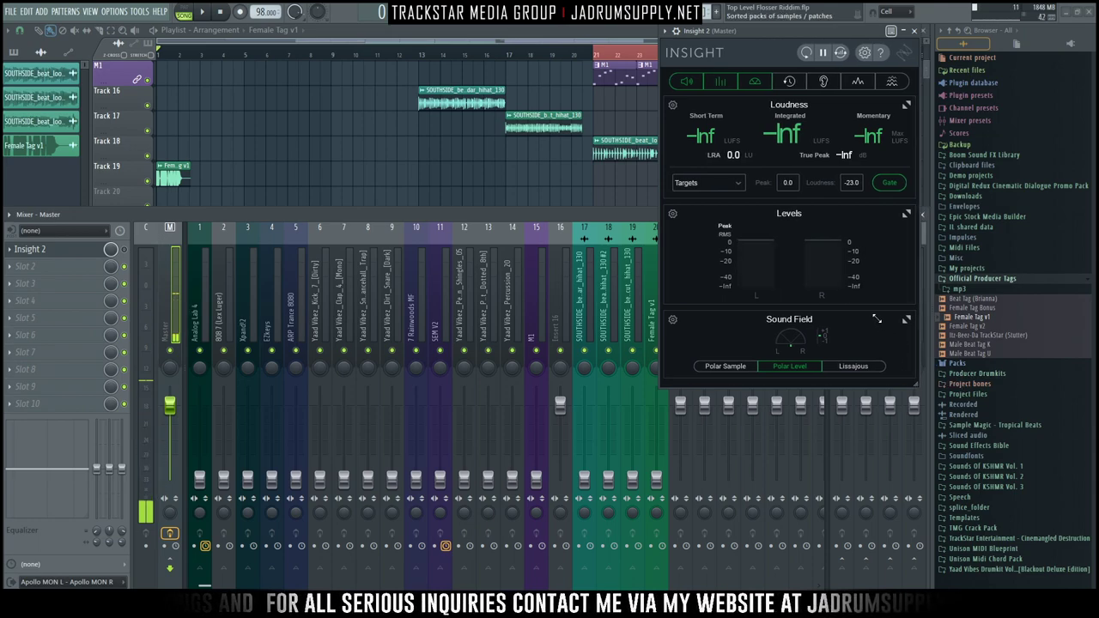
pyautogui.moveTo(731, 34); pyautogui.dragTo(884, 132)
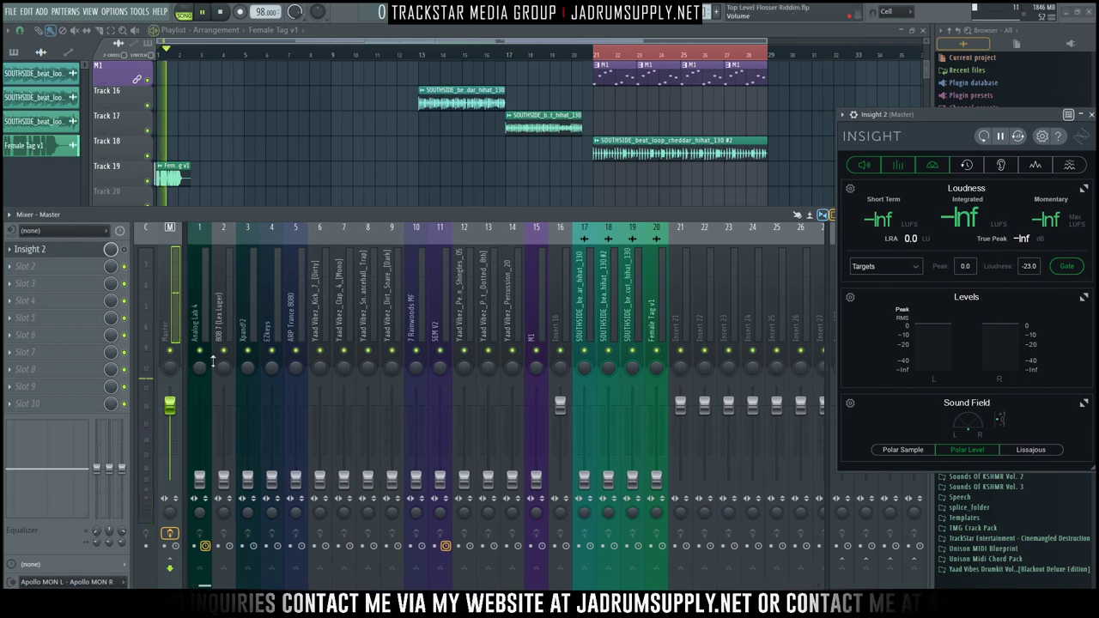
# Step: Start playback and raise the Analog Lab 4, BOB 7, Xpand!2 and EZkeys faders to about -20, -8, -15 and -10 dB
pyautogui.press('F9')
pyautogui.press('space')
pyautogui.press('F7')
pyautogui.press('F9')
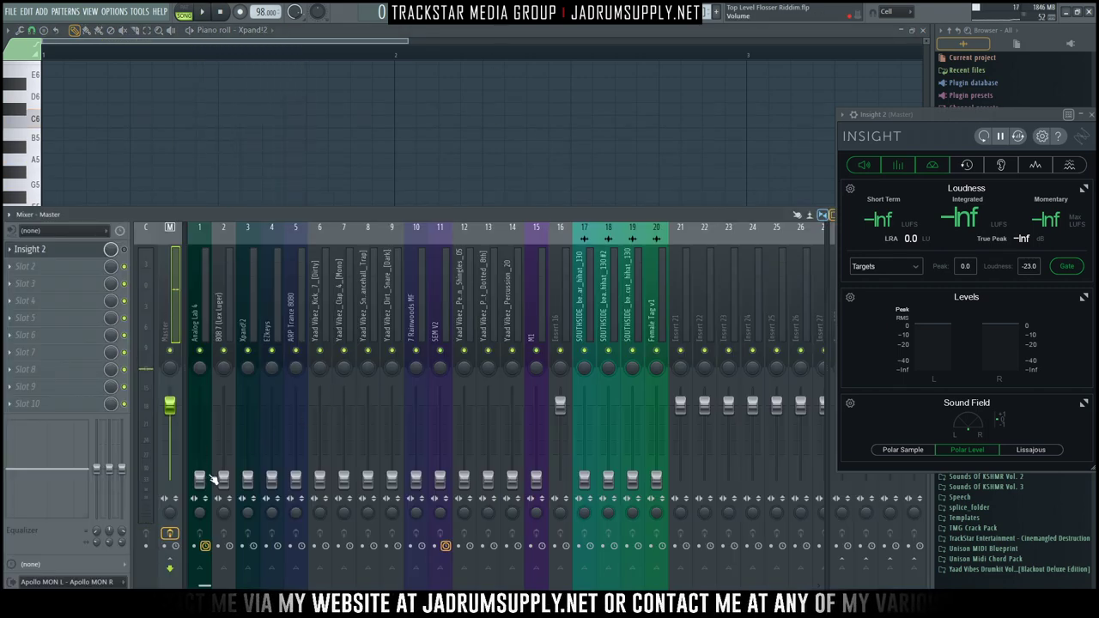
pyautogui.moveTo(199, 476); pyautogui.dragTo(199, 446)
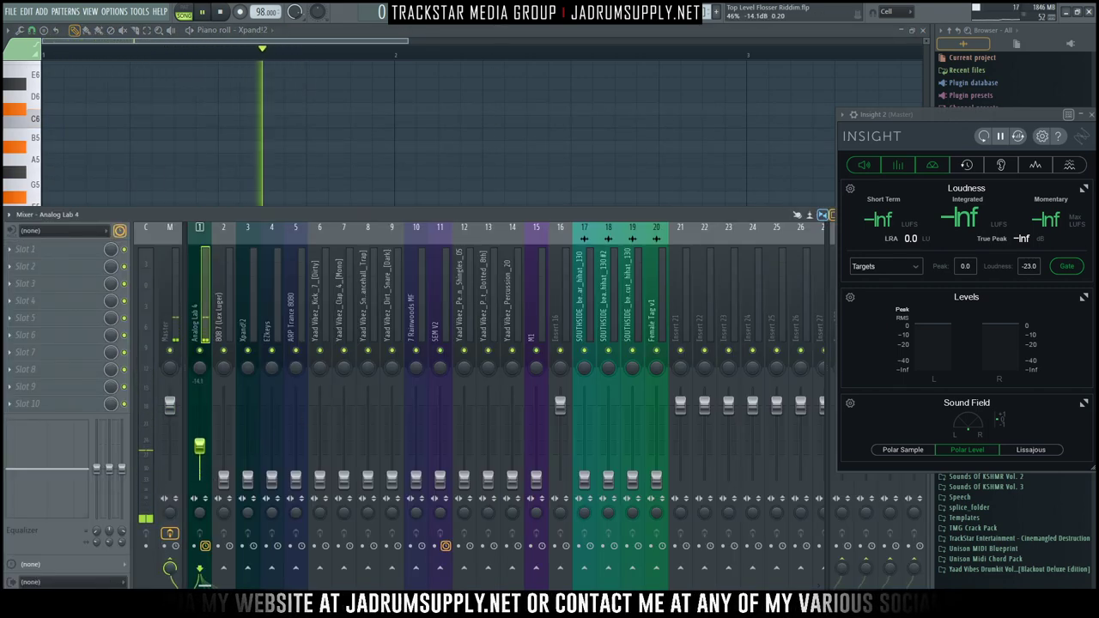
pyautogui.moveTo(223, 477); pyautogui.dragTo(271, 440)
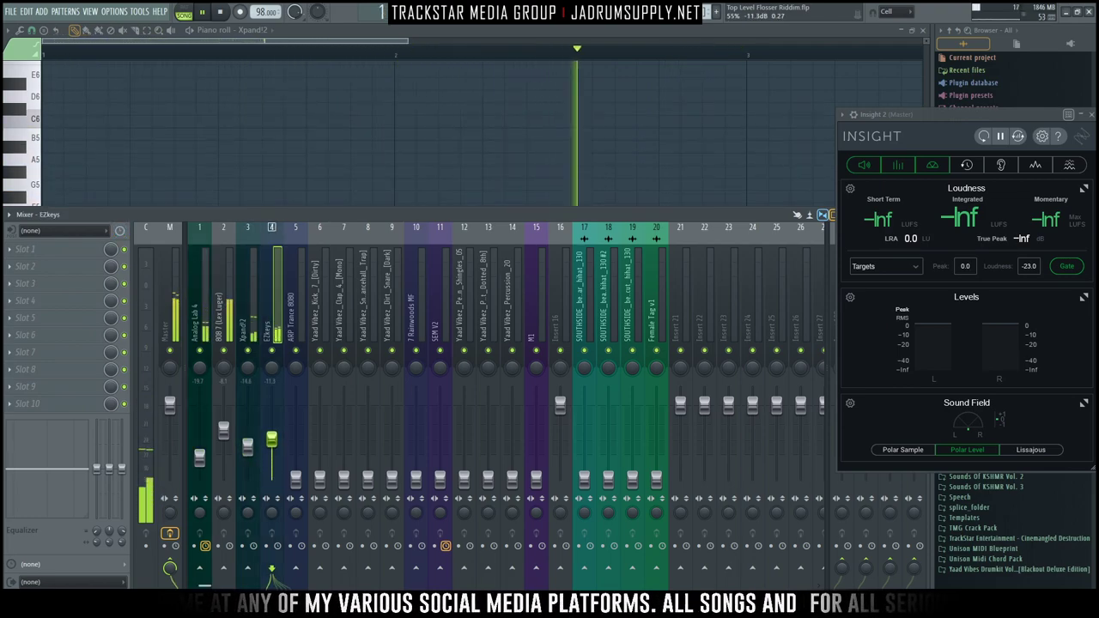
# Step: Balance ARP Trance BOBO at about -25.5 dB, the kick, clap and Dancehall Trap snare near -8 dB, and the Dirt Snare near -11.5 dB
pyautogui.moveTo(295, 476); pyautogui.dragTo(344, 440)
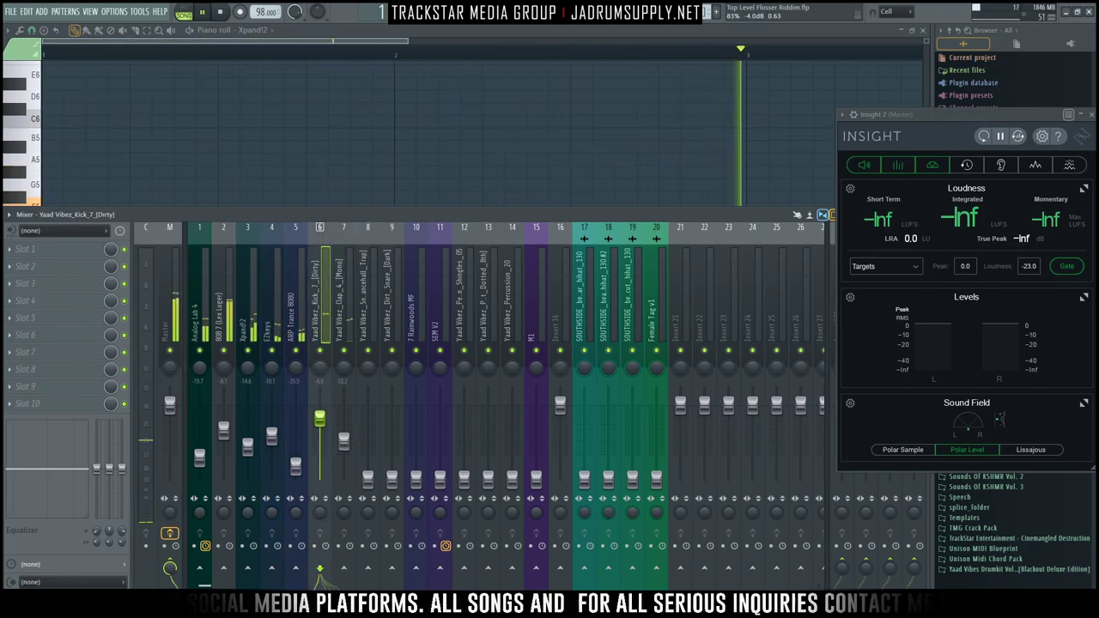
pyautogui.moveTo(369, 479); pyautogui.dragTo(367, 428)
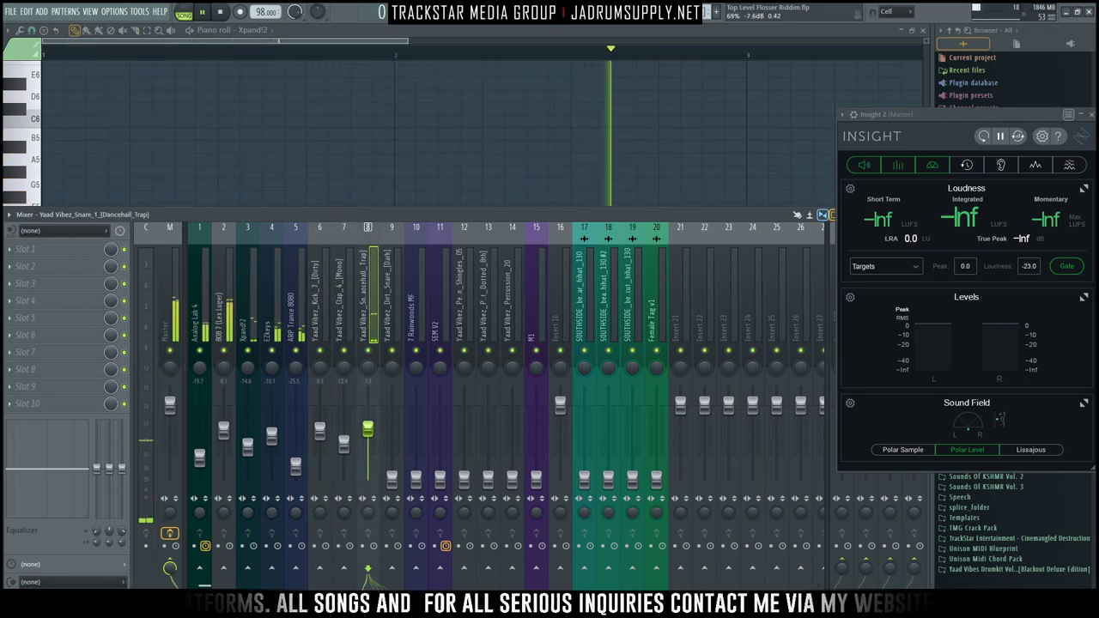
pyautogui.click(391, 476)
pyautogui.moveTo(391, 476); pyautogui.dragTo(391, 438)
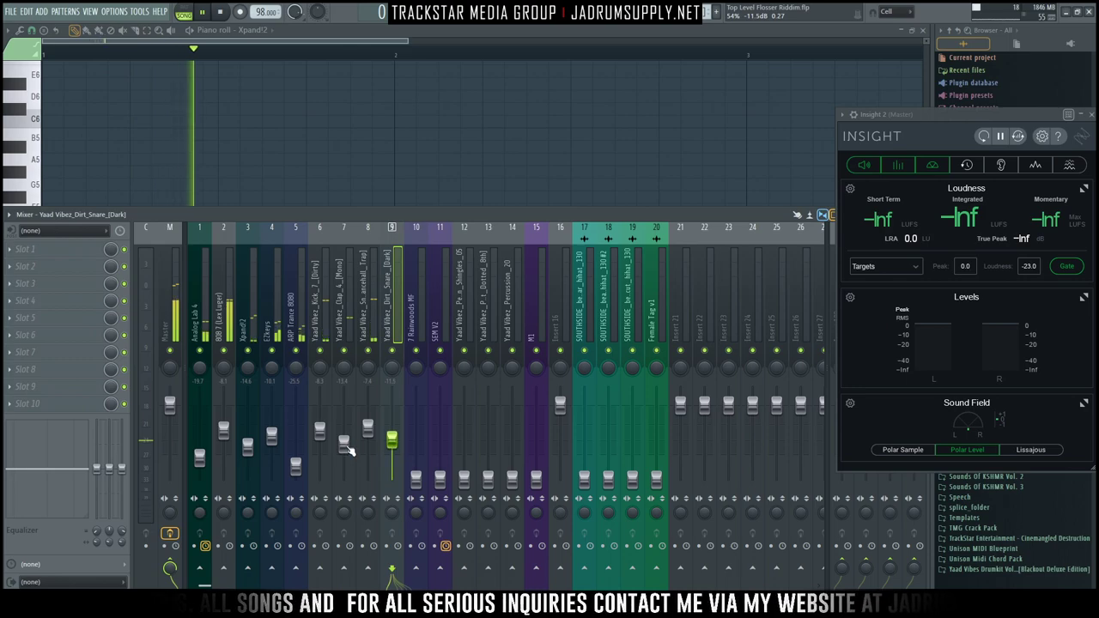
pyautogui.click(343, 435)
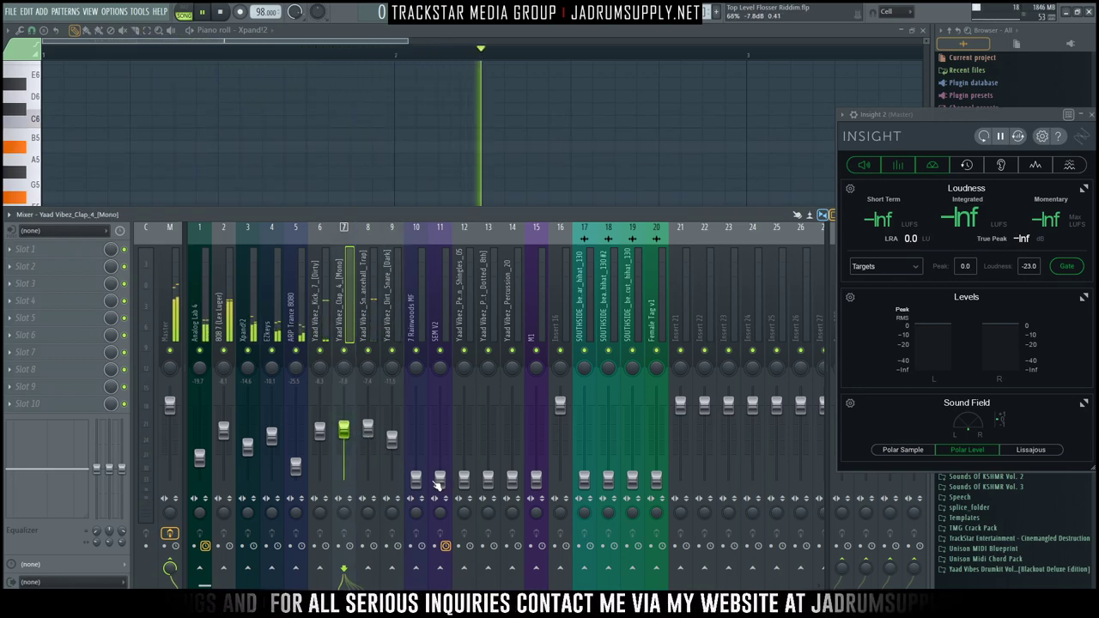
# Step: Set the 7 Rainwoods MF fader to about -23 dB and the SEM V2 fader to about -21 dB
pyautogui.moveTo(416, 478); pyautogui.dragTo(416, 466)
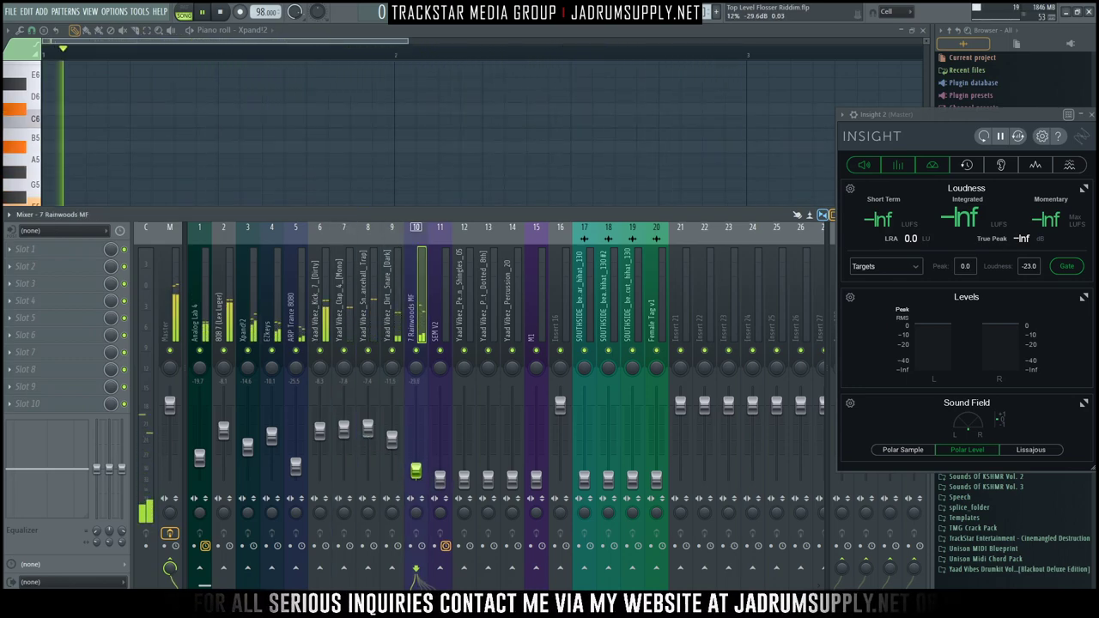
pyautogui.moveTo(440, 478); pyautogui.dragTo(439, 468)
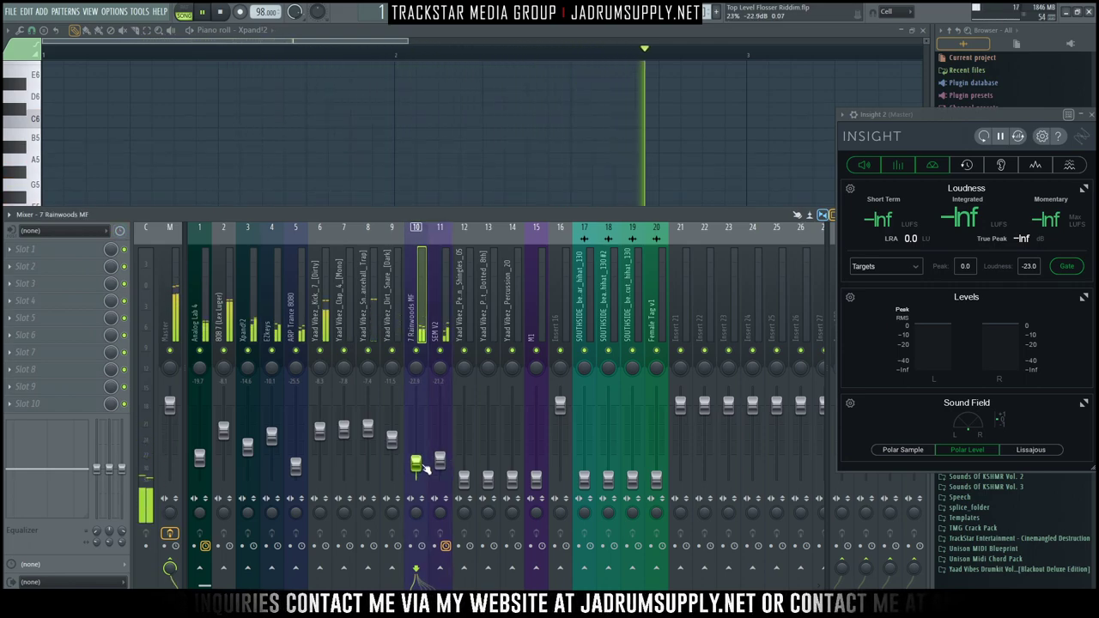
# Step: Set Percussion Shingles_05 and Wet Dotted 8th to about -11.5 dB, panned left and right respectively, and Percussion_20 and M1 to around -9.5 dB
pyautogui.moveTo(463, 478); pyautogui.dragTo(464, 447)
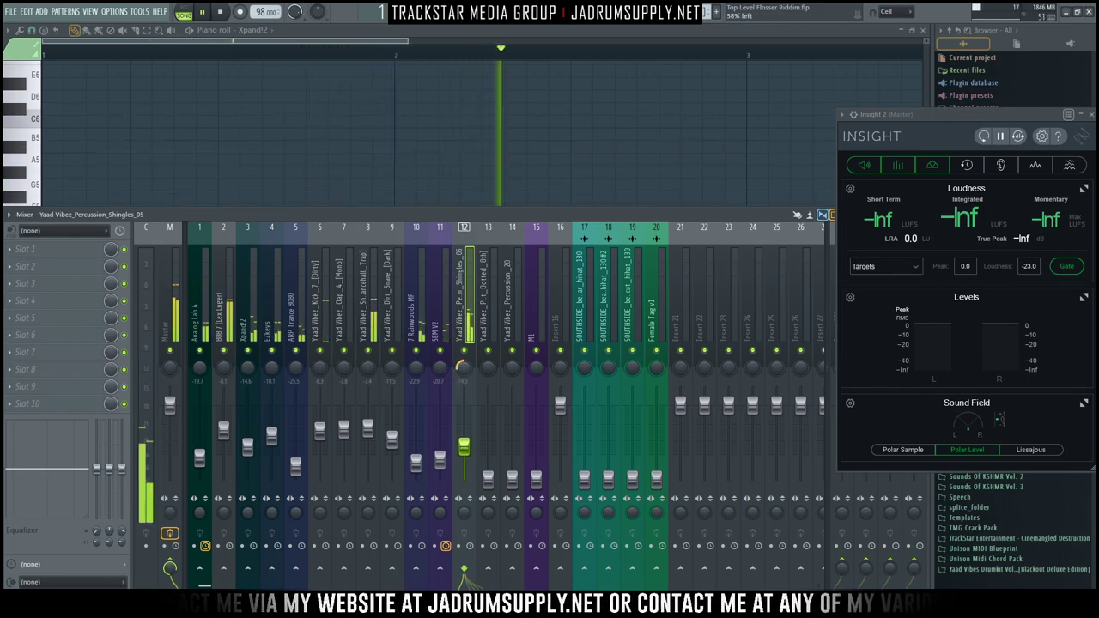
pyautogui.click(487, 478)
pyautogui.moveTo(488, 478); pyautogui.dragTo(488, 449)
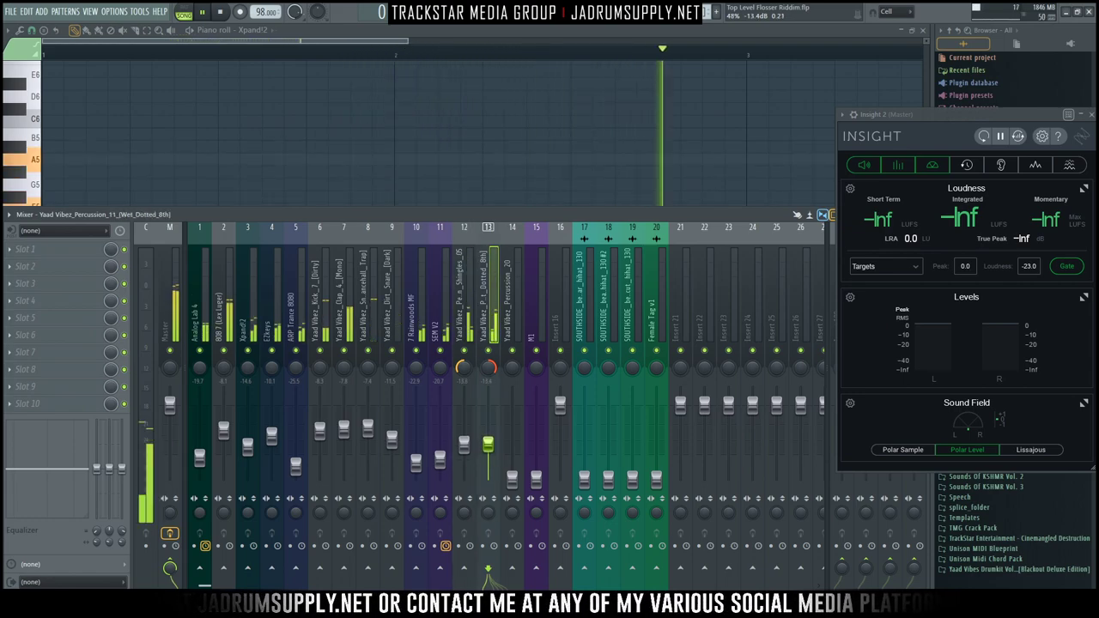
pyautogui.click(464, 443)
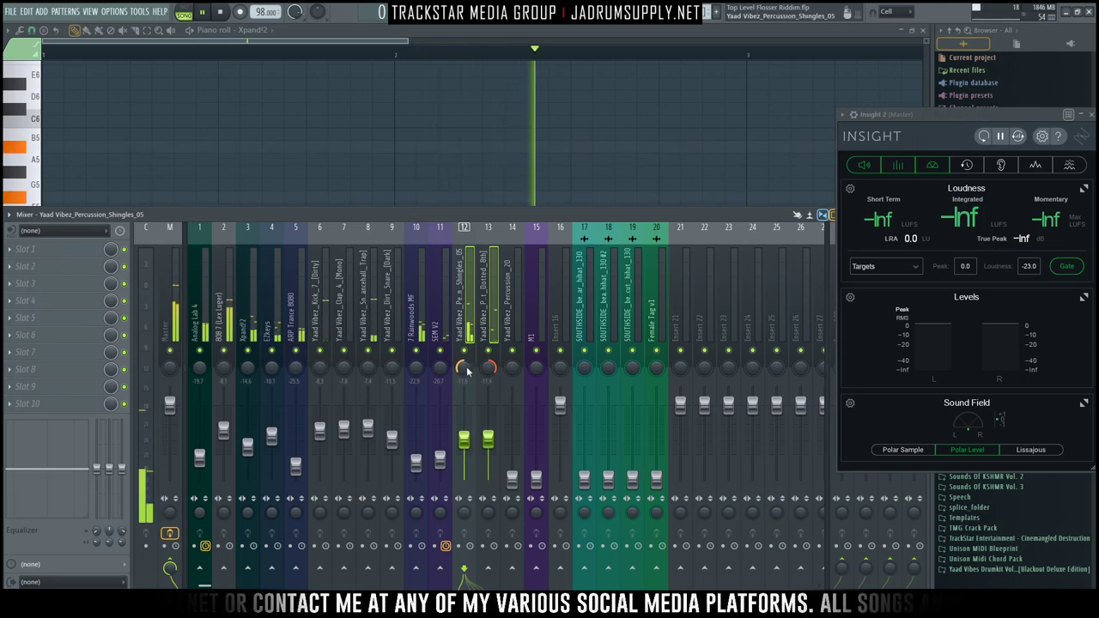
pyautogui.click(511, 472)
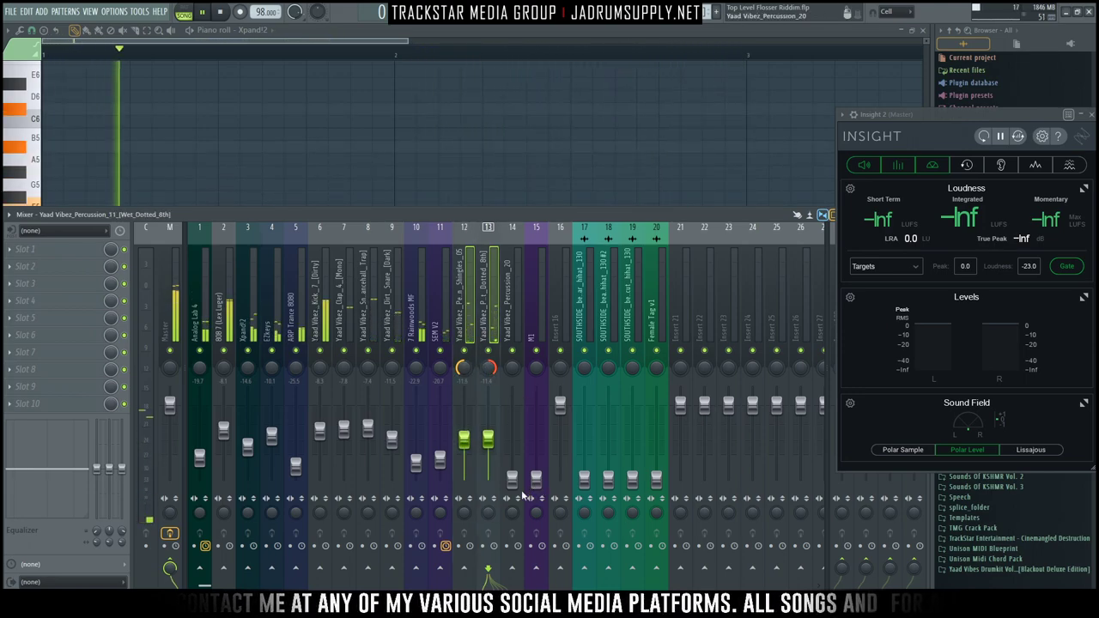
pyautogui.moveTo(511, 470); pyautogui.dragTo(535, 434)
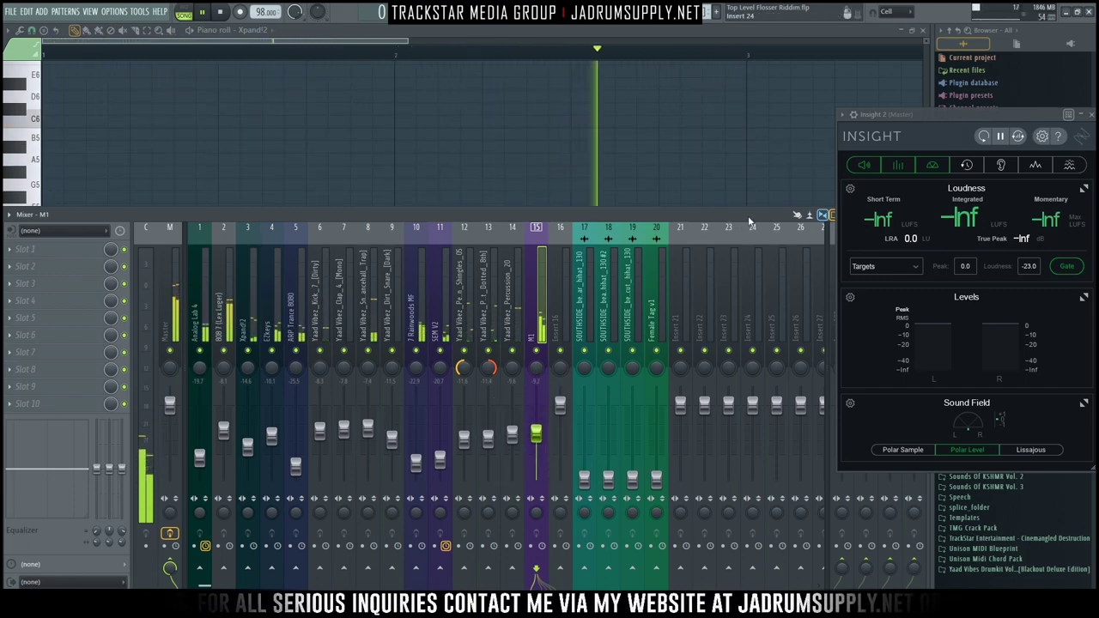
# Step: Check the Master track's loudness in Insight 2 during playback, stop, and bring the meter window over the middle of the mixer
pyautogui.click(168, 292)
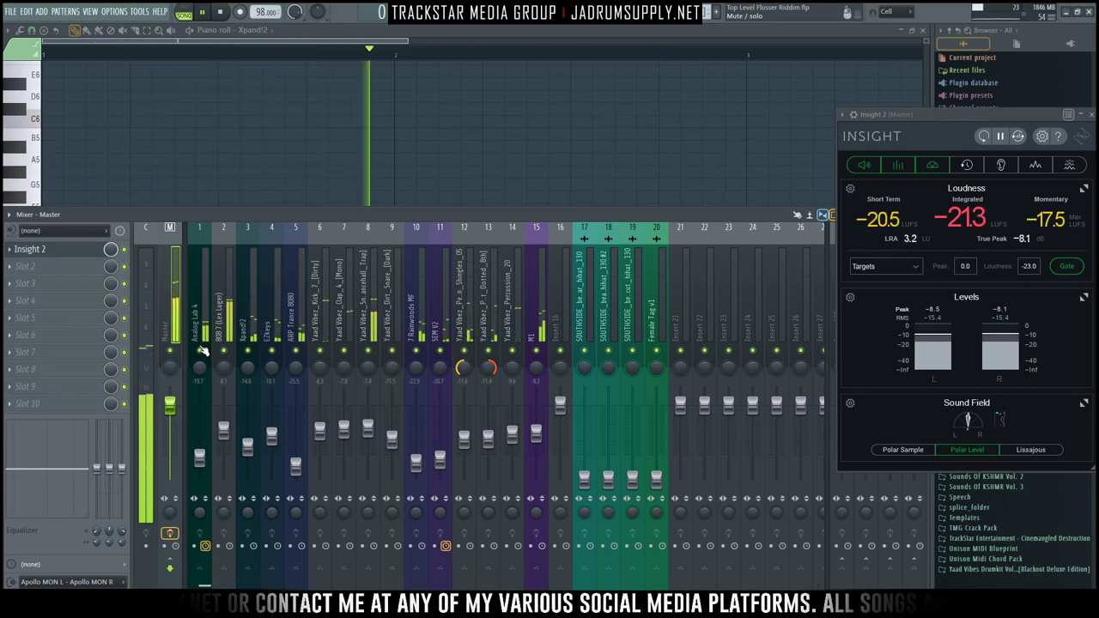
pyautogui.press('space')
pyautogui.moveTo(931, 119); pyautogui.dragTo(399, 67)
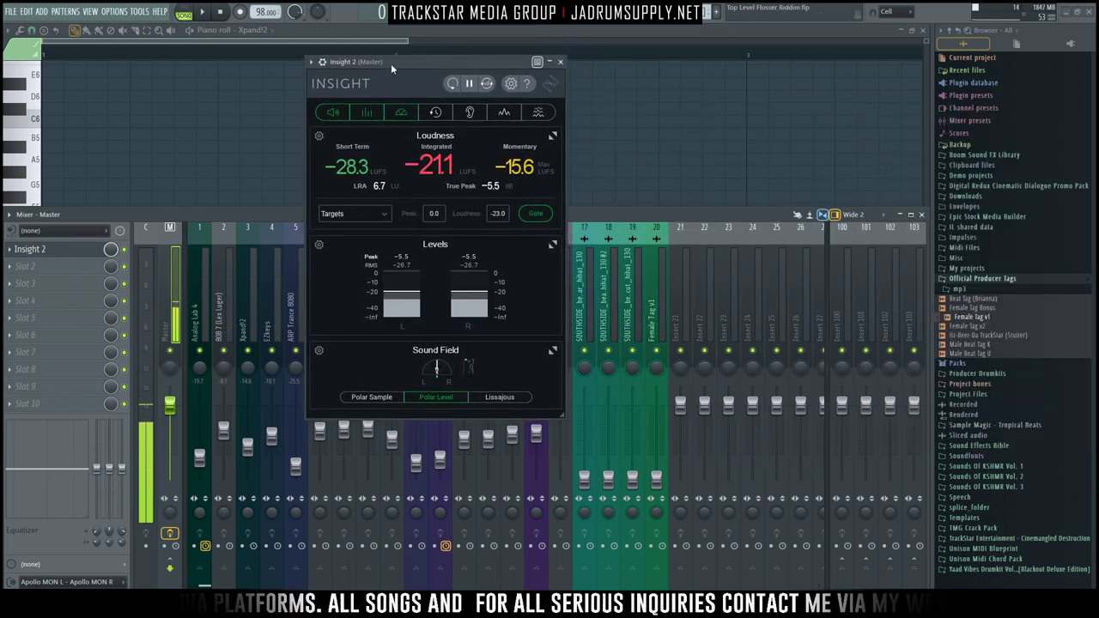
# Step: Switch the mixer to the Compact layout and move the Insight 2 window back over the browser
pyautogui.moveTo(391, 66); pyautogui.dragTo(606, 185)
pyautogui.click(854, 215)
pyautogui.click(860, 230)
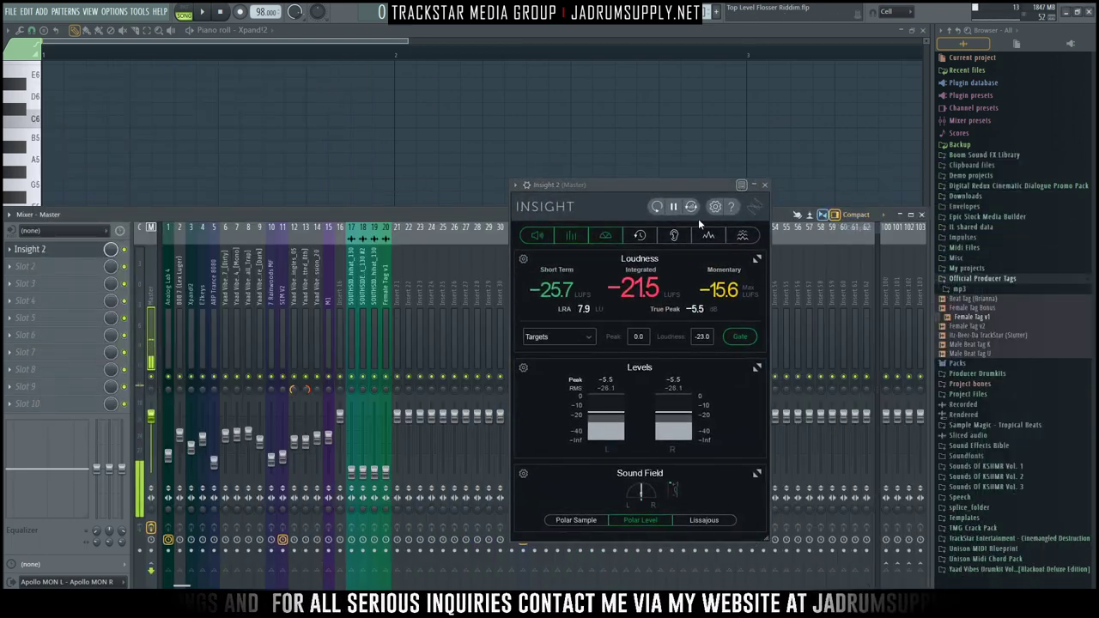
pyautogui.moveTo(626, 190); pyautogui.dragTo(948, 233)
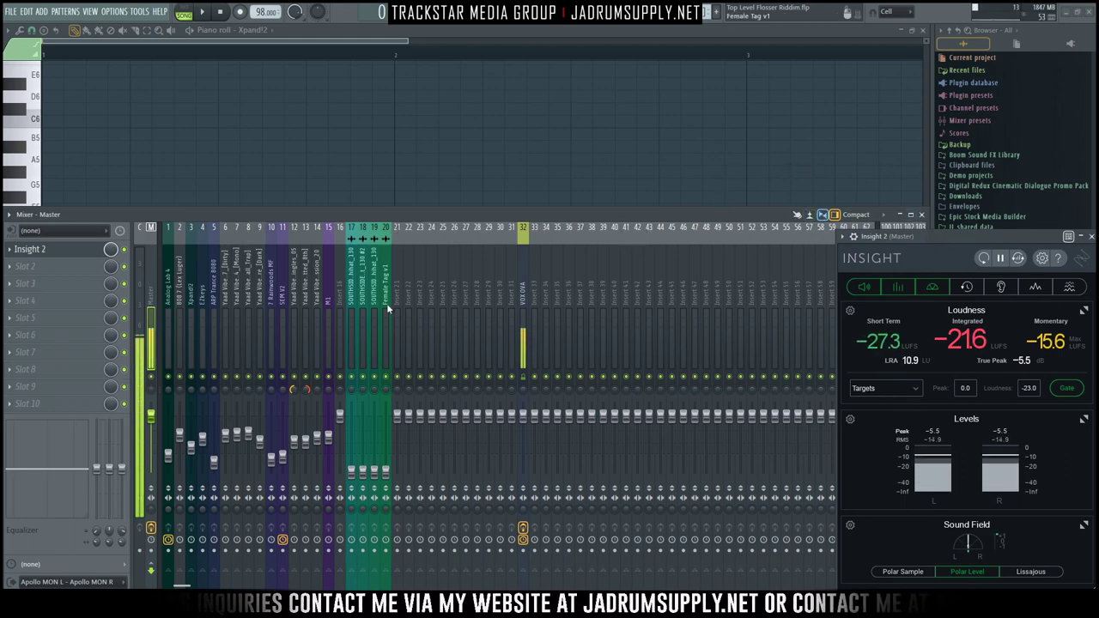
# Step: Solo the Analog Lab 4 mixer track and audition it
pyautogui.rightClick(169, 365)
pyautogui.click(168, 380)
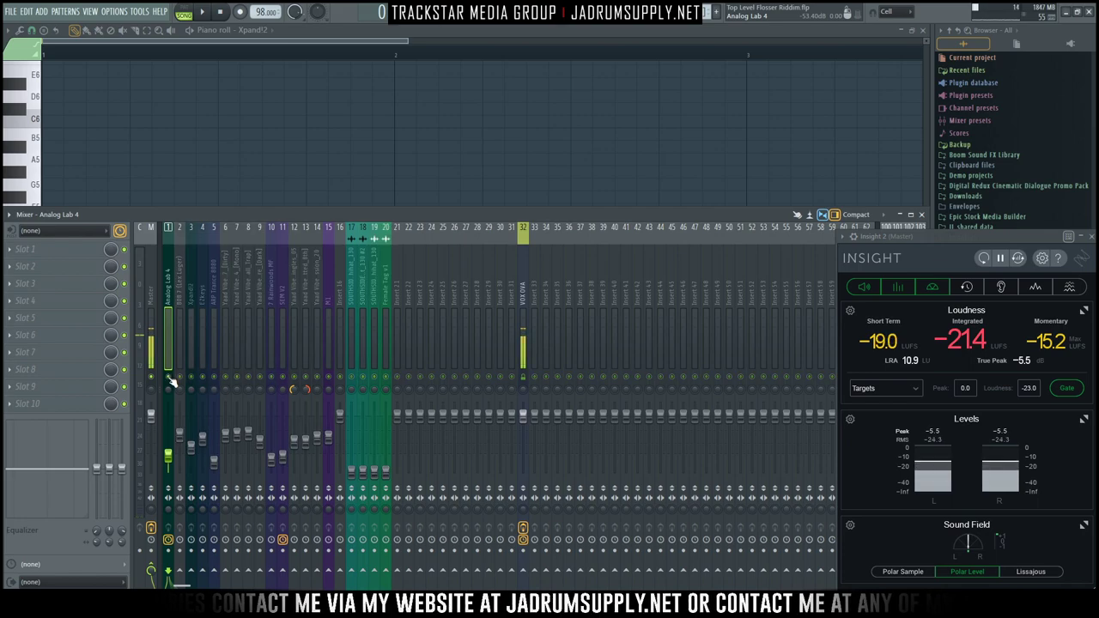
pyautogui.press('space')
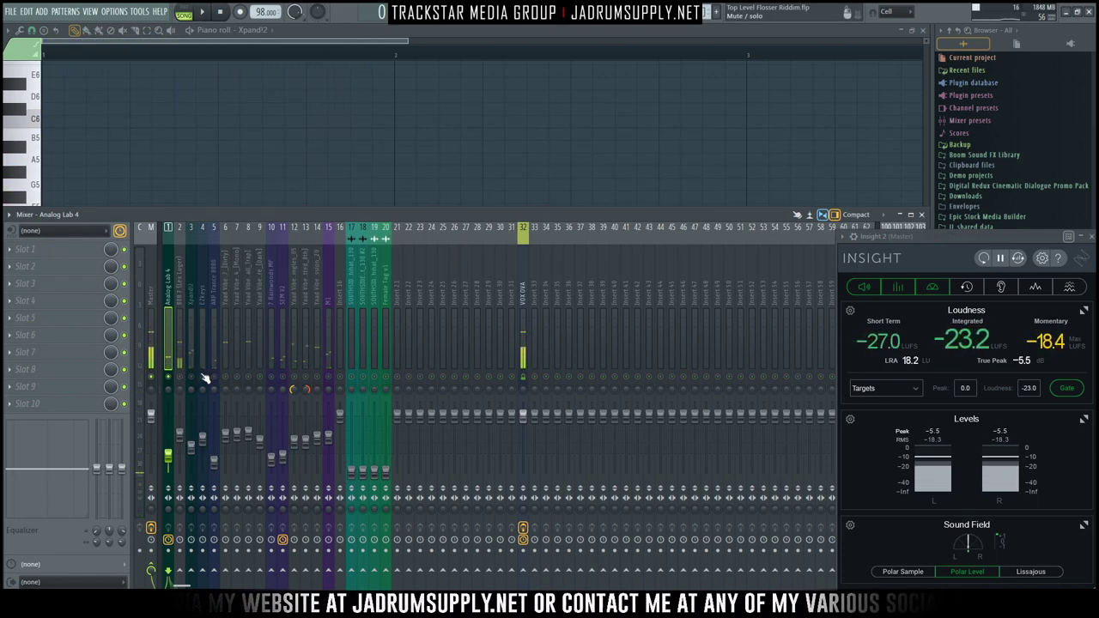
pyautogui.press('space')
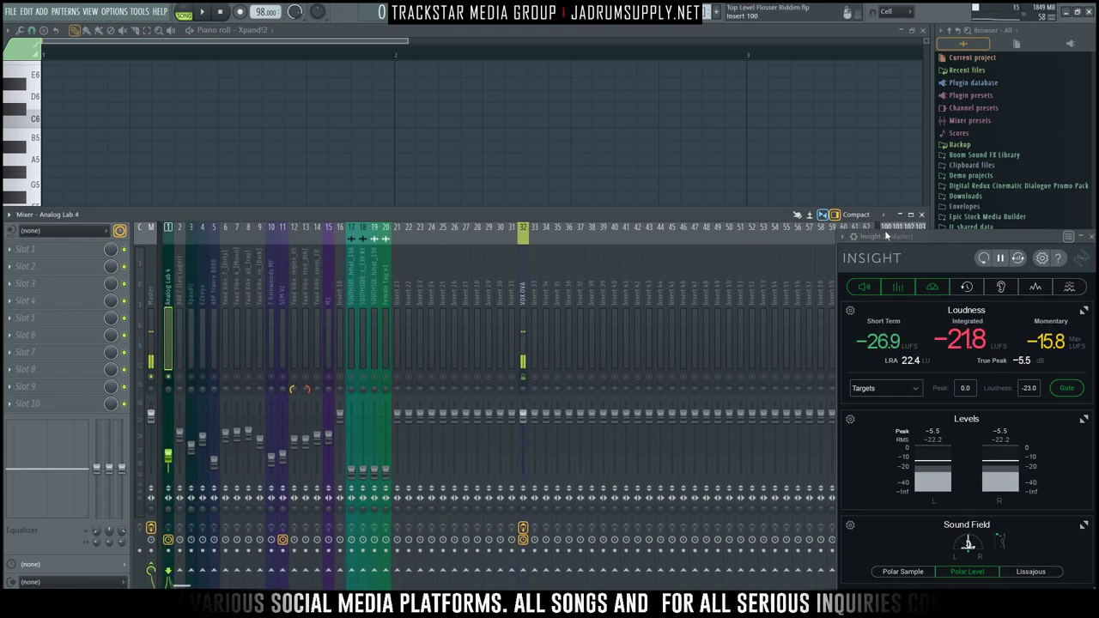
# Step: Narrow the mixer window to uncover the docked inserts and load the Big Reverb mixer track state into Insert 100
pyautogui.moveTo(925, 222); pyautogui.dragTo(829, 221)
pyautogui.click(790, 268)
pyautogui.rightClick(785, 267)
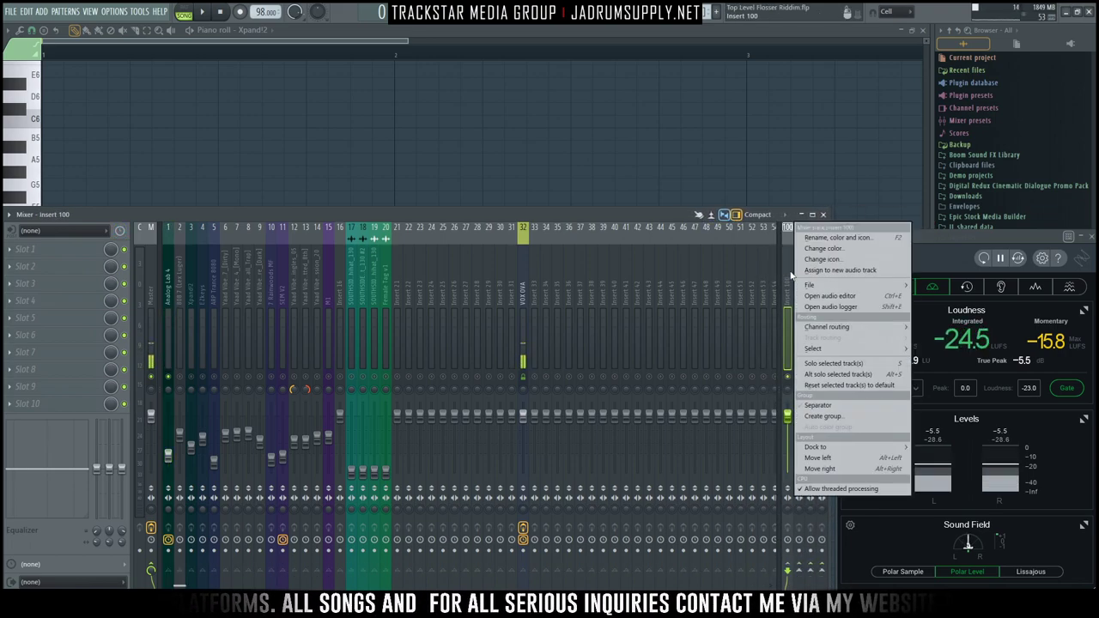
pyautogui.moveTo(816, 284)
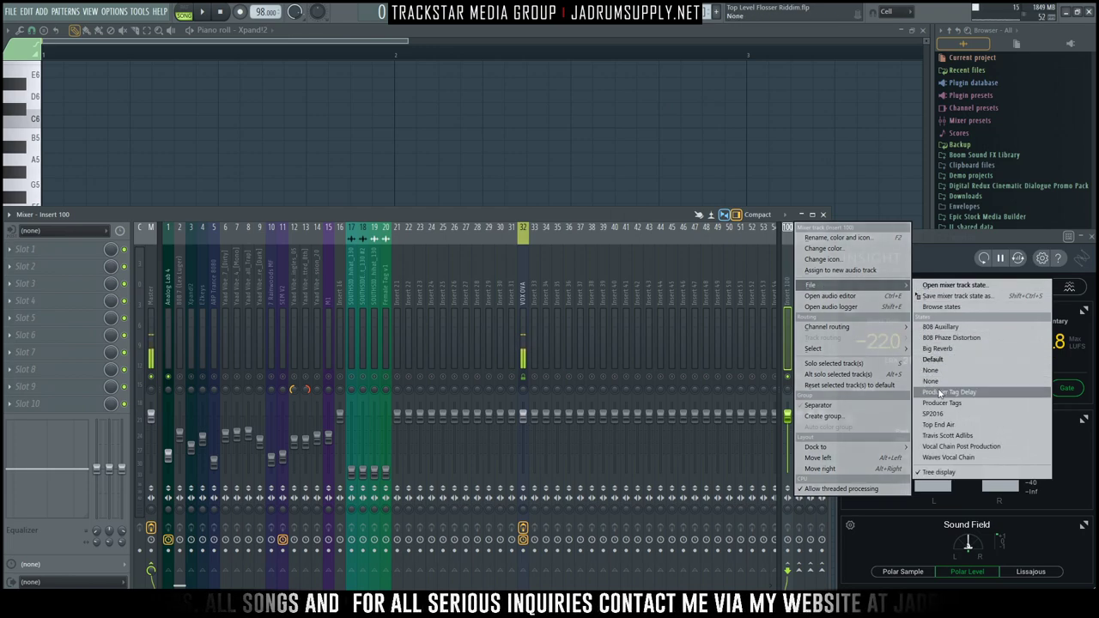
pyautogui.click(938, 349)
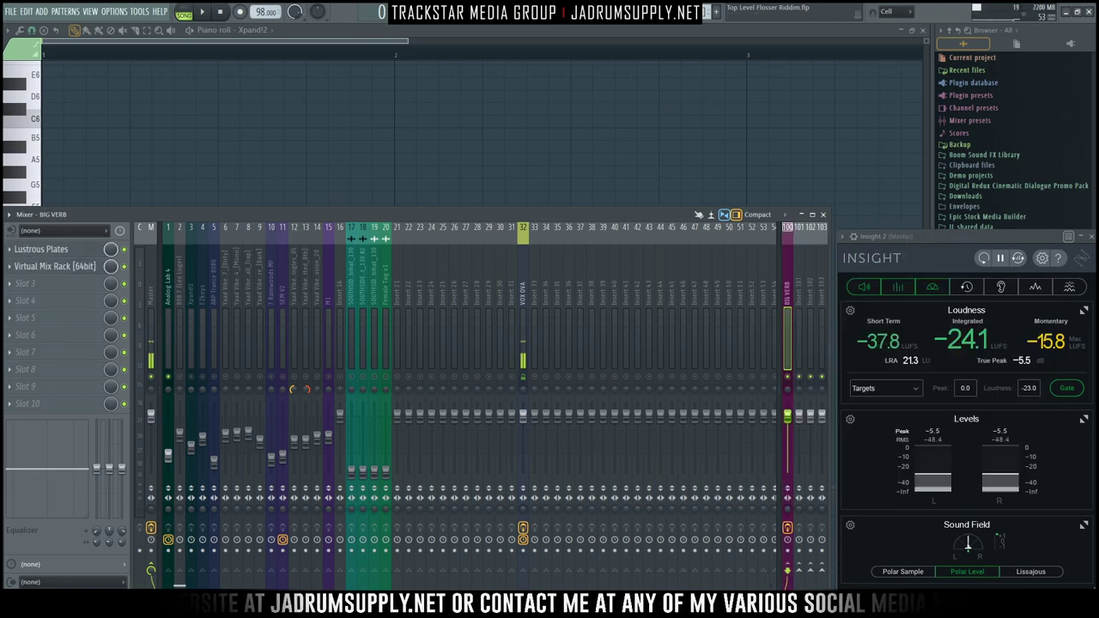
# Step: Rename mixer Insert 101 as REVERB PLATE
pyautogui.rightClick(801, 285)
pyautogui.click(842, 238)
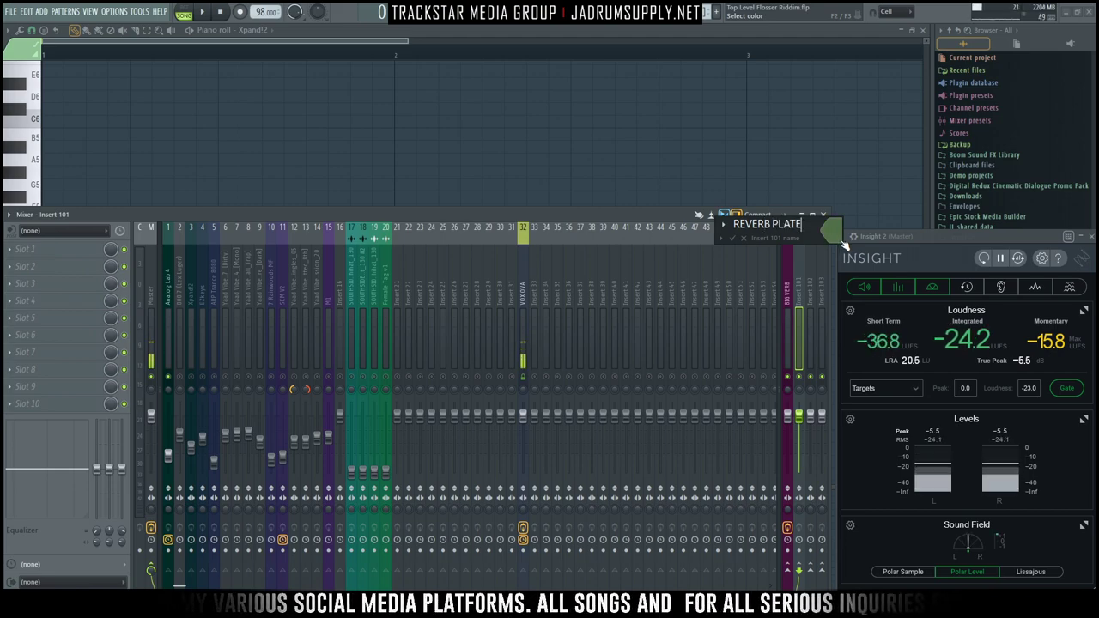
pyautogui.press('Return')
# Step: Open the Lustrous Plates reverb on the BIG VERB track and move its window clear of the Insight 2 meter
pyautogui.click(787, 279)
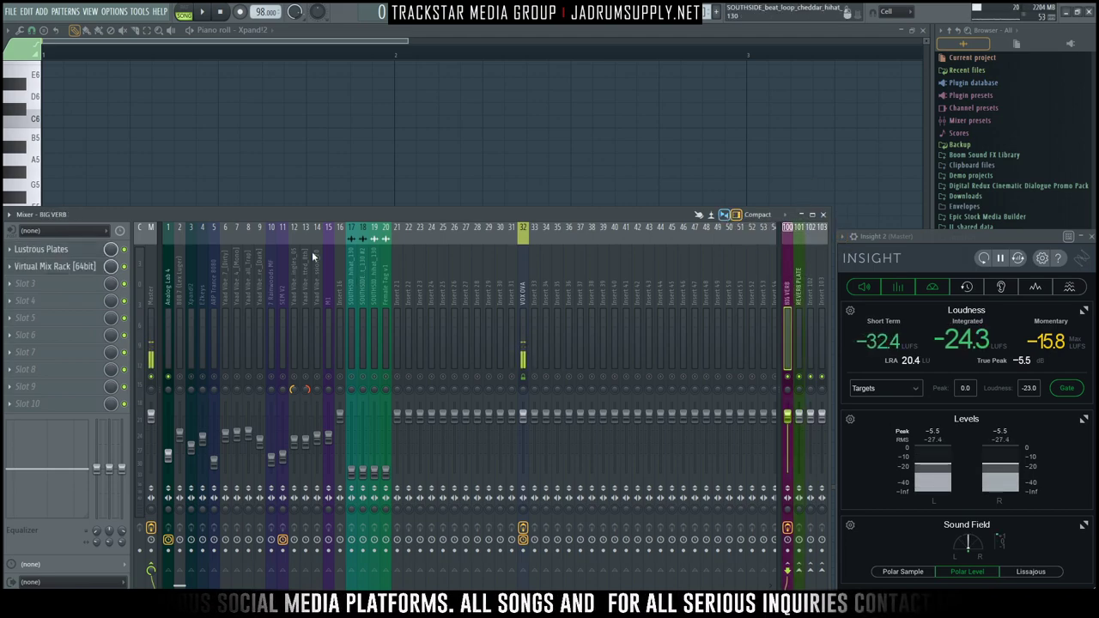
pyautogui.click(77, 251)
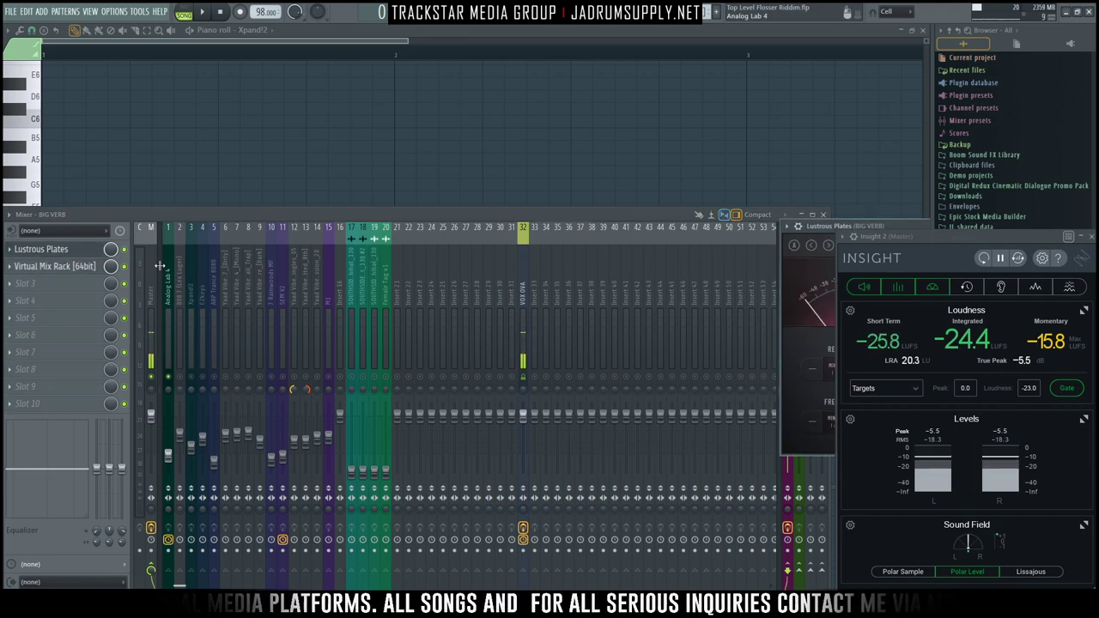
pyautogui.moveTo(833, 225); pyautogui.dragTo(362, 89)
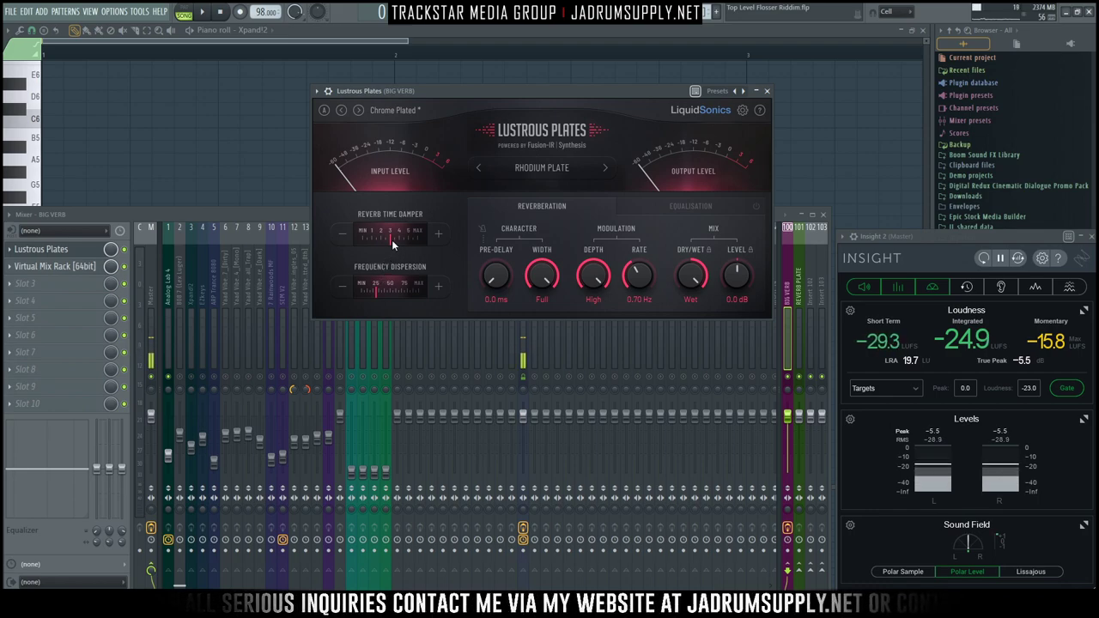
# Step: Raise the BIG VERB plate's reverb time damper to 4.2 and its frequency dispersion to 2.9, and close Lustrous Plates
pyautogui.moveTo(392, 240); pyautogui.dragTo(413, 237)
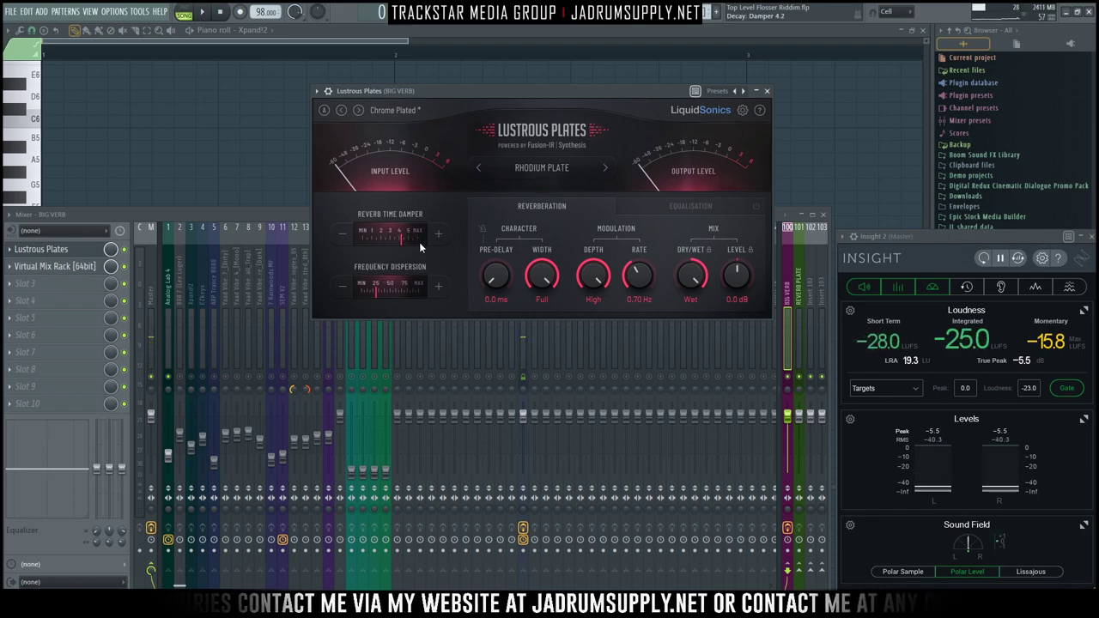
pyautogui.moveTo(381, 288); pyautogui.dragTo(389, 289)
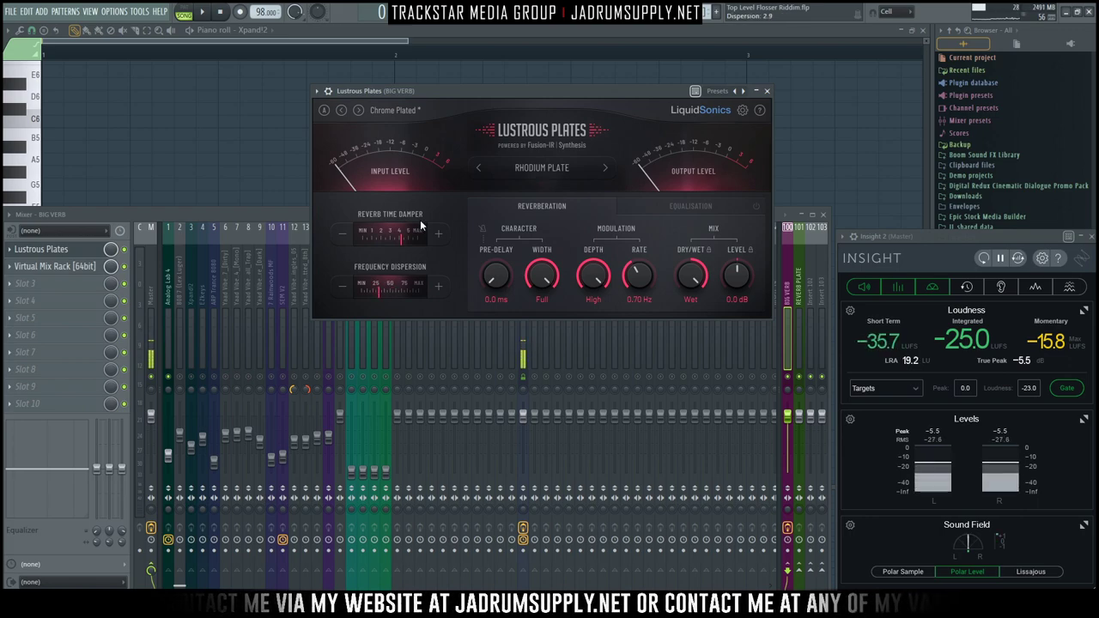
pyautogui.click(551, 168)
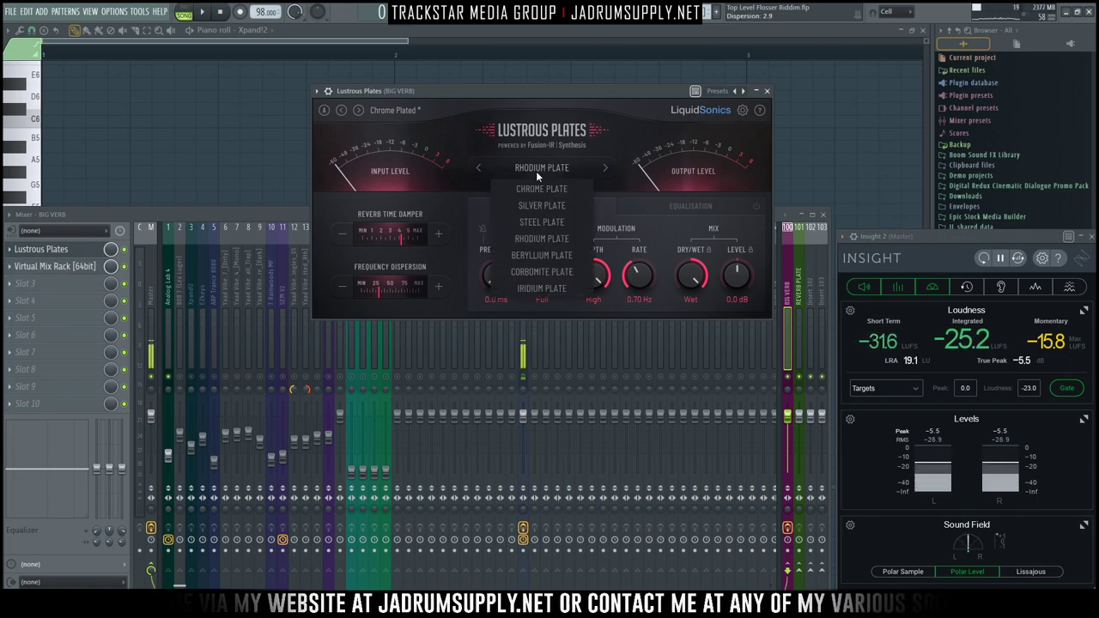
pyautogui.click(631, 110)
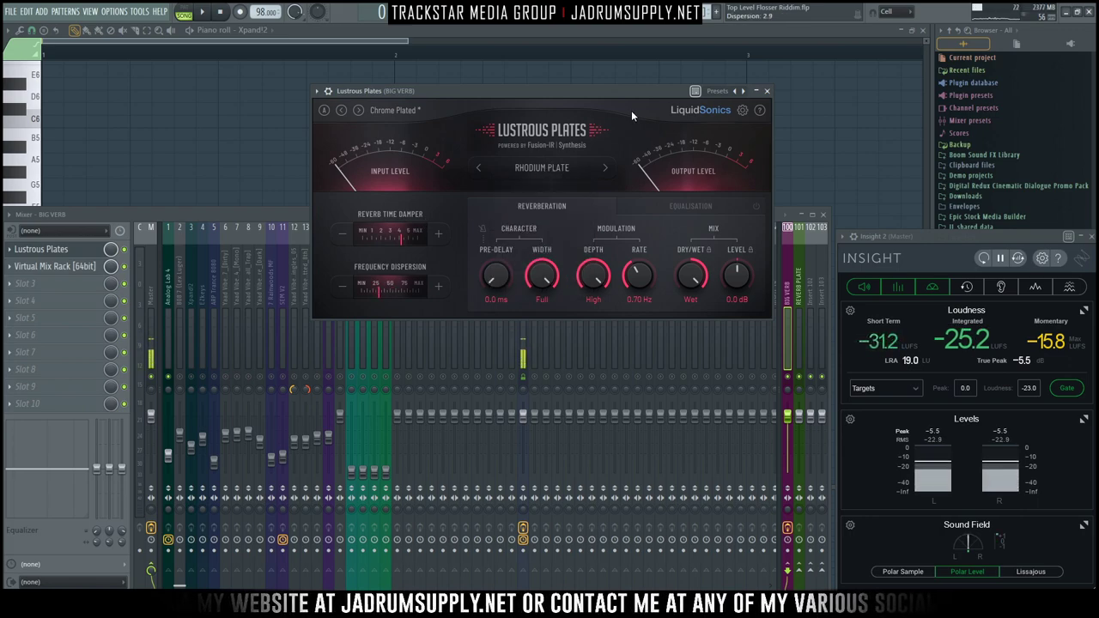
pyautogui.click(766, 91)
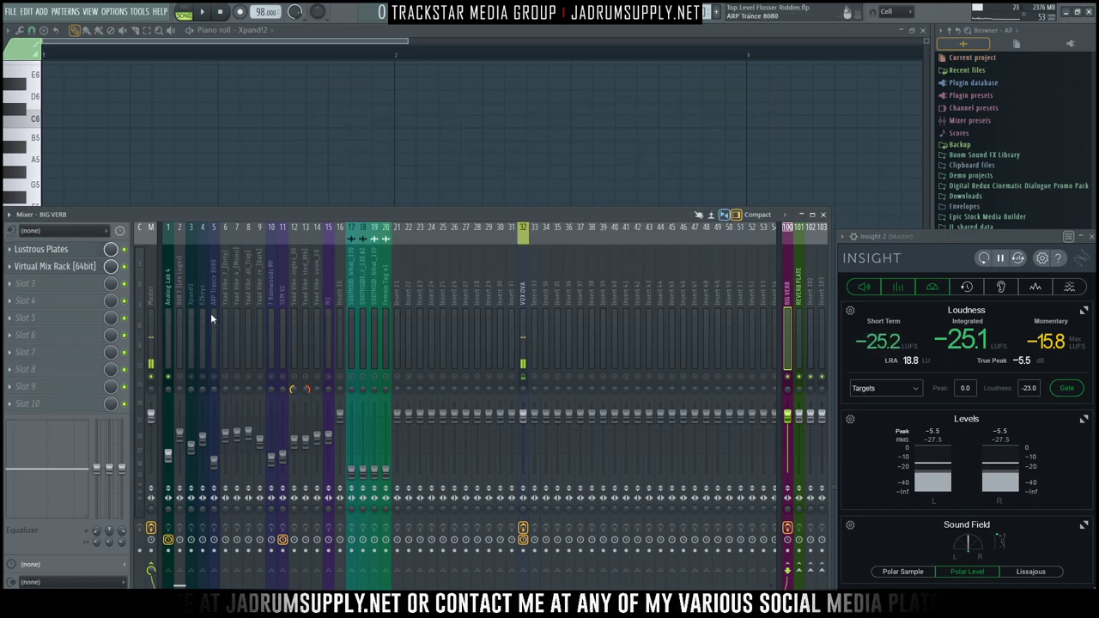
# Step: Load Crave EQ into the first effect slot of the Analog Lab 4 mixer track
pyautogui.click(169, 303)
pyautogui.click(62, 249)
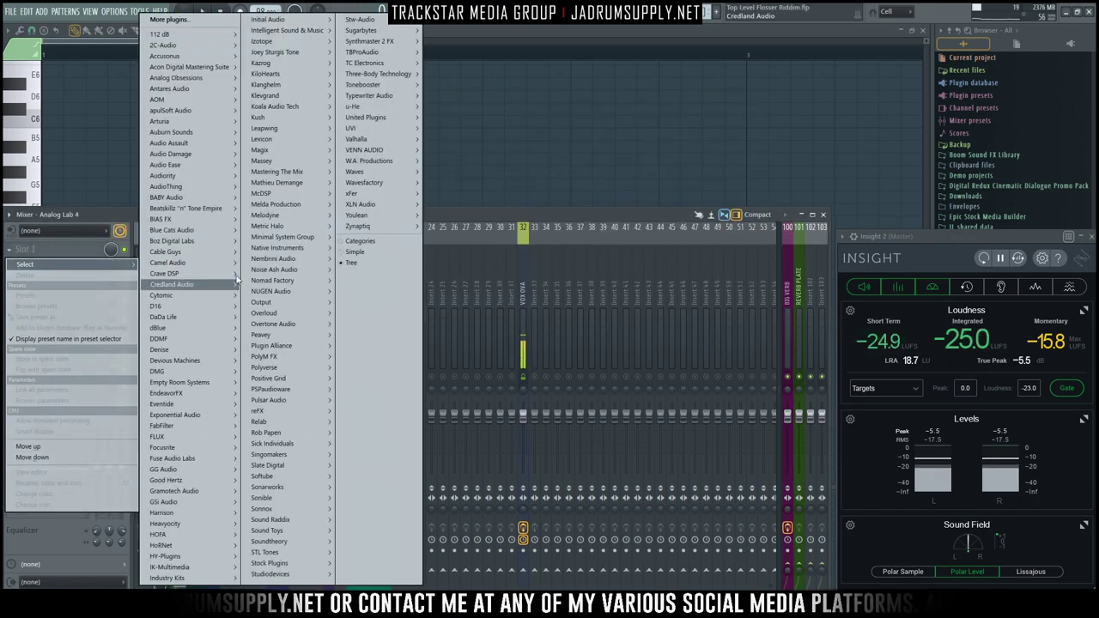
pyautogui.moveTo(238, 180)
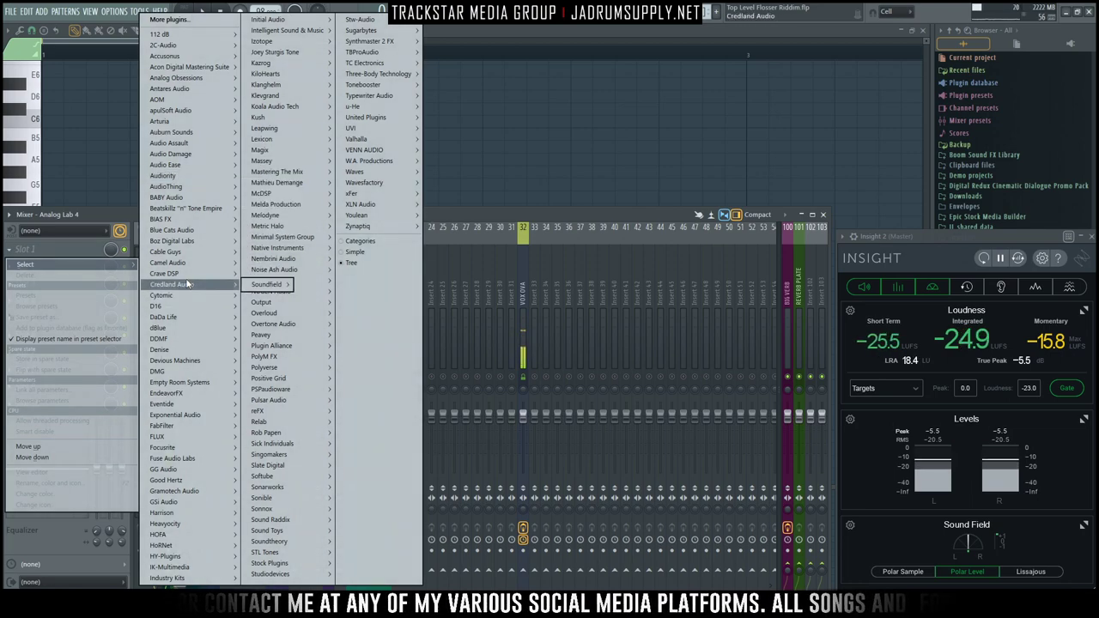
pyautogui.moveTo(187, 275)
pyautogui.moveTo(256, 274)
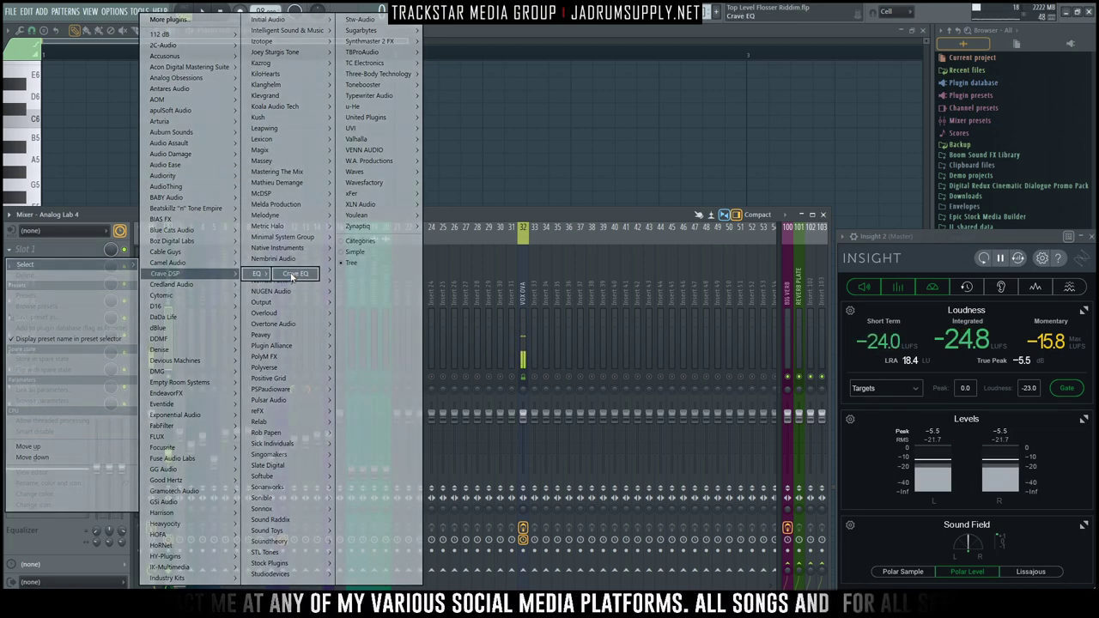
pyautogui.click(296, 274)
pyautogui.moveTo(521, 144); pyautogui.dragTo(489, 121)
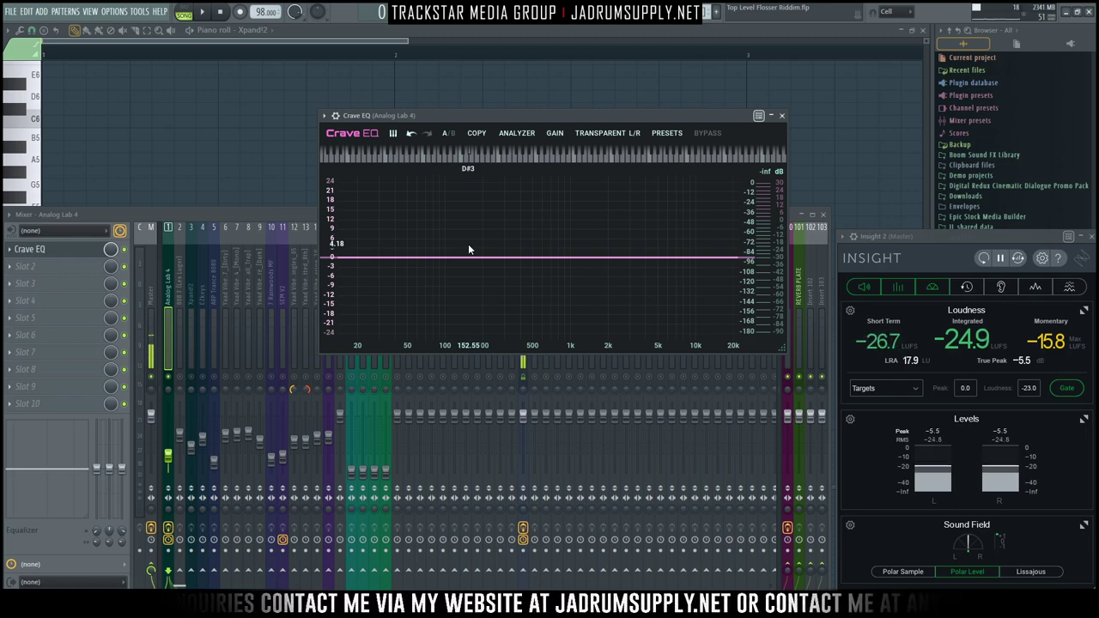
# Step: During playback, shape Analog Lab 4 with a low cut at 105.56 Hz, a 1.61 dB boost near 10 kHz and a 6.09 dB cut at 325 Hz
pyautogui.press('space')
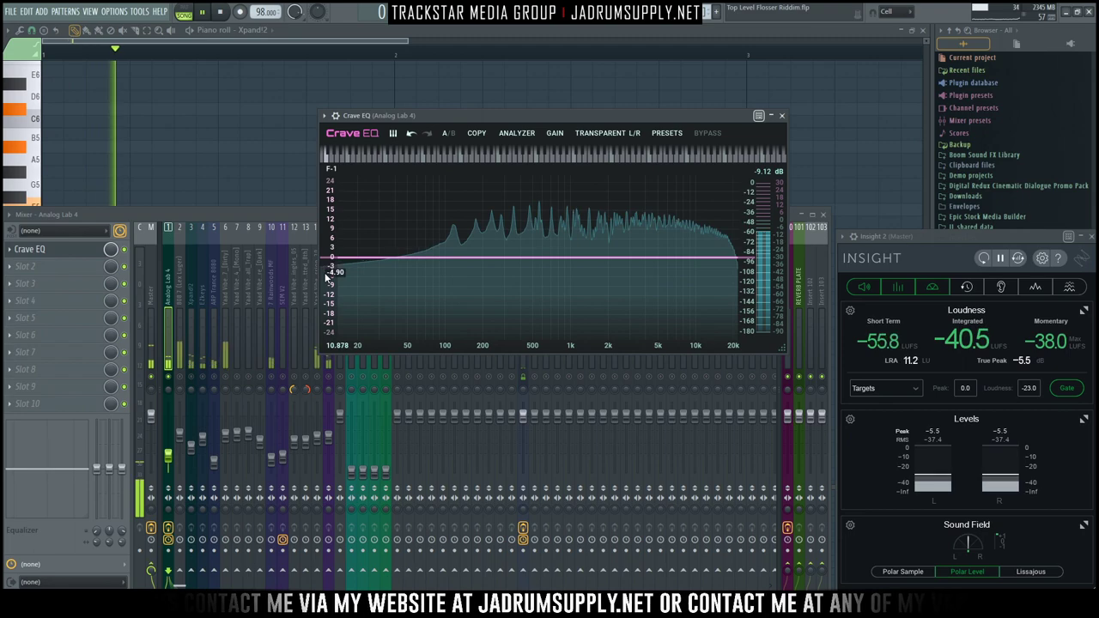
pyautogui.moveTo(335, 258); pyautogui.dragTo(447, 256)
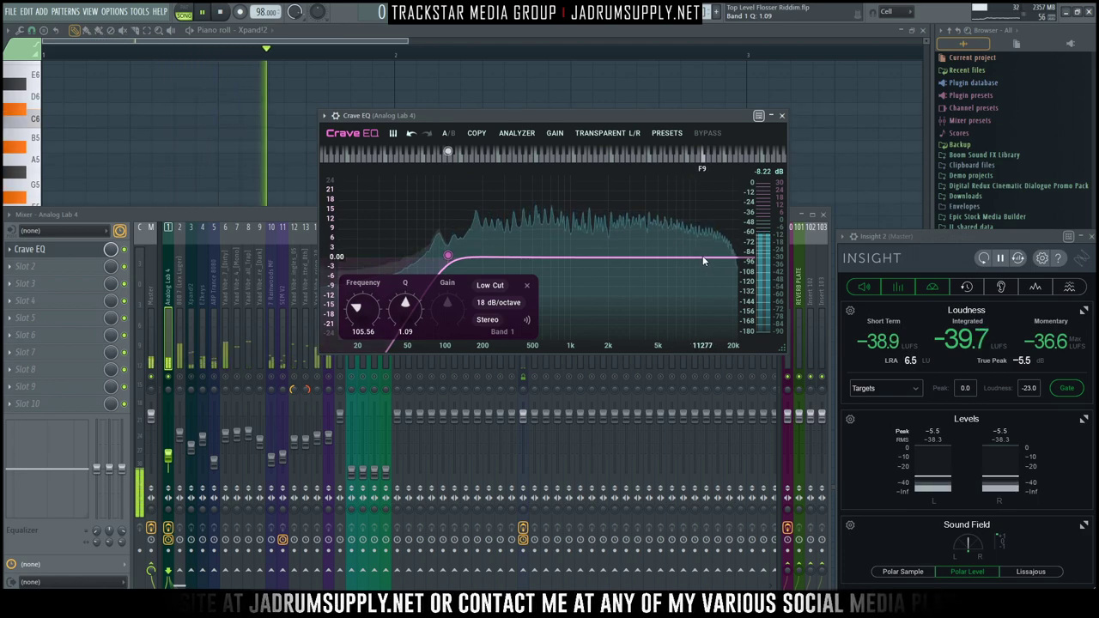
pyautogui.moveTo(694, 257); pyautogui.dragTo(696, 256)
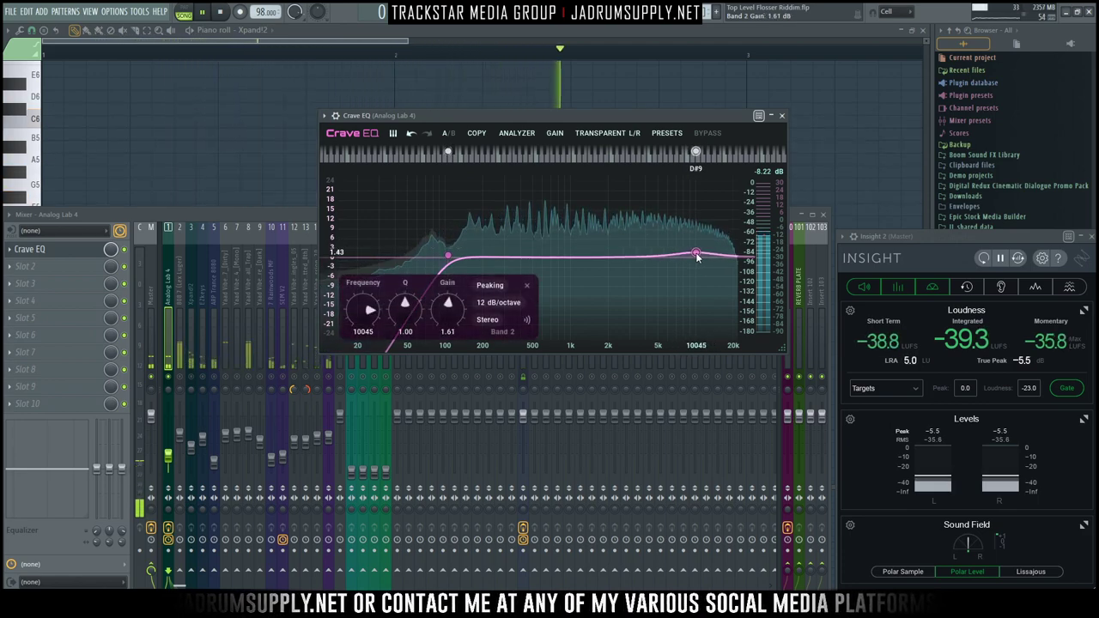
pyautogui.moveTo(599, 255); pyautogui.dragTo(510, 277)
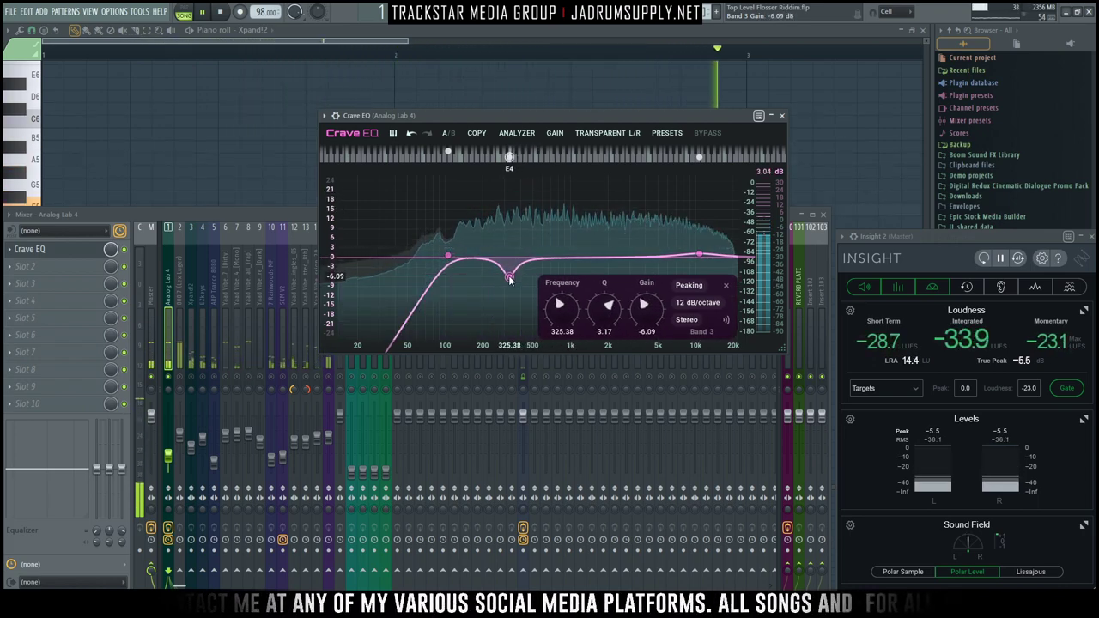
# Step: Add a 1.43 dB peaking boost at 1827 Hz with Q 1.26, and shift the high boost to 11517 Hz with Q 0.794
pyautogui.click(603, 256)
pyautogui.moveTo(604, 256); pyautogui.dragTo(603, 254)
pyautogui.scroll(2, 603, 254)
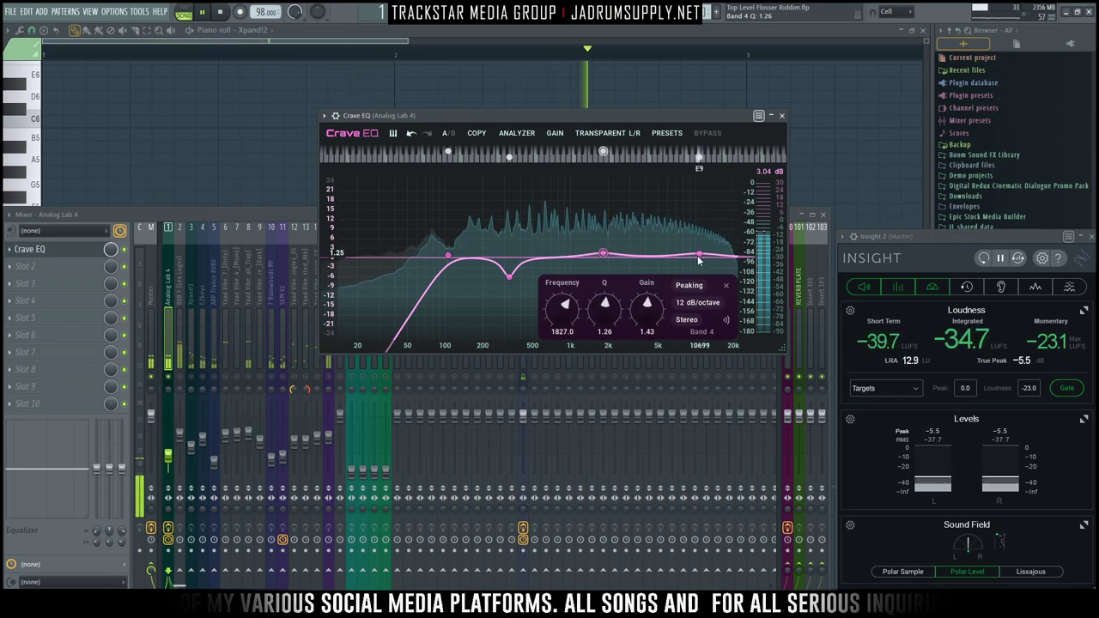
pyautogui.moveTo(698, 258); pyautogui.dragTo(704, 254)
pyautogui.scroll(-1, 702, 255)
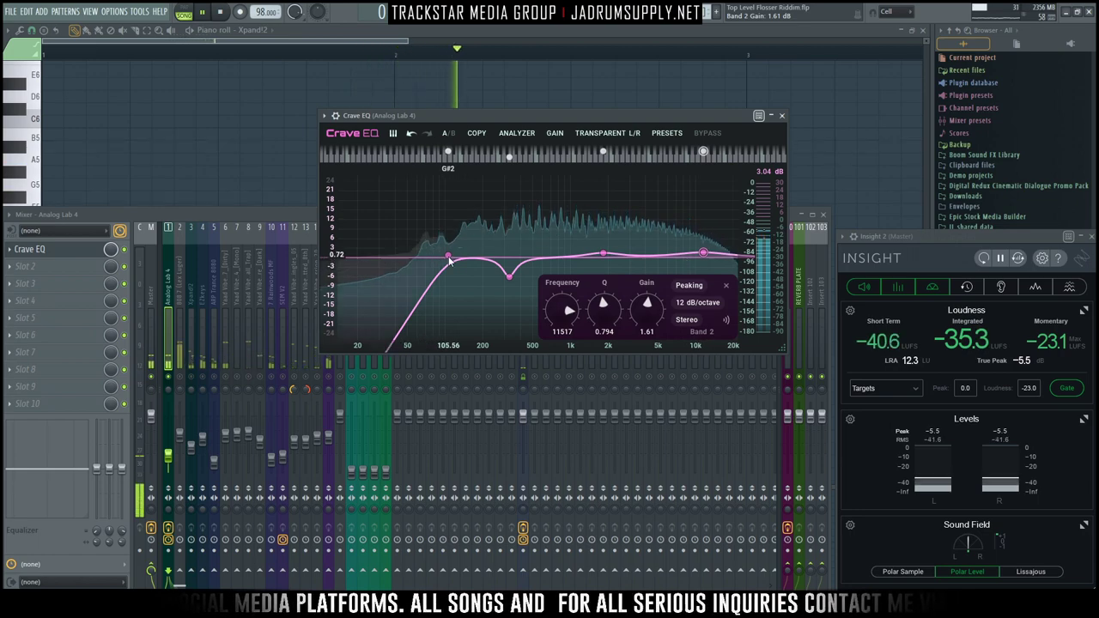
# Step: Narrow the mixer slightly and send Analog Lab 4 to BIG VERB at 17% while auditioning it
pyautogui.click(652, 355)
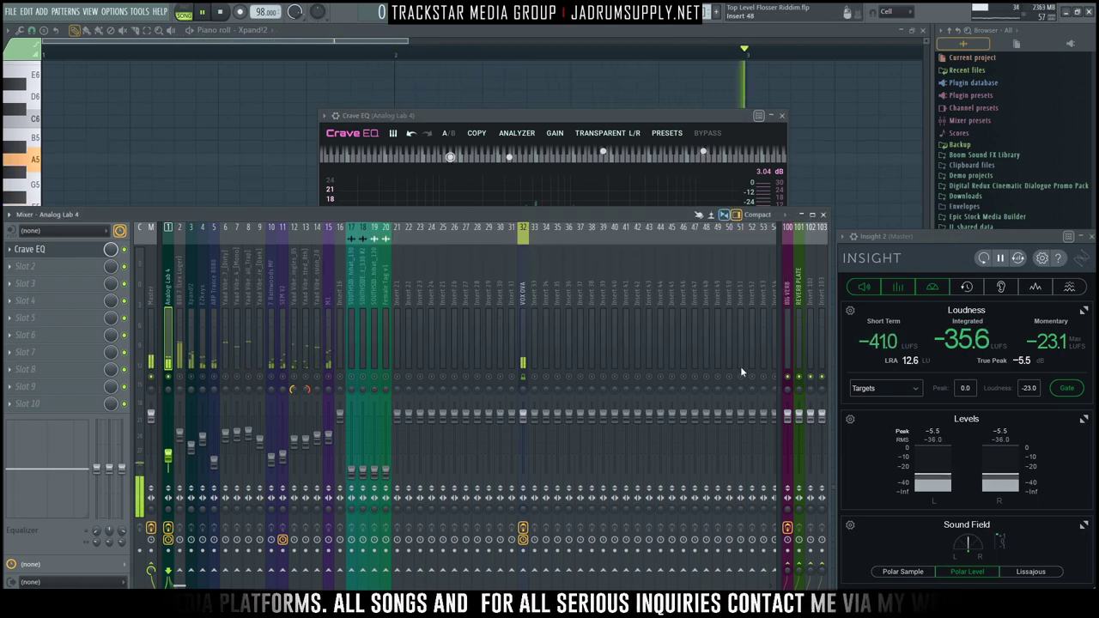
pyautogui.moveTo(828, 285); pyautogui.dragTo(820, 286)
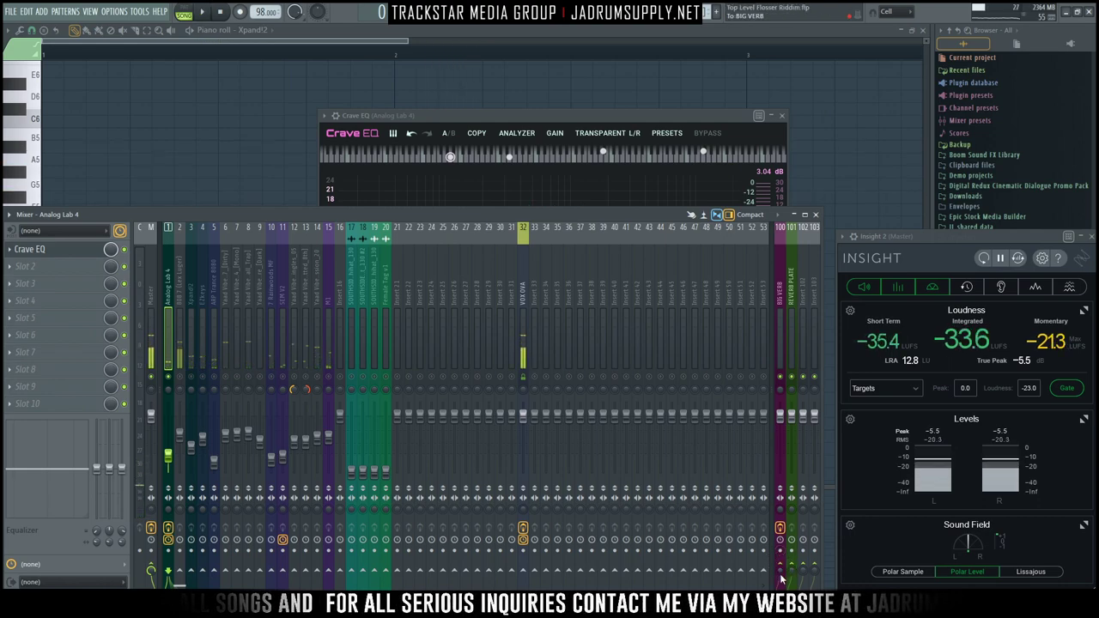
pyautogui.press('space')
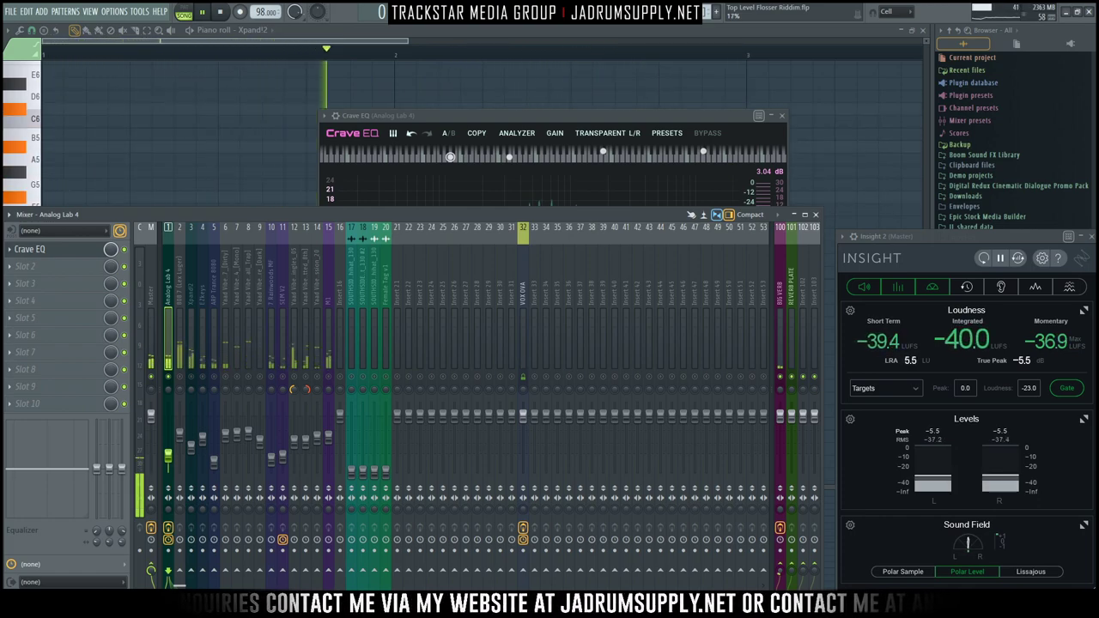
pyautogui.click(781, 306)
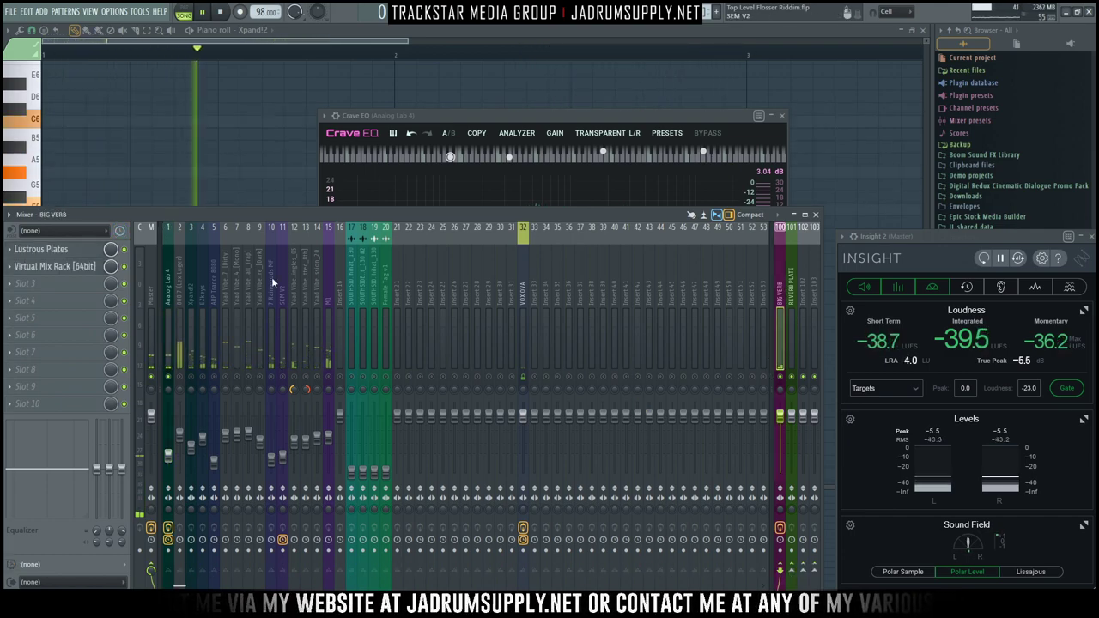
# Step: Reopen Analog Lab 4's Crave EQ and raise its low cut to 157.11 Hz
pyautogui.click(174, 290)
pyautogui.click(462, 115)
pyautogui.moveTo(448, 216); pyautogui.dragTo(475, 217)
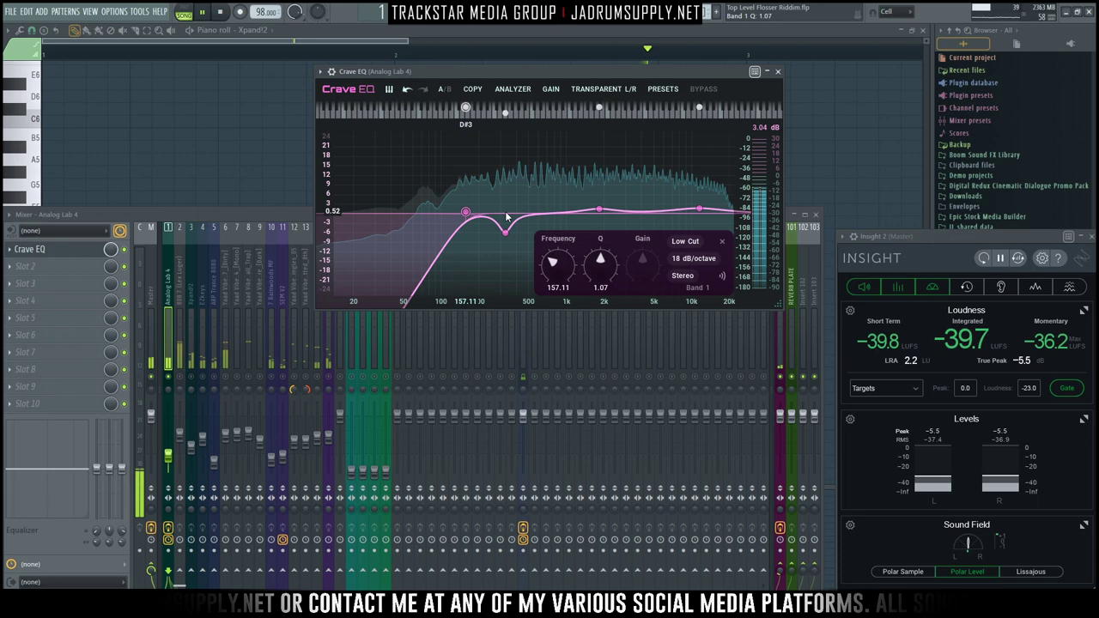
# Step: Lock the BIG VERB track's solo state and set the Analog Lab 4 fader to -17.7 dB during playback
pyautogui.click(781, 379)
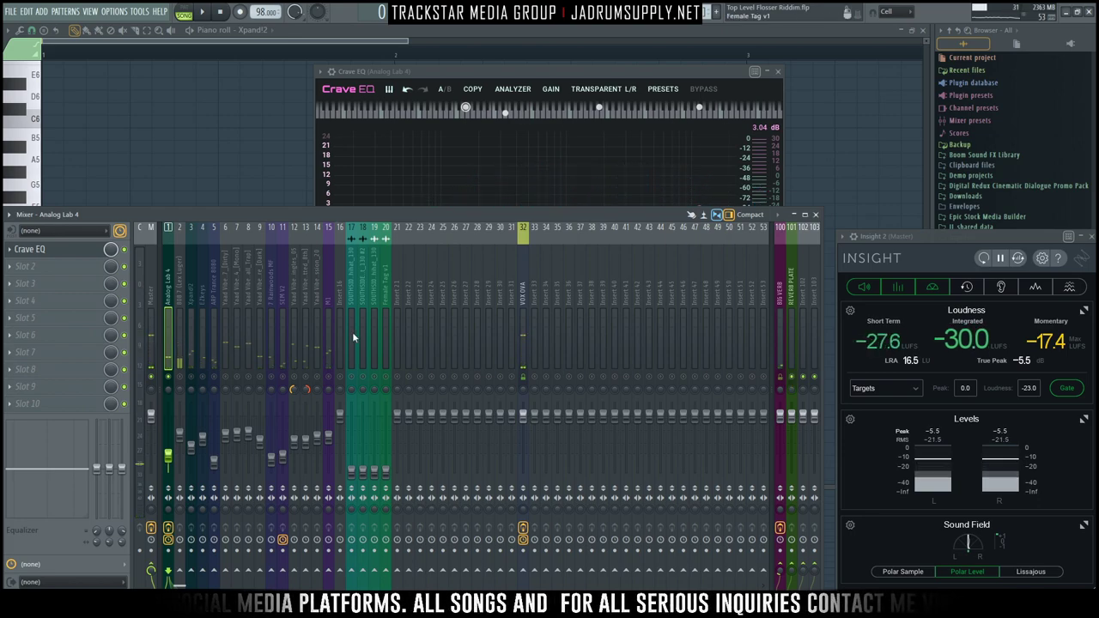
pyautogui.click(179, 457)
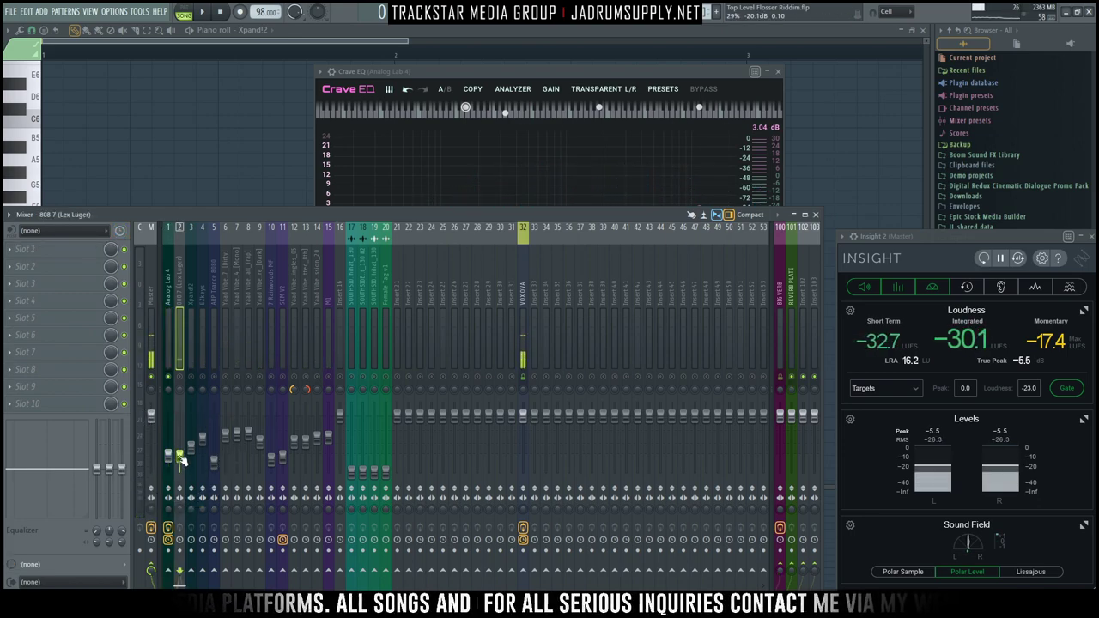
pyautogui.click(179, 456)
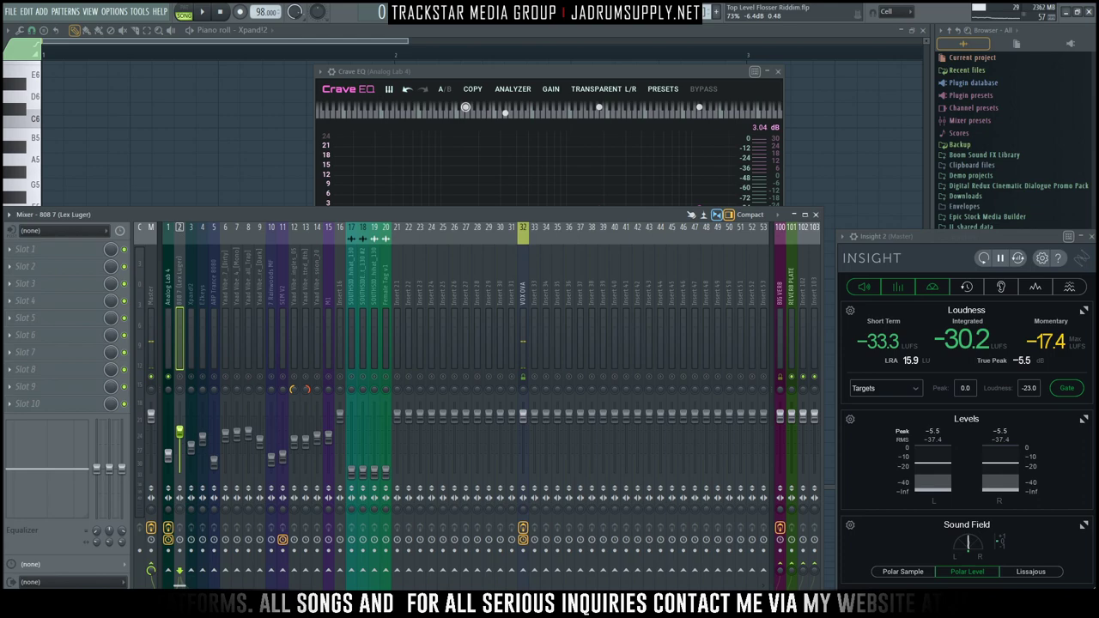
pyautogui.click(169, 459)
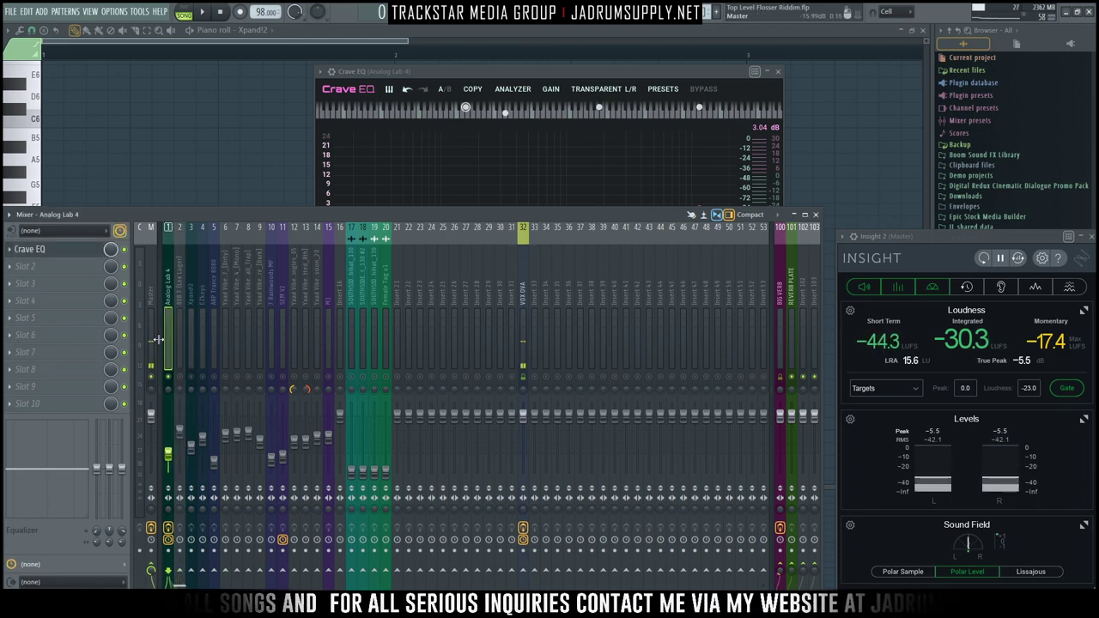
pyautogui.press('space')
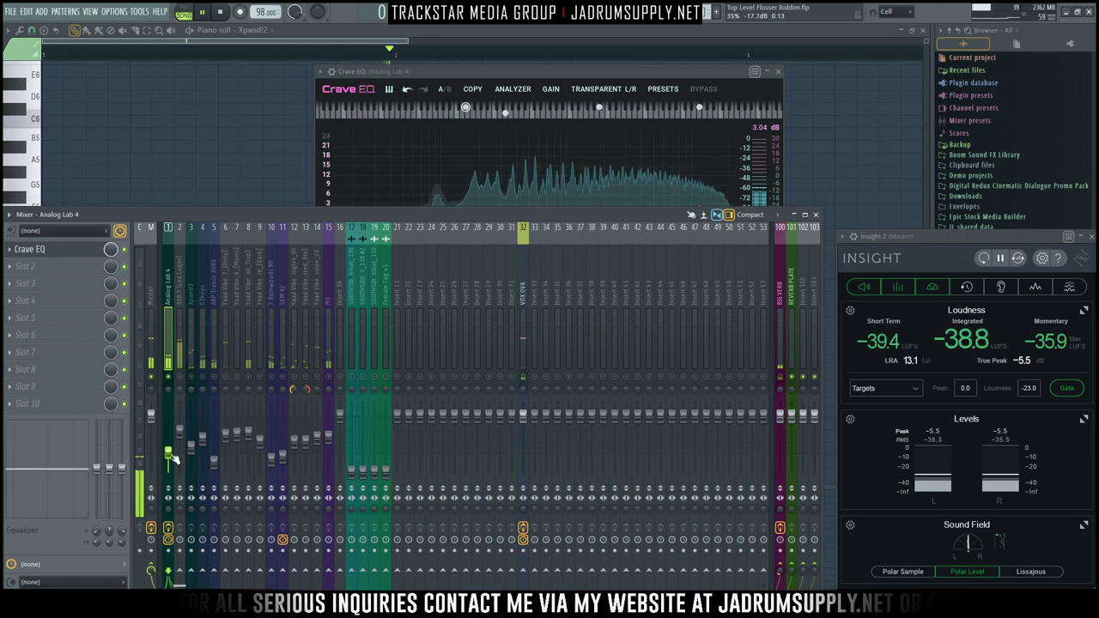
# Step: Route EZkeys to Inserts 28 and 29, and pan Insert 28 left and Insert 29 right
pyautogui.click(204, 363)
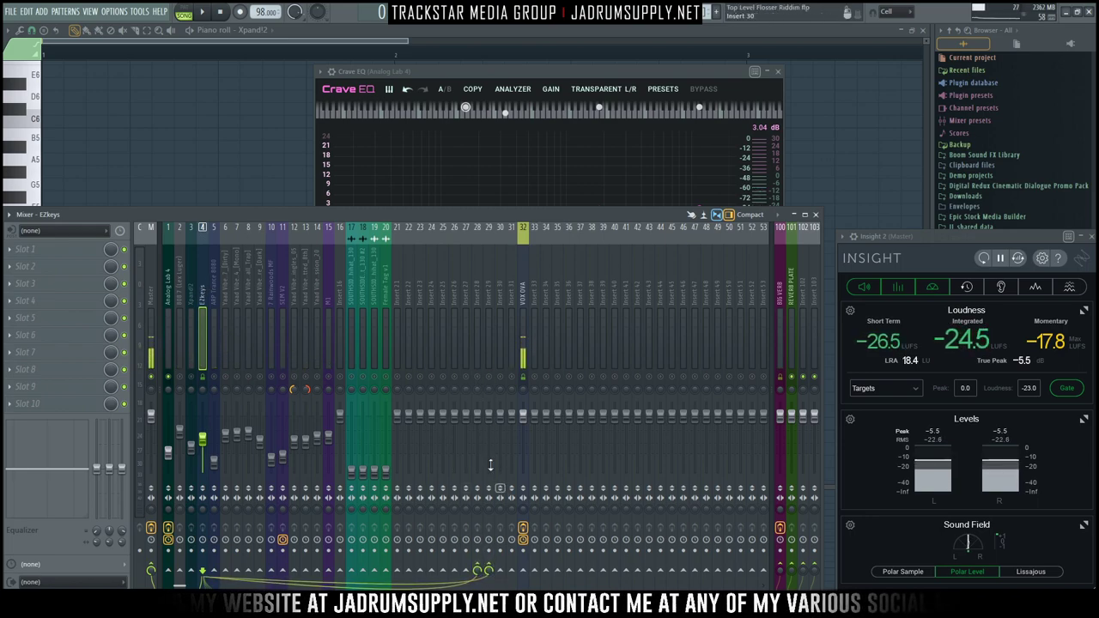
pyautogui.click(478, 364)
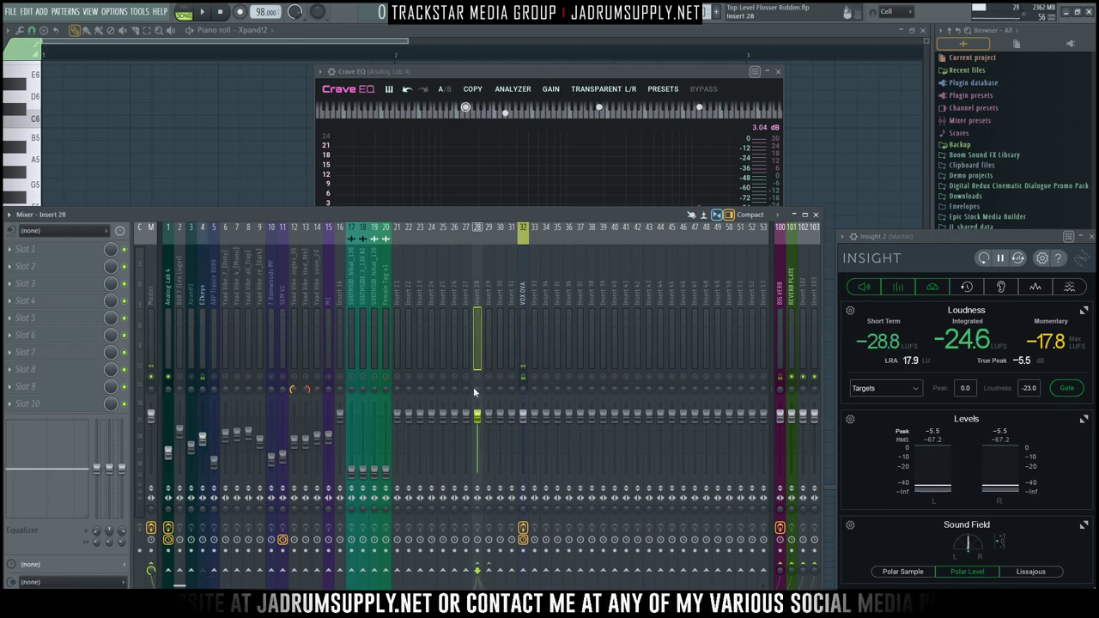
pyautogui.moveTo(486, 390); pyautogui.dragTo(486, 347)
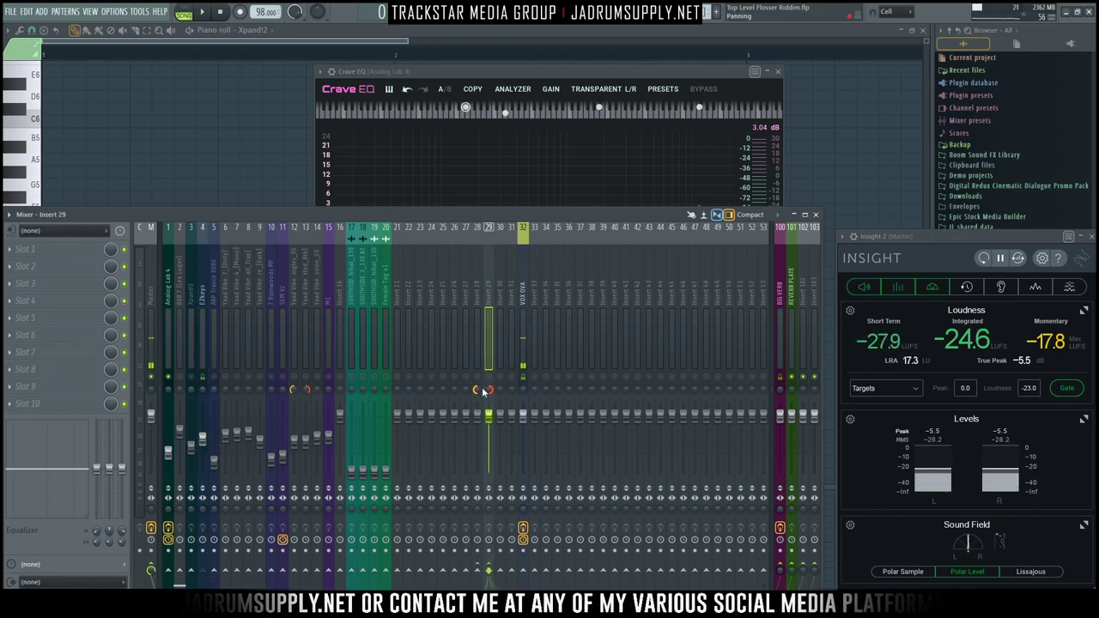
# Step: Rename Inserts 28 and 29 together as Piano L and colour both green
pyautogui.rightClick(470, 300)
pyautogui.press('Escape')
pyautogui.keyDown('ctrl'); pyautogui.click(479, 295); pyautogui.keyUp('ctrl')
pyautogui.rightClick(493, 294)
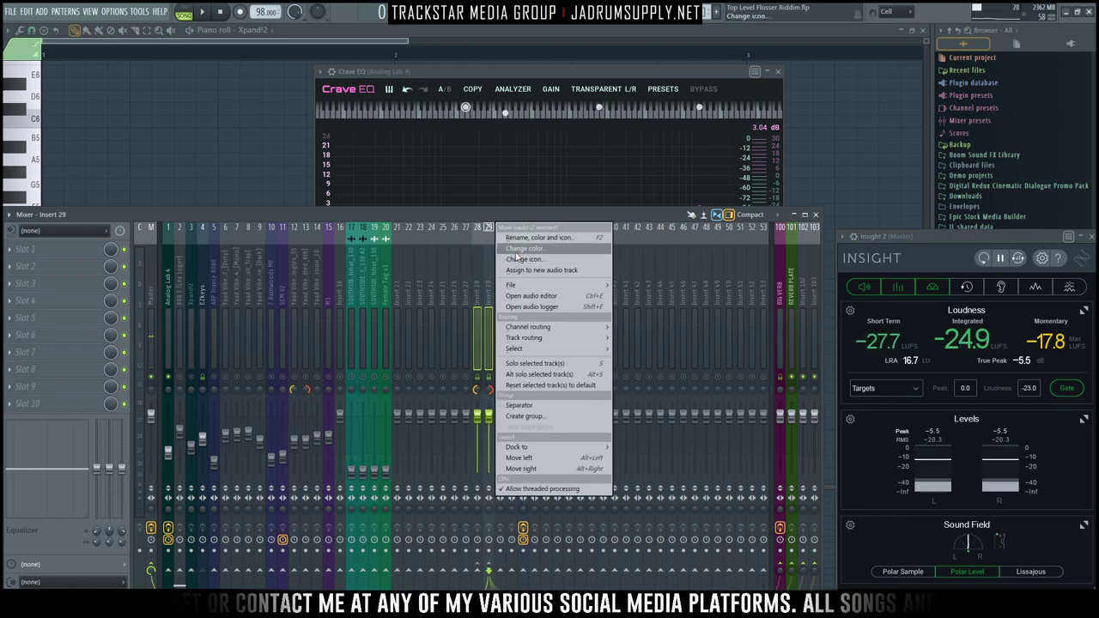
pyautogui.click(522, 237)
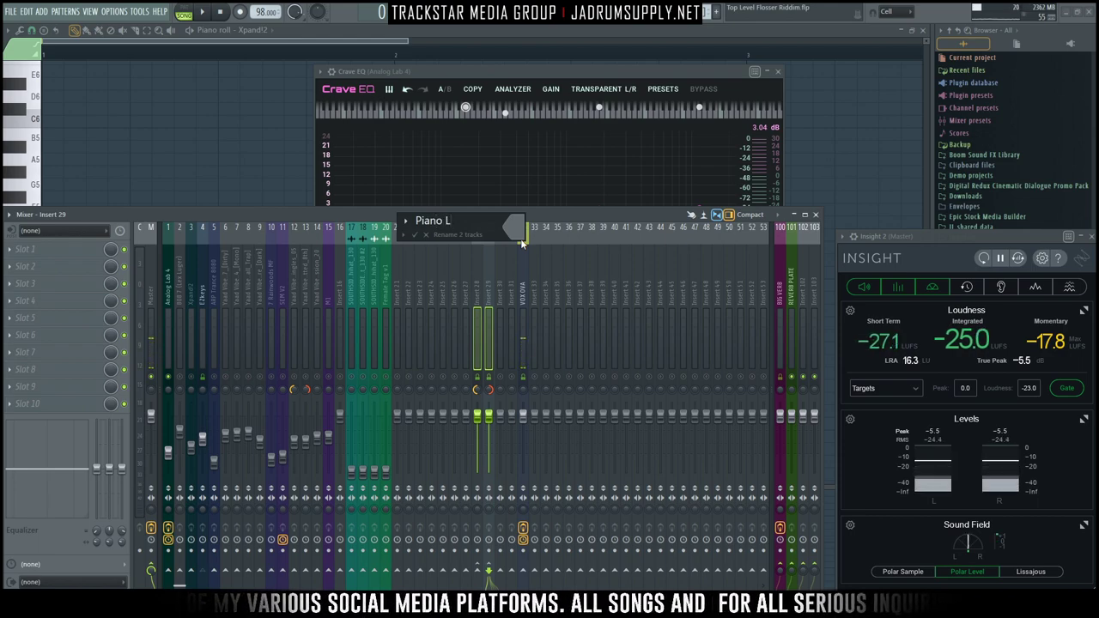
pyautogui.click(508, 228)
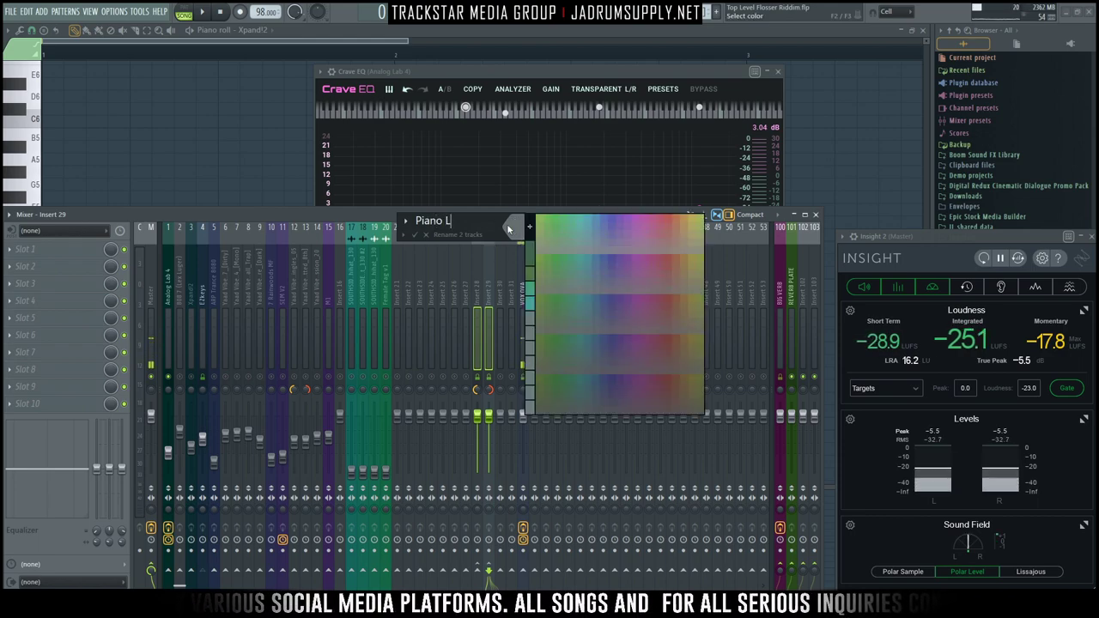
pyautogui.click(572, 223)
pyautogui.press('Return')
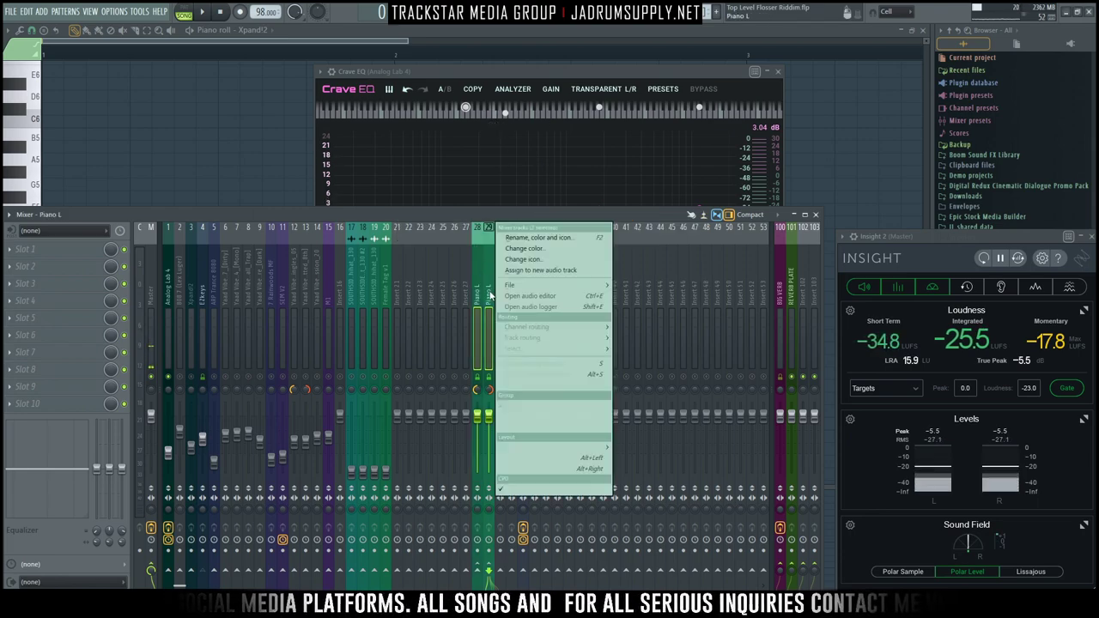
# Step: Rename mixer Insert 29 as Piano R
pyautogui.rightClick(491, 294)
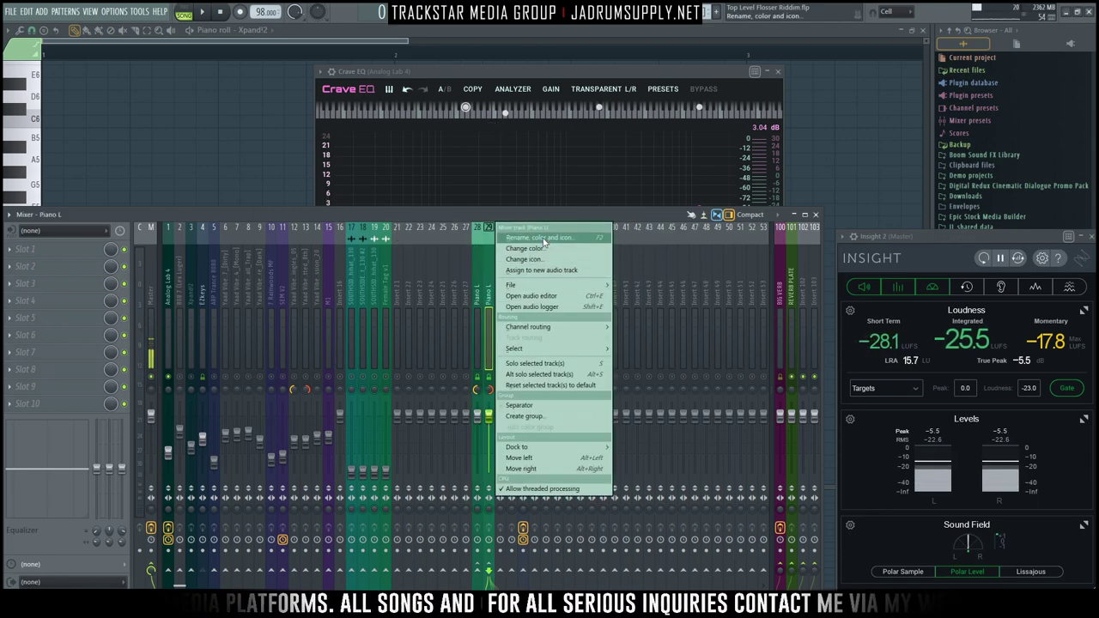
pyautogui.click(549, 239)
pyautogui.press('End')
pyautogui.press('BackSpace')
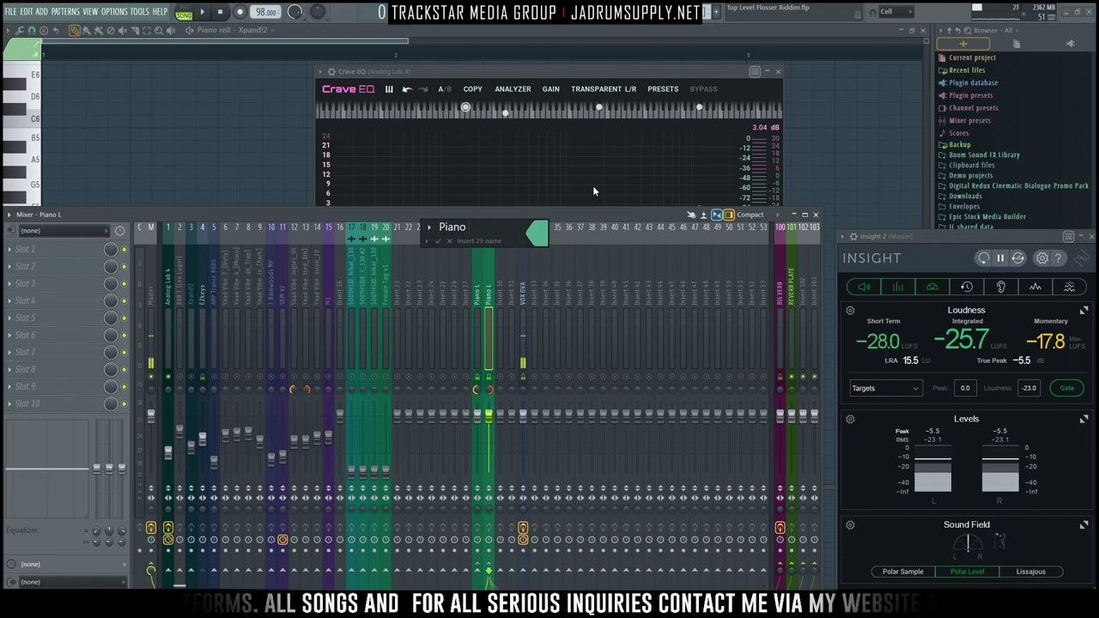
pyautogui.write('R')
pyautogui.press('Return')
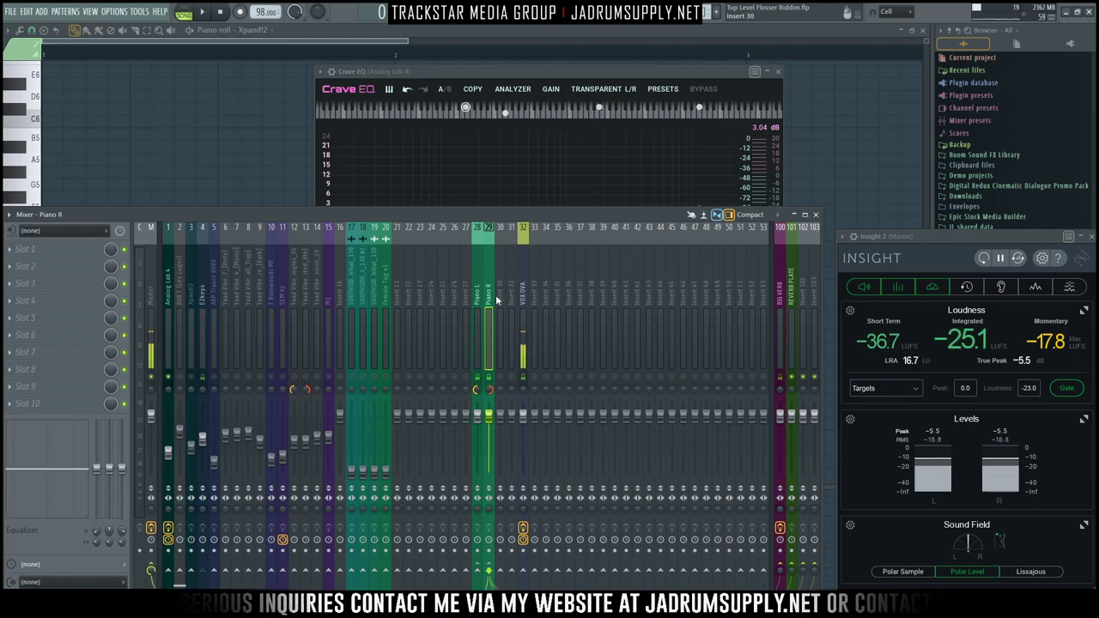
# Step: Insert the Waves MannyM EQ Stereo plugin in the first effect slot of the EZkeys mixer track
pyautogui.press('space')
pyautogui.click(206, 378)
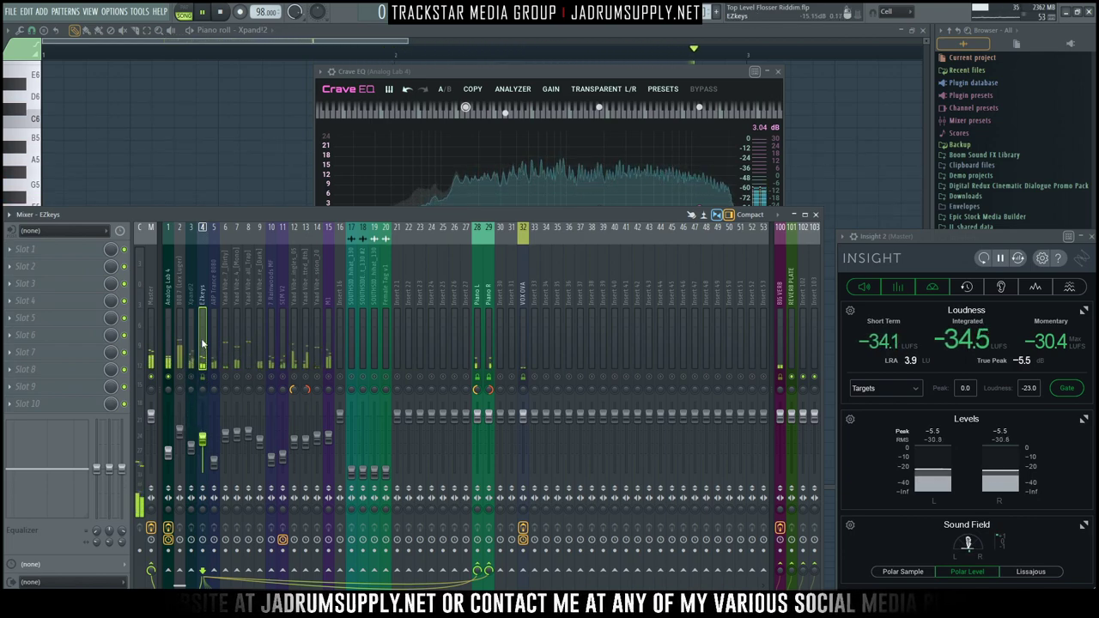
pyautogui.click(53, 271)
pyautogui.moveTo(305, 243)
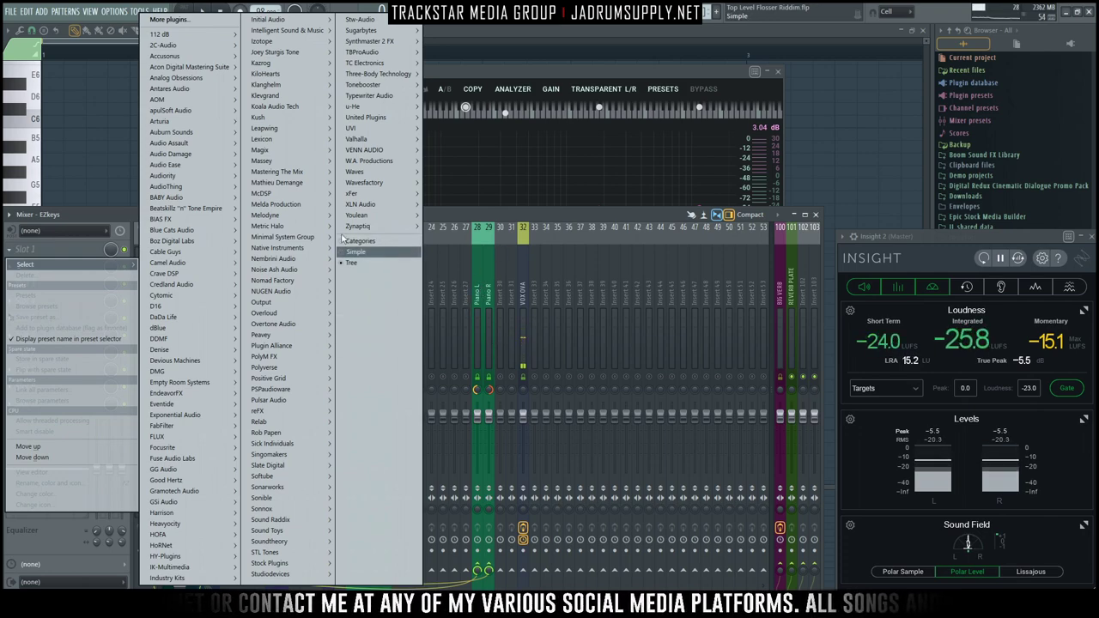
pyautogui.moveTo(382, 172)
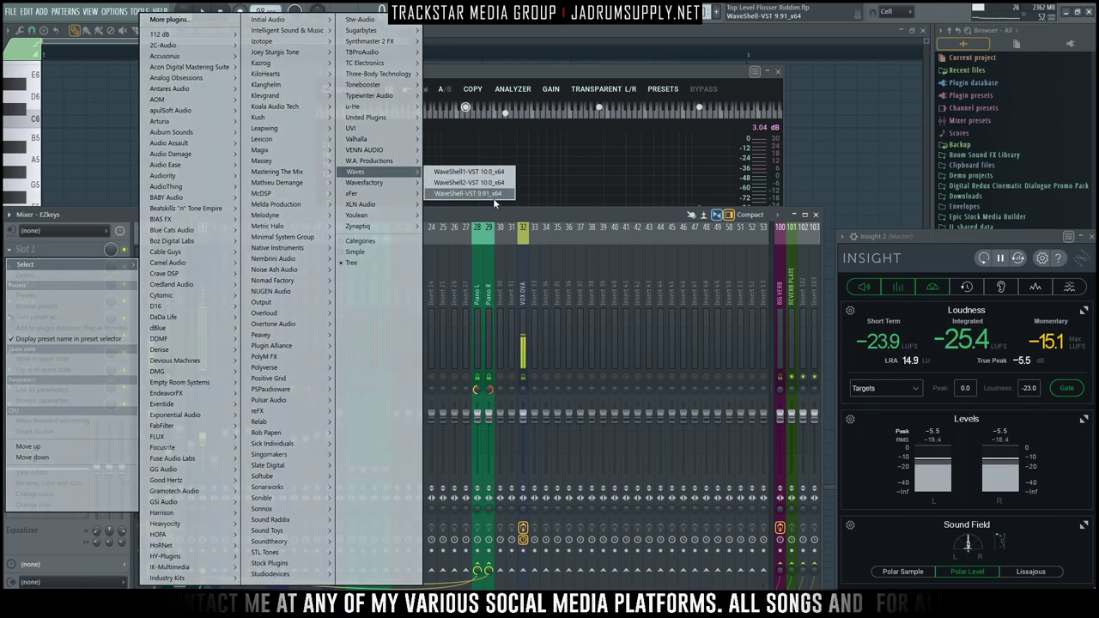
pyautogui.moveTo(504, 195)
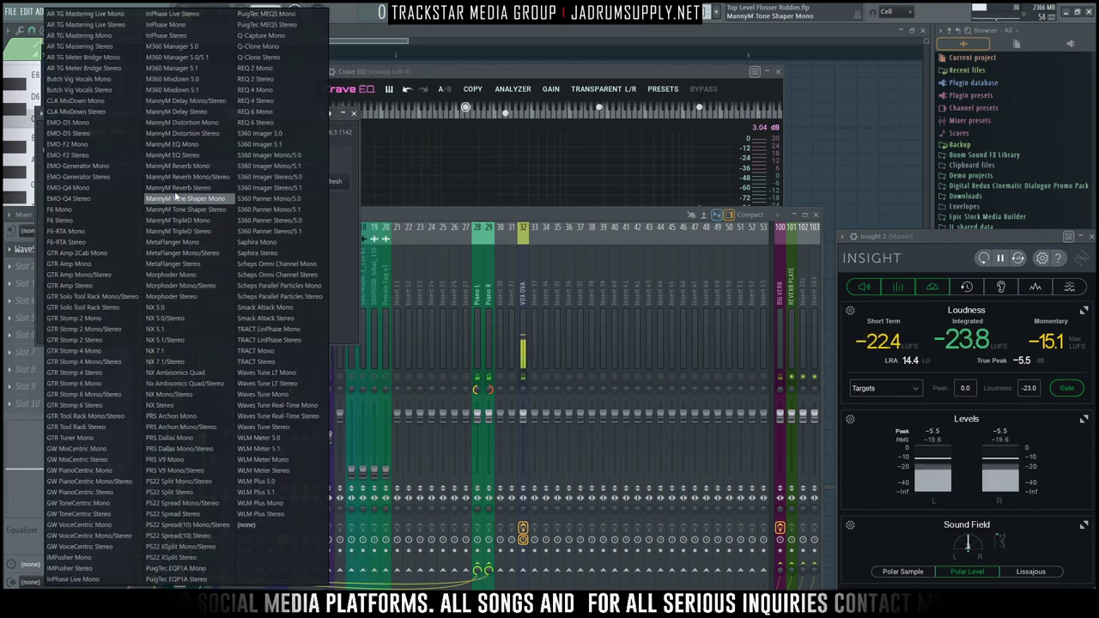
pyautogui.click(184, 156)
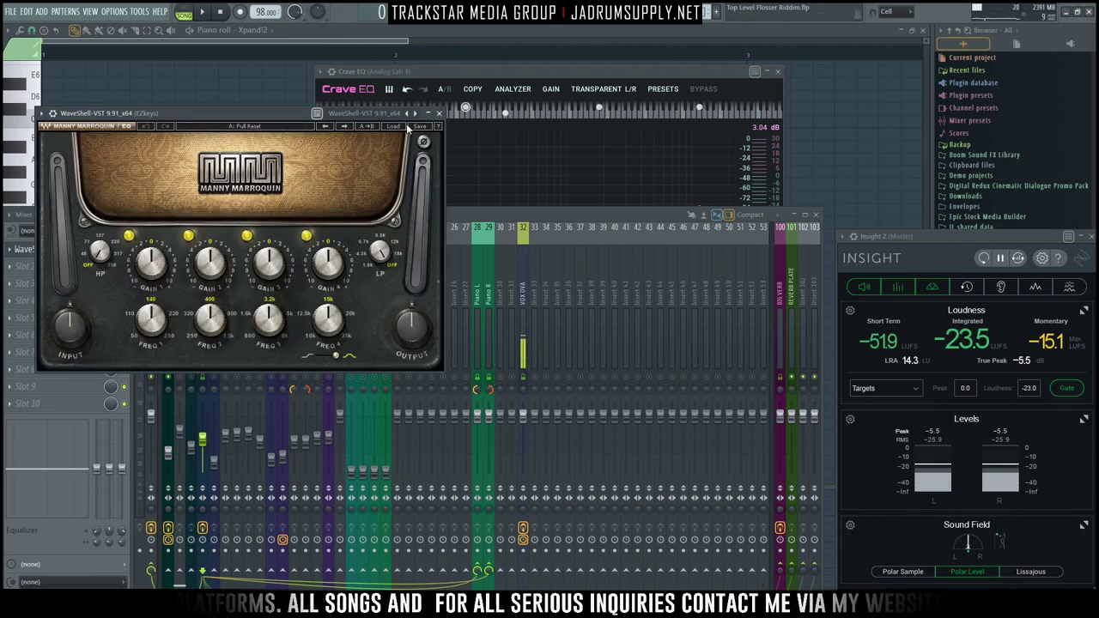
# Step: Load the MM Piano Presence preset in the EZkeys track's equalizer and audition it during playback
pyautogui.click(406, 126)
pyautogui.click(463, 291)
pyautogui.press('space')
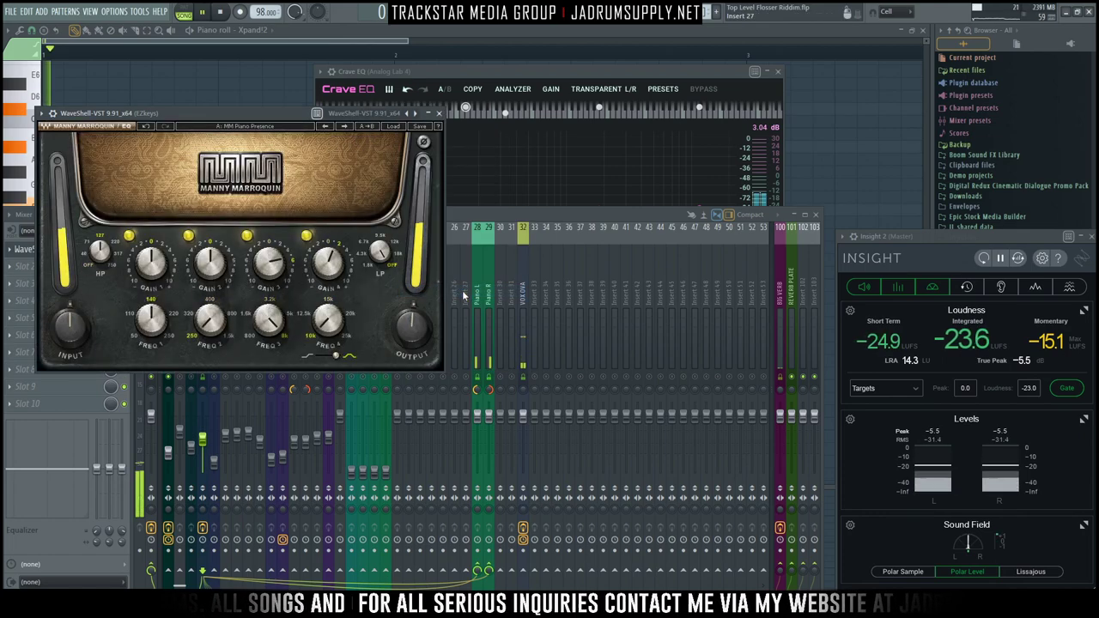
pyautogui.moveTo(247, 112); pyautogui.dragTo(404, 110)
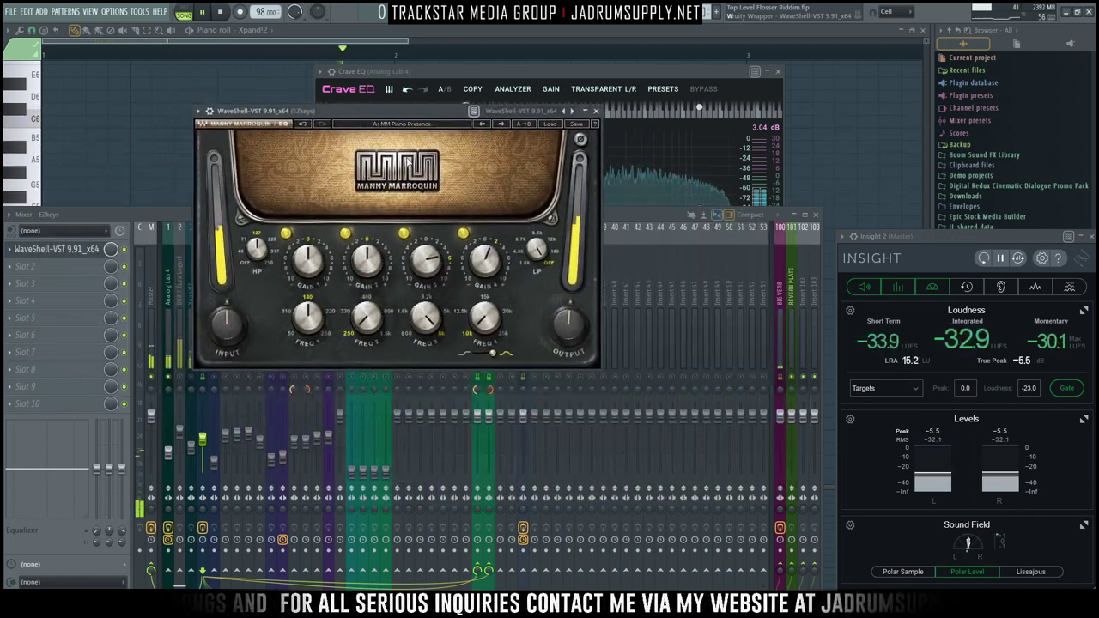
# Step: Lower the Piano L and Piano R faders together and rebalance the EZkeys fader against them during playback
pyautogui.click(180, 378)
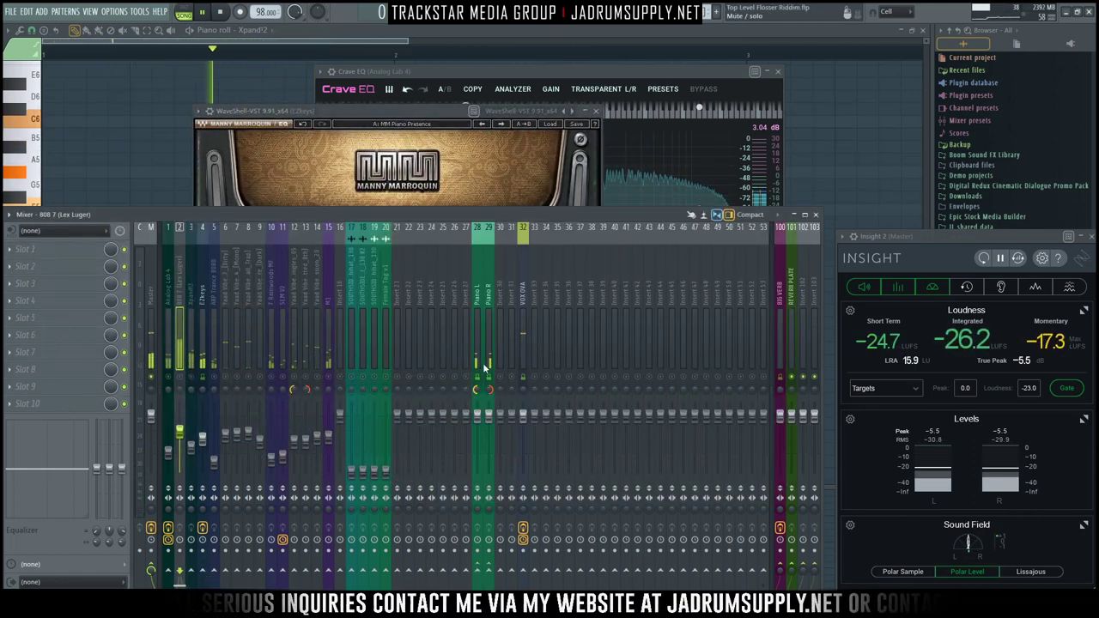
pyautogui.click(204, 419)
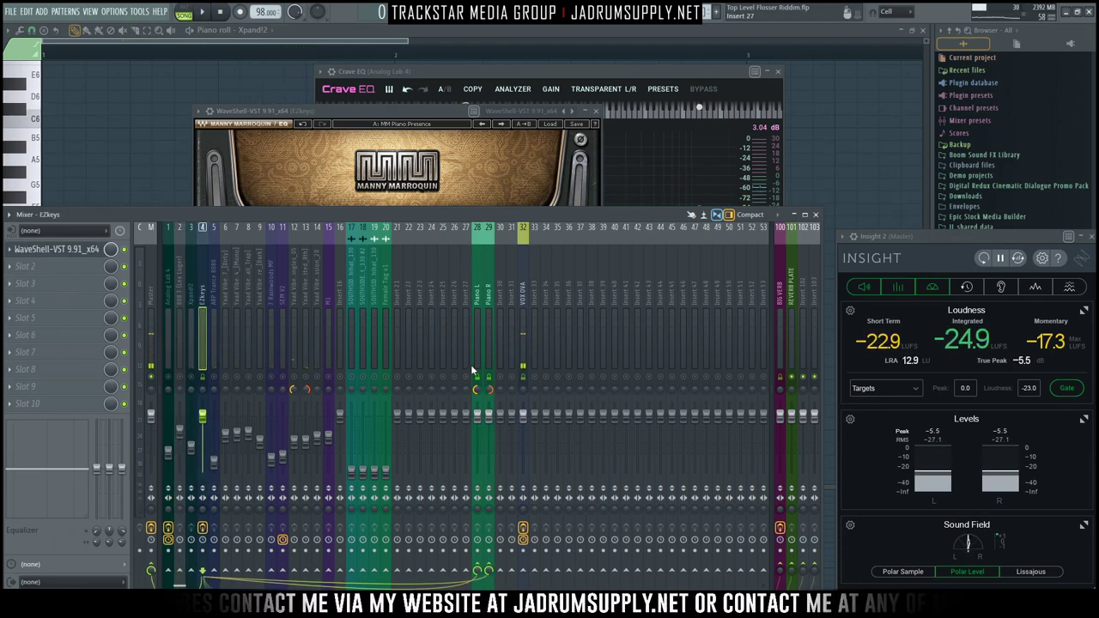
pyautogui.moveTo(471, 371); pyautogui.dragTo(488, 366)
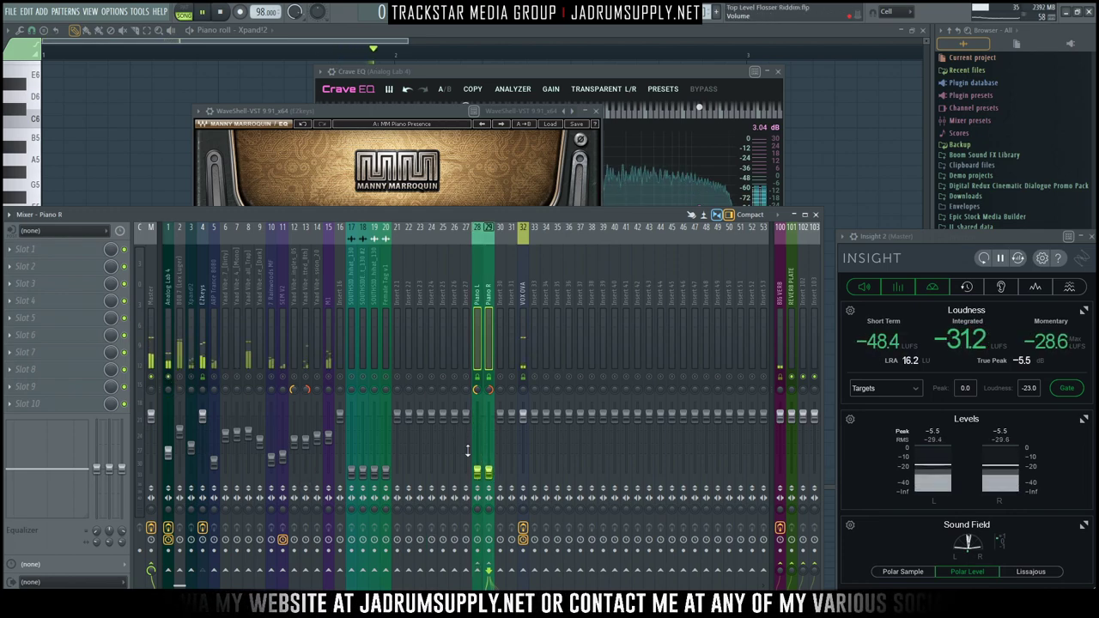
pyautogui.moveTo(477, 470); pyautogui.dragTo(477, 453)
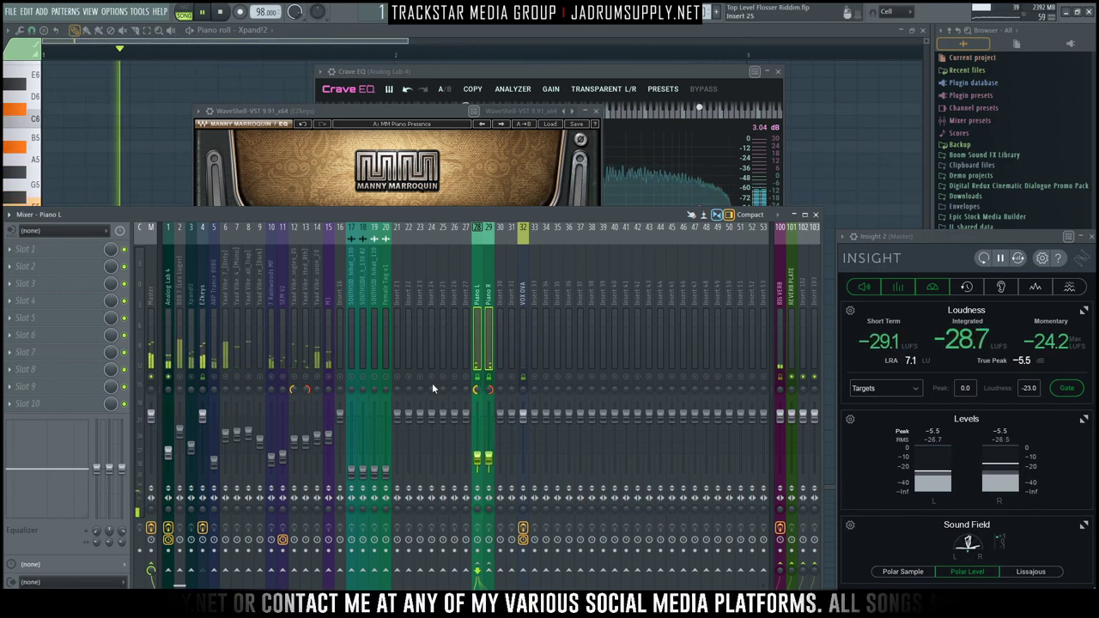
pyautogui.click(203, 354)
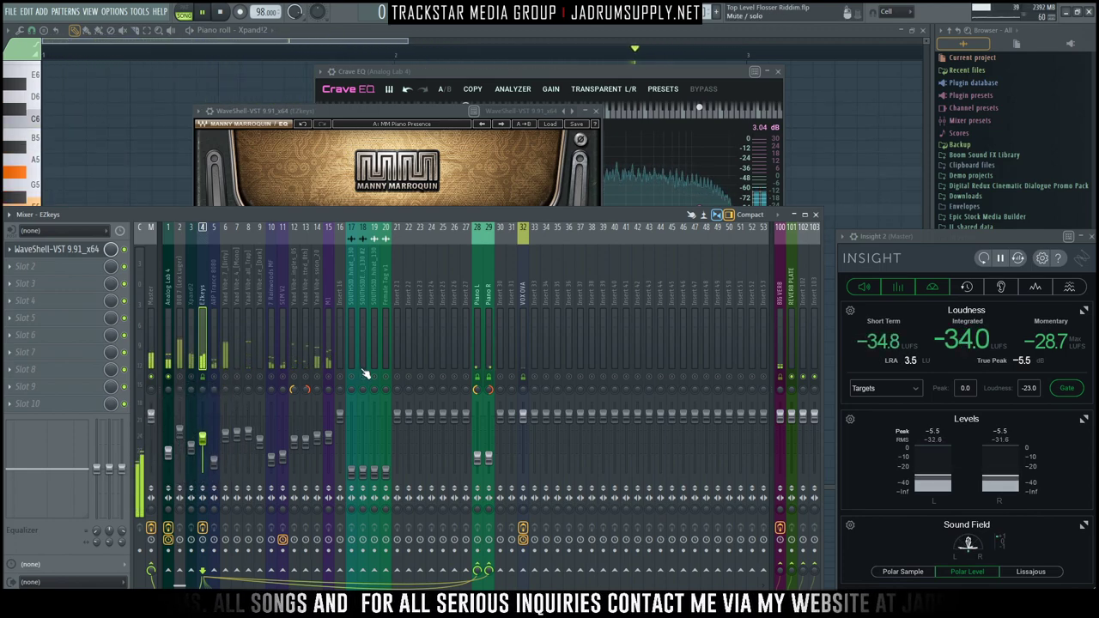
# Step: Set the EZkeys equalizer's high pass to 238 Hz and low pass to 18.96 kHz while listening
pyautogui.moveTo(430, 109); pyautogui.dragTo(466, 91)
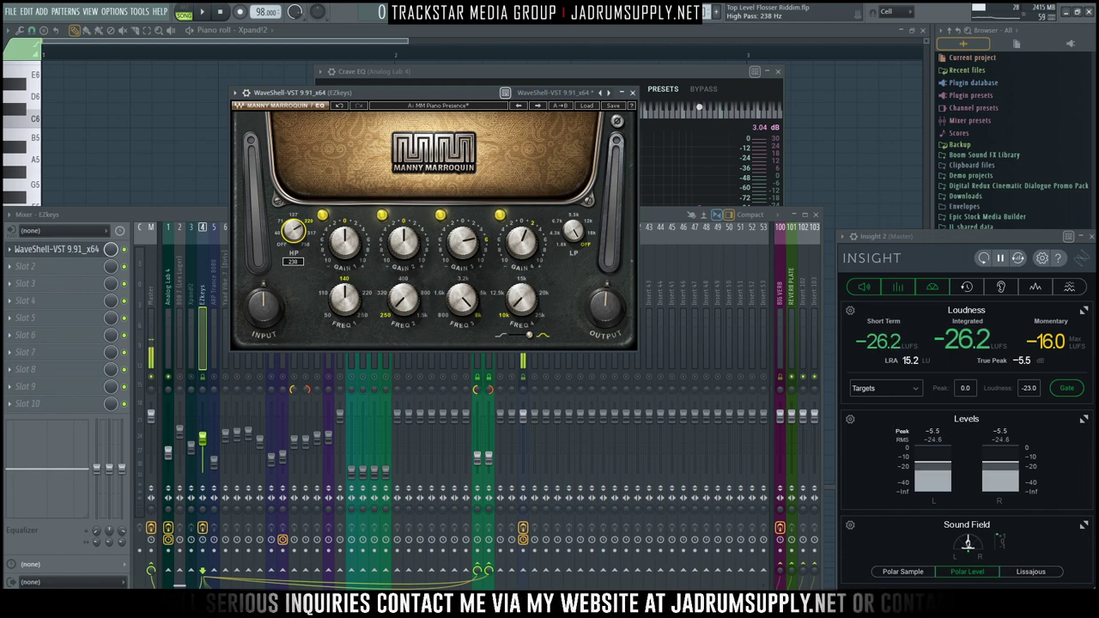
pyautogui.press('space')
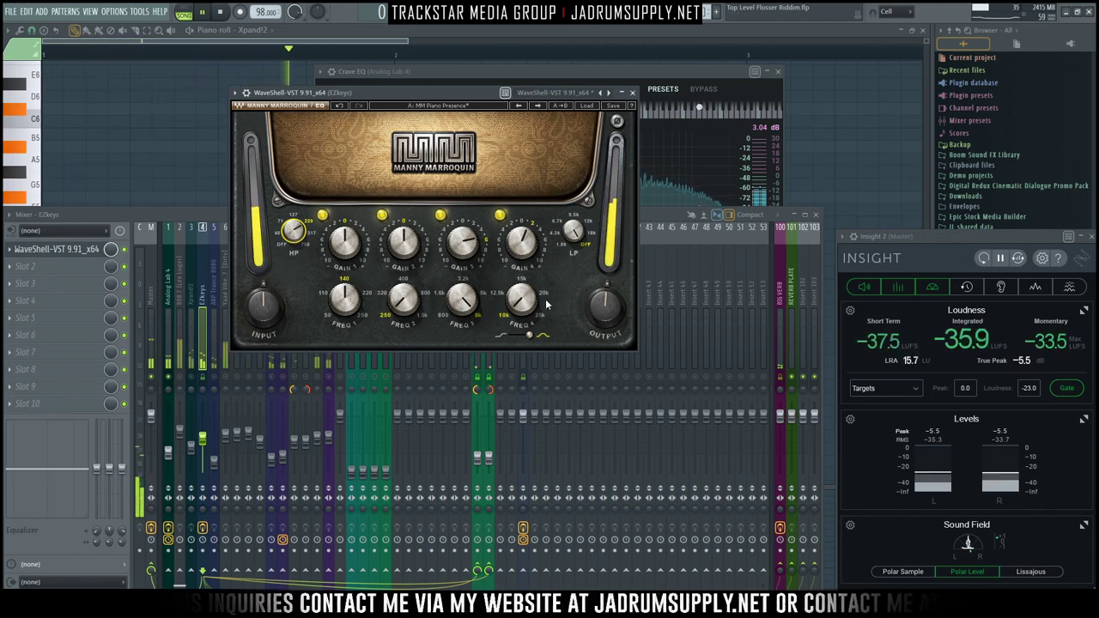
pyautogui.moveTo(573, 230); pyautogui.dragTo(572, 224)
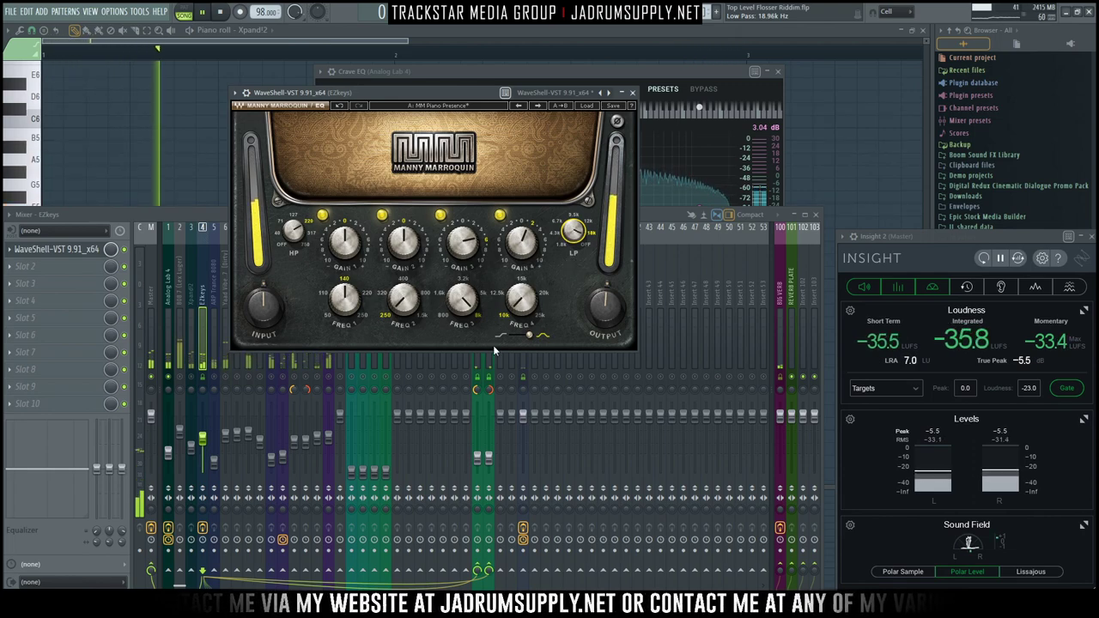
pyautogui.click(213, 239)
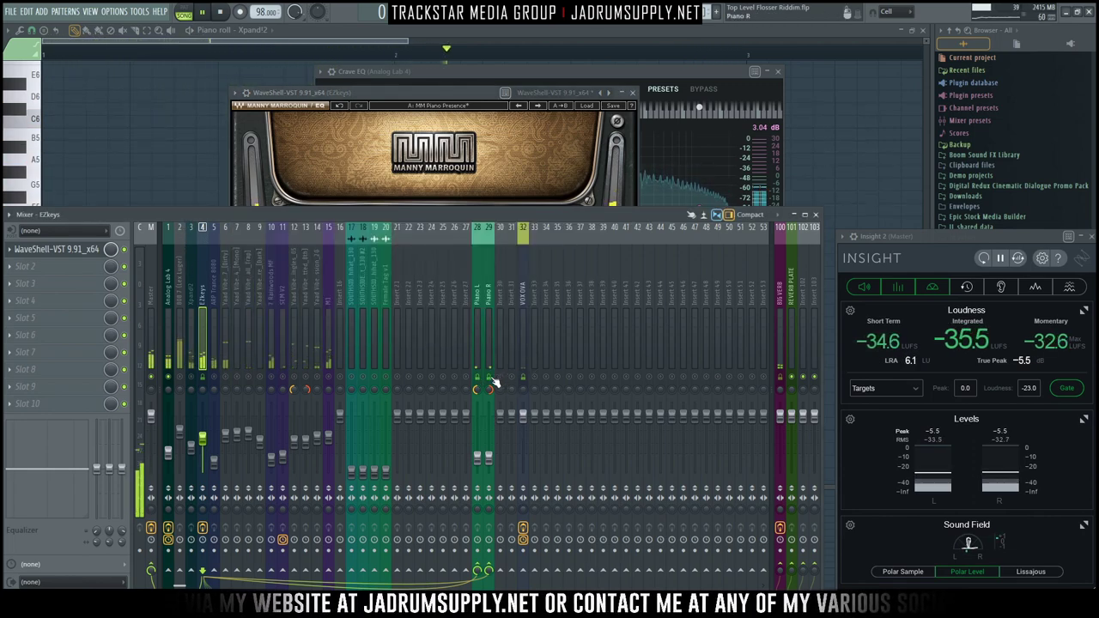
pyautogui.click(479, 335)
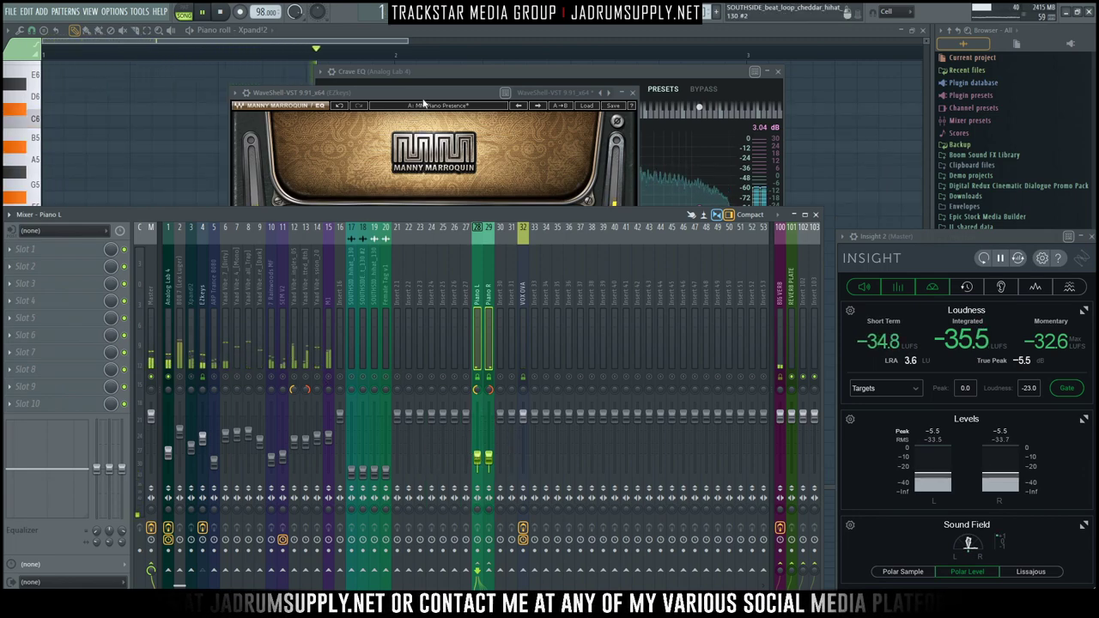
# Step: Open the EZkeys pattern in the piano roll and soften the velocities of the loud short high notes in bars 1 and 3
pyautogui.press('F6')
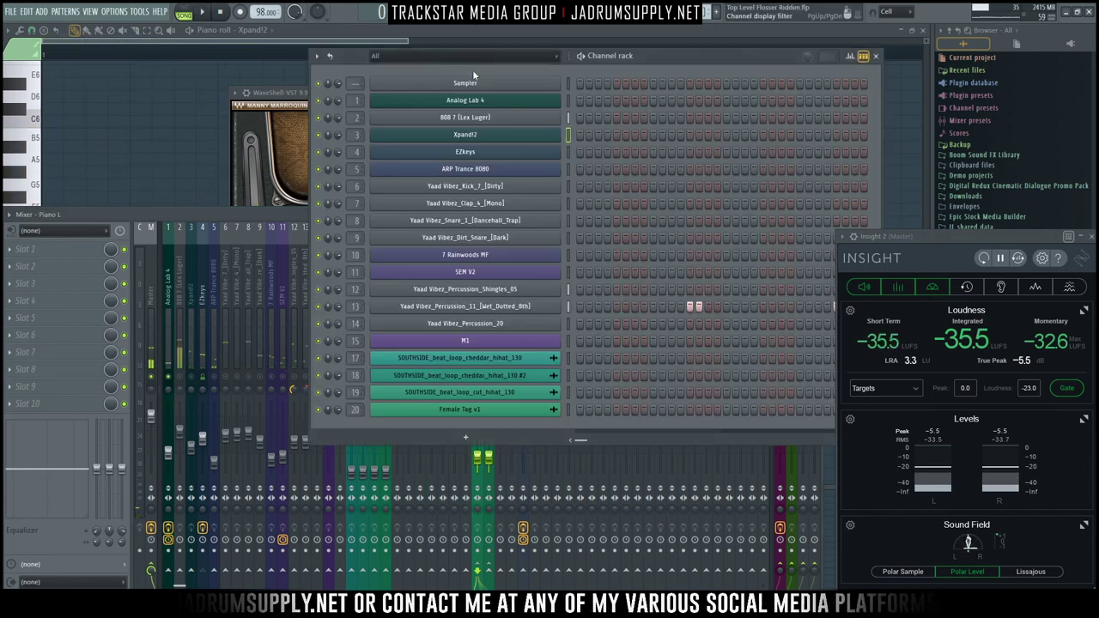
pyautogui.click(483, 142)
pyautogui.click(662, 62)
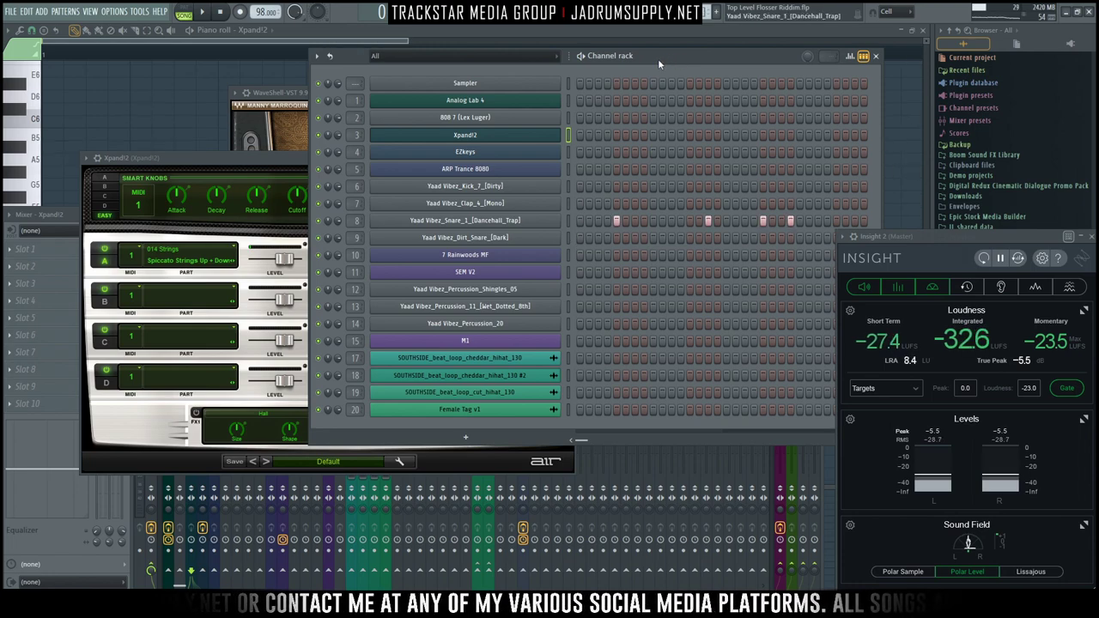
pyautogui.click(583, 154)
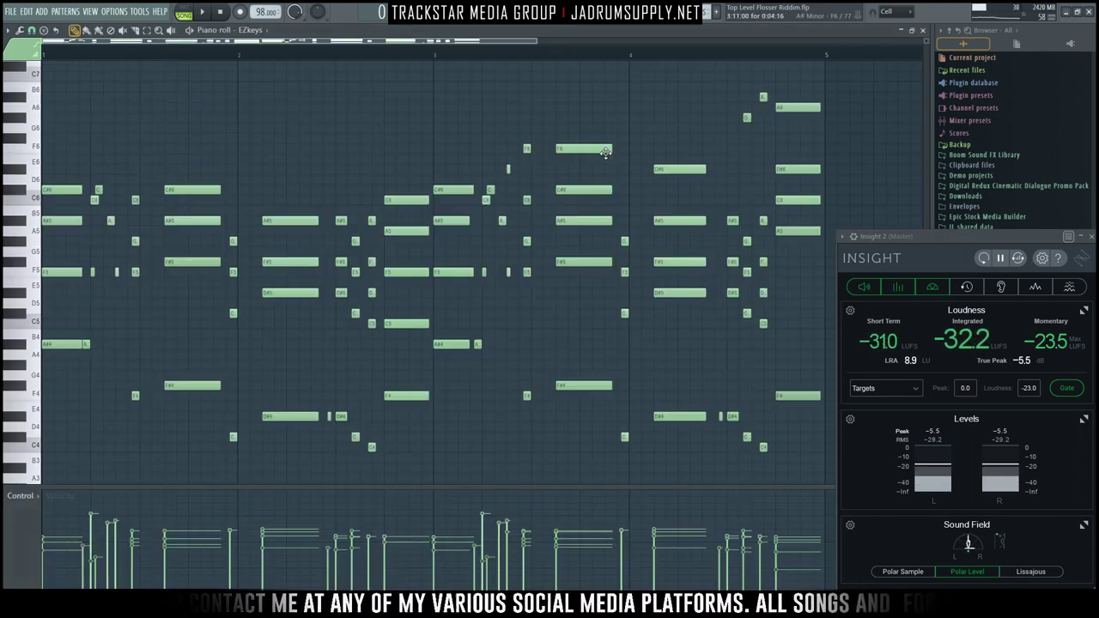
pyautogui.press('space')
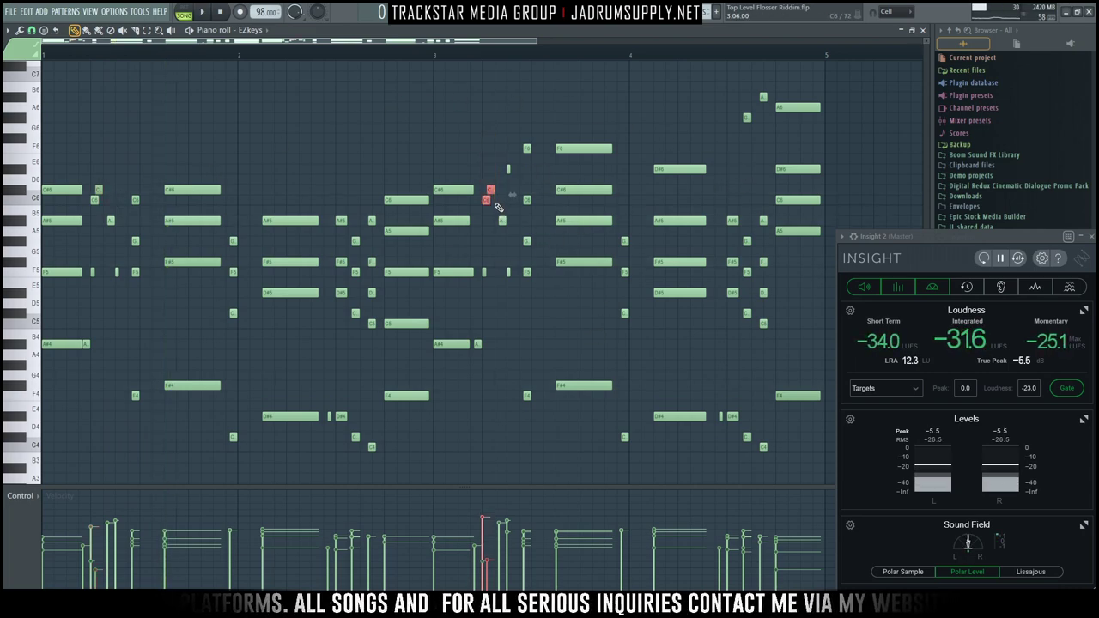
pyautogui.press('space')
pyautogui.moveTo(506, 143); pyautogui.dragTo(532, 213)
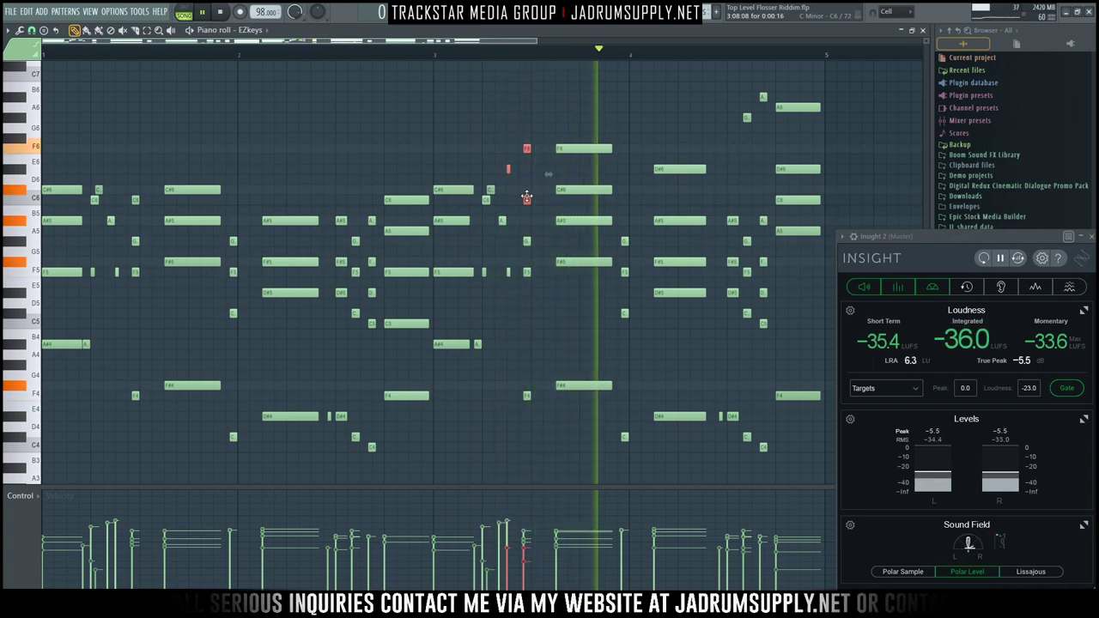
pyautogui.press('space')
# Step: Return to the mixer and raise the Piano L and Piano R faders slightly together
pyautogui.press('F5')
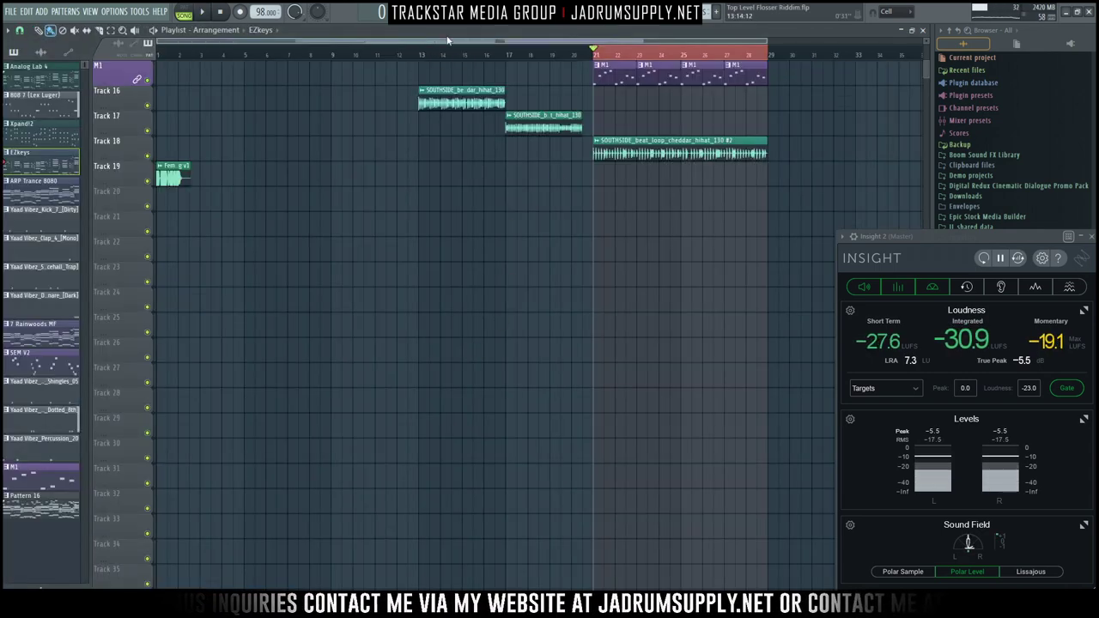
pyautogui.press('F9')
pyautogui.moveTo(475, 346); pyautogui.dragTo(488, 371)
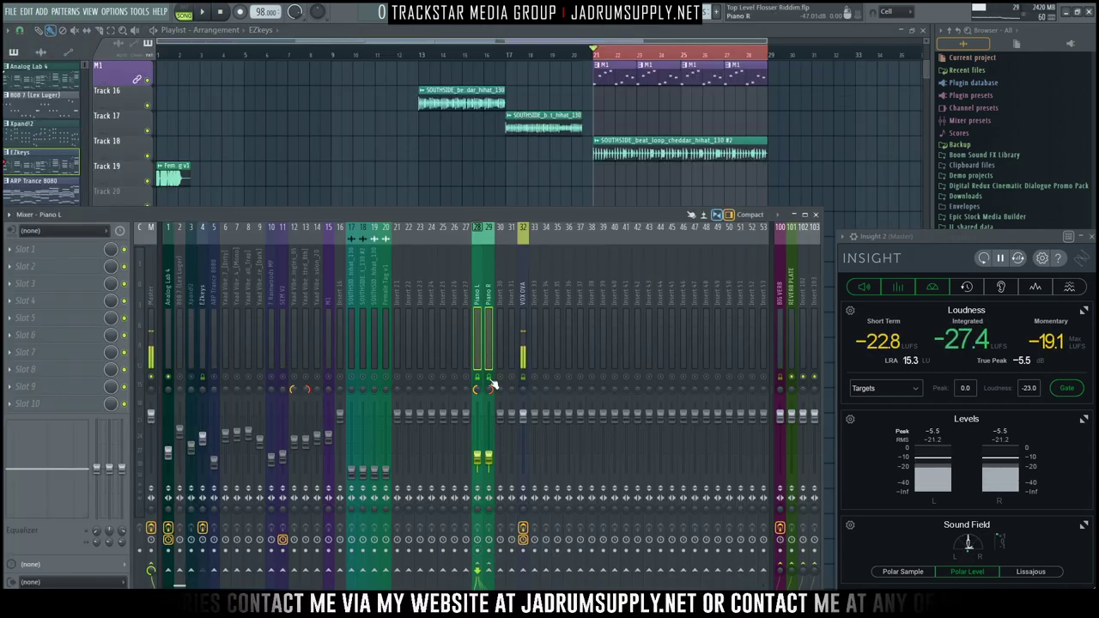
pyautogui.press('space')
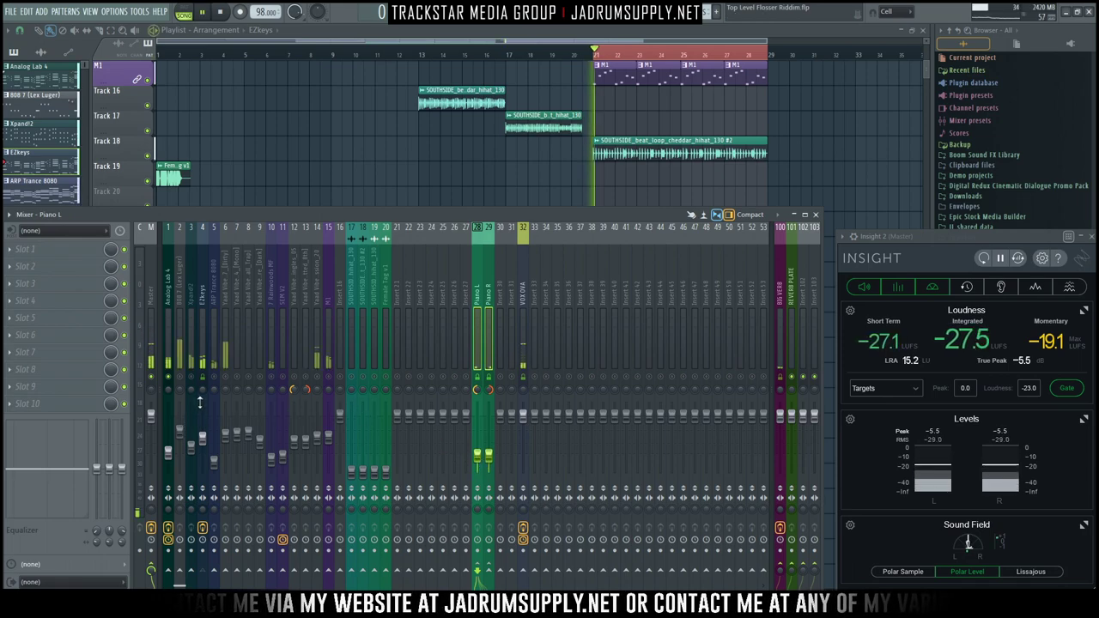
# Step: Lower the EZkeys fader slightly and set the Analog Lab 4 fader to -17.3 dB during playback
pyautogui.click(202, 361)
pyautogui.press('space')
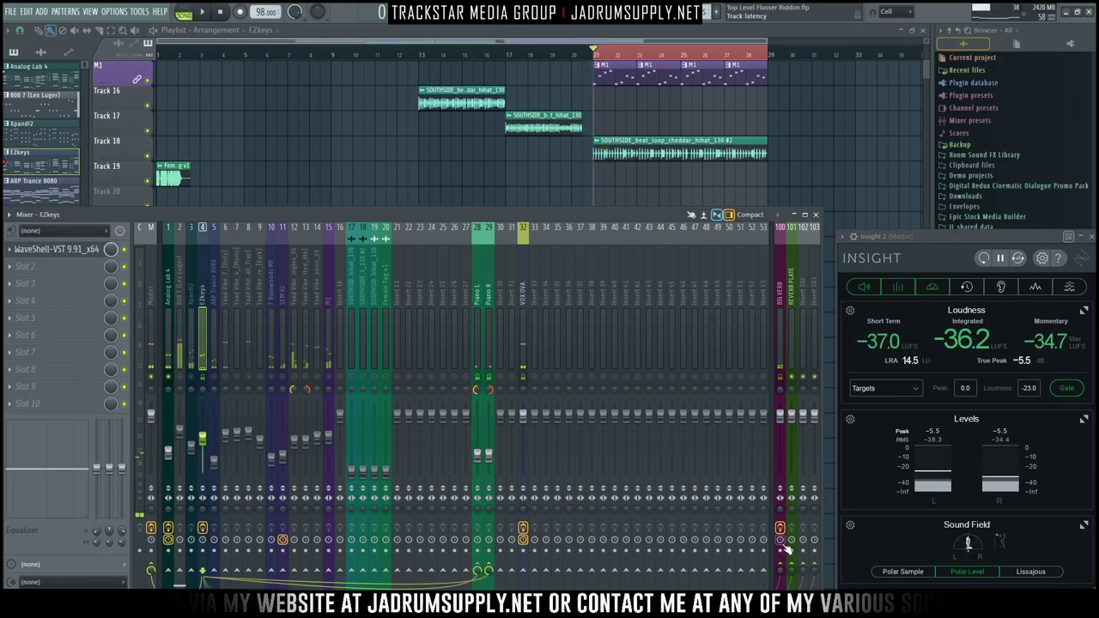
pyautogui.press('space')
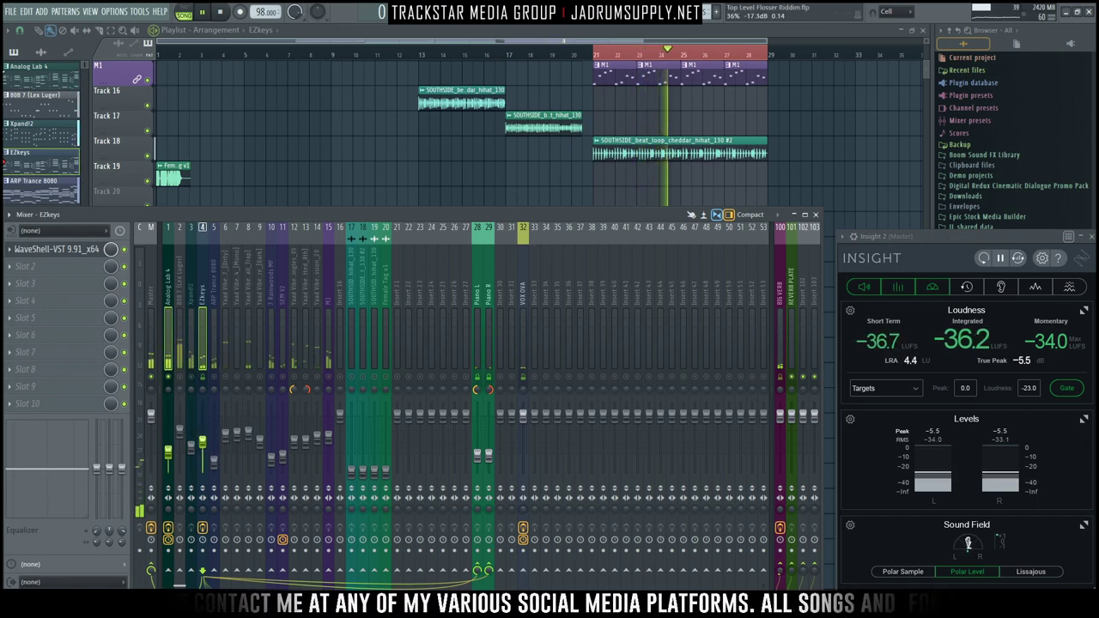
# Step: Compare the soloed tracks with the full mix, bring in 808 7 (Lex Luger), and set its fader to -8.3 dB
pyautogui.rightClick(202, 380)
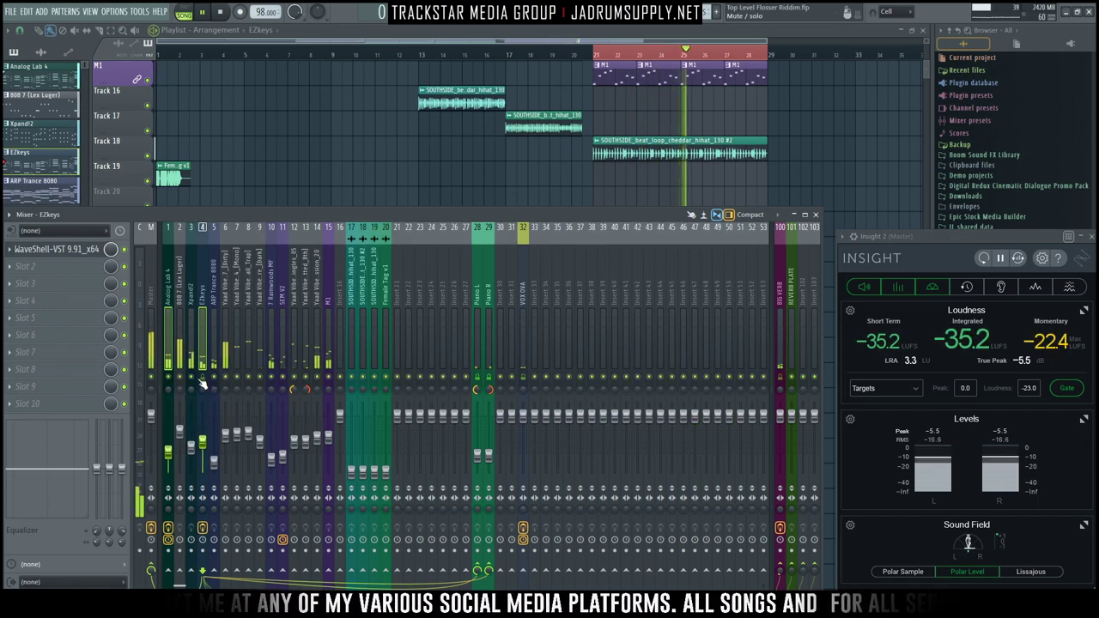
pyautogui.rightClick(177, 381)
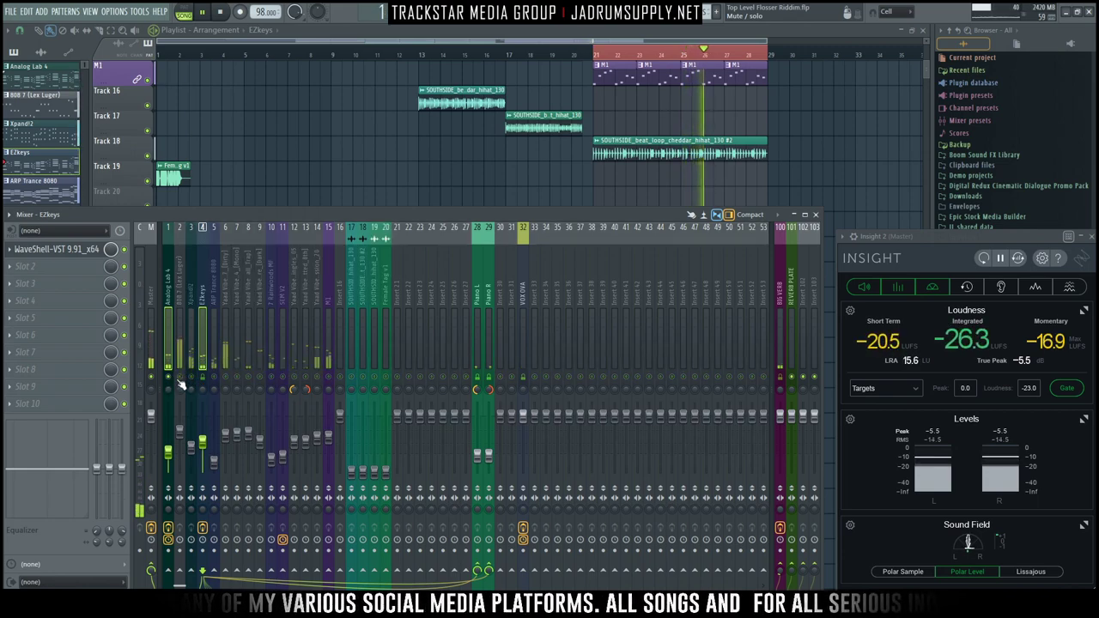
pyautogui.click(186, 431)
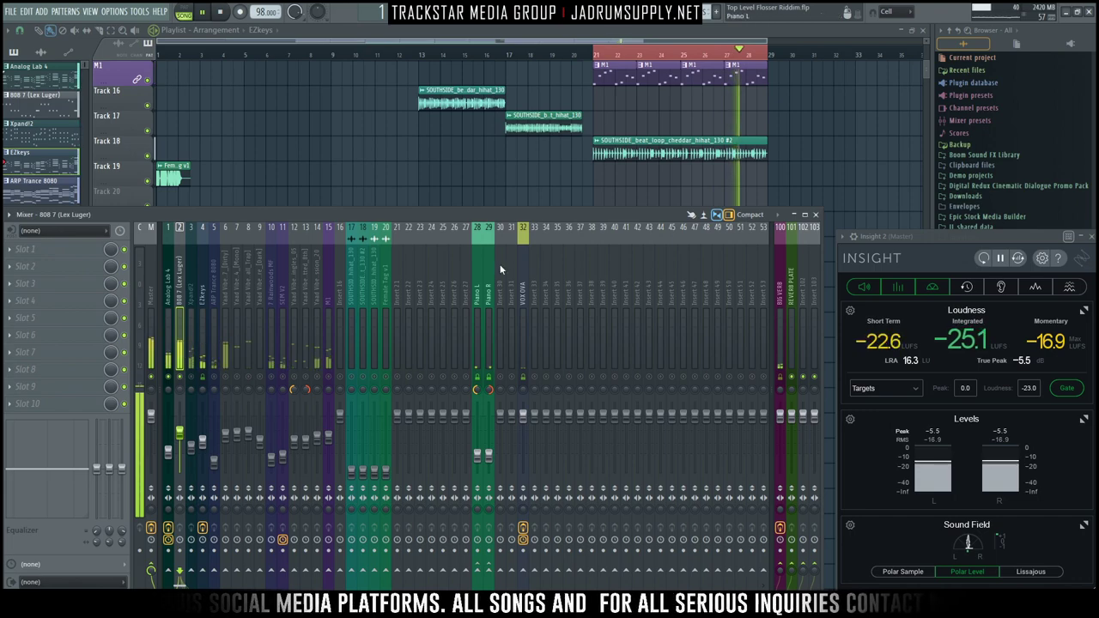
pyautogui.scroll(1, 627, 139)
pyautogui.scroll(10, 627, 139)
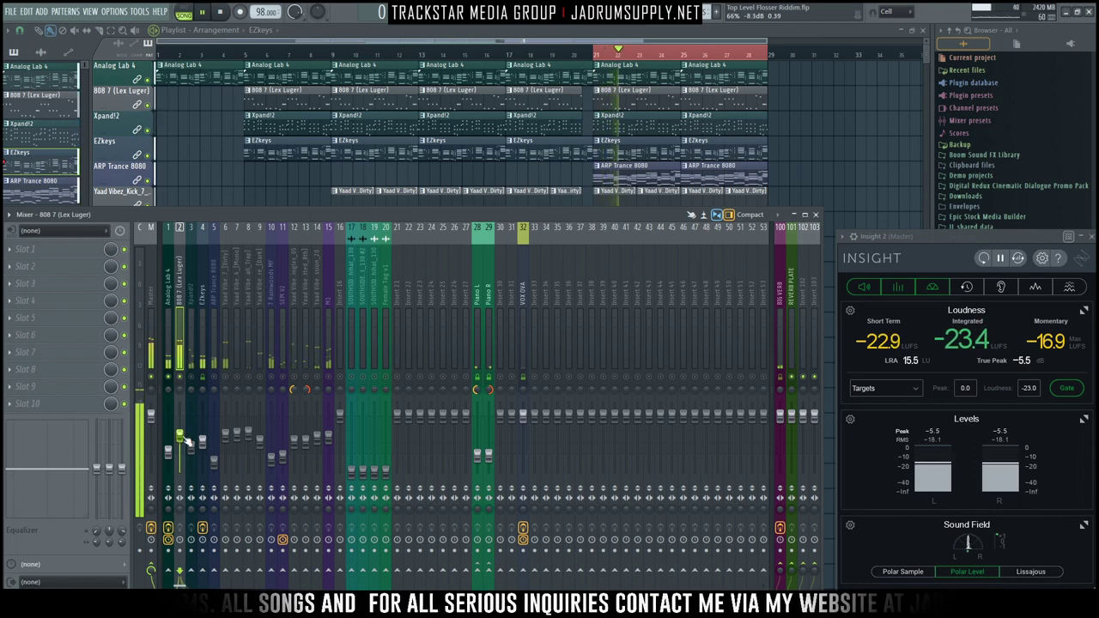
# Step: Open the 808 7 (Lex Luger) sampler channel and raise the sample's Trim amount in its precomputed effects
pyautogui.press('F6')
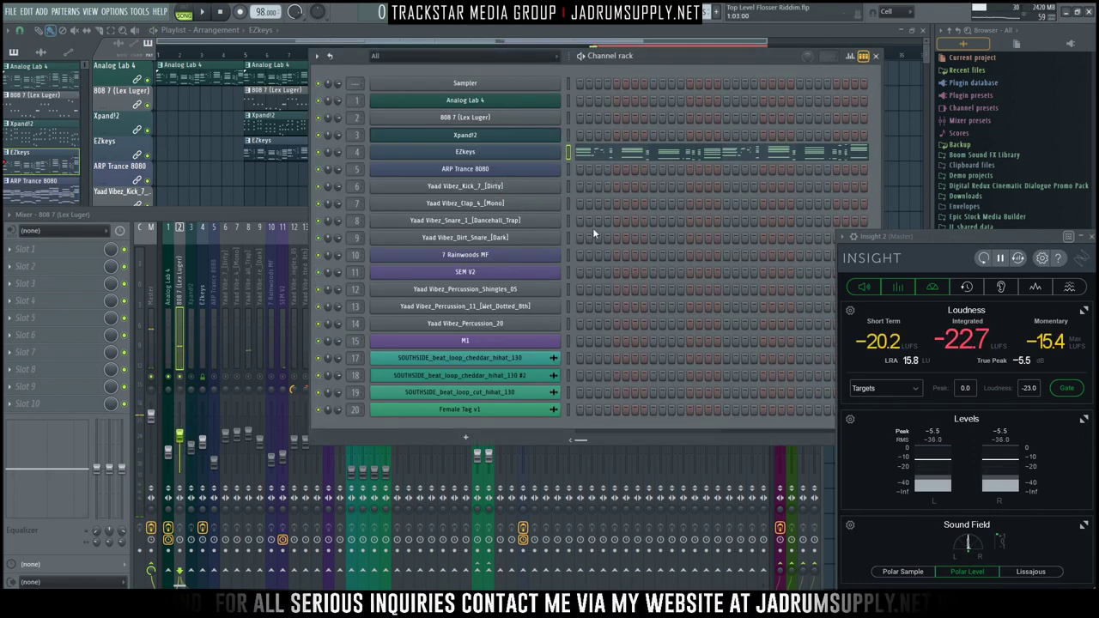
pyautogui.click(503, 121)
pyautogui.click(94, 189)
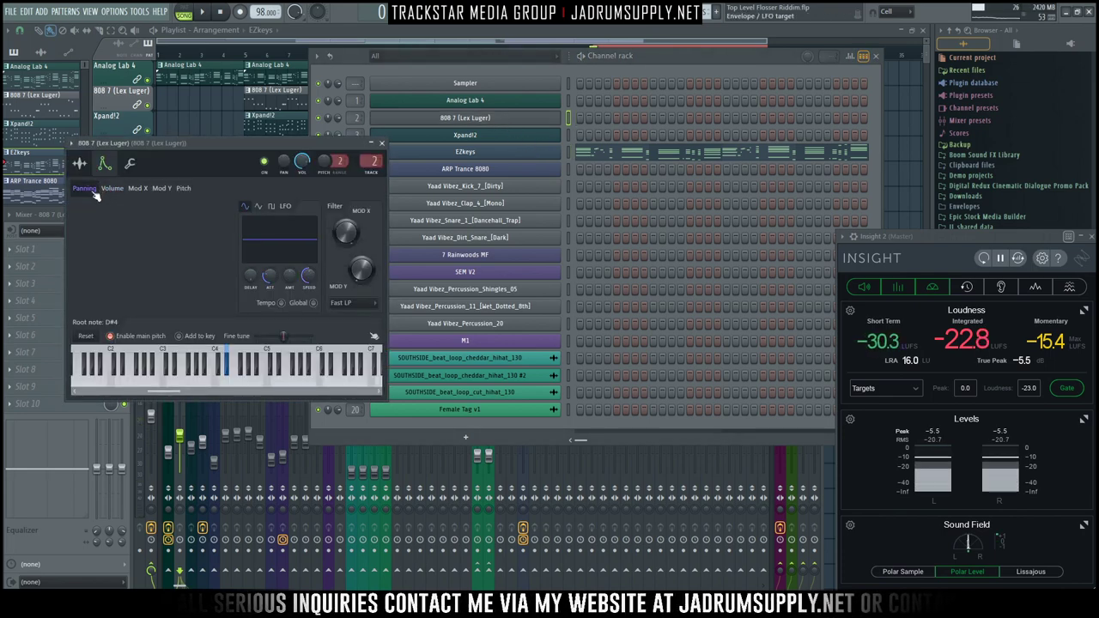
pyautogui.click(80, 163)
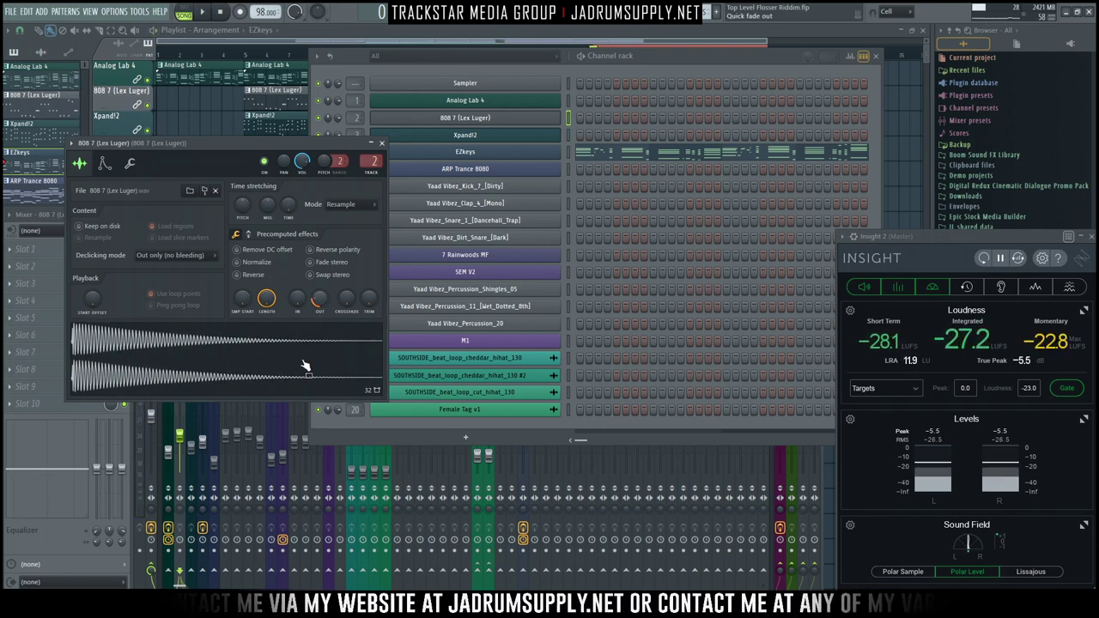
pyautogui.moveTo(369, 298); pyautogui.dragTo(369, 288)
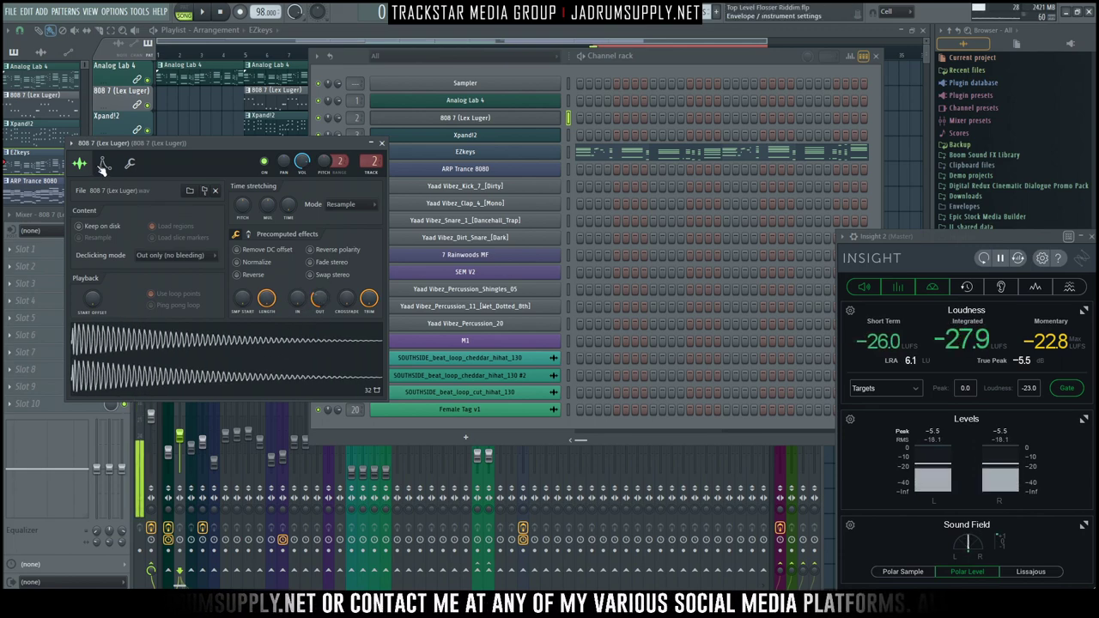
# Step: Check the 808 7 (Lex Luger) envelope and sample settings during playback, and close the sampler
pyautogui.click(103, 165)
pyautogui.press('space')
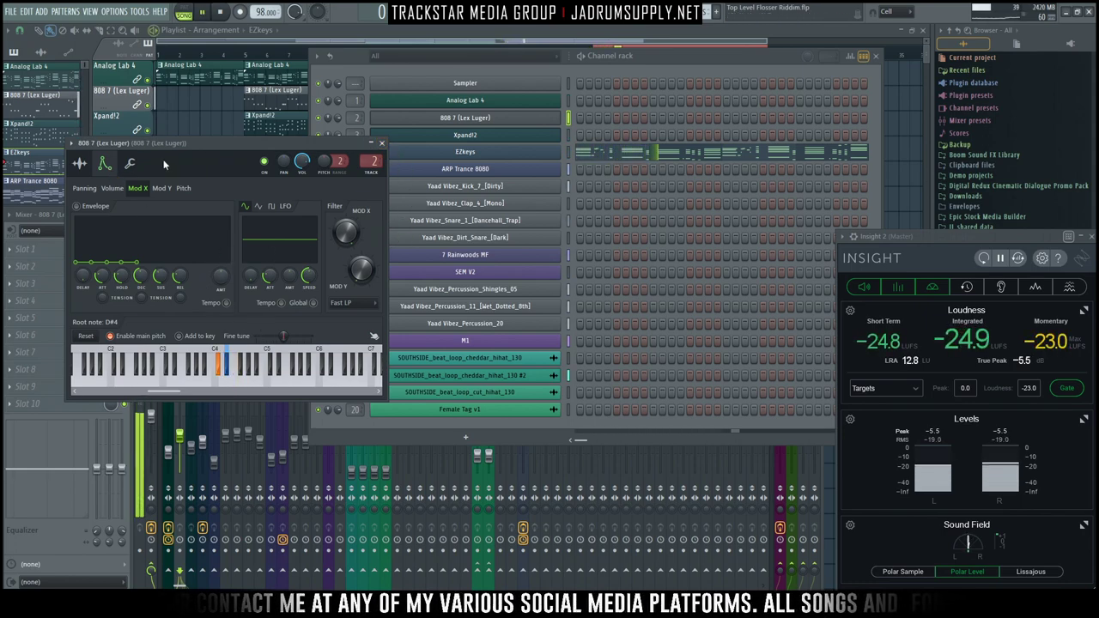
pyautogui.click(79, 163)
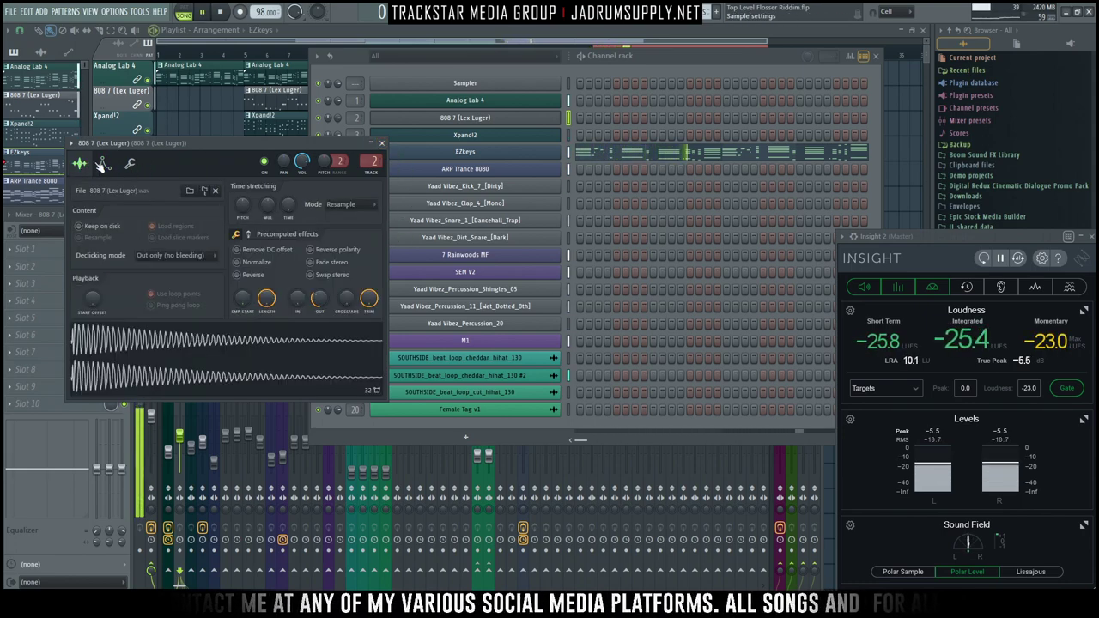
pyautogui.click(383, 143)
# Step: Insert Crave EQ in the first effect slot of the 808 7 (Lex Luger) mixer track
pyautogui.click(181, 326)
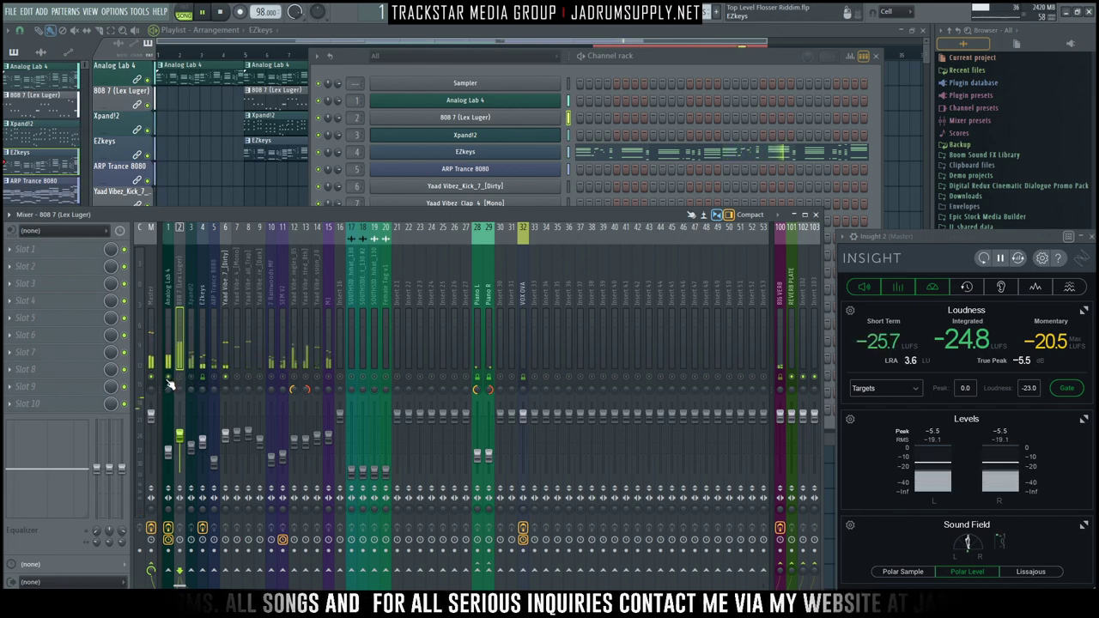
pyautogui.click(225, 343)
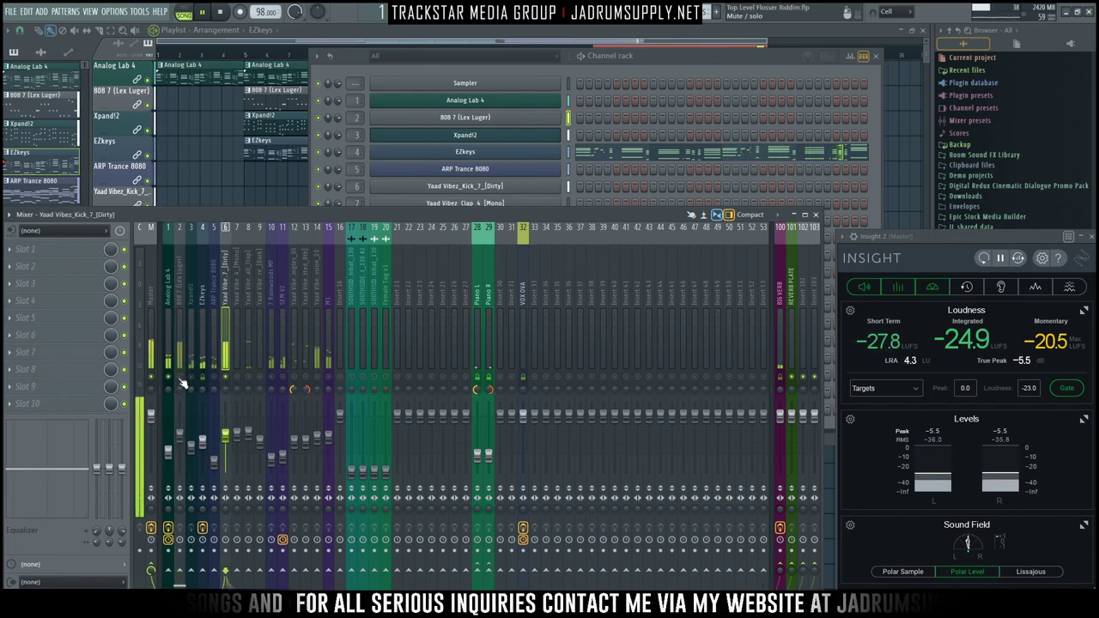
pyautogui.click(65, 249)
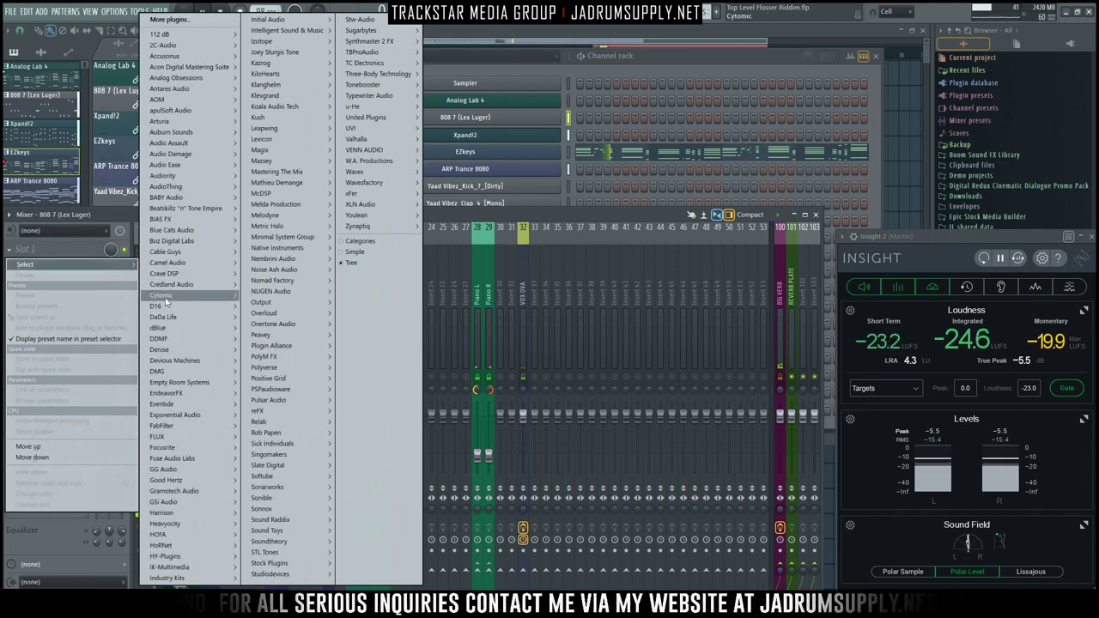
pyautogui.moveTo(200, 273)
pyautogui.click(255, 273)
pyautogui.moveTo(184, 165); pyautogui.dragTo(347, 82)
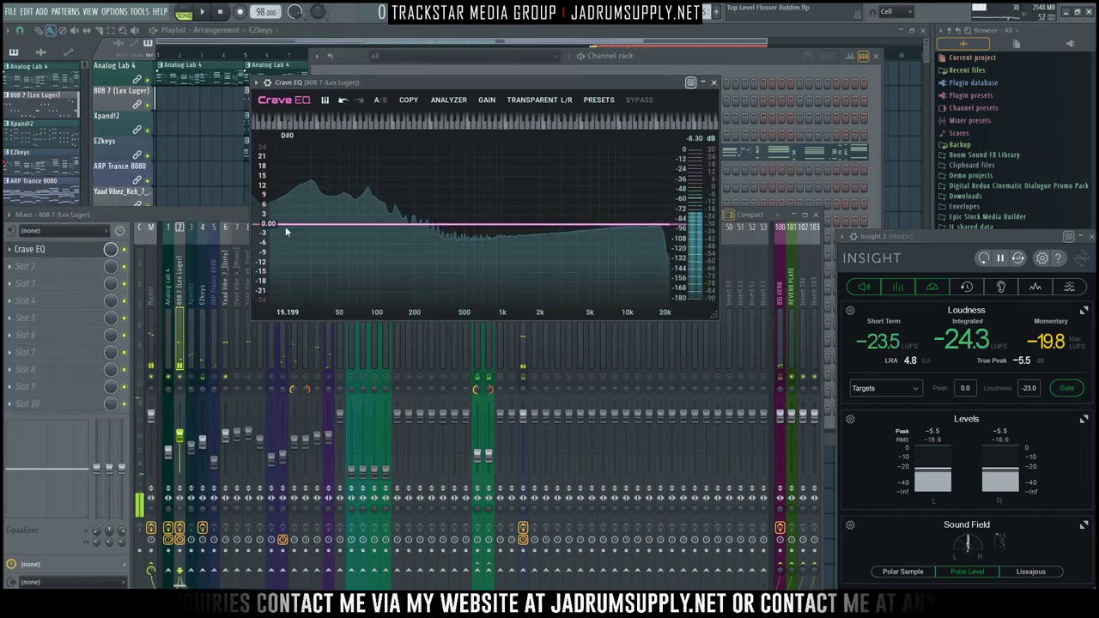
# Step: In the 808's Crave EQ, add a 42 dB/octave low cut at about 31 Hz and a 30 dB/octave high cut at about 6 kHz
pyautogui.moveTo(266, 231)
pyautogui.scroll(5, 267, 230)
pyautogui.moveTo(266, 230); pyautogui.dragTo(314, 229)
pyautogui.press('space')
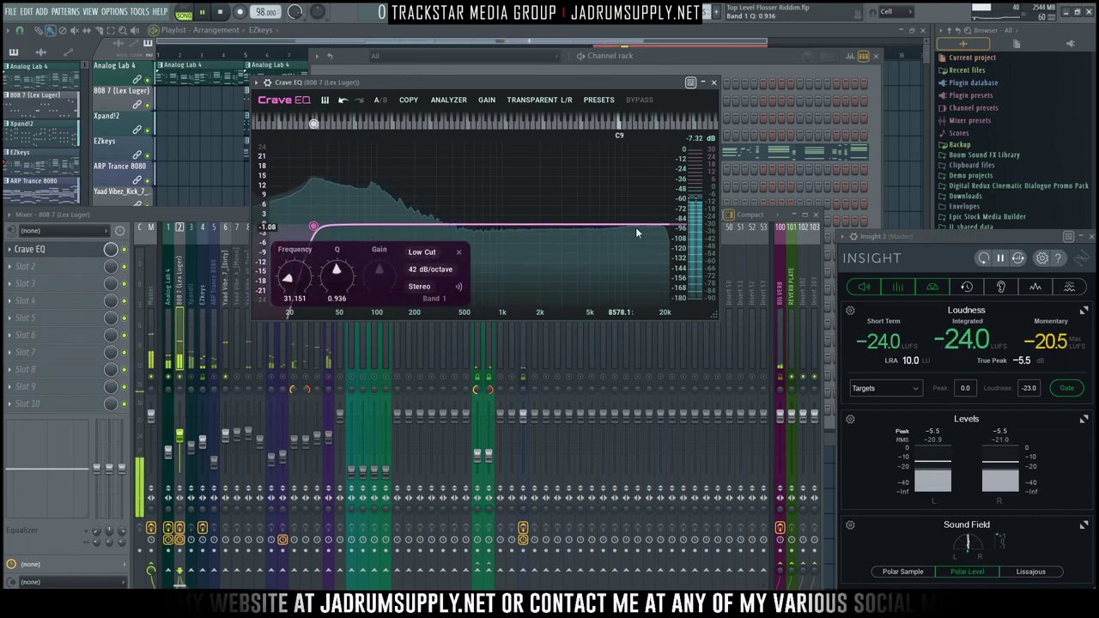
pyautogui.click(670, 226)
pyautogui.scroll(3, 669, 226)
pyautogui.moveTo(669, 227); pyautogui.dragTo(600, 230)
# Step: Sidechain the Yaad Vibez_Kick_7_[Dirty] mixer track to the 808 7 (Lex Luger) track
pyautogui.click(179, 292)
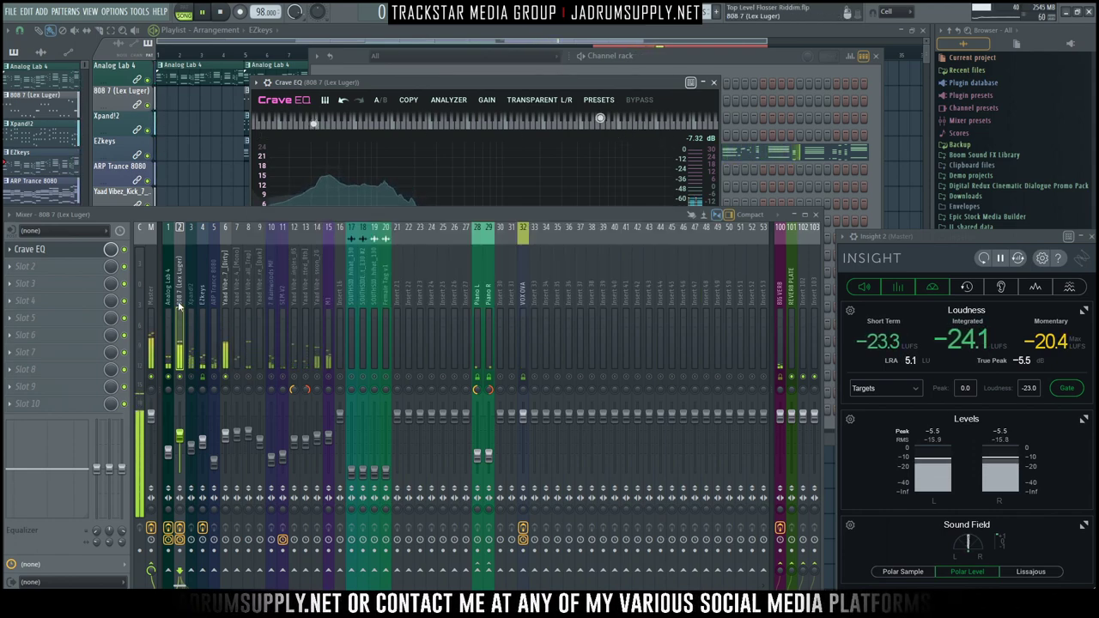
pyautogui.click(225, 292)
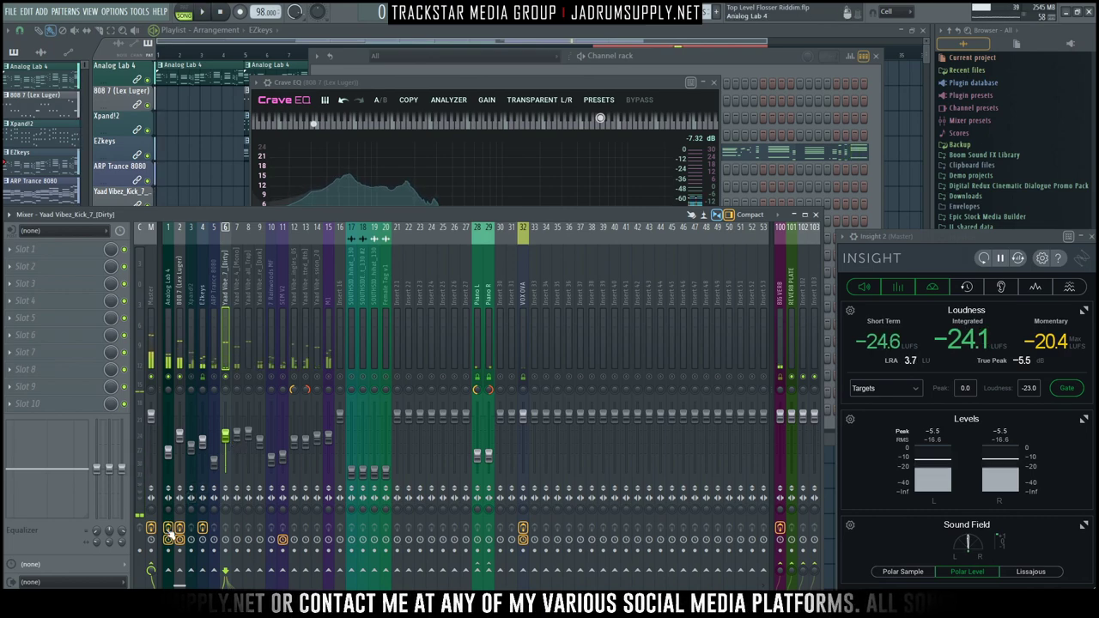
pyautogui.rightClick(179, 572)
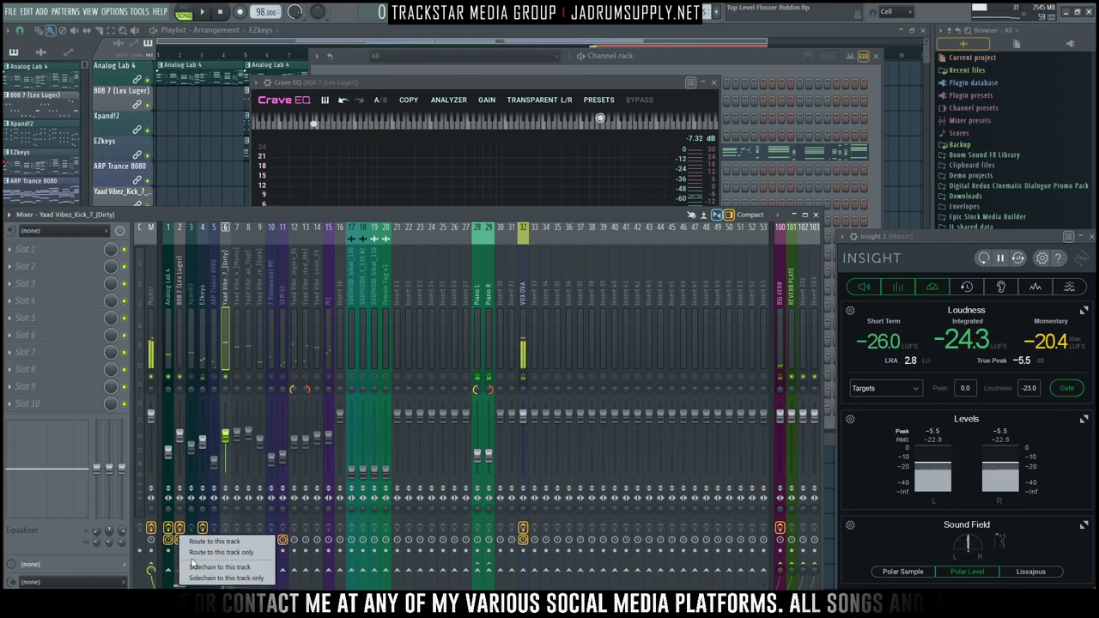
pyautogui.click(221, 568)
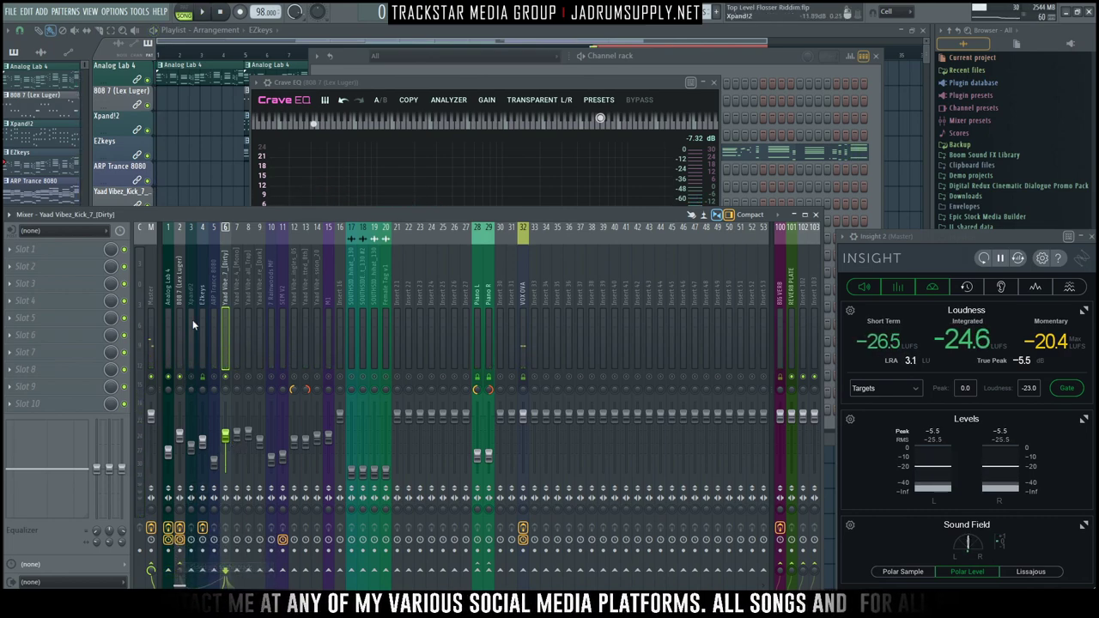
# Step: Load FabFilter Pro-C 2 in the second effect slot of the 808 7 (Lex Luger) track
pyautogui.click(181, 319)
pyautogui.click(60, 266)
pyautogui.moveTo(34, 281)
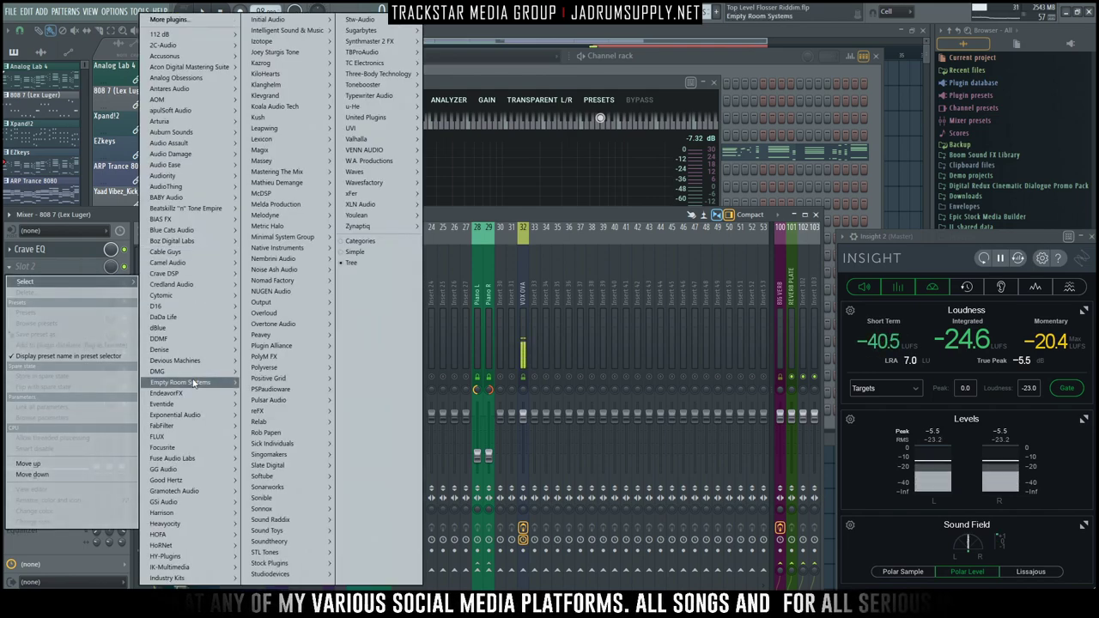
pyautogui.moveTo(195, 374)
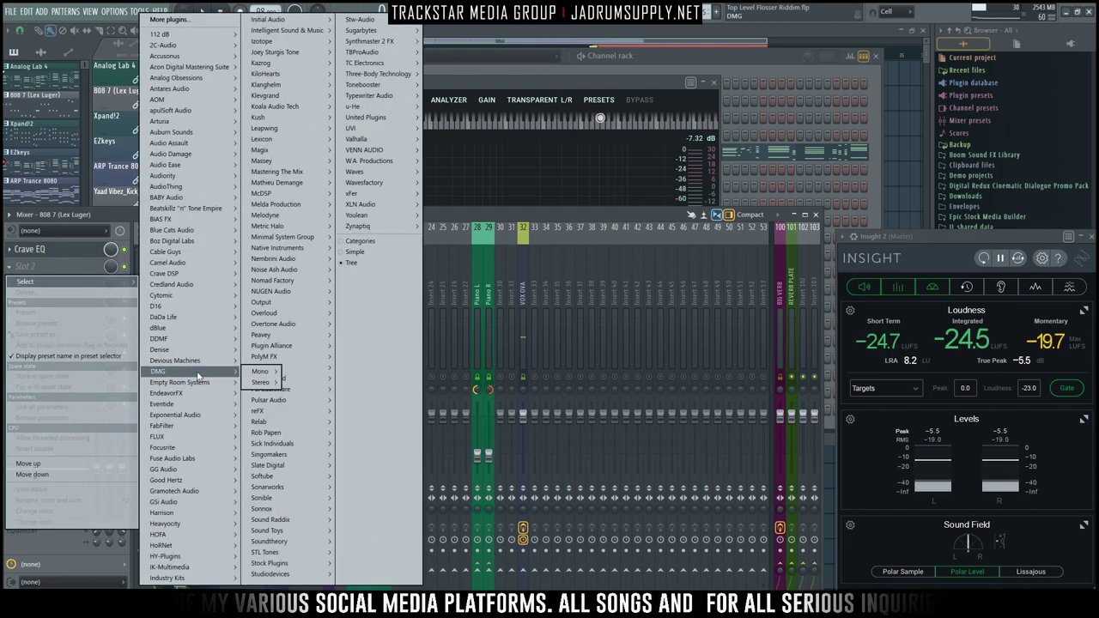
pyautogui.moveTo(202, 426)
pyautogui.moveTo(277, 438)
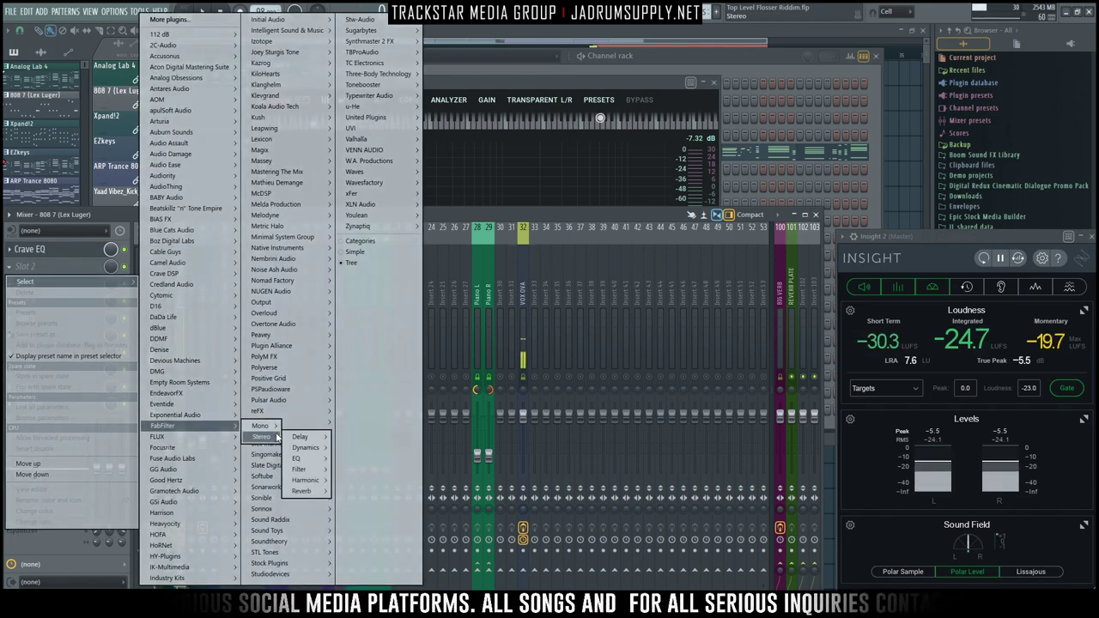
pyautogui.click(352, 447)
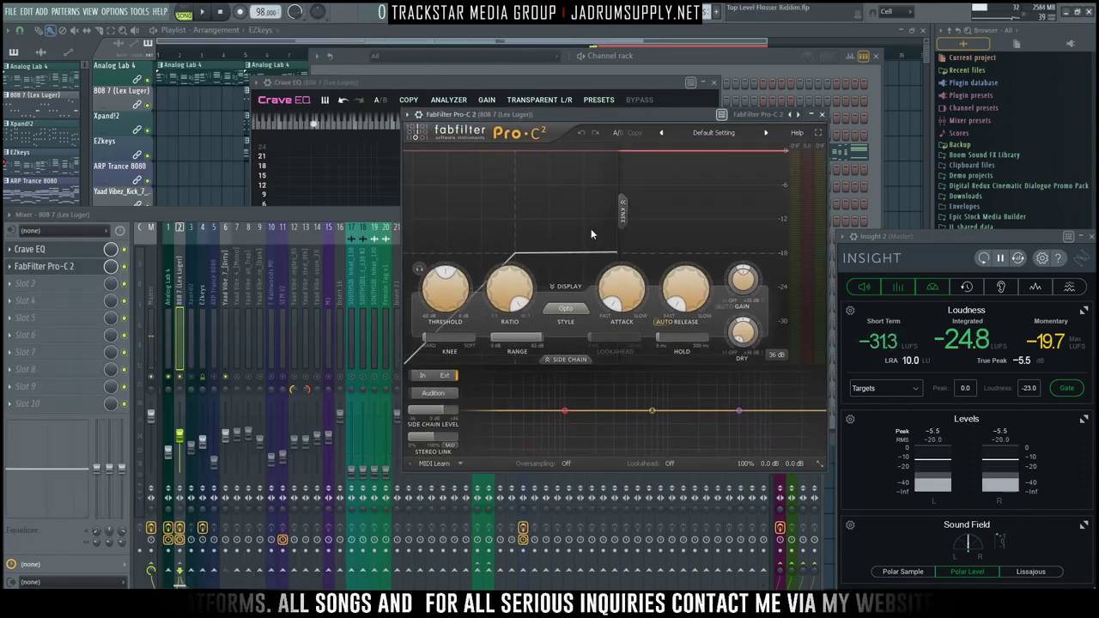
# Step: Check Pro-C 2's processing connections on the 808 and raise the compressor's side chain level during playback
pyautogui.moveTo(418, 115); pyautogui.dragTo(422, 117)
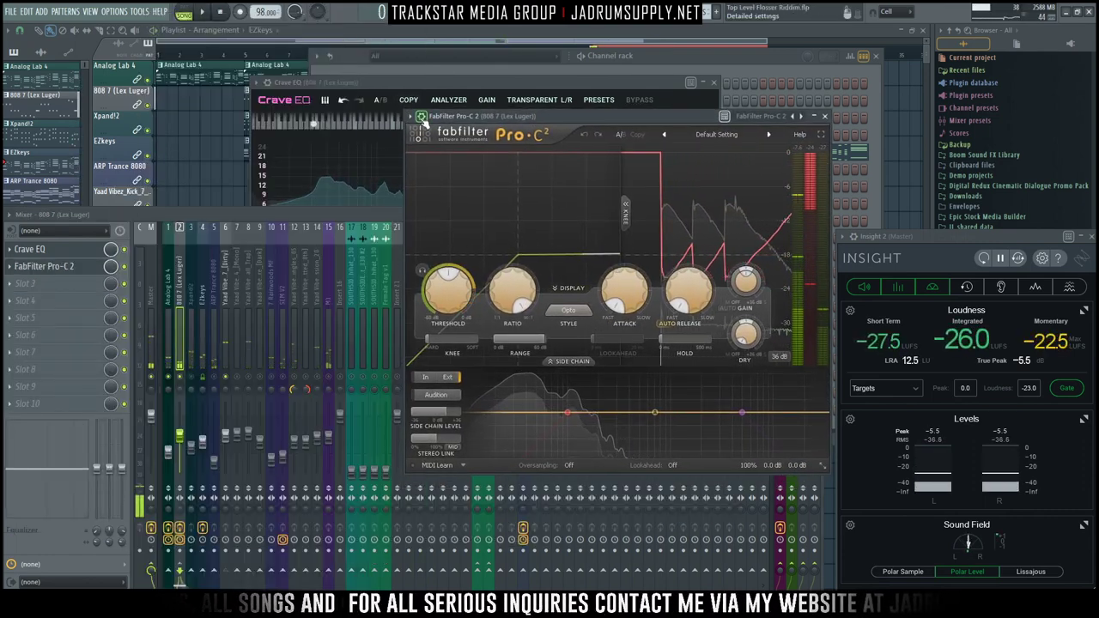
pyautogui.click(421, 116)
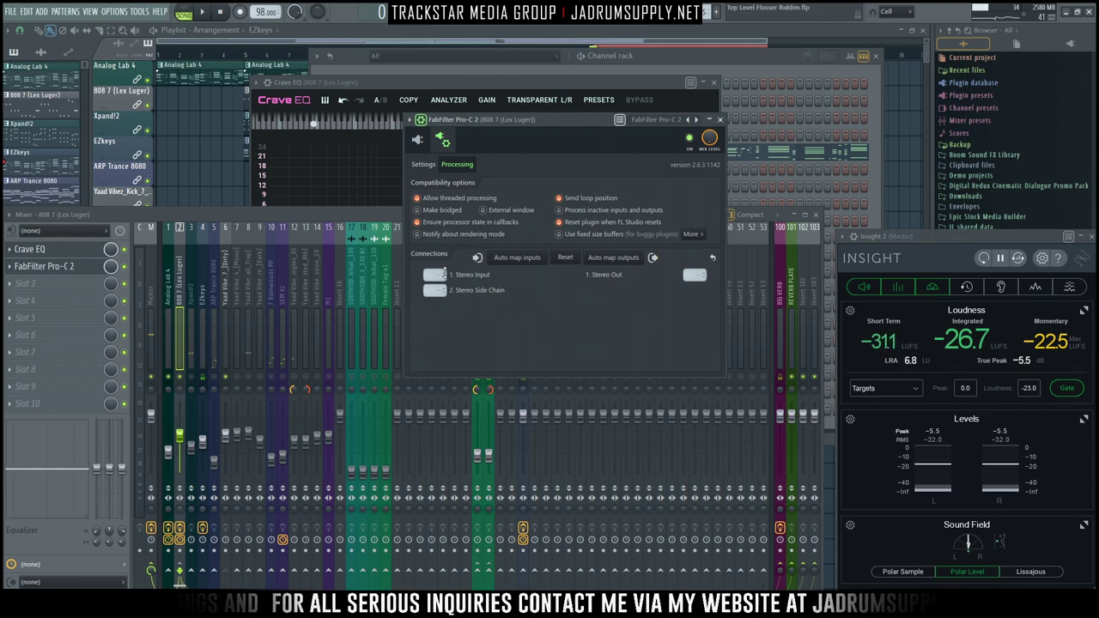
pyautogui.click(417, 139)
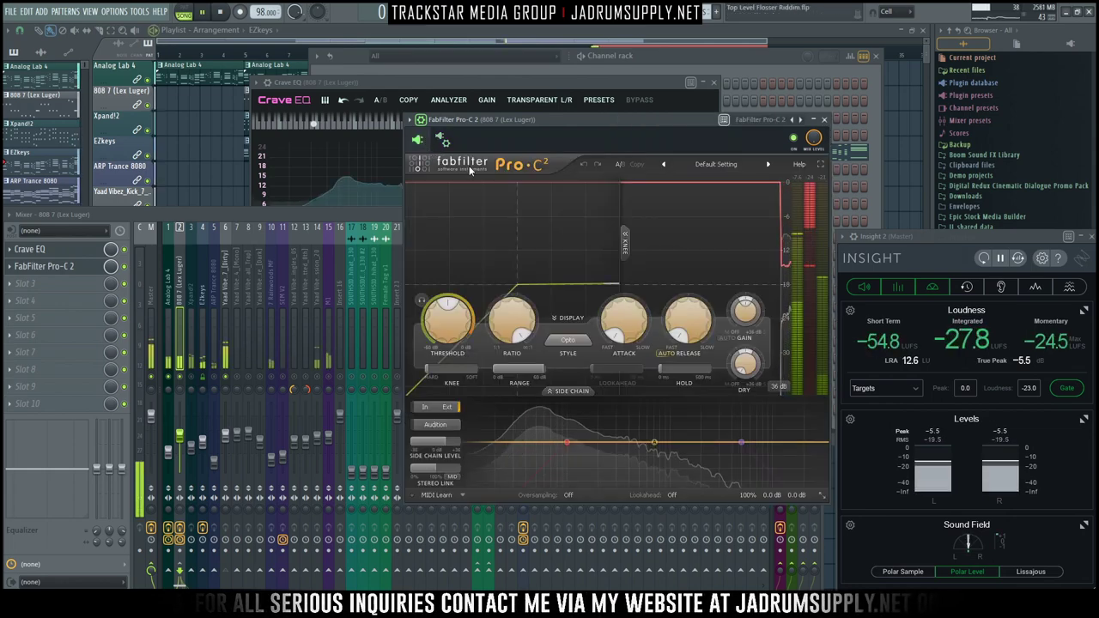
pyautogui.moveTo(620, 118); pyautogui.dragTo(462, 34)
pyautogui.moveTo(281, 378); pyautogui.dragTo(282, 355)
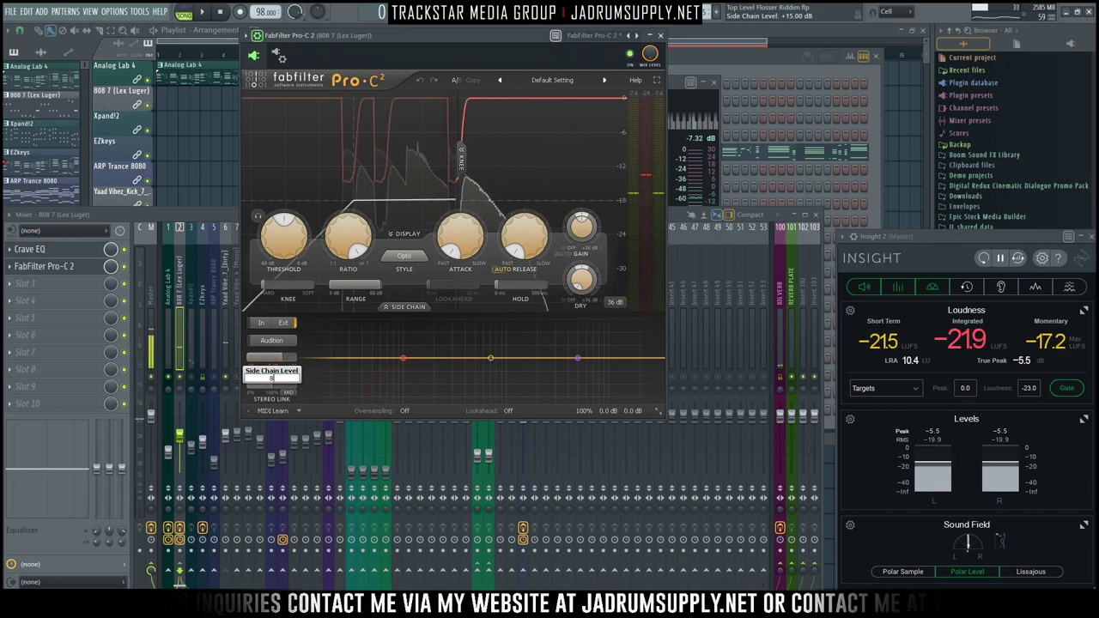
pyautogui.press('space')
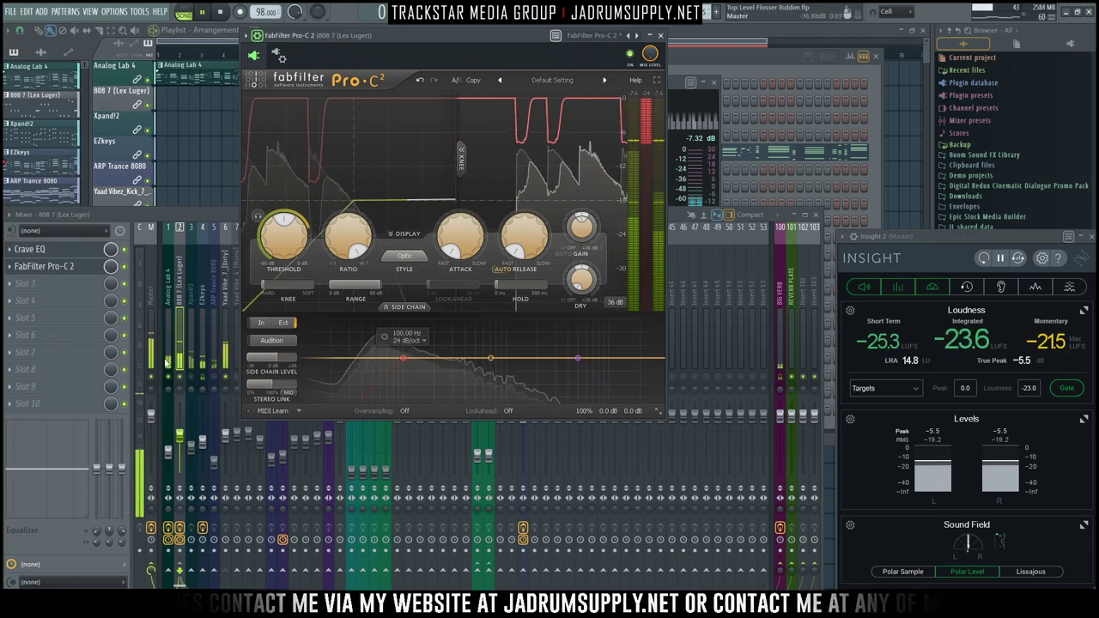
# Step: Set the Yaad Vibez_Kick_7_[Dirty] fader to -8.0 dB and raise the 808 7 fader slightly
pyautogui.click(231, 435)
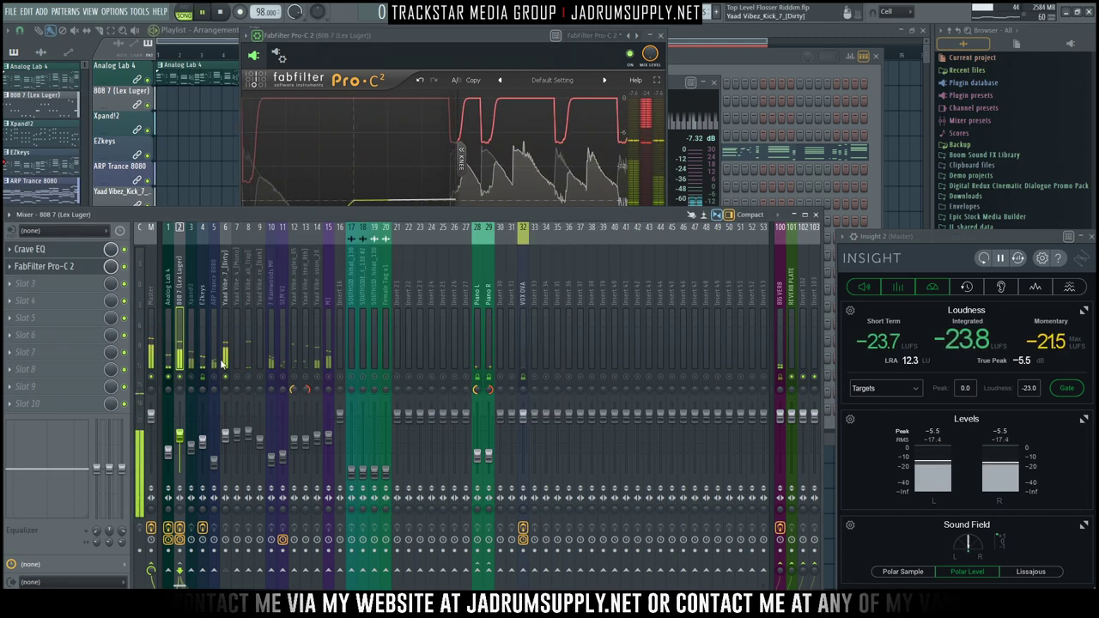
pyautogui.click(229, 435)
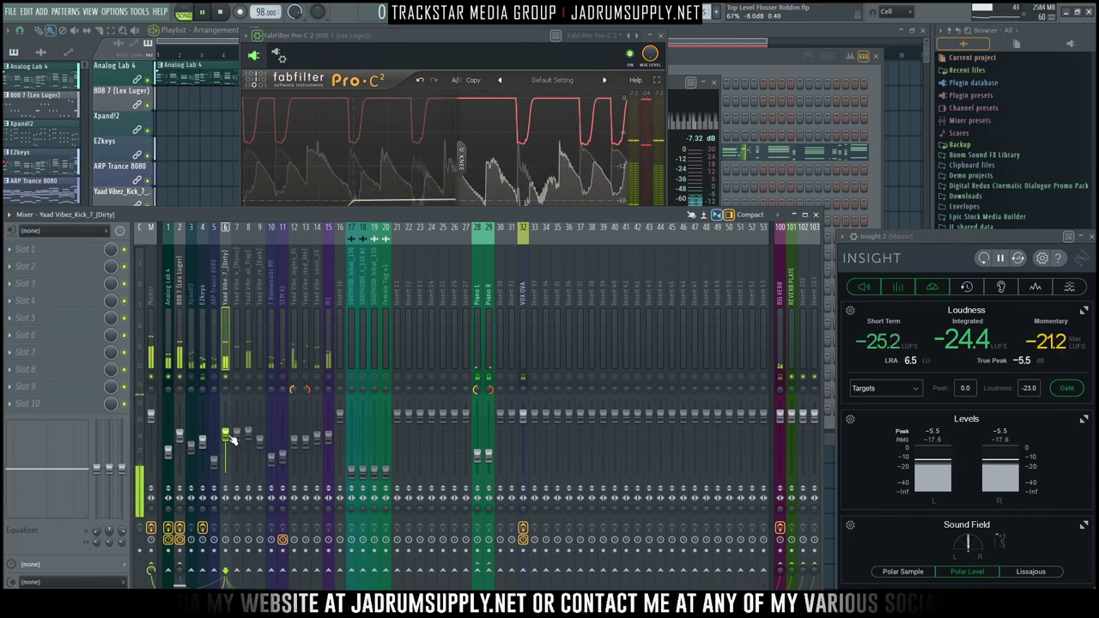
pyautogui.click(177, 364)
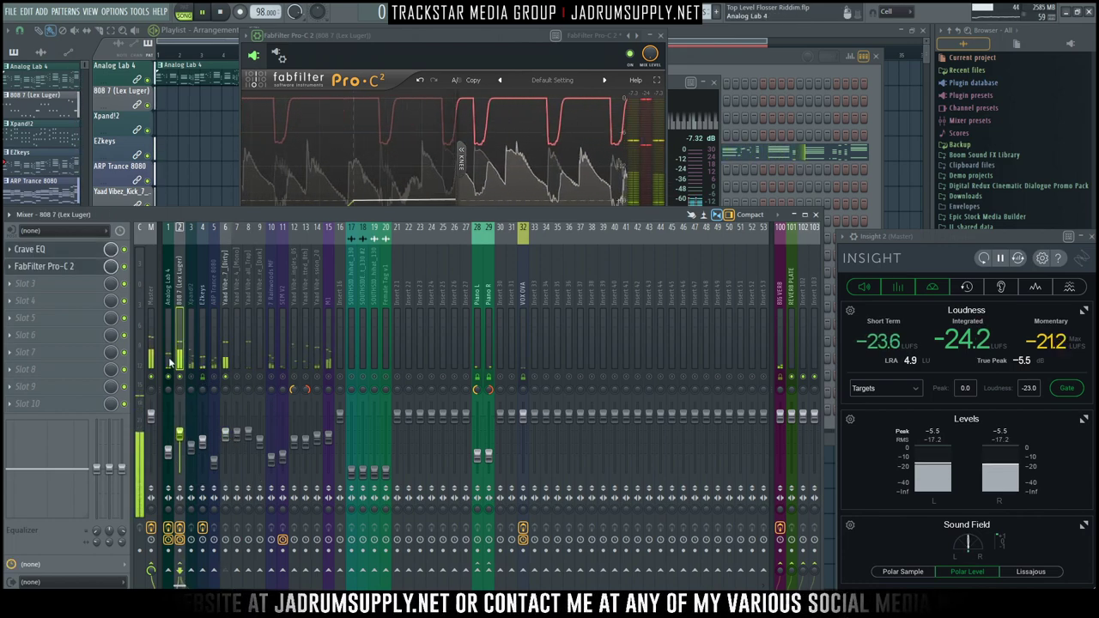
# Step: Set the 808's Crave EQ low cut to about 34 Hz at 36 dB/octave and audition the 808 with the kick muted
pyautogui.click(29, 249)
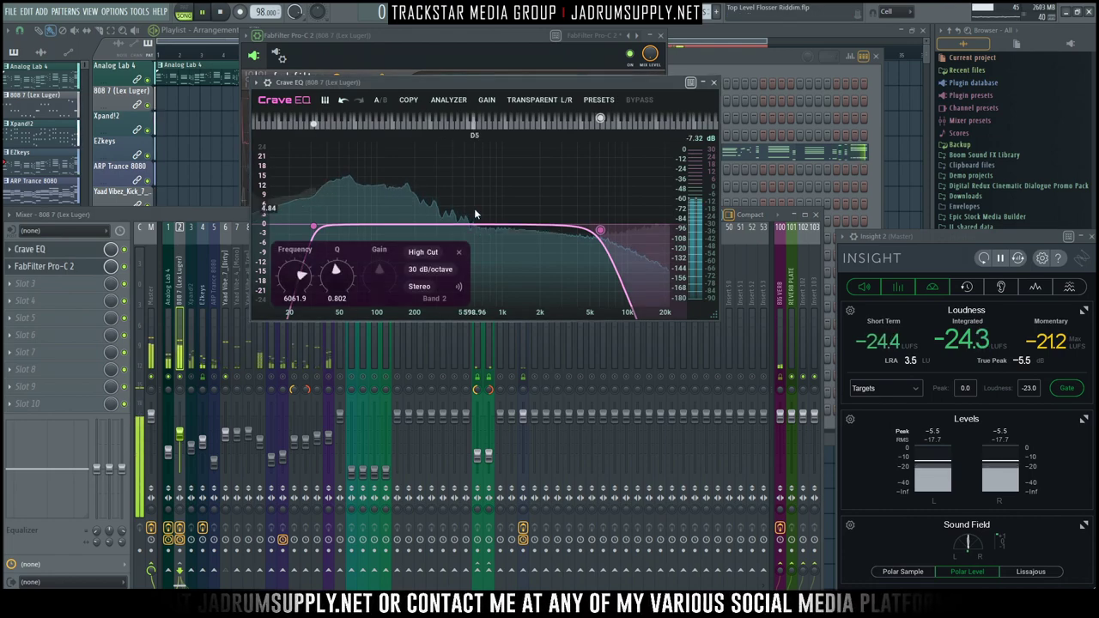
pyautogui.moveTo(314, 229); pyautogui.dragTo(328, 229)
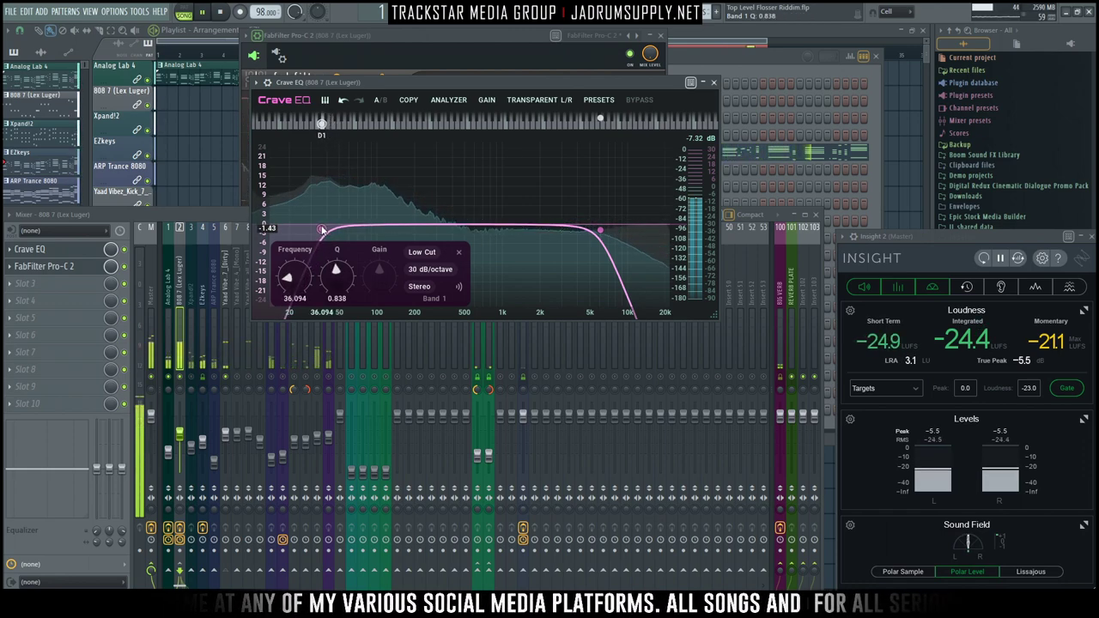
pyautogui.moveTo(320, 230); pyautogui.dragTo(318, 230)
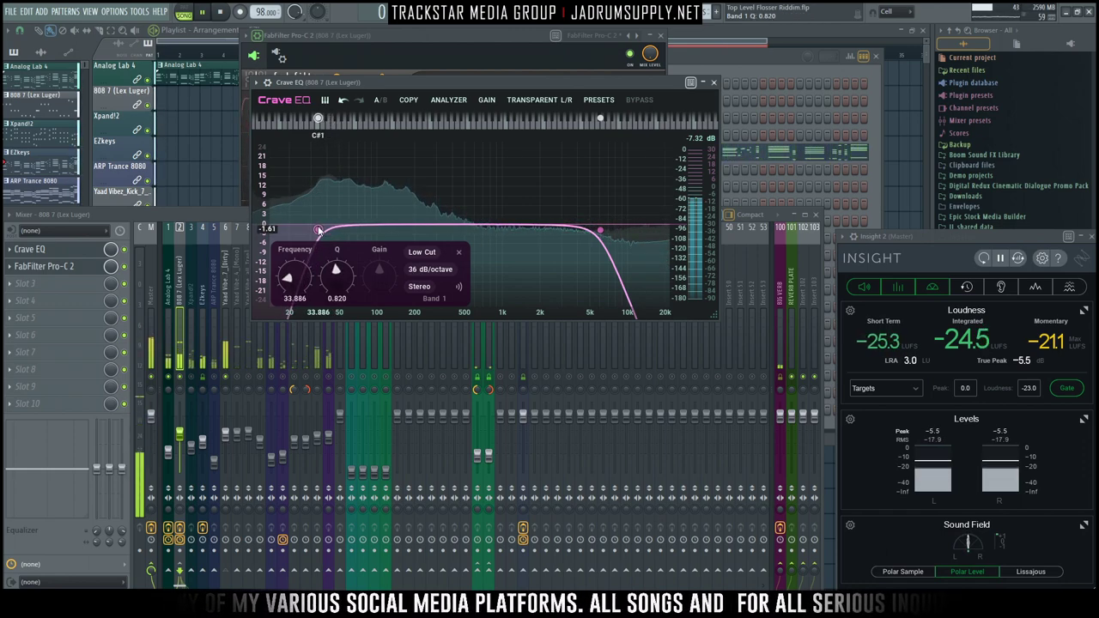
pyautogui.click(227, 380)
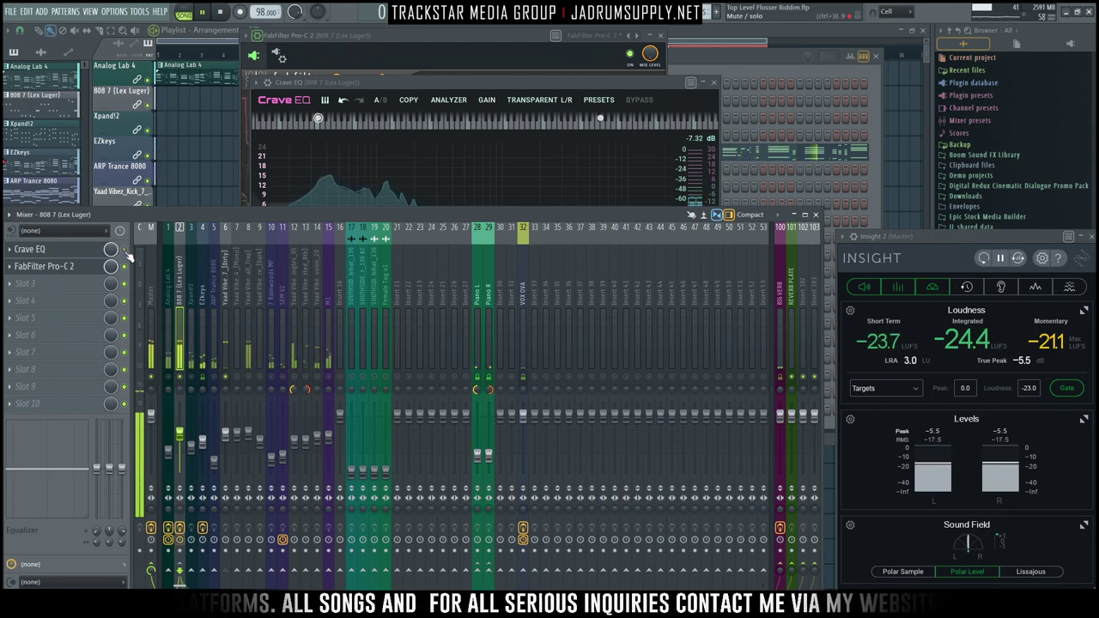
# Step: Inspect the 808 7 (Lex Luger) volume envelope and reduce the sample's Out fade in its precomputed effects
pyautogui.press('F6')
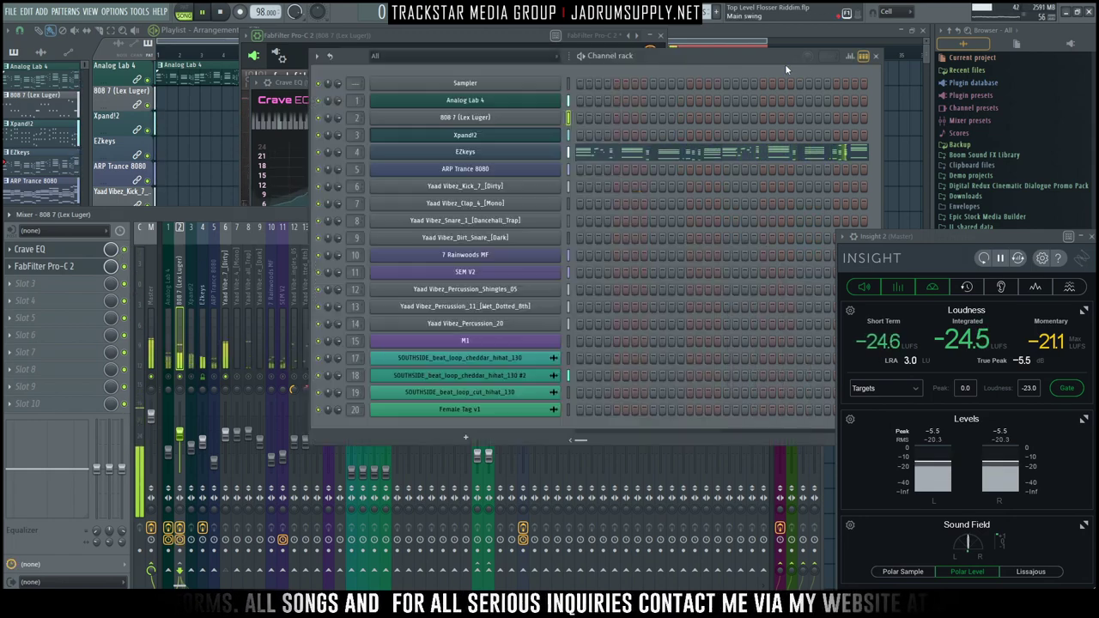
pyautogui.click(499, 117)
pyautogui.click(104, 163)
pyautogui.click(113, 188)
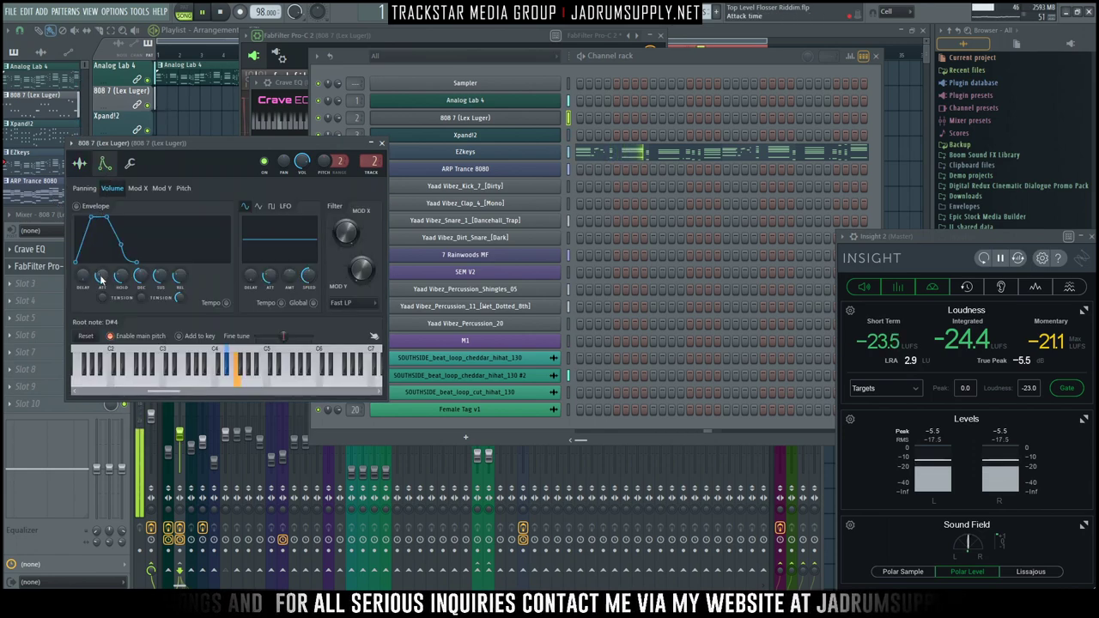
pyautogui.click(78, 163)
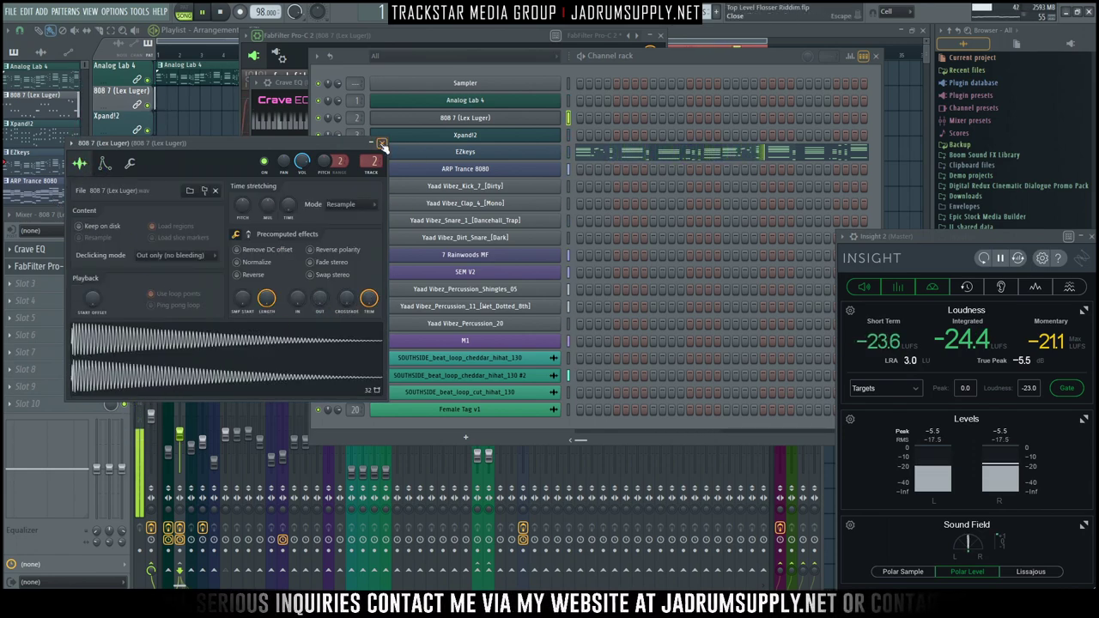
pyautogui.press('Escape')
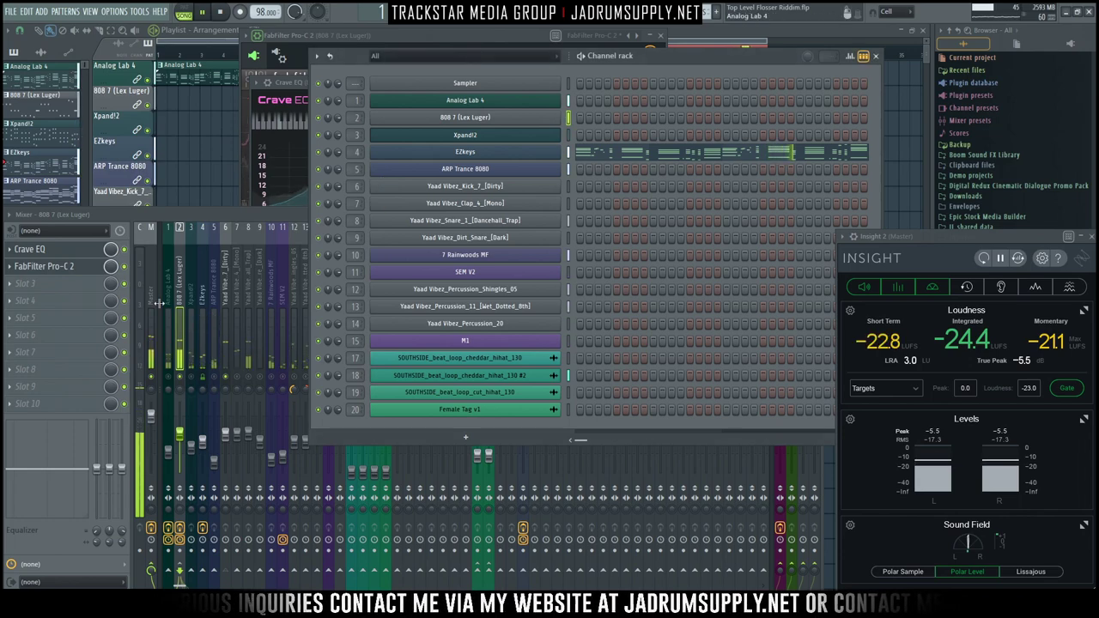
# Step: Bring Analog Lab 4, Clap_4 and Snare_1 into the playing mix, lowering the clap slightly and setting the snare fader to -7.1 dB
pyautogui.click(169, 381)
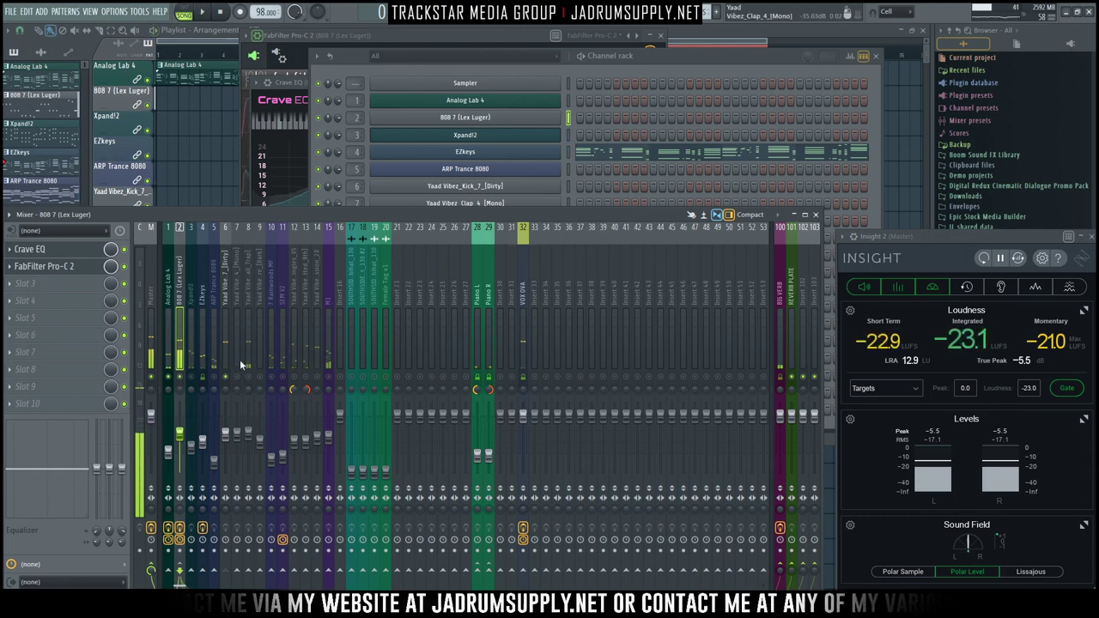
pyautogui.click(235, 296)
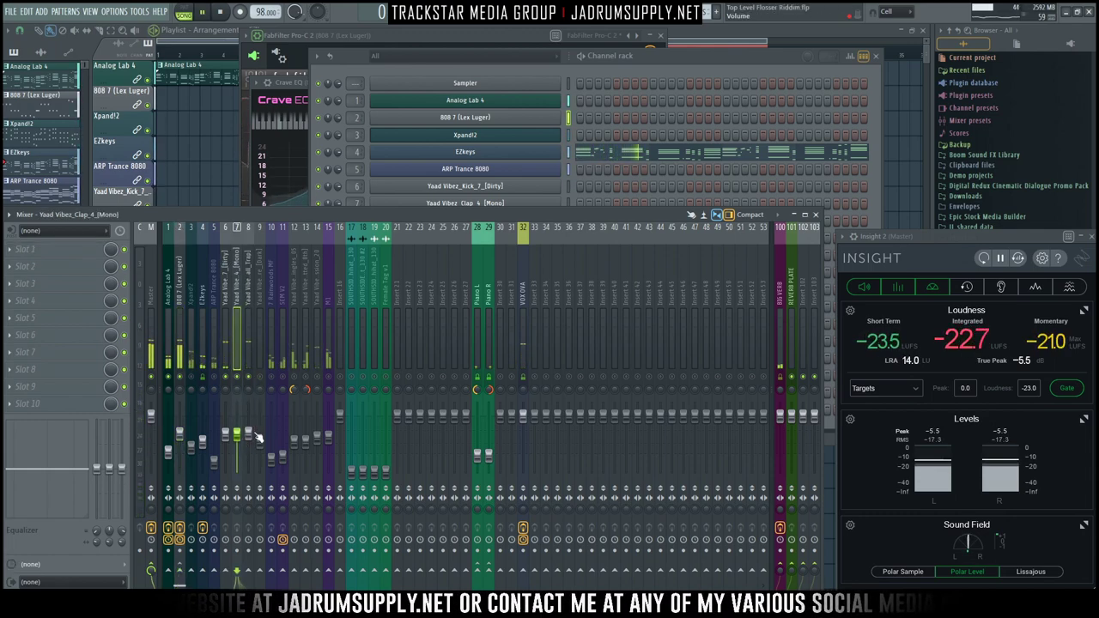
pyautogui.click(248, 384)
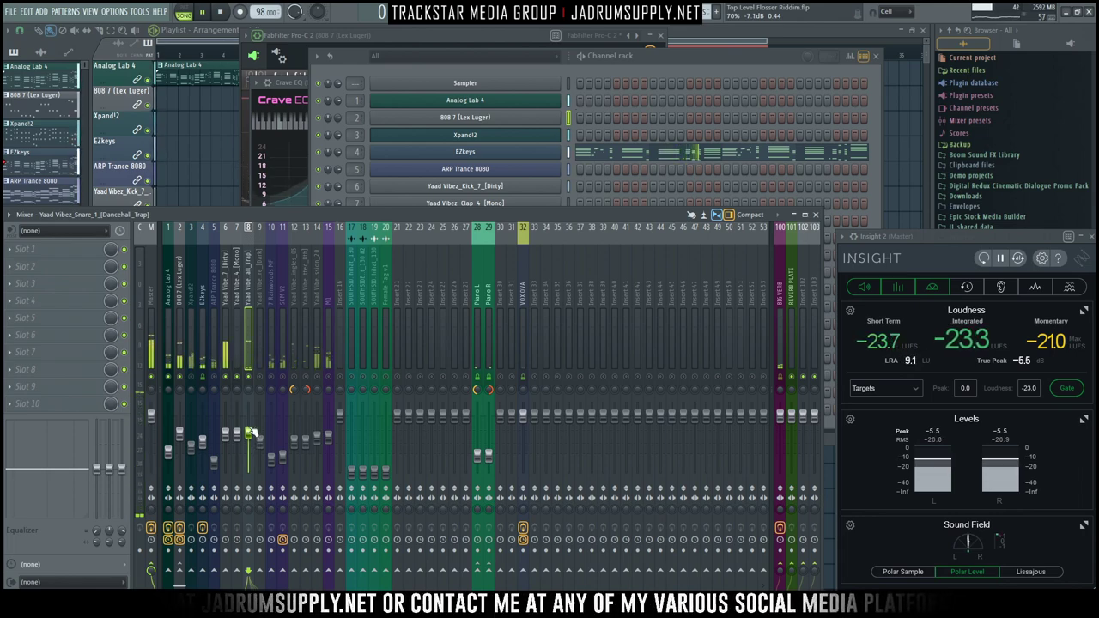
pyautogui.click(237, 392)
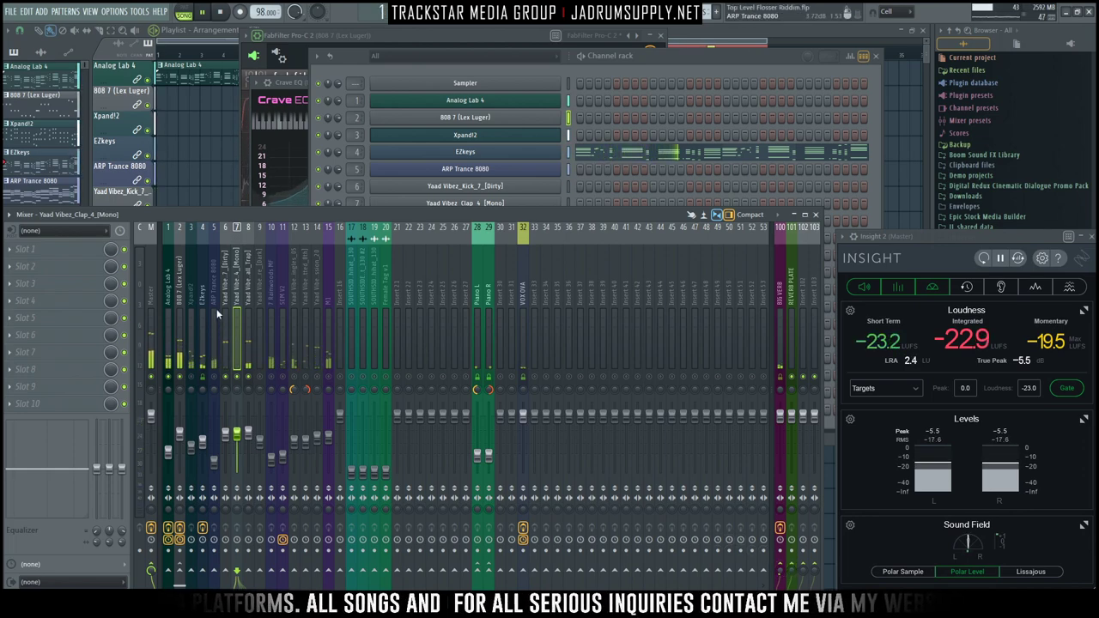
# Step: Insert Fruity parametric EQ 2 in the first effect slot of Yaad Vibez_Clap_4_[Mono] and move its window clear of the track inserts
pyautogui.click(34, 249)
pyautogui.moveTo(25, 263)
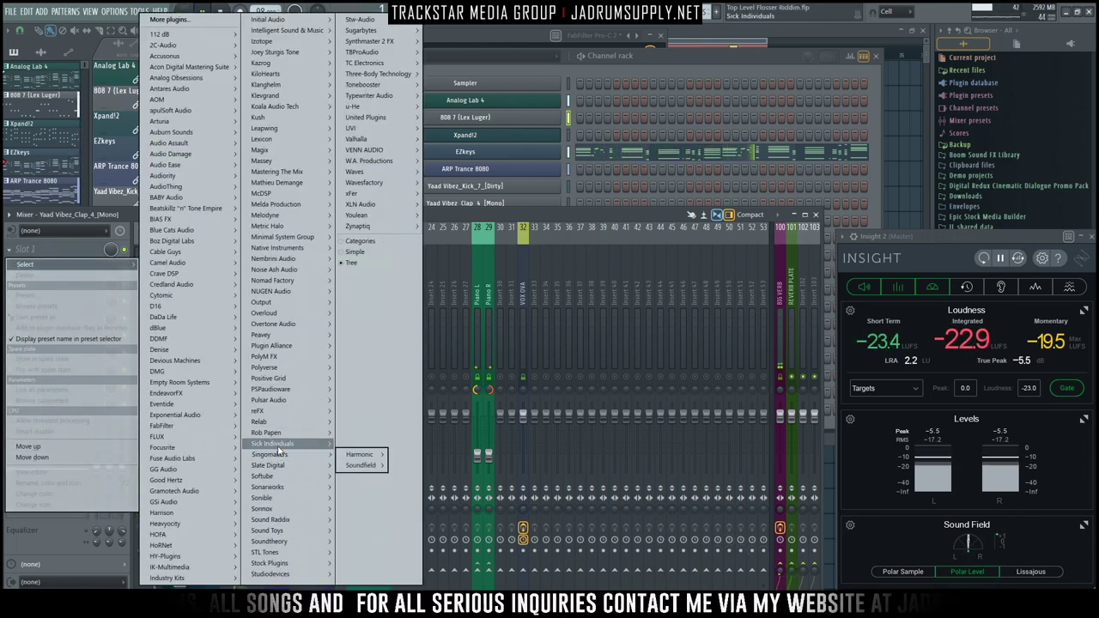
pyautogui.moveTo(285, 531)
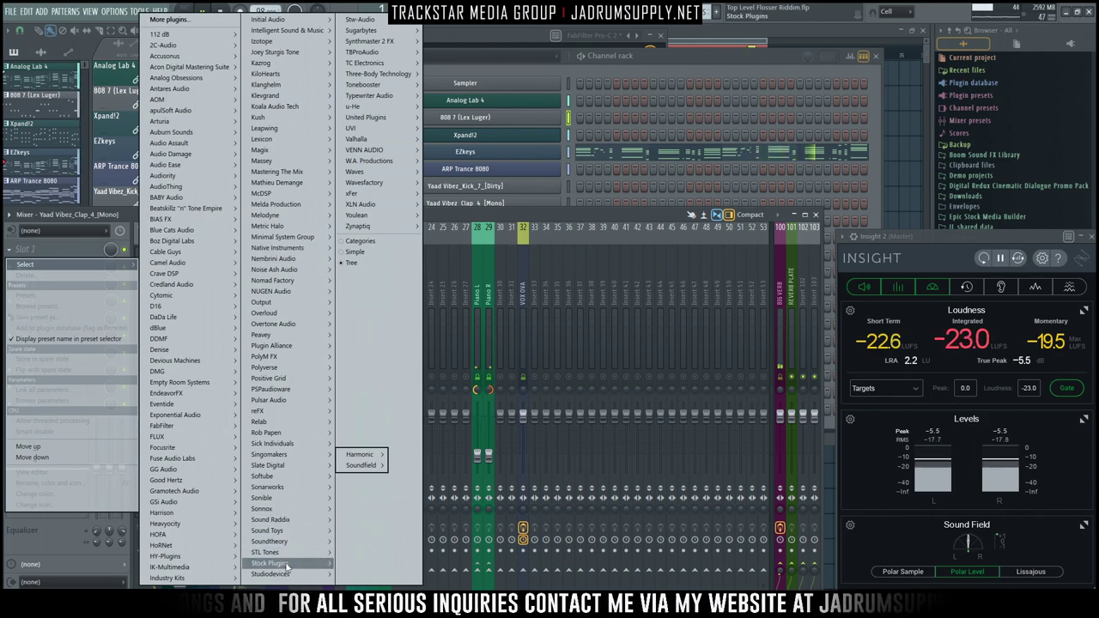
pyautogui.moveTo(302, 569)
pyautogui.moveTo(361, 514)
pyautogui.click(429, 513)
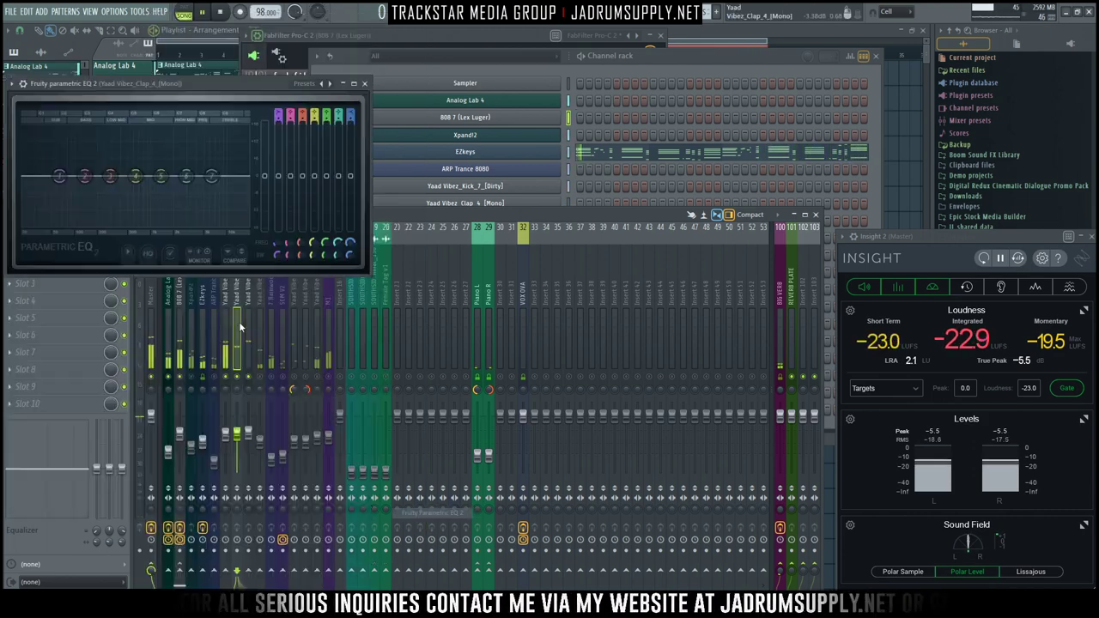
pyautogui.moveTo(168, 97); pyautogui.dragTo(553, 157)
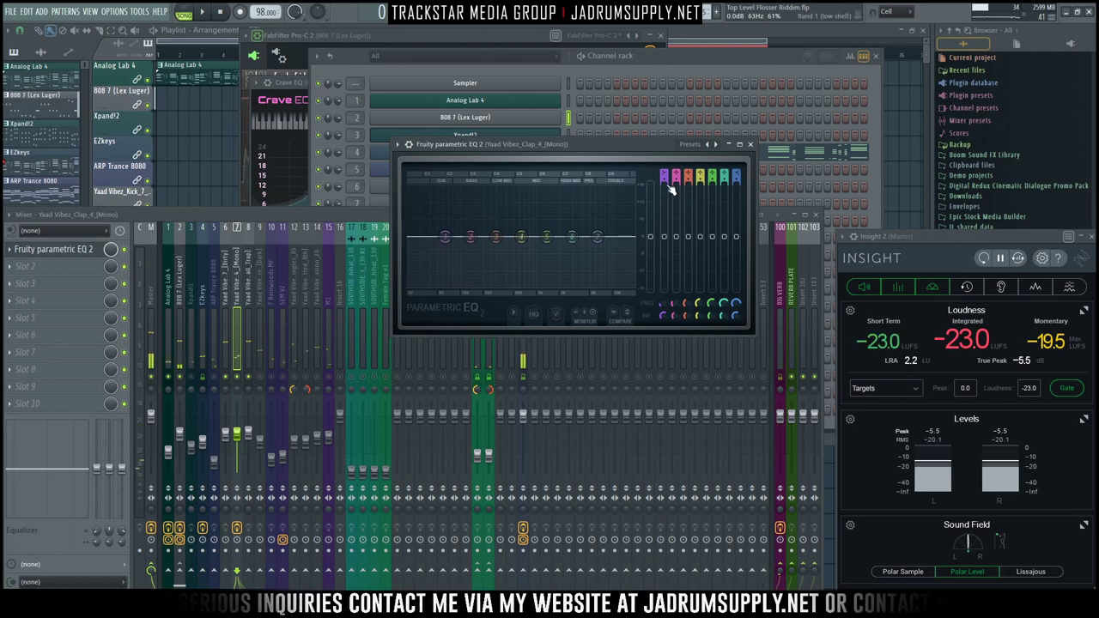
# Step: Turn the clap EQ's first band into a high-pass and raise its cutoff above 63 Hz while the mix plays, using HQ mode
pyautogui.moveTo(664, 236); pyautogui.dragTo(665, 283)
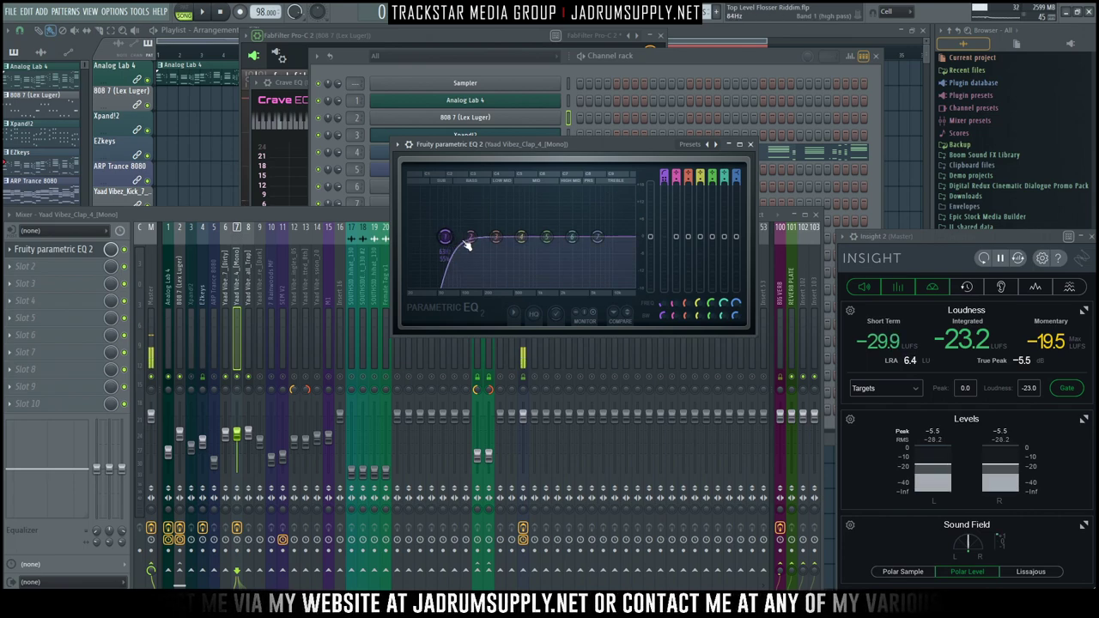
pyautogui.press('space')
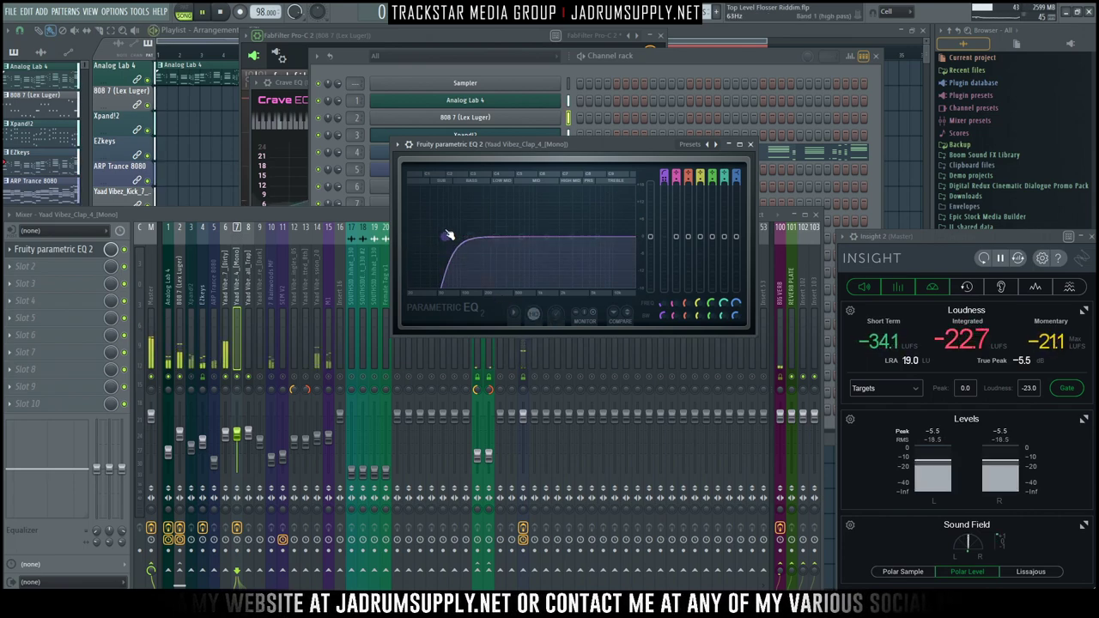
pyautogui.scroll(-3, 446, 237)
pyautogui.moveTo(446, 236); pyautogui.dragTo(449, 237)
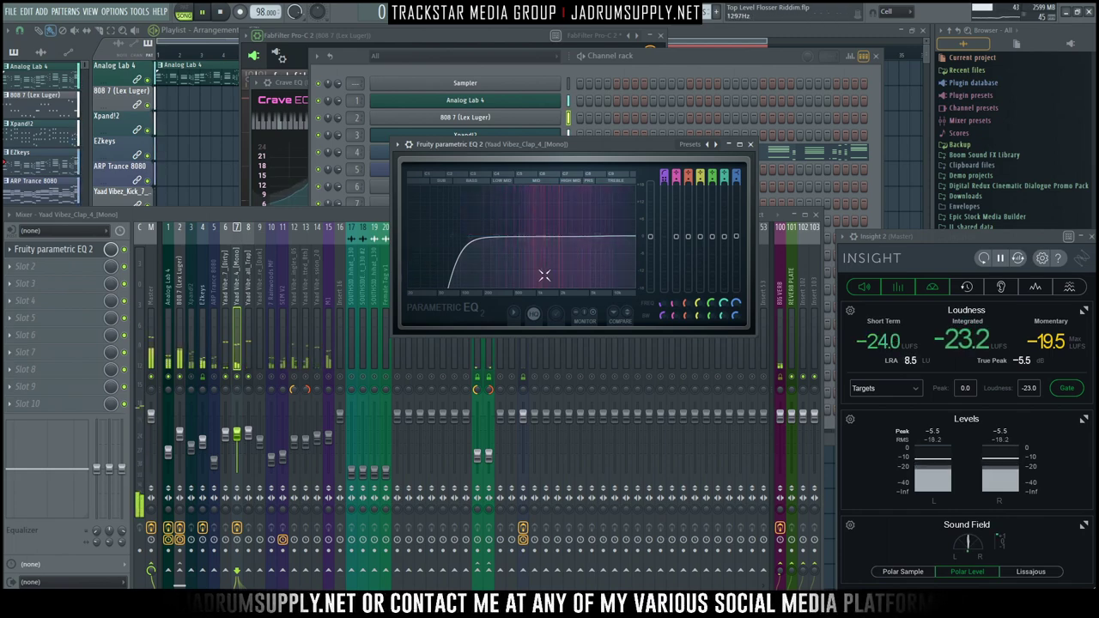
pyautogui.moveTo(453, 236); pyautogui.dragTo(459, 236)
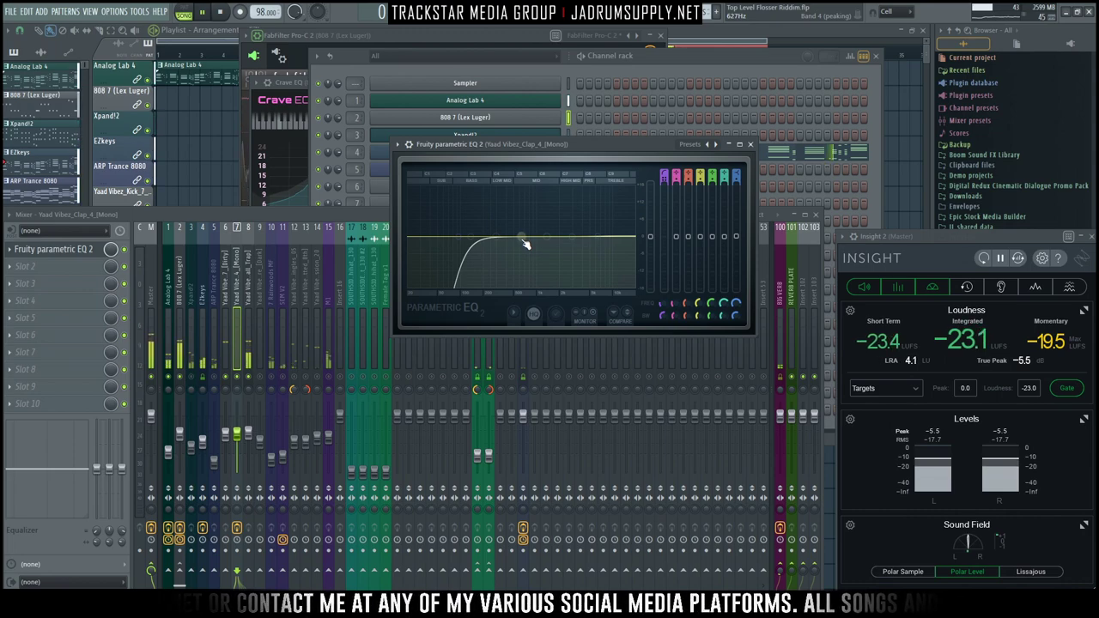
# Step: Adjust Snare_1's stereo separation against the kick and restart the Insight 2 loudness measurement with Dirt_Snare unmuted
pyautogui.click(229, 455)
pyautogui.click(250, 434)
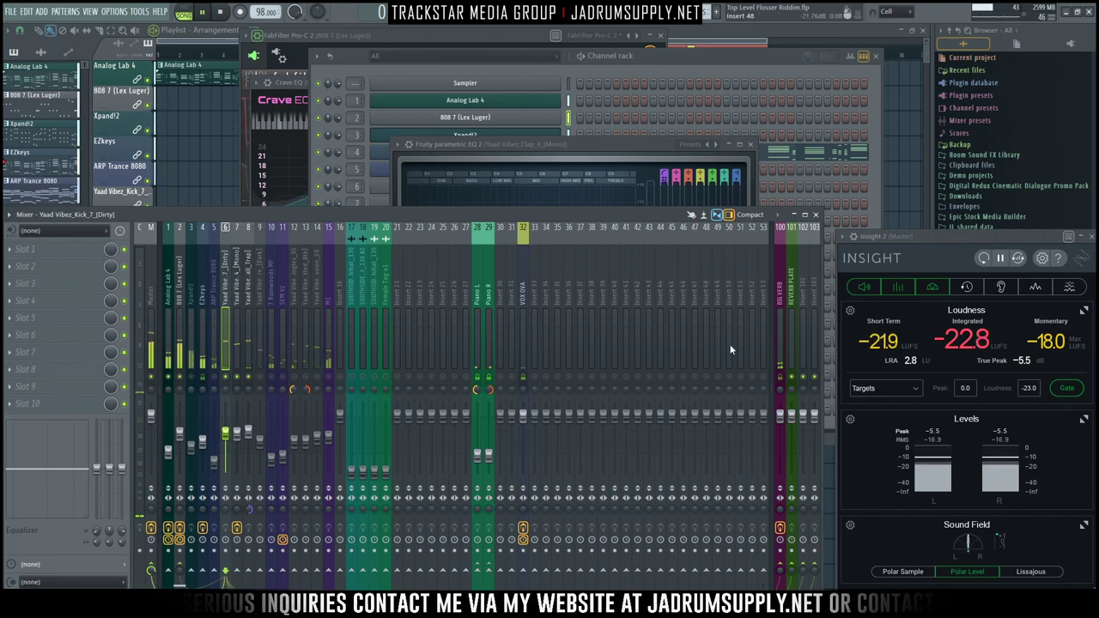
pyautogui.click(971, 339)
pyautogui.click(985, 264)
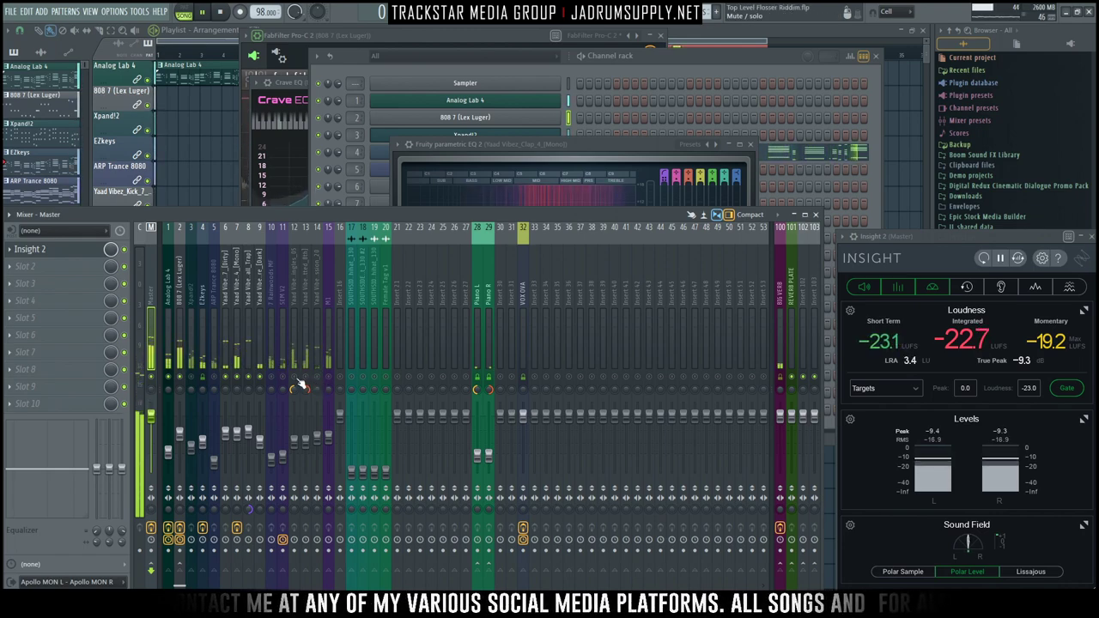
# Step: Select the Yaad Vibez_Dirt_Snare_[Dark] mixer track and review its clips in the playlist arrangement
pyautogui.click(258, 320)
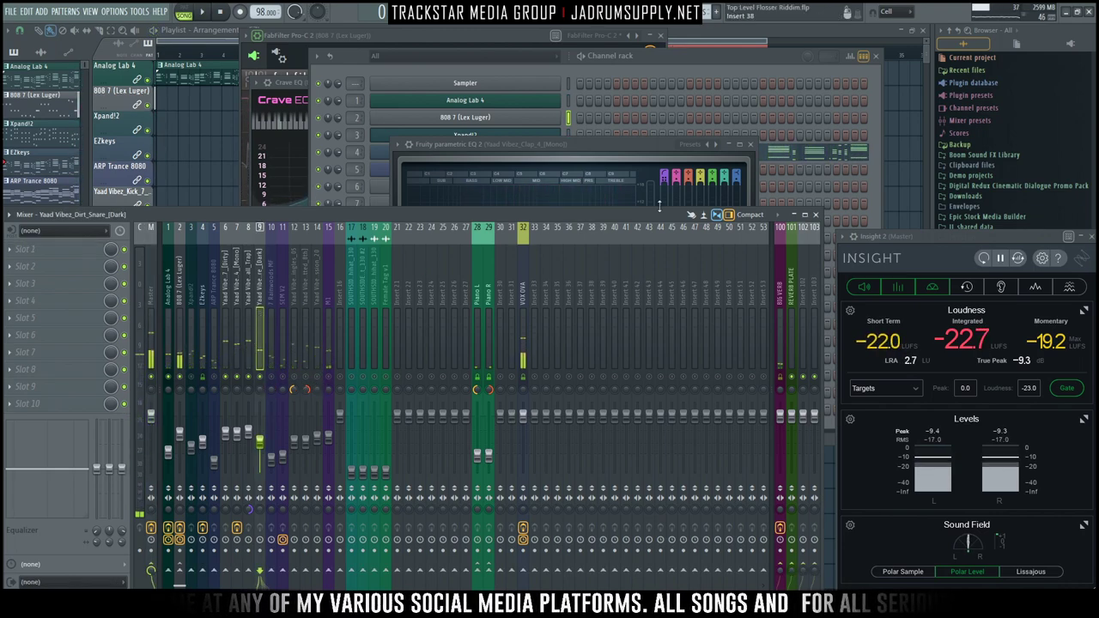
pyautogui.click(894, 95)
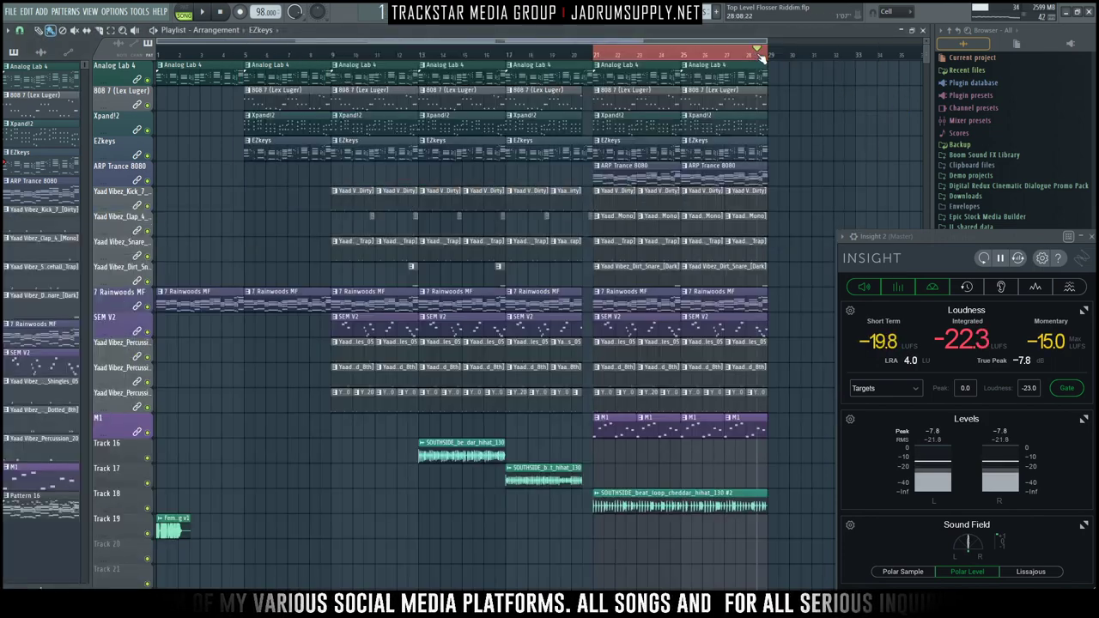
pyautogui.click(506, 24)
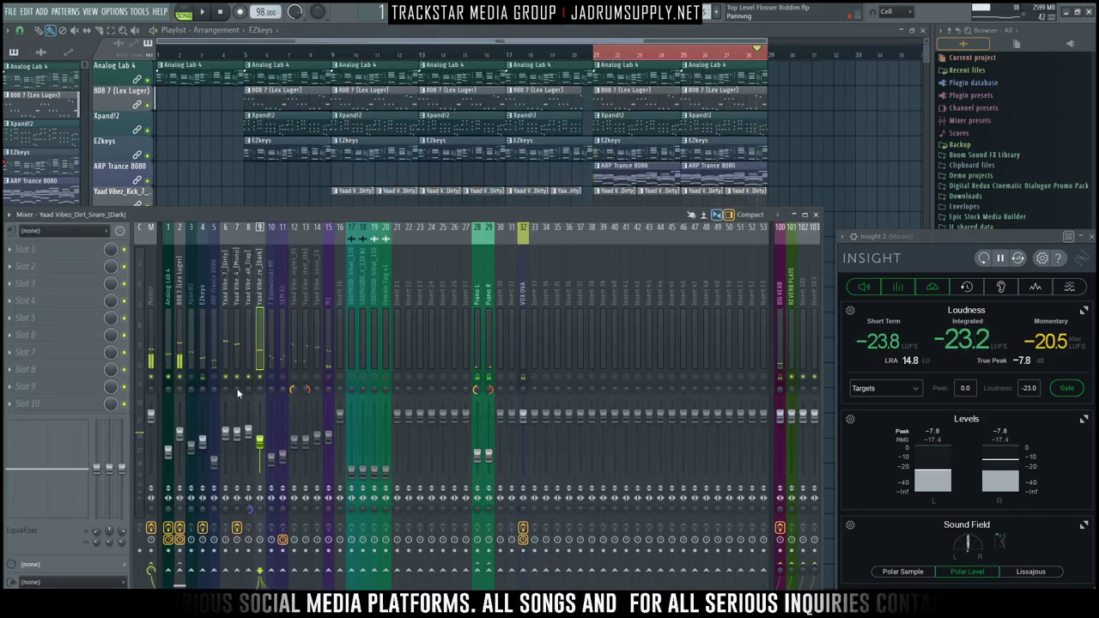
# Step: Insert Fruity parametric EQ 2 on Dirt_Snare and shape its first band into a steep high-pass reaching into the bass range, with HQ enabled
pyautogui.click(46, 254)
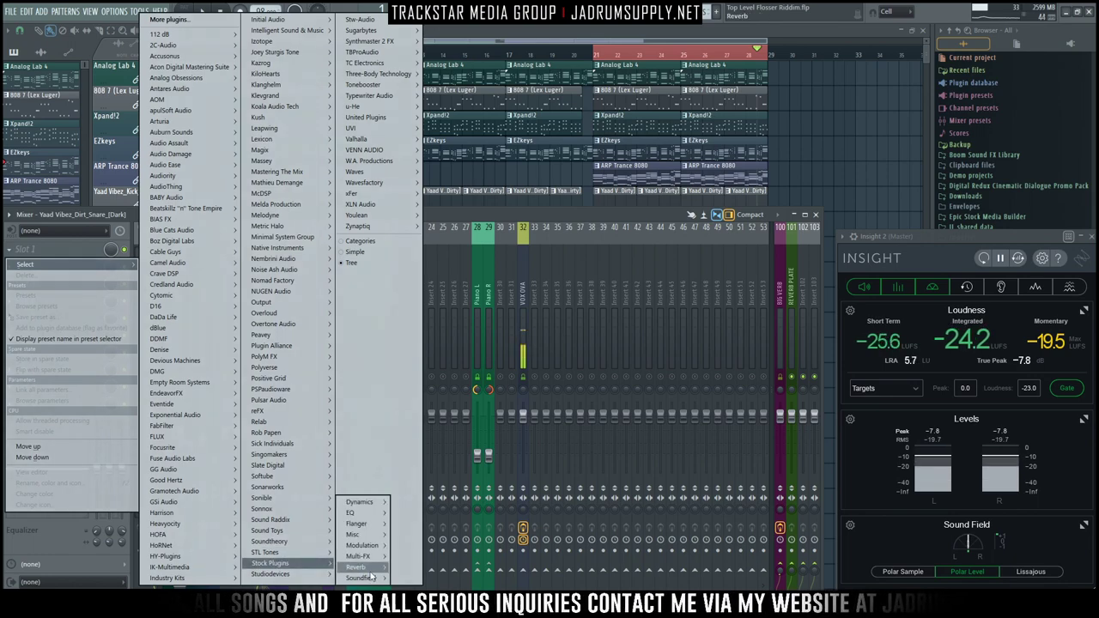
pyautogui.click(420, 525)
pyautogui.click(591, 139)
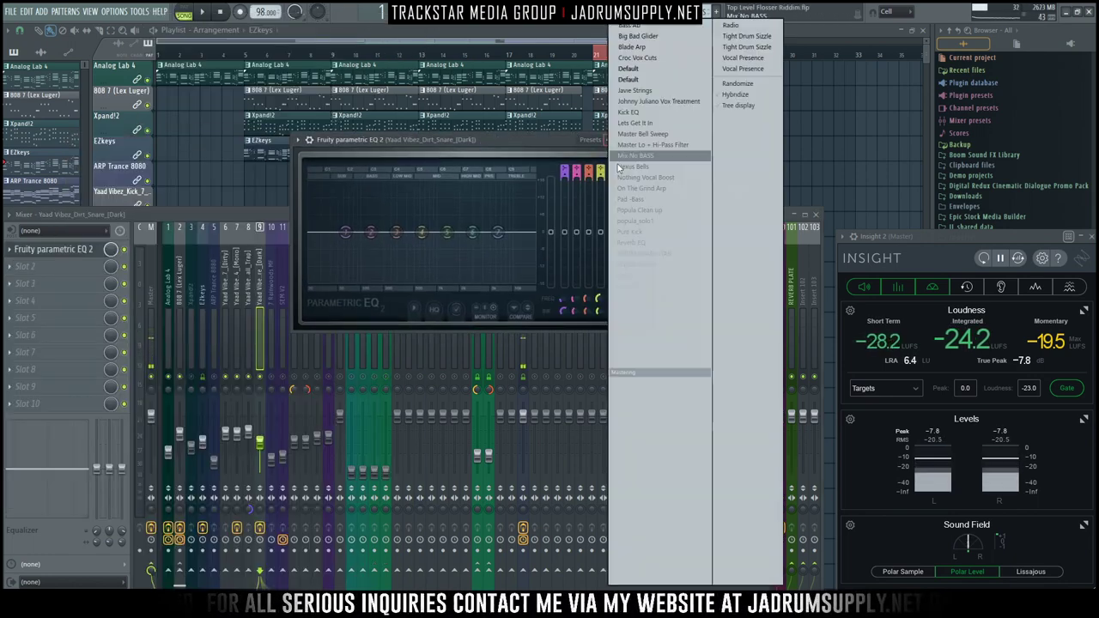
pyautogui.click(542, 272)
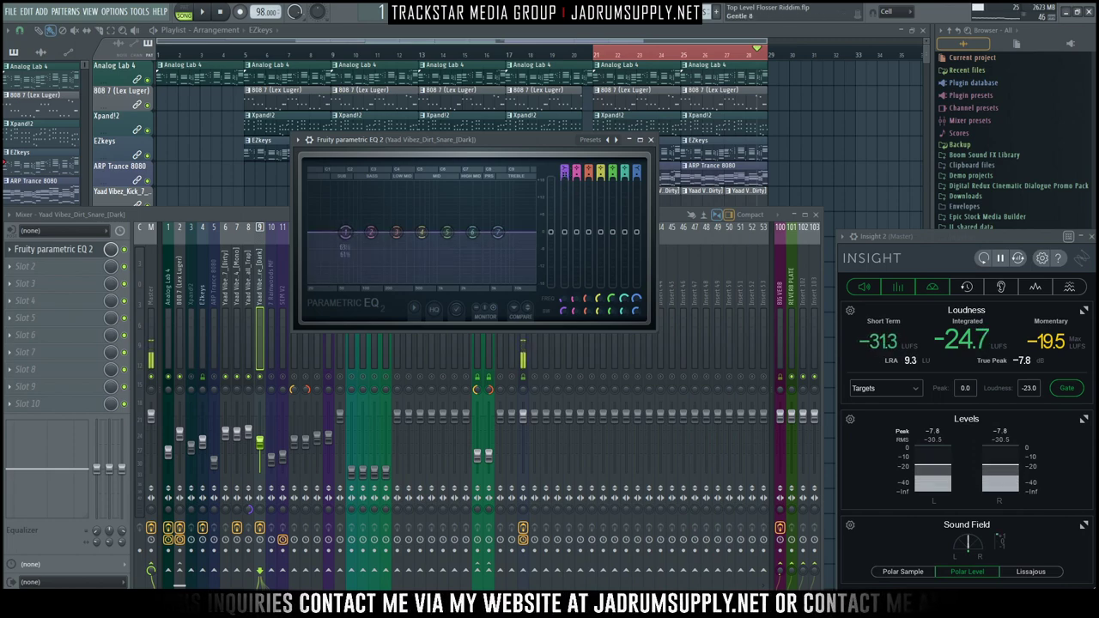
pyautogui.scroll(-2, 345, 231)
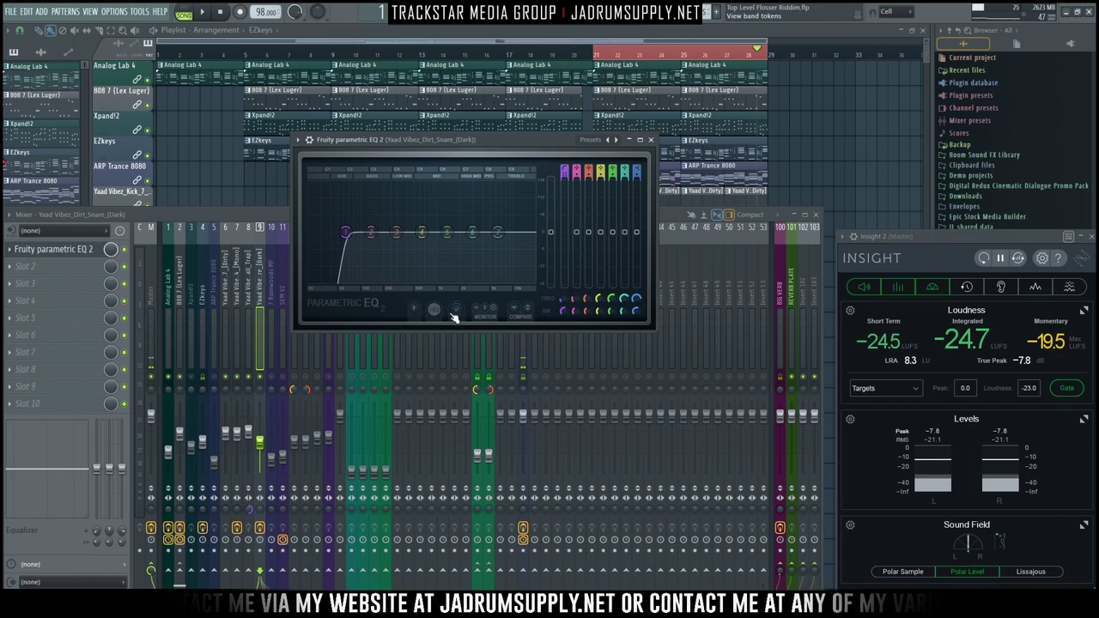
pyautogui.moveTo(359, 232); pyautogui.dragTo(384, 232)
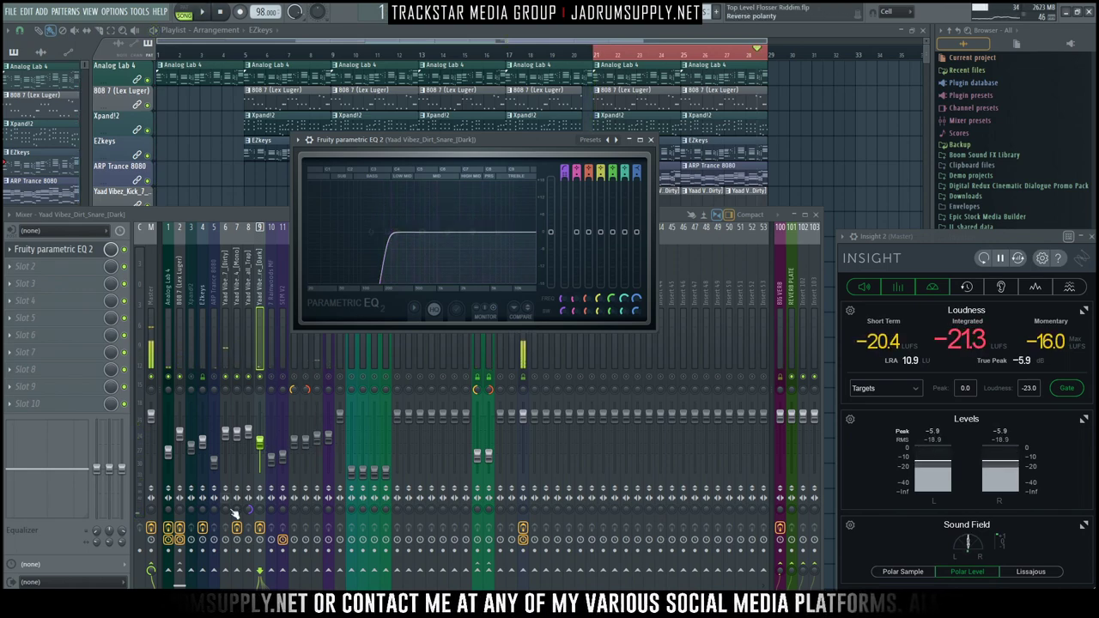
# Step: Adjust Dirt_Snare's stereo separation and lower its fader slightly while auditioning it in the mix
pyautogui.click(255, 523)
pyautogui.press('space')
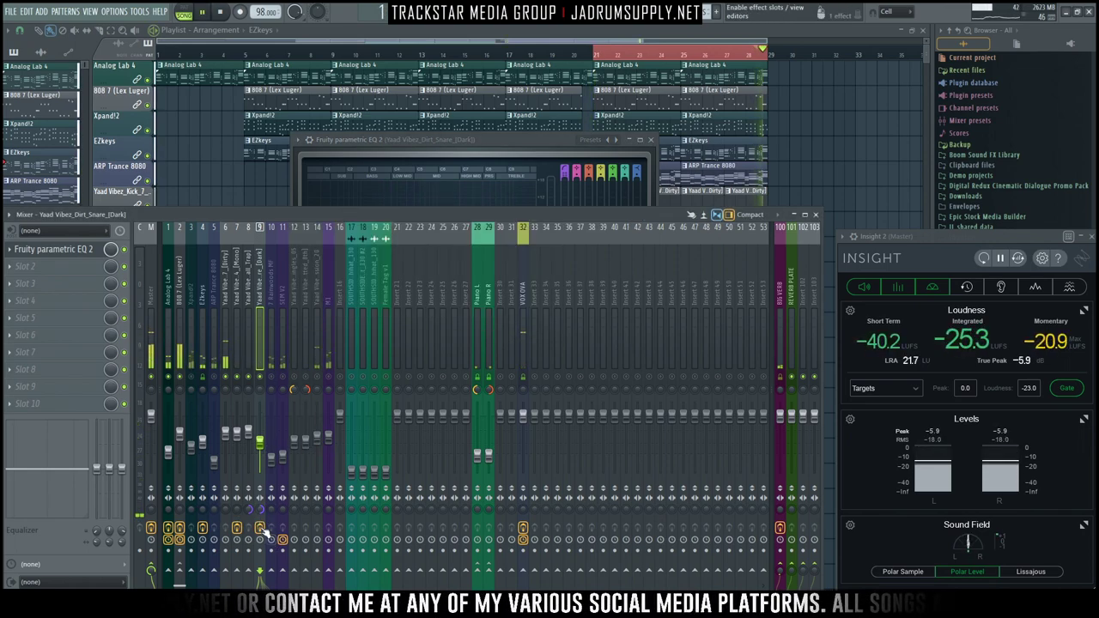
pyautogui.click(261, 443)
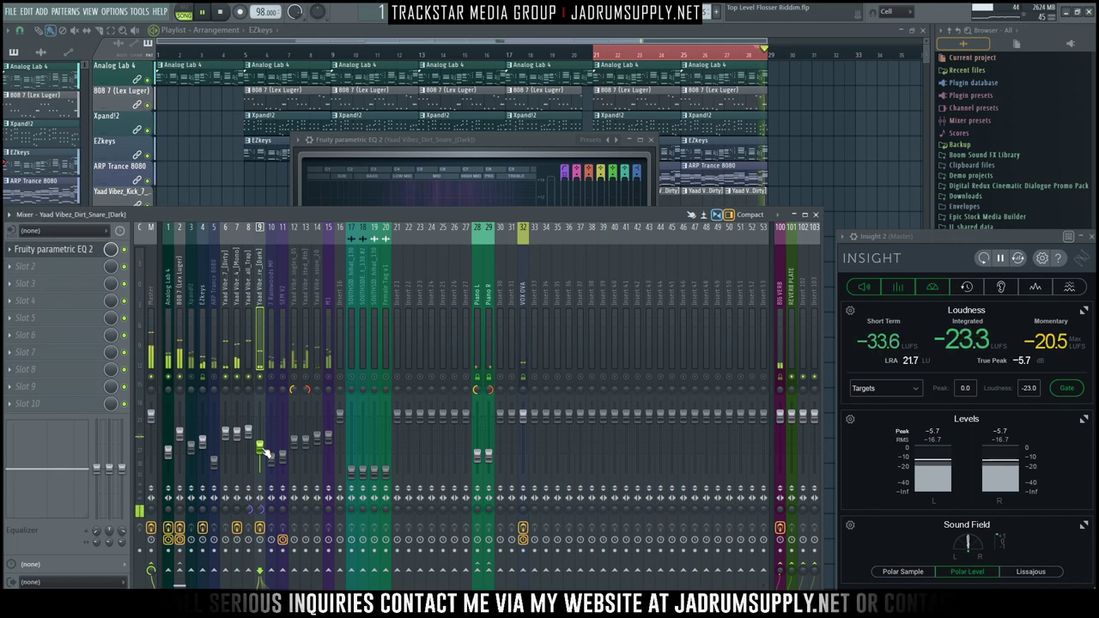
pyautogui.press('space')
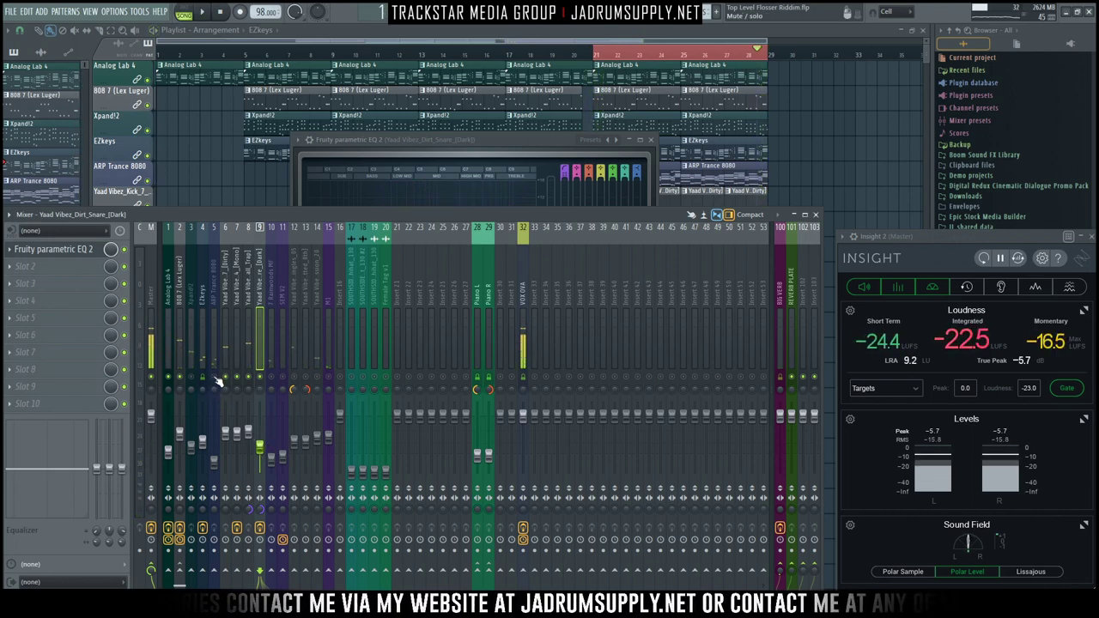
# Step: Bring in and solo ARP Trance 8080 during playback, and insert Fruity parametric EQ 2 in its first effect slot
pyautogui.press('space')
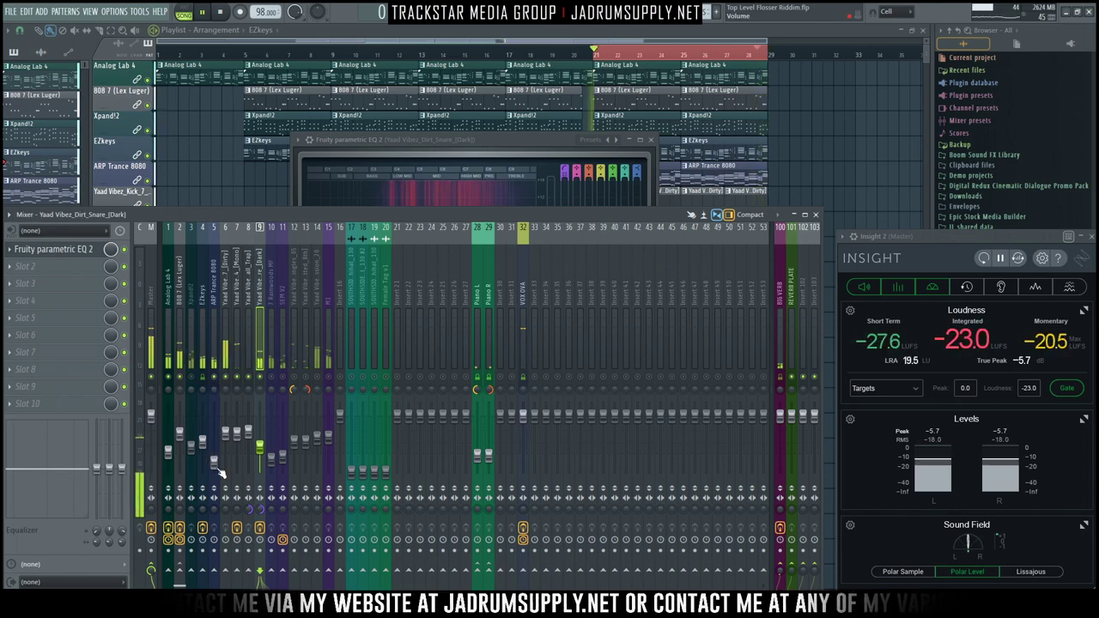
pyautogui.click(217, 380)
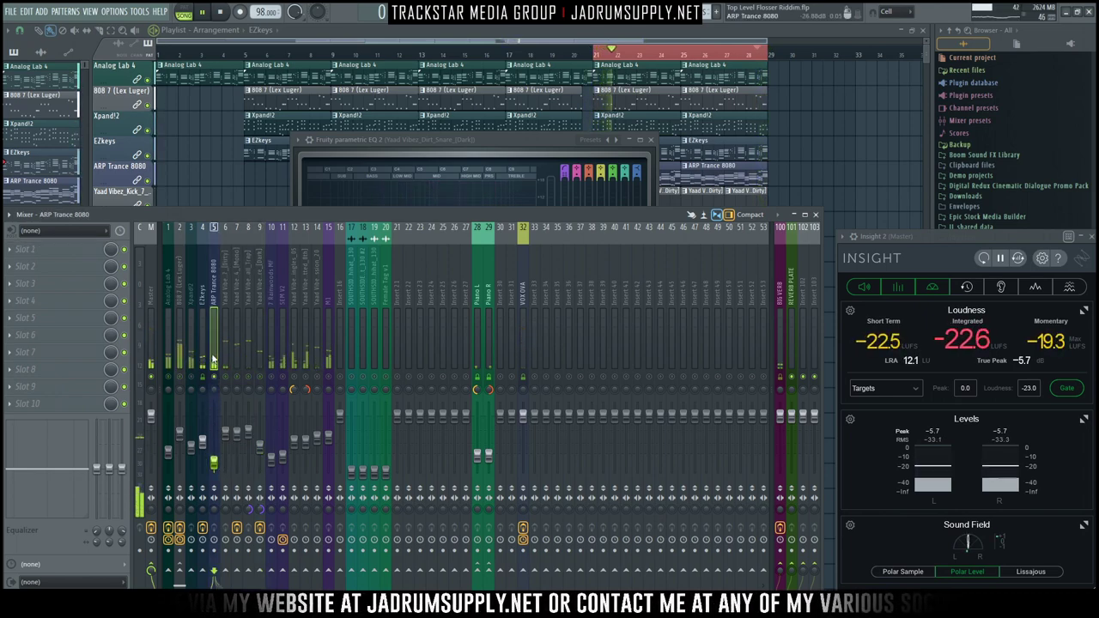
pyautogui.click(90, 250)
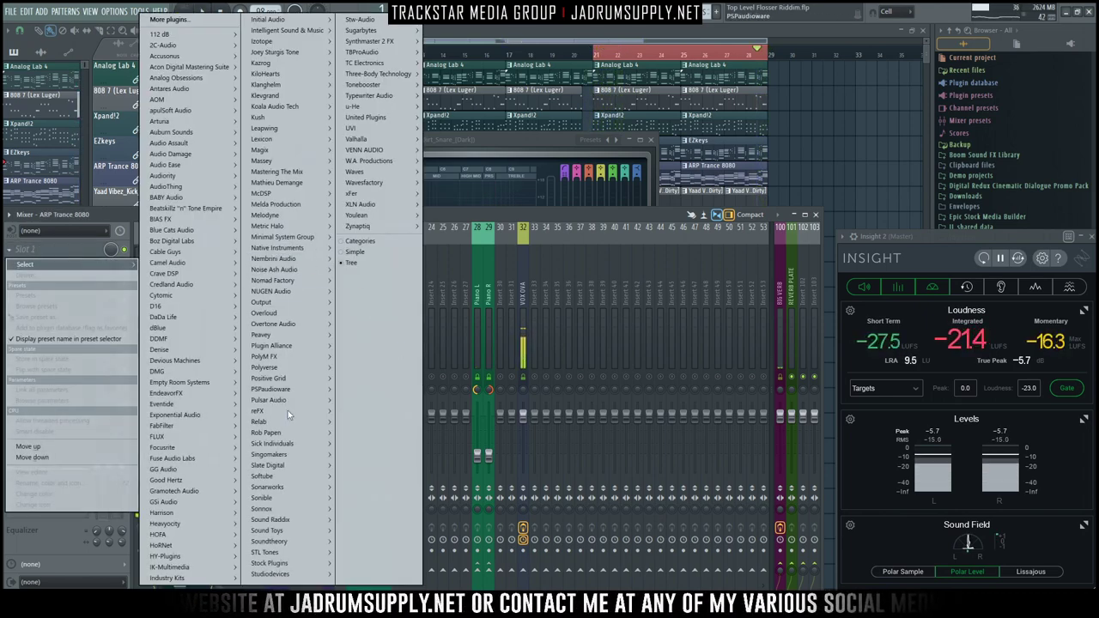
pyautogui.moveTo(290, 568)
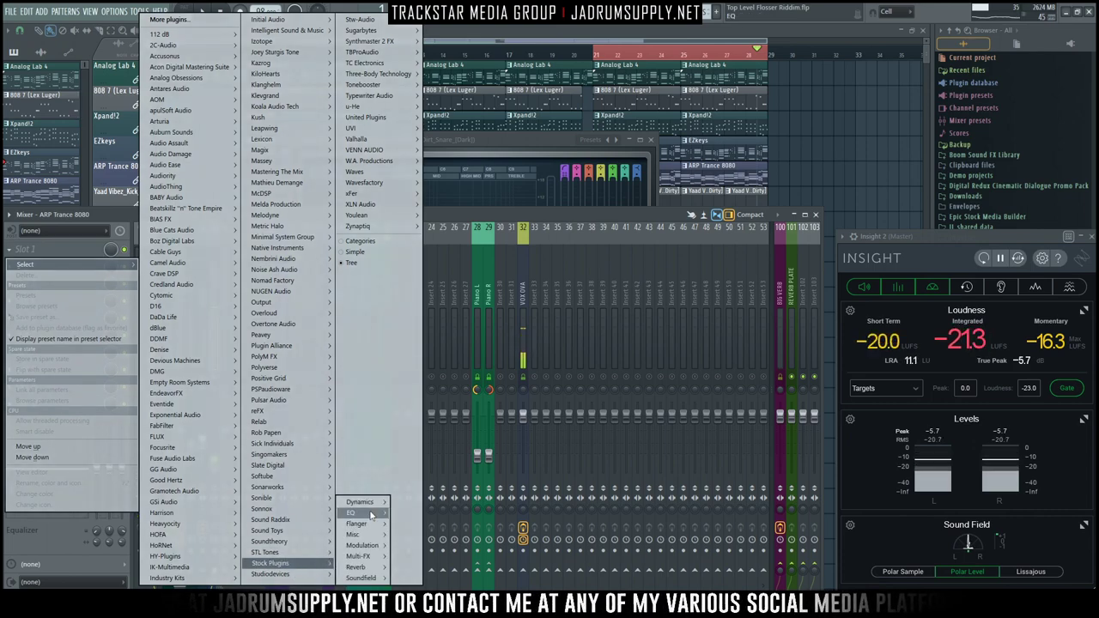
pyautogui.moveTo(354, 512)
pyautogui.click(448, 512)
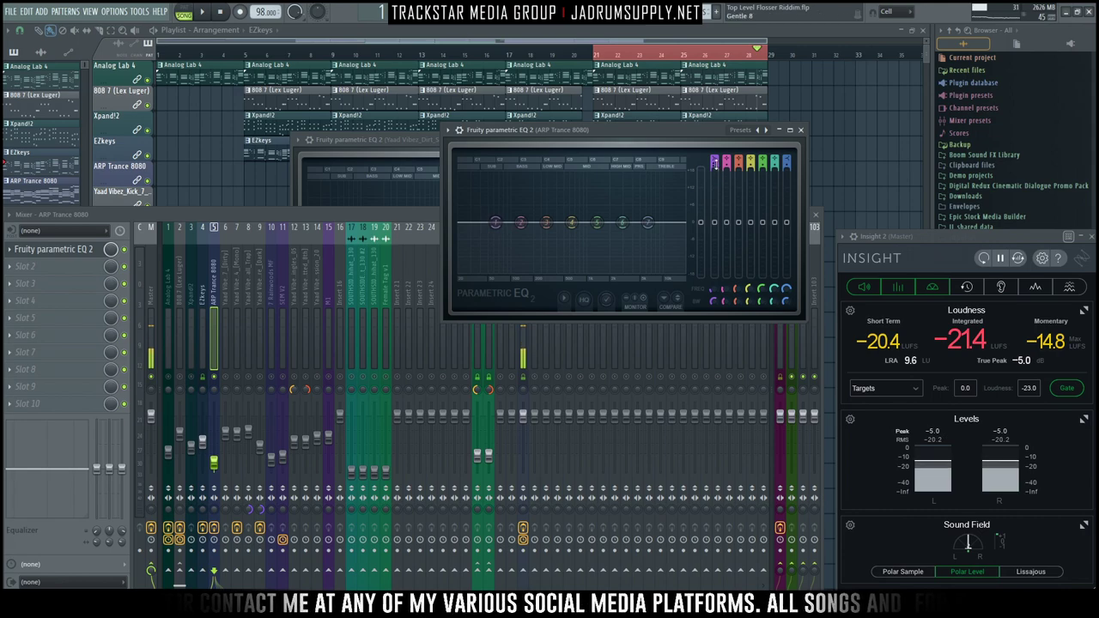
# Step: High-pass ARP Trance 8080 at about 96 Hz and boost its high shelf by about 2.2 dB at 5754 Hz
pyautogui.scroll(2, 714, 161)
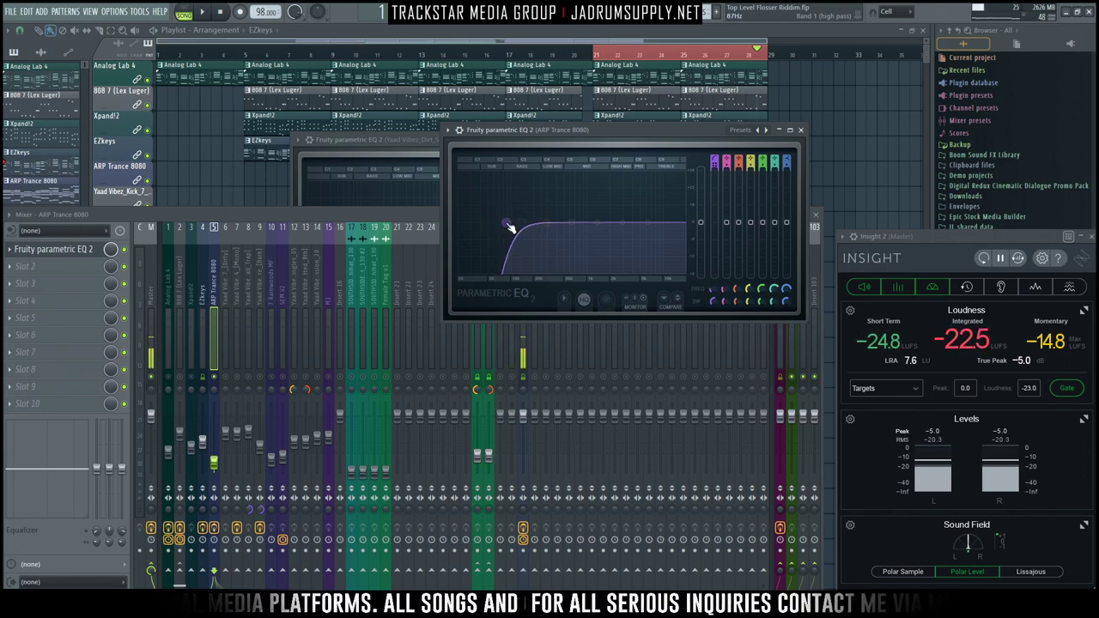
pyautogui.press('space')
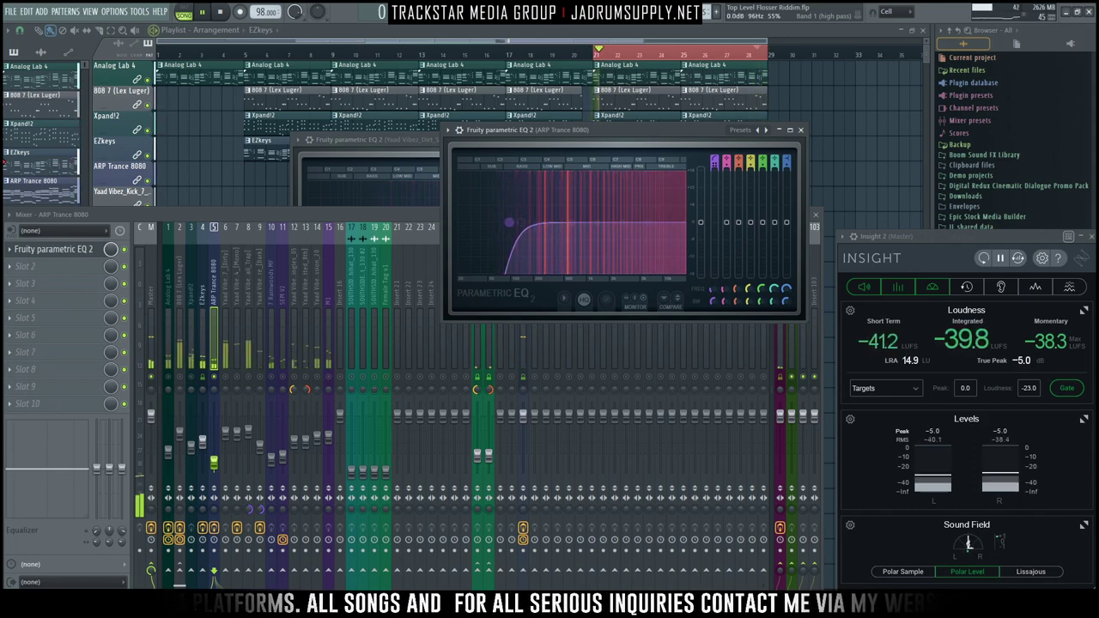
pyautogui.moveTo(644, 222); pyautogui.dragTo(645, 216)
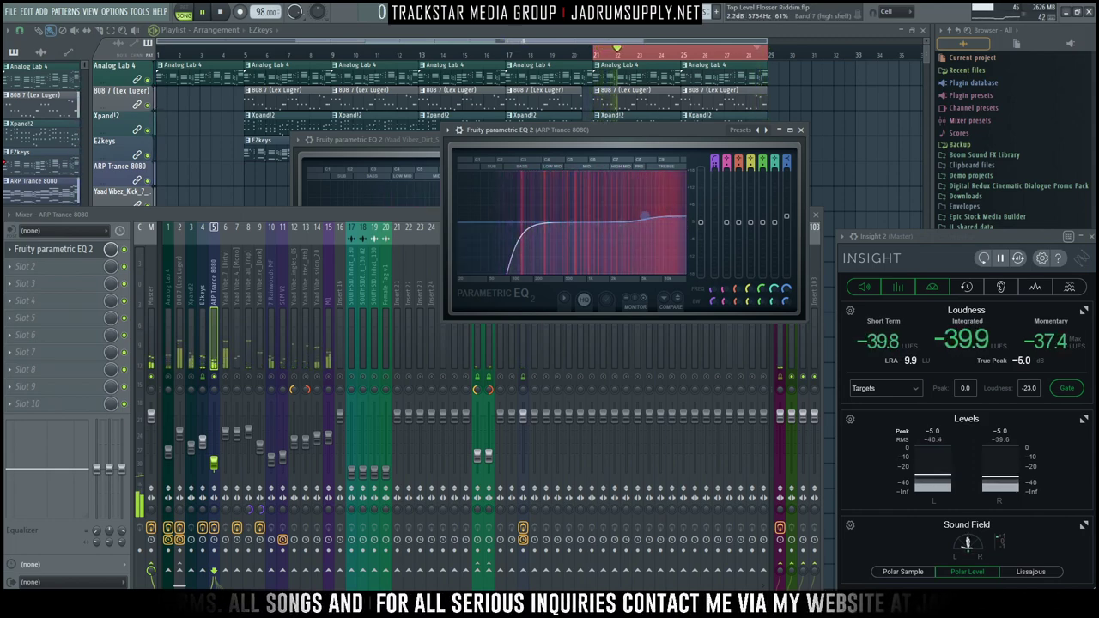
# Step: Raise the ARP Trance 8080 high-pass cutoff further and cut a narrow notch in the low mids with band 4
pyautogui.moveTo(486, 225); pyautogui.dragTo(519, 223)
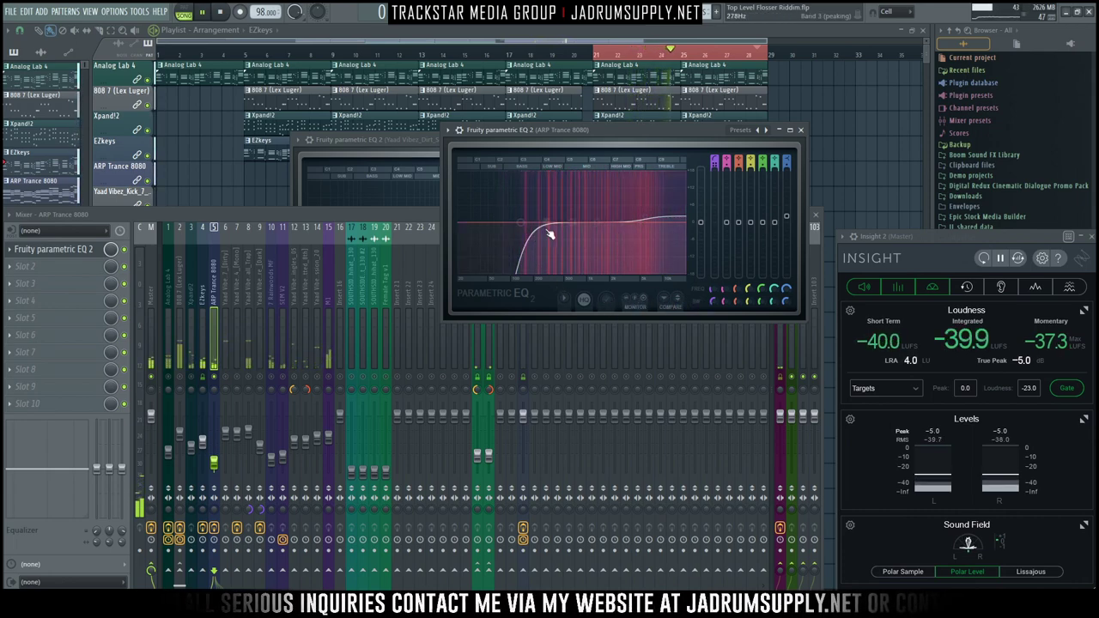
pyautogui.moveTo(571, 222)
pyautogui.mouseDown()
pyautogui.moveTo(559, 176)
pyautogui.moveTo(557, 237)
pyautogui.mouseUp()
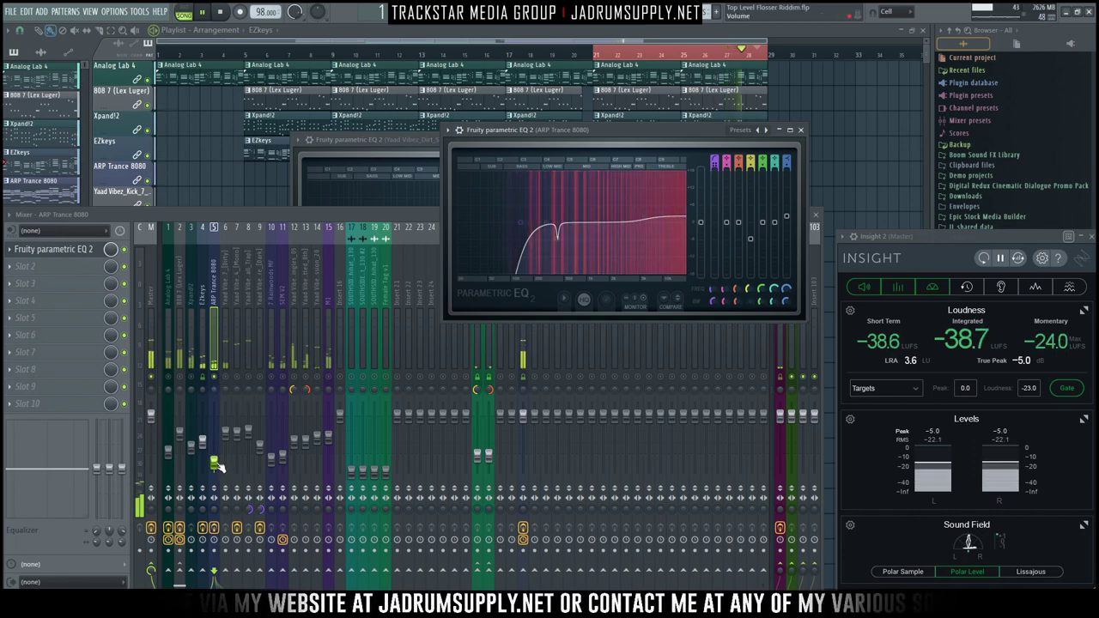
pyautogui.click(436, 328)
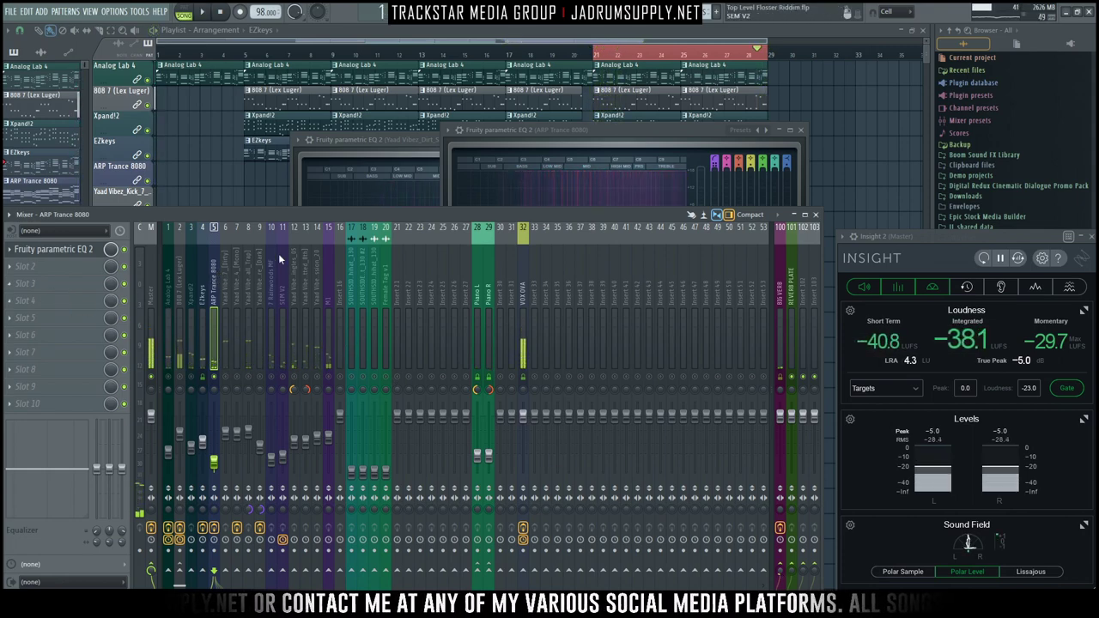
# Step: Insert the Polyverse Wider plugin in ARP Trance 8080's second effect slot and set its width to 100%
pyautogui.click(36, 272)
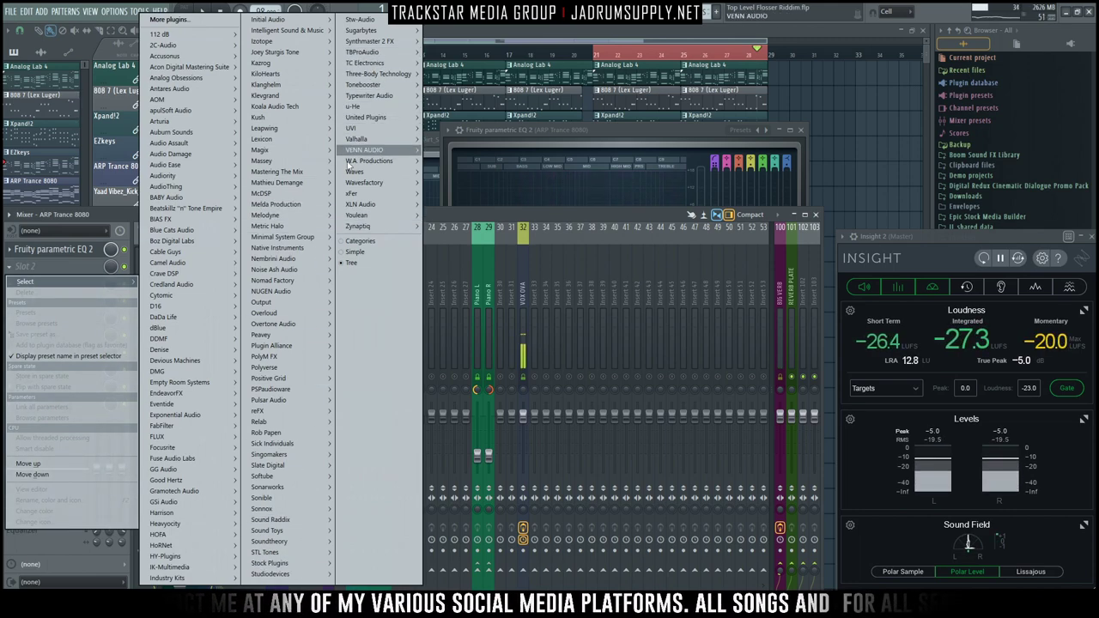
pyautogui.click(360, 411)
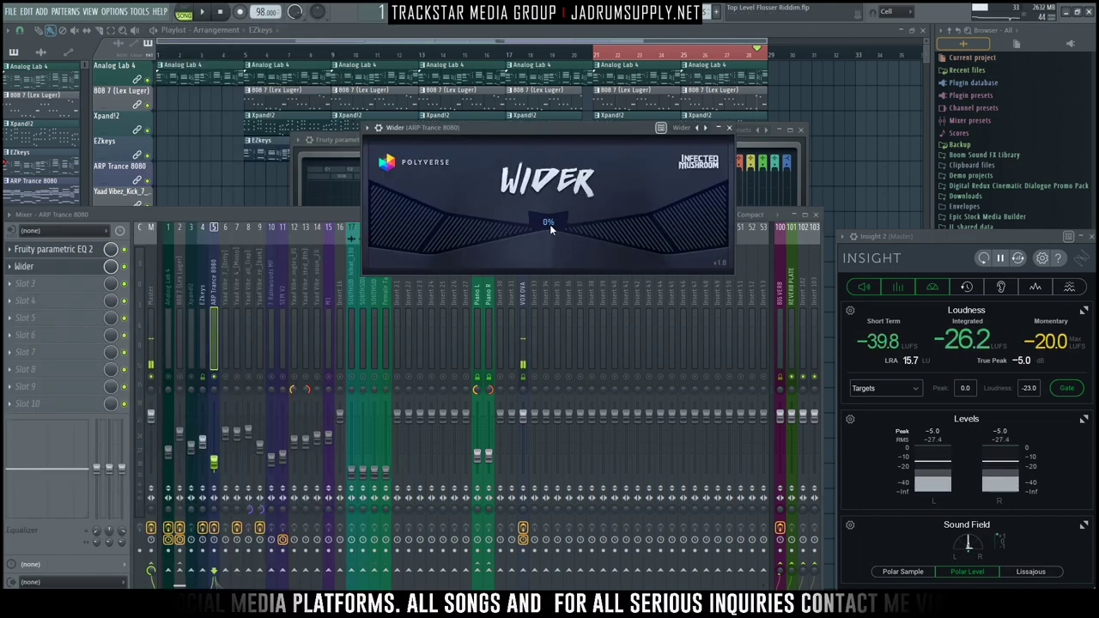
pyautogui.moveTo(545, 204); pyautogui.dragTo(528, 131)
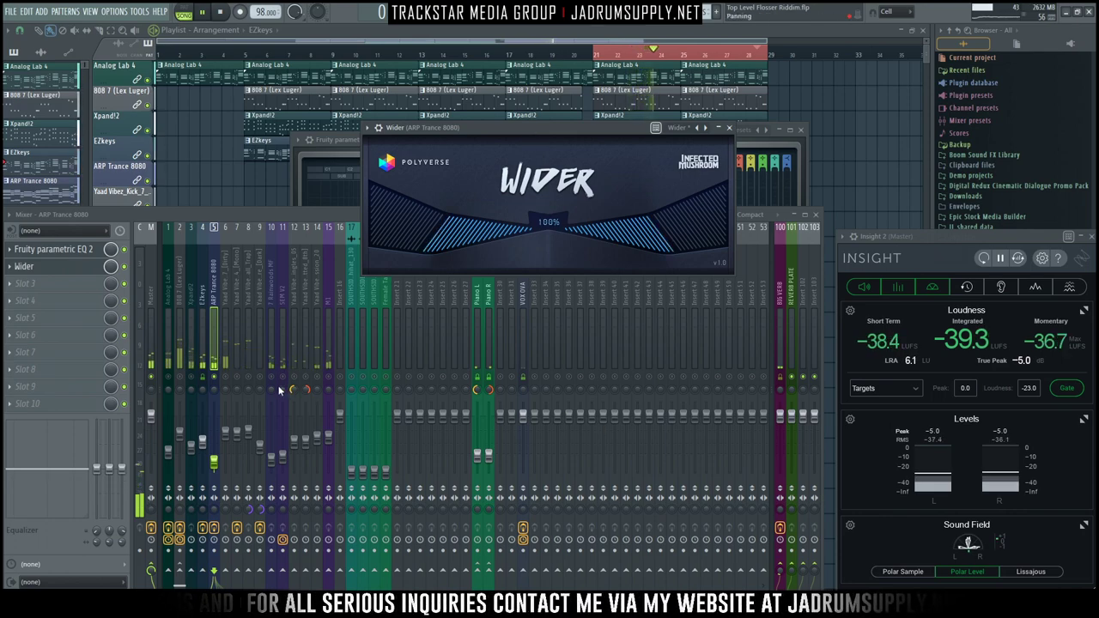
# Step: Bypass Wider on ARP Trance 8080 and compare the track soloed against the full mix during playback
pyautogui.click(127, 271)
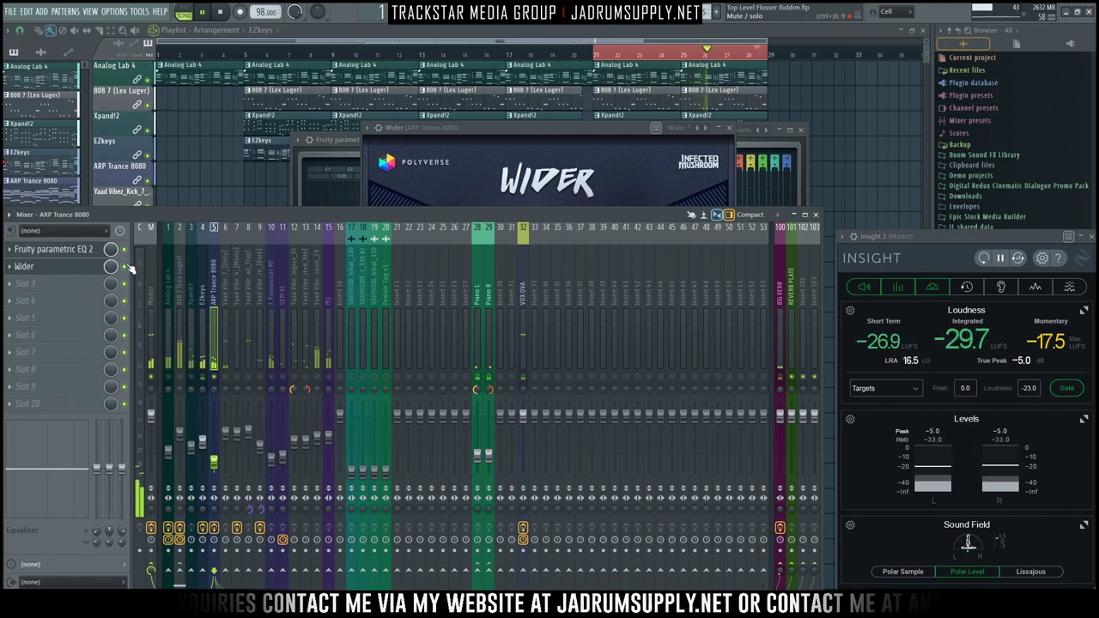
pyautogui.rightClick(217, 379)
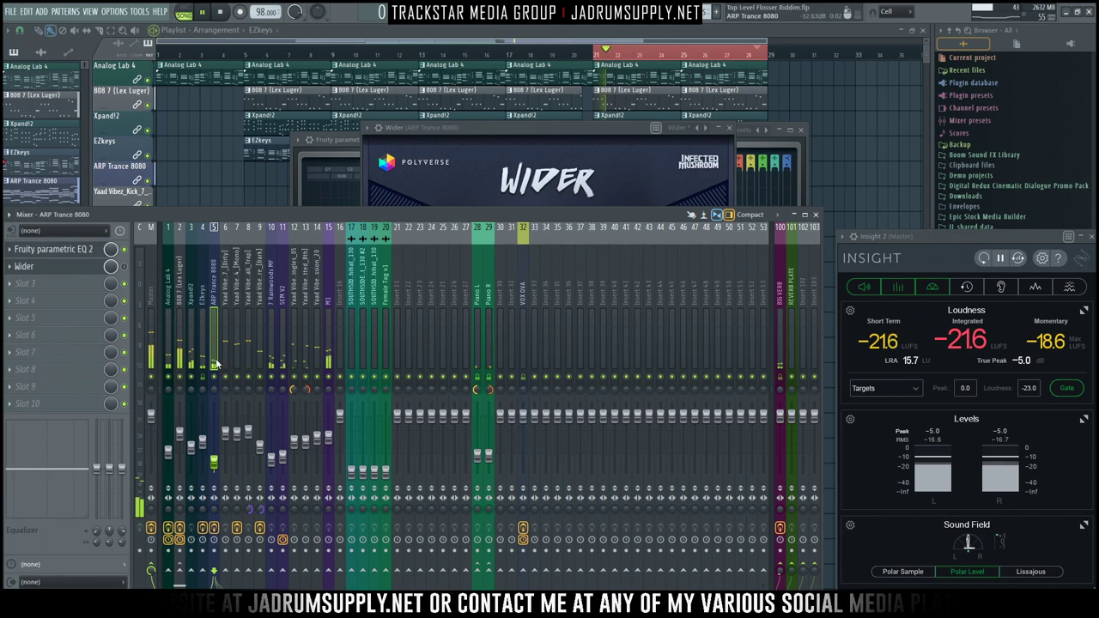
pyautogui.rightClick(218, 379)
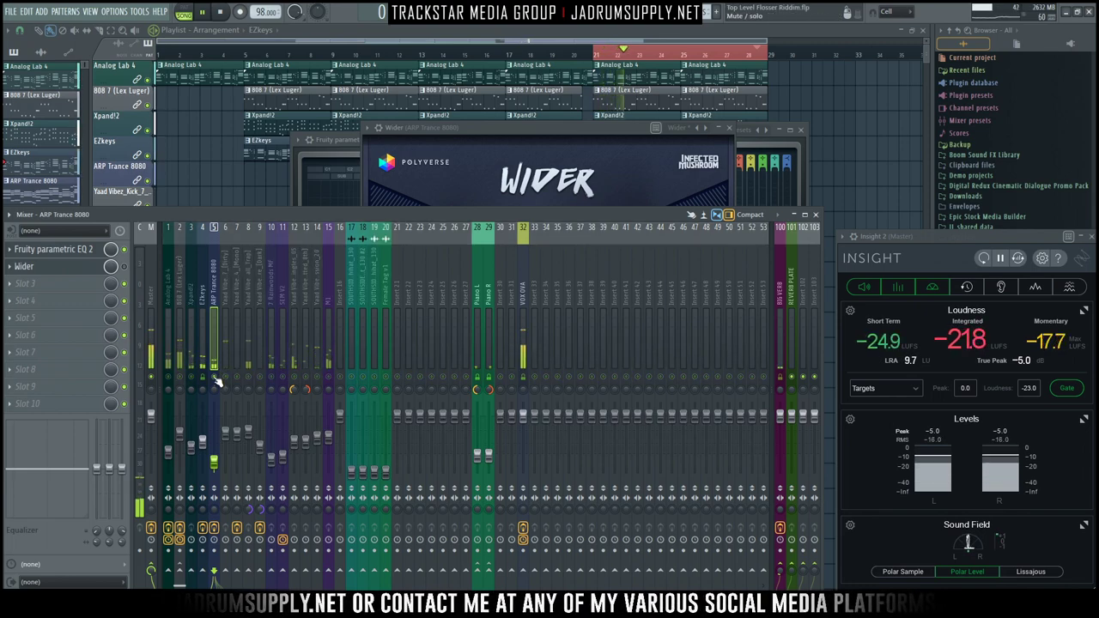
pyautogui.rightClick(217, 379)
pyautogui.click(217, 380)
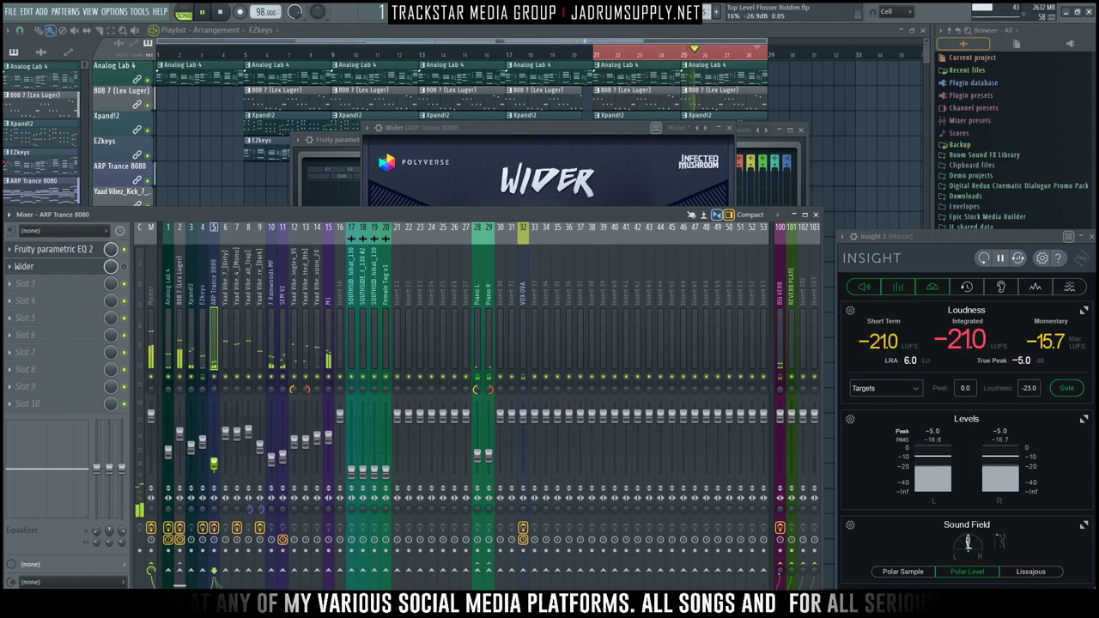
# Step: Solo 808 7 (Lex Luger), then bring ARP Trance 8080 and Xpand!2 into the playback
pyautogui.rightClick(180, 377)
pyautogui.click(213, 378)
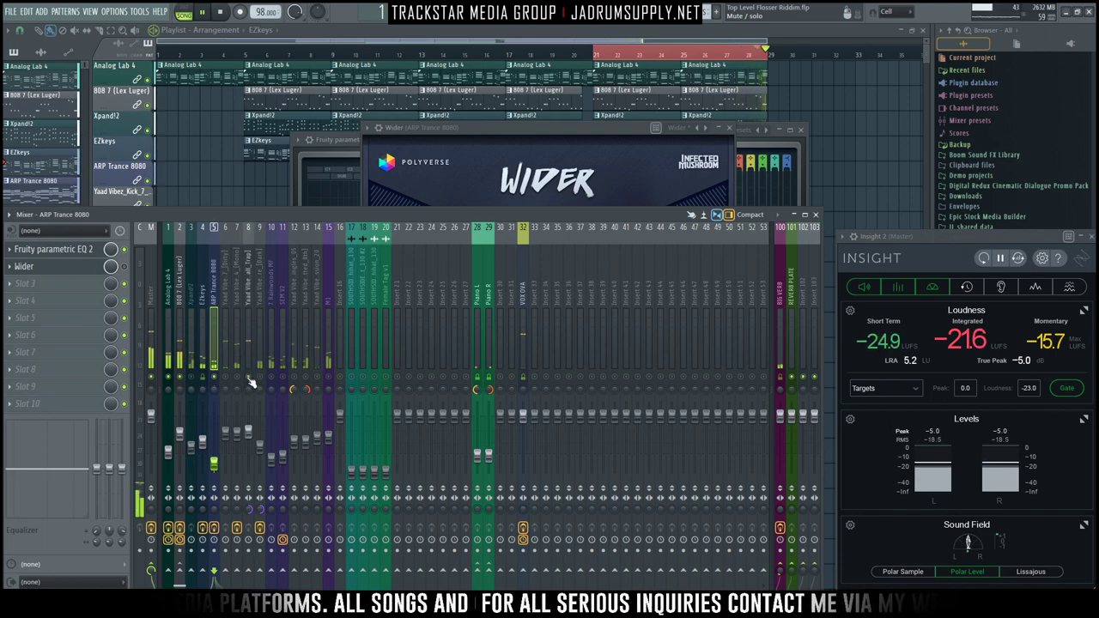
pyautogui.click(191, 377)
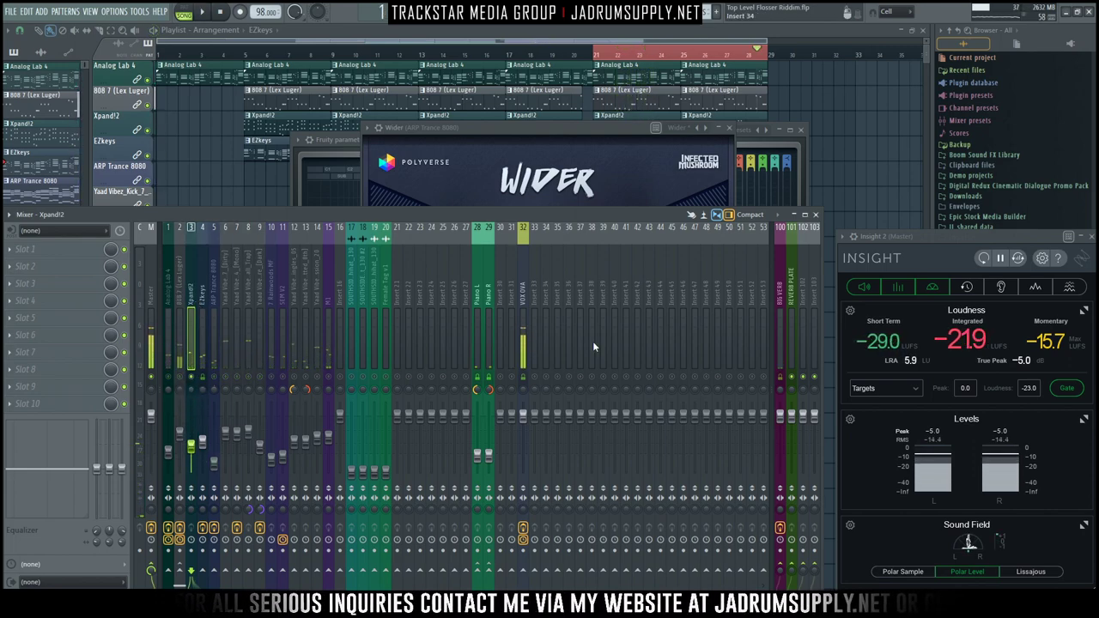
# Step: Load the TOP END AIR effects chain on mixer insert 103, then reselect Xpand!2 and audition it
pyautogui.rightClick(811, 273)
pyautogui.moveTo(848, 286)
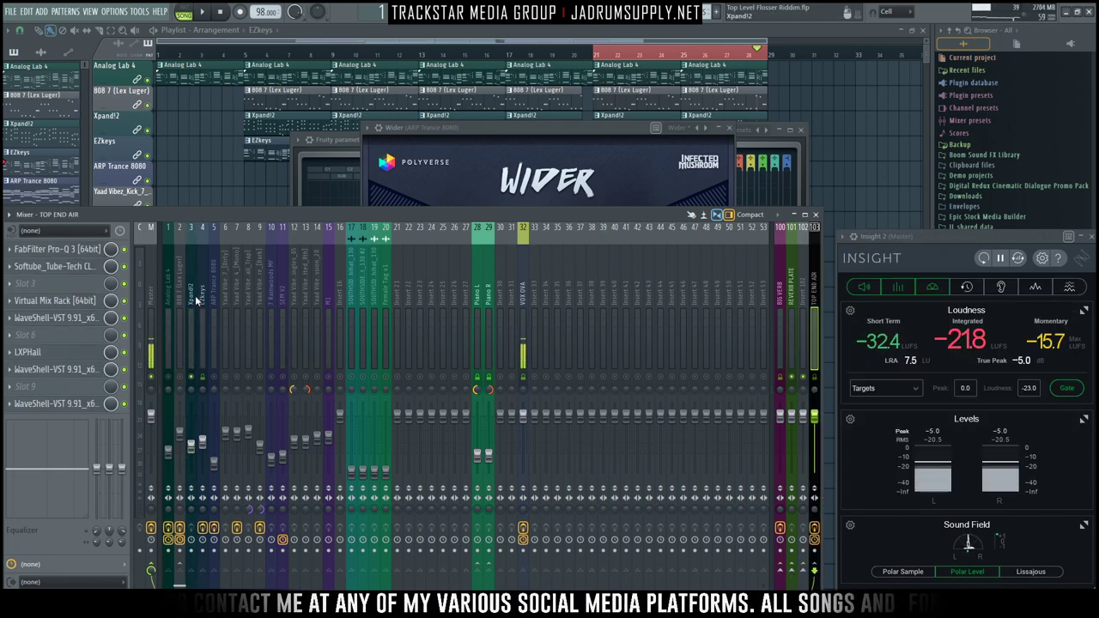
pyautogui.click(195, 295)
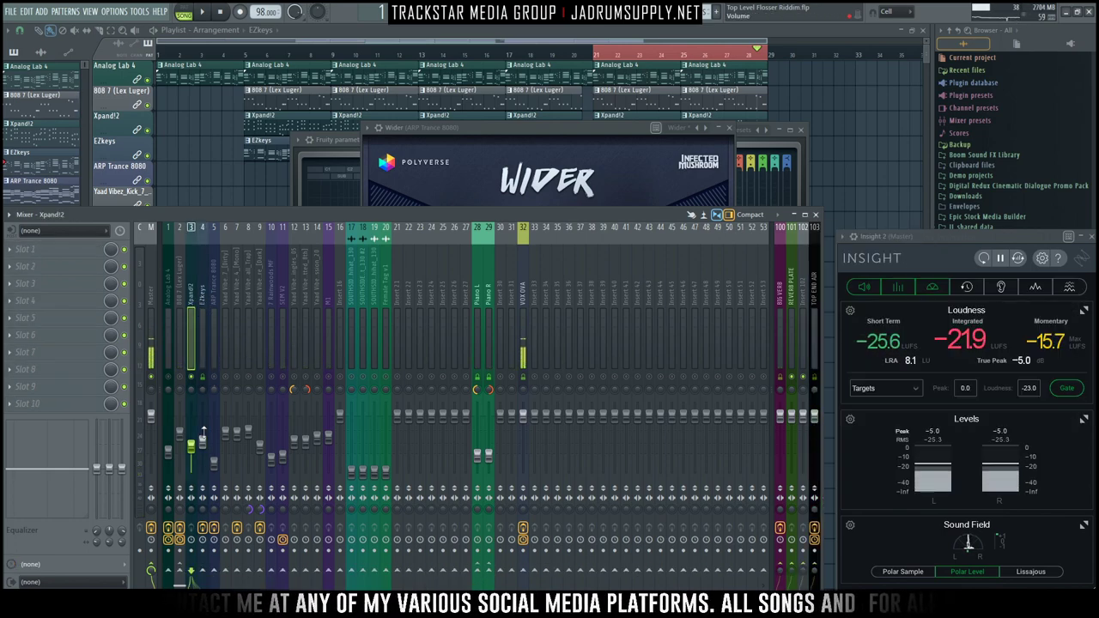
pyautogui.press('space')
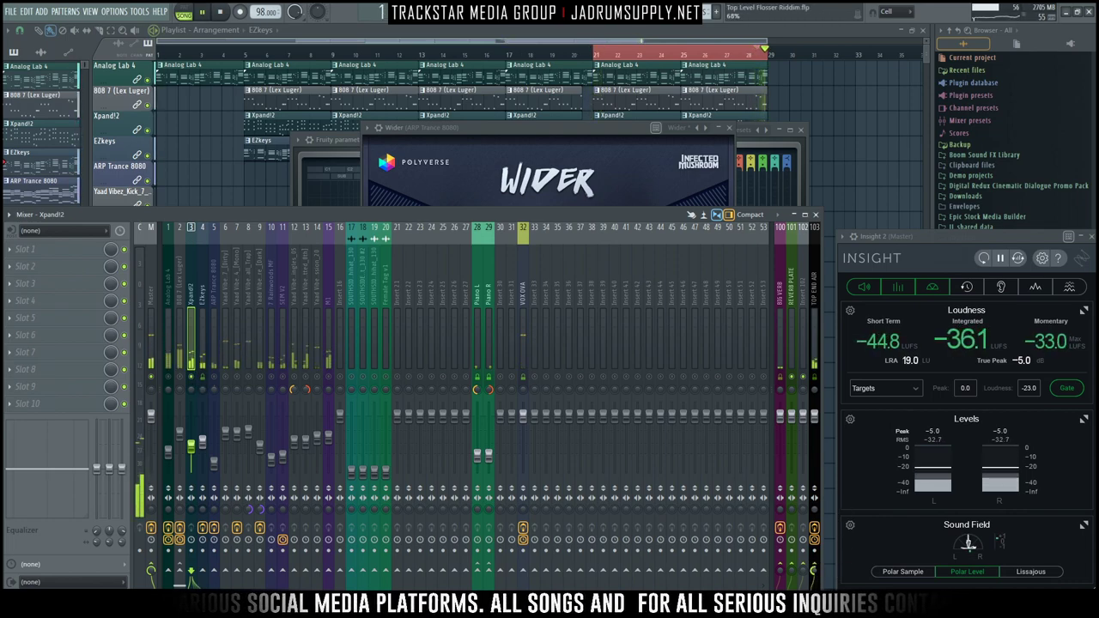
pyautogui.press('space')
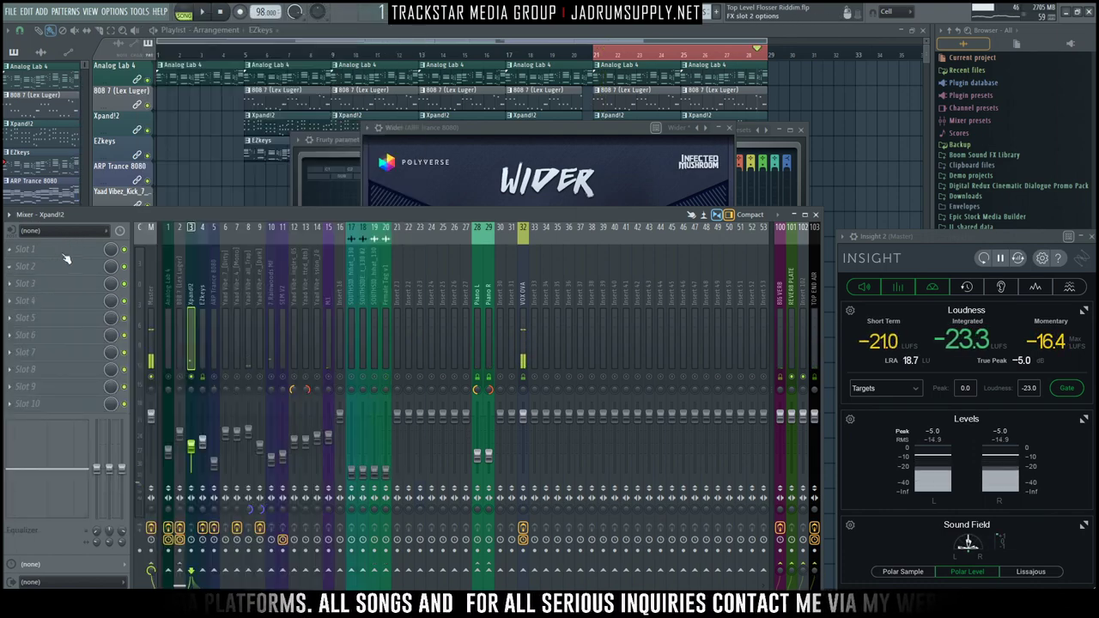
# Step: Insert Fruity parametric EQ 2 in Xpand!2's first effect slot with HQ mode on
pyautogui.click(48, 250)
pyautogui.click(257, 283)
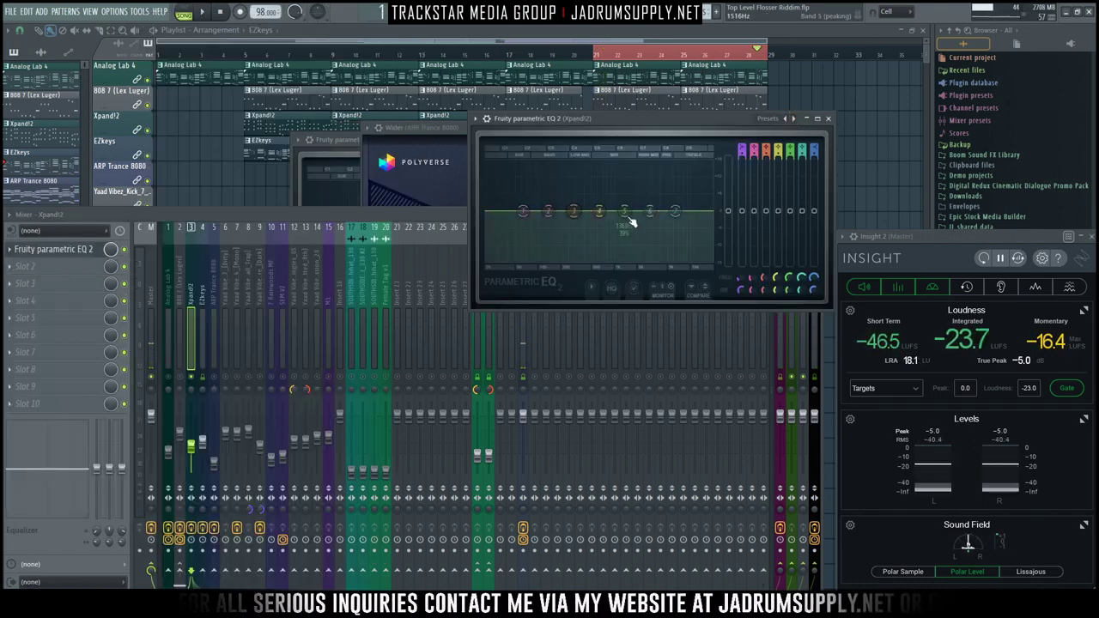
pyautogui.press('space')
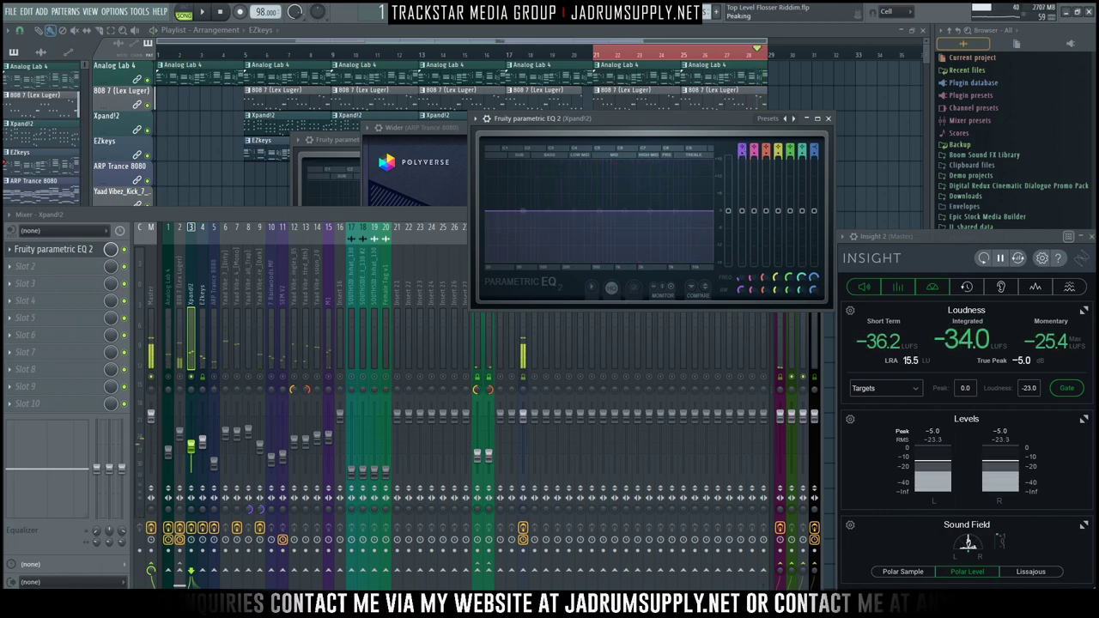
# Step: High-pass Xpand!2 with band 1, setting its cutoff above 54 Hz, and slightly boost the high shelf at 5554 Hz
pyautogui.scroll(-3, 741, 277)
pyautogui.press('space')
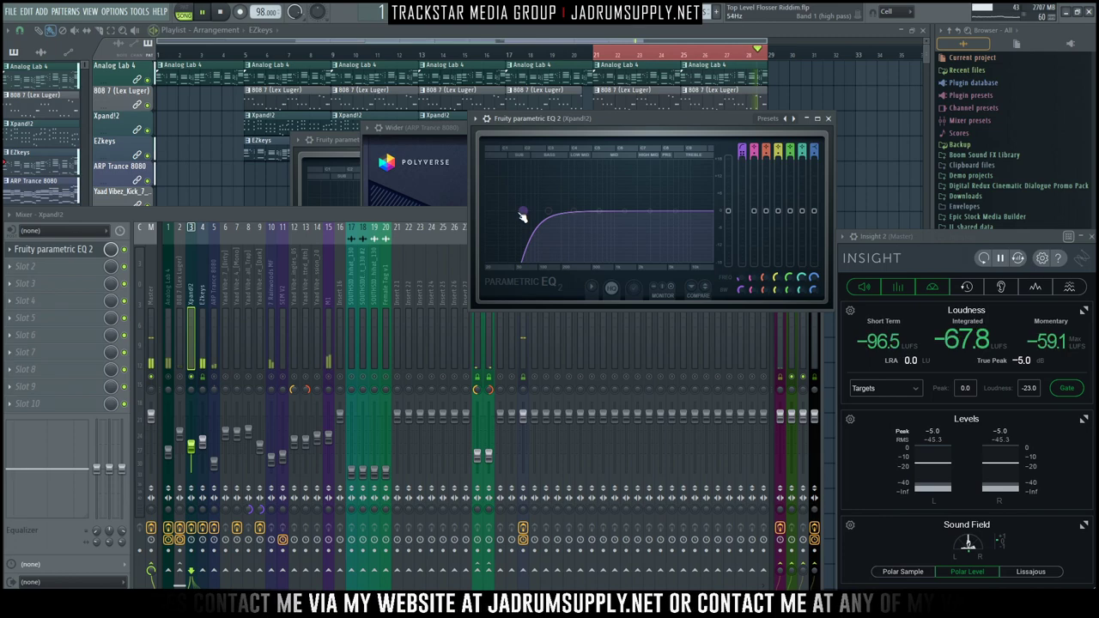
pyautogui.moveTo(529, 213); pyautogui.dragTo(532, 214)
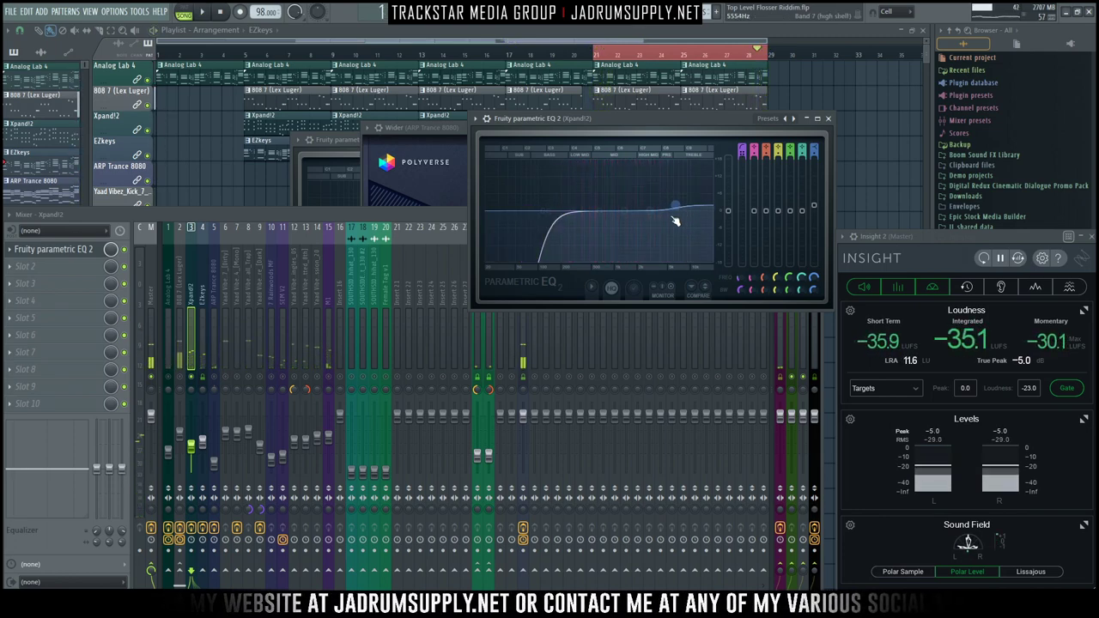
# Step: Sweep for resonances in Xpand!2 during playback and cut three narrow mid-range notches, the highest at about 2107 Hz
pyautogui.press('space')
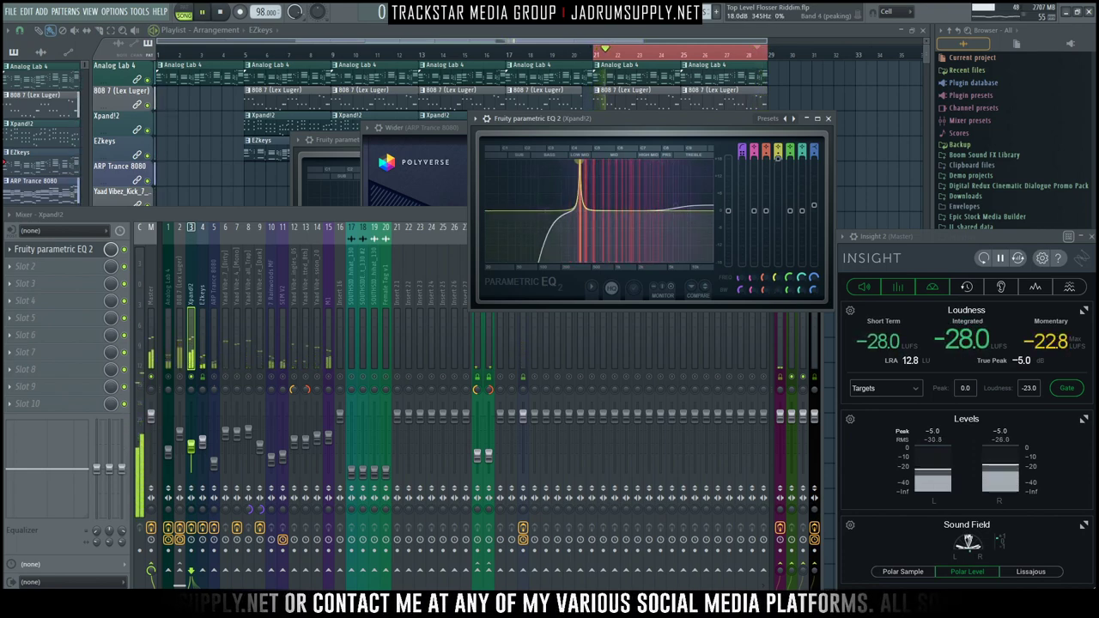
pyautogui.moveTo(580, 163); pyautogui.dragTo(641, 222)
pyautogui.scroll(-3, 642, 200)
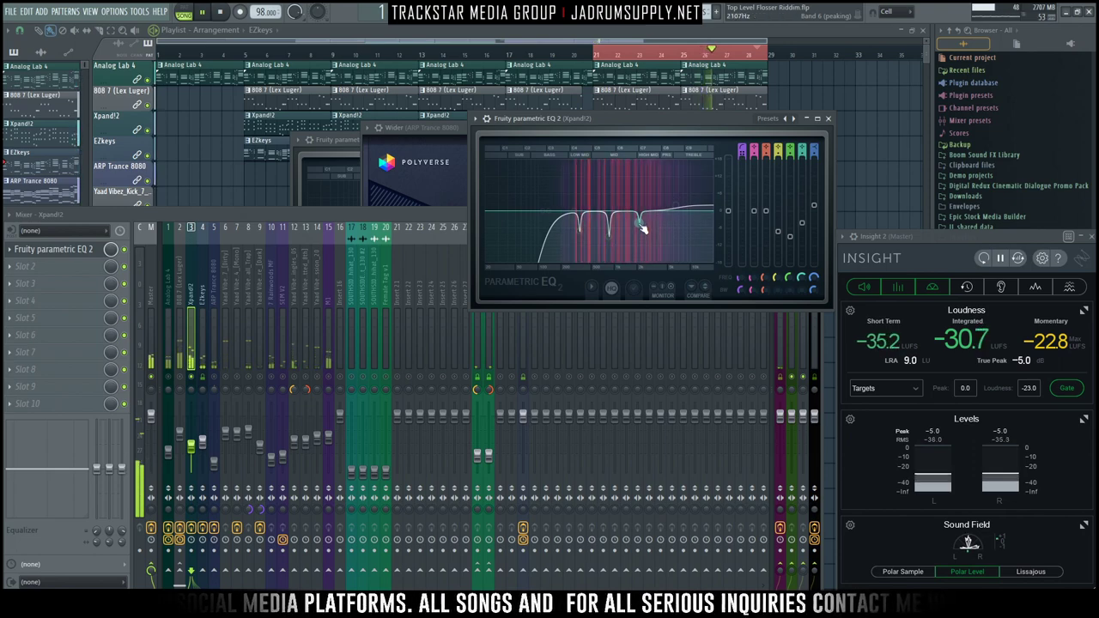
pyautogui.moveTo(491, 220); pyautogui.dragTo(544, 210)
pyautogui.scroll(-2, 546, 213)
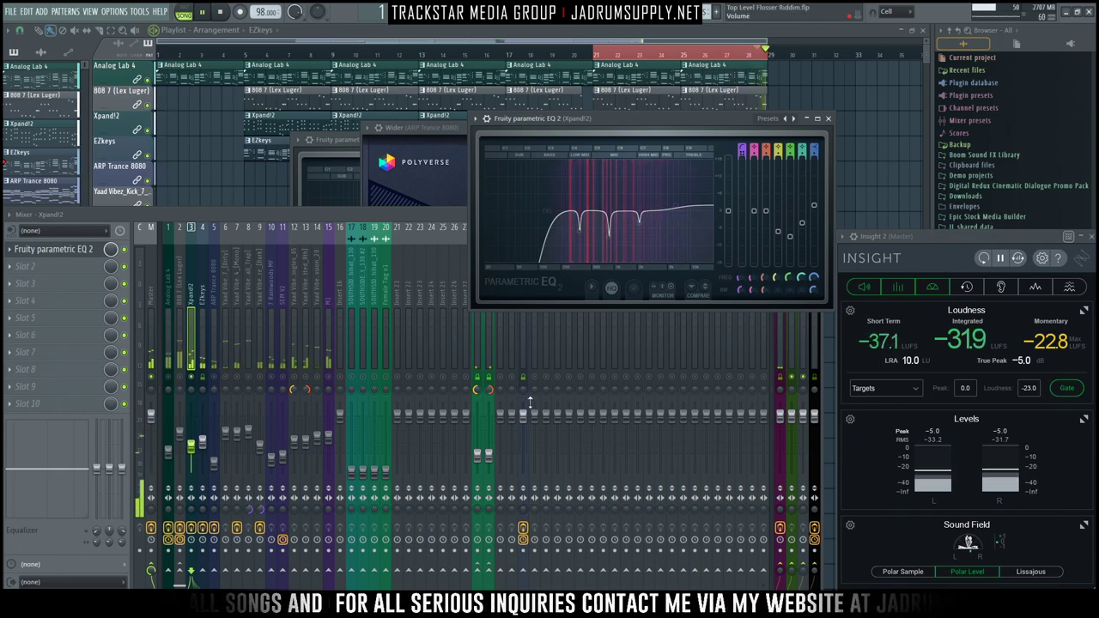
# Step: Insert Fruity Stereo Shaper in Xpand!2's second effect slot and choose its Delay preset
pyautogui.click(191, 345)
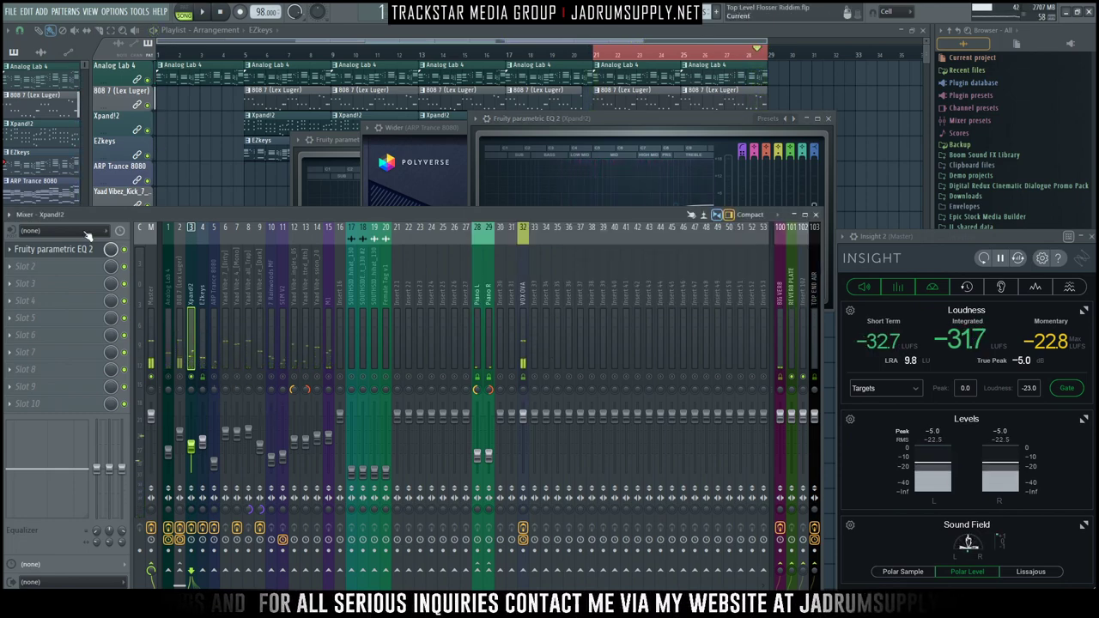
pyautogui.click(69, 269)
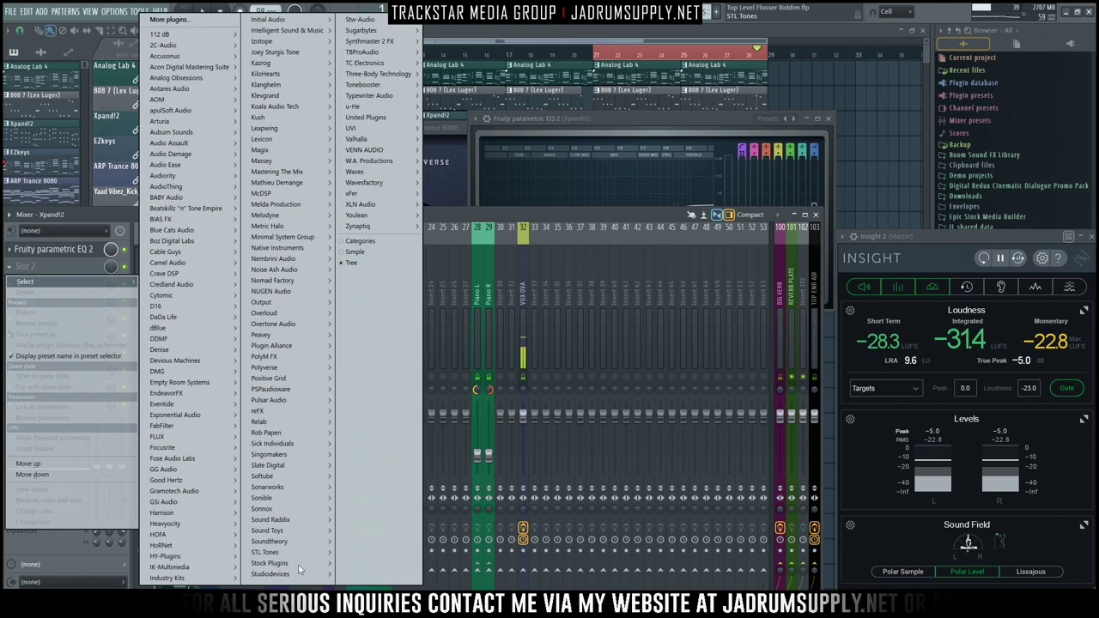
pyautogui.moveTo(309, 563)
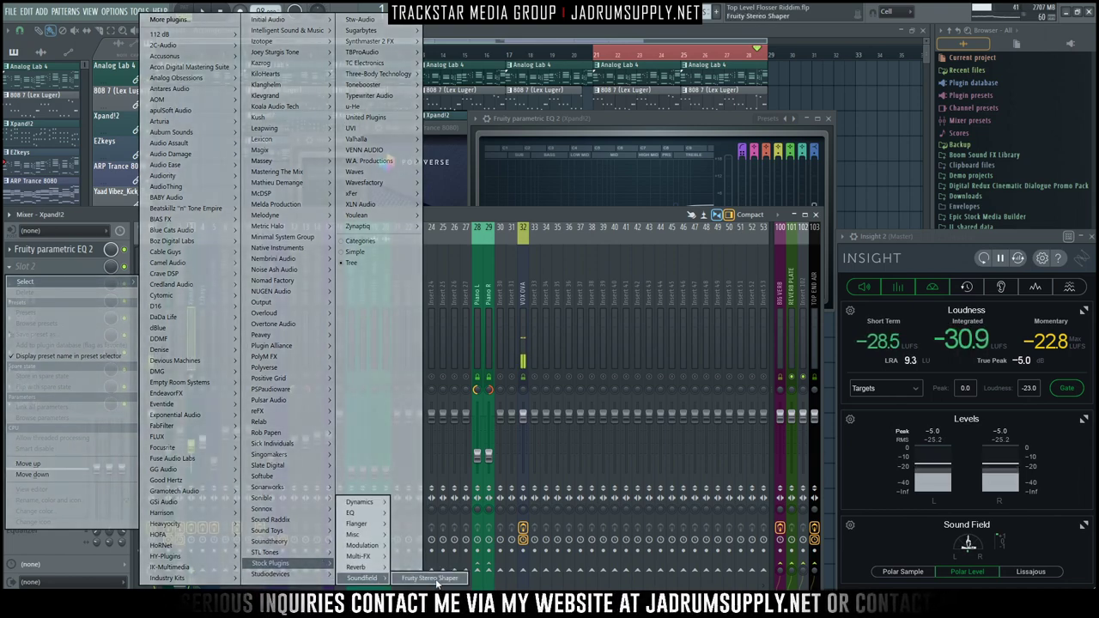
pyautogui.click(428, 578)
pyautogui.click(452, 144)
pyautogui.click(470, 54)
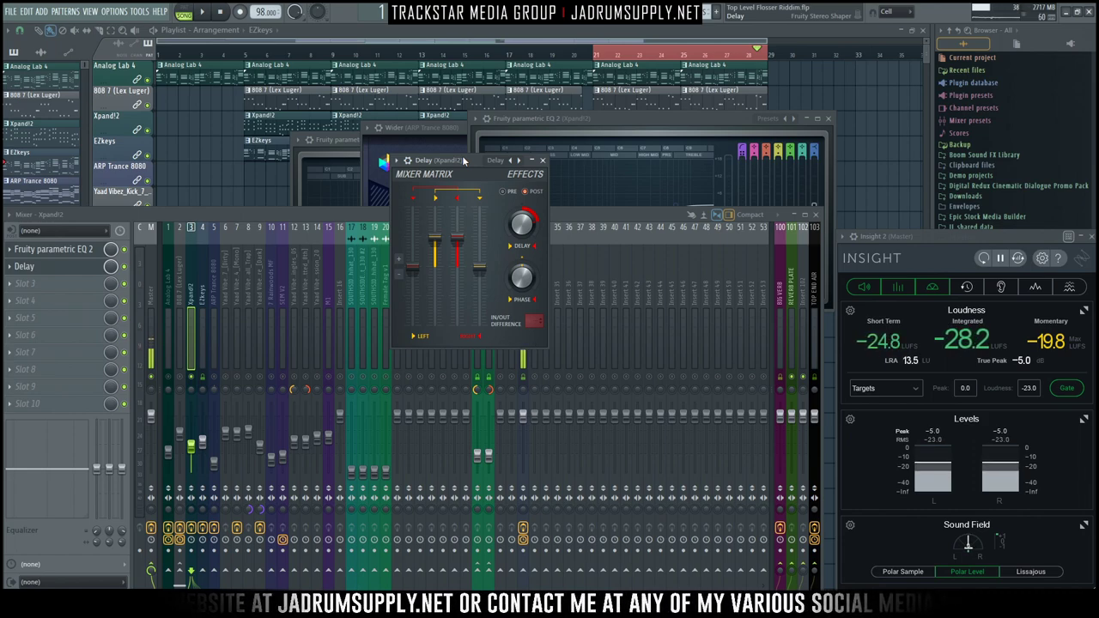
# Step: Adjust the Stereo Shaper's left/right delay on Xpand!2 to about 3.6 ms right during playback
pyautogui.press('space')
pyautogui.moveTo(522, 224); pyautogui.dragTo(521, 229)
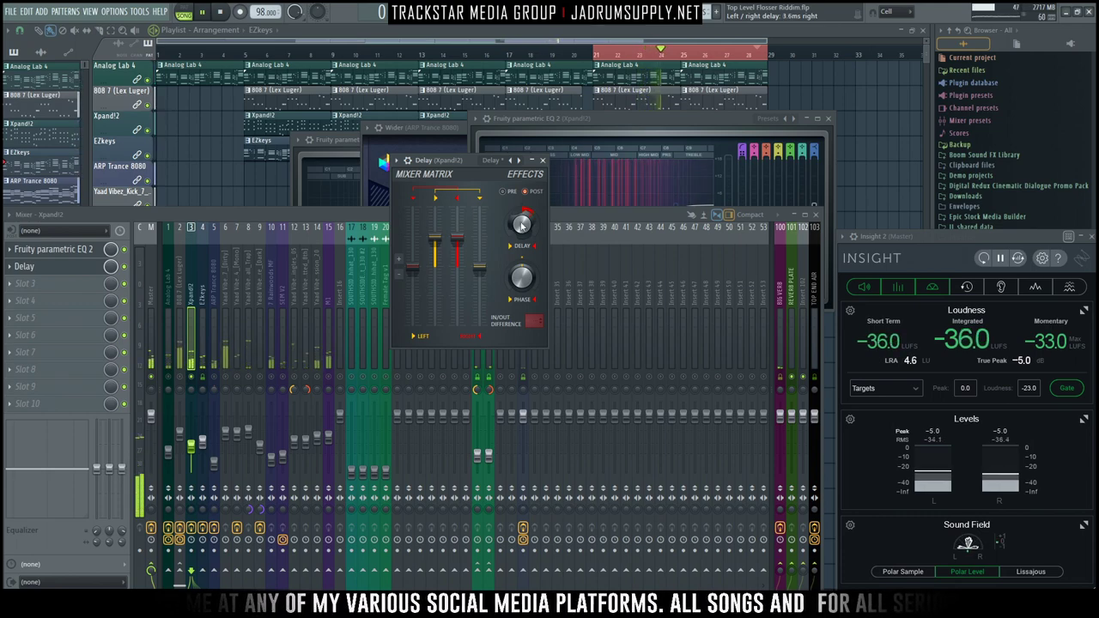
pyautogui.moveTo(448, 161); pyautogui.dragTo(367, 105)
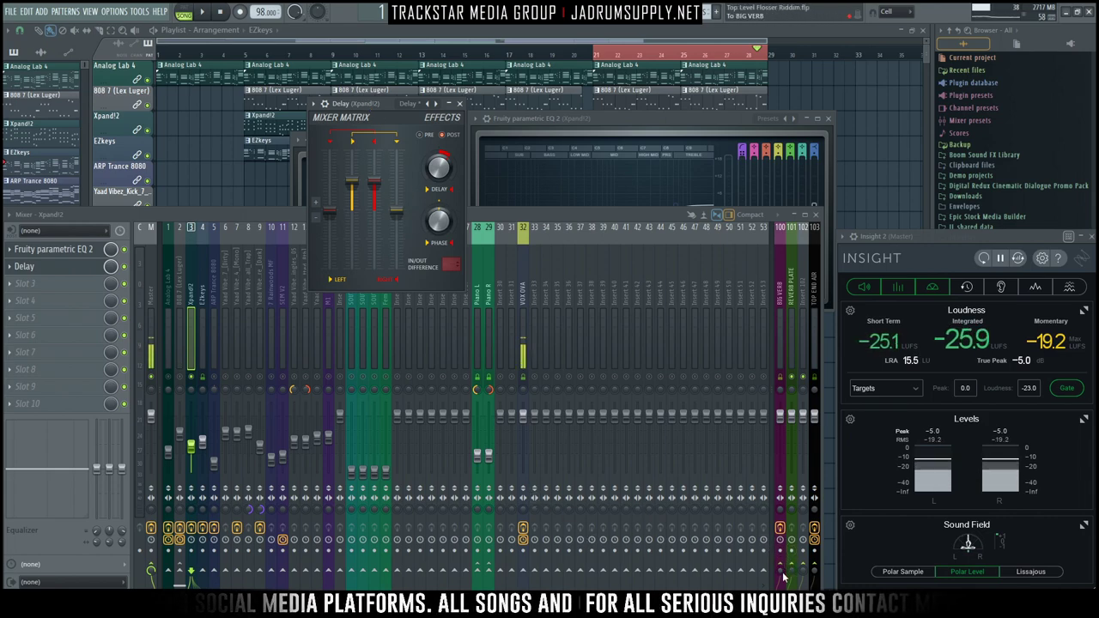
# Step: Unsolo Xpand!2 and play the full mix to check how the widened track sits
pyautogui.click(198, 386)
pyautogui.press('space')
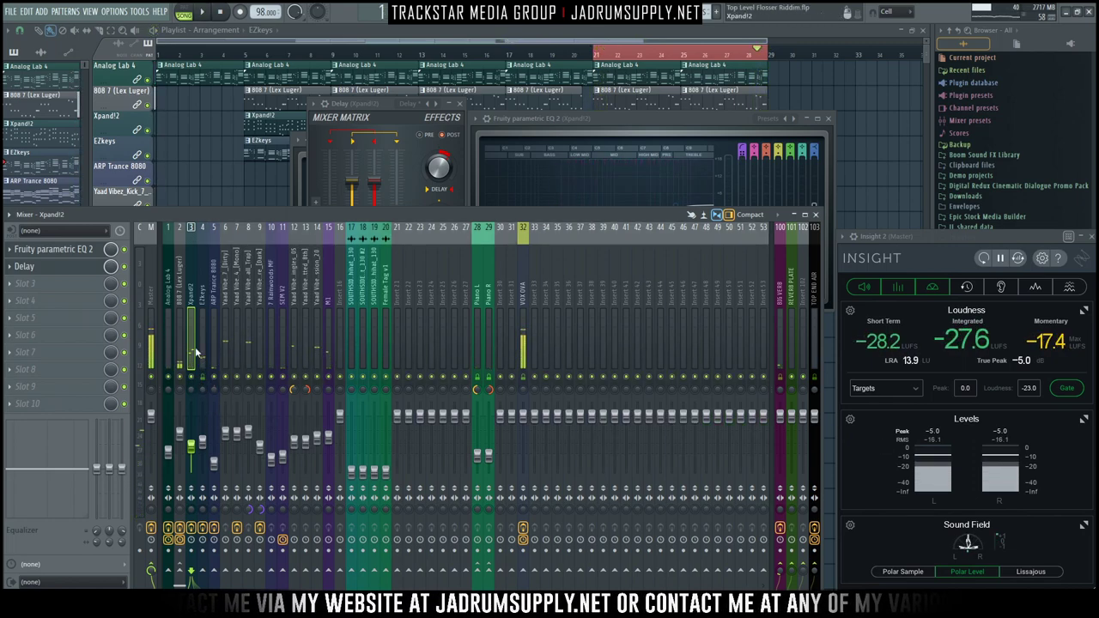
pyautogui.press('space')
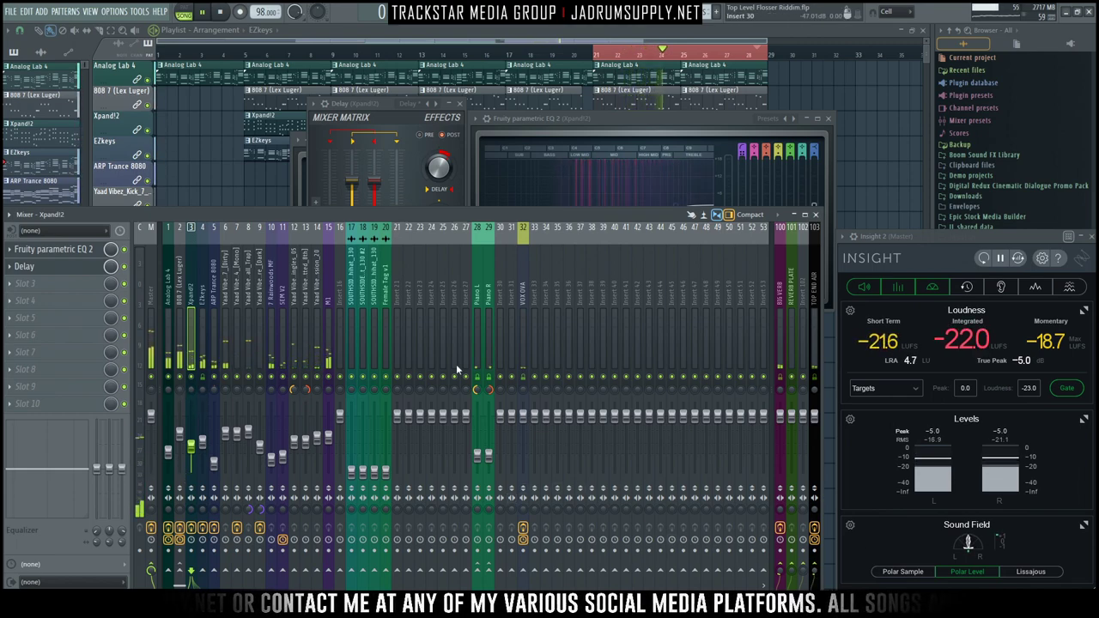
# Step: Solo Xpand!2 and progressively bring in Analog Lab 4, EZkeys, ARP Trance 8080 and the Yaad Vibez drum and percussion tracks
pyautogui.rightClick(190, 376)
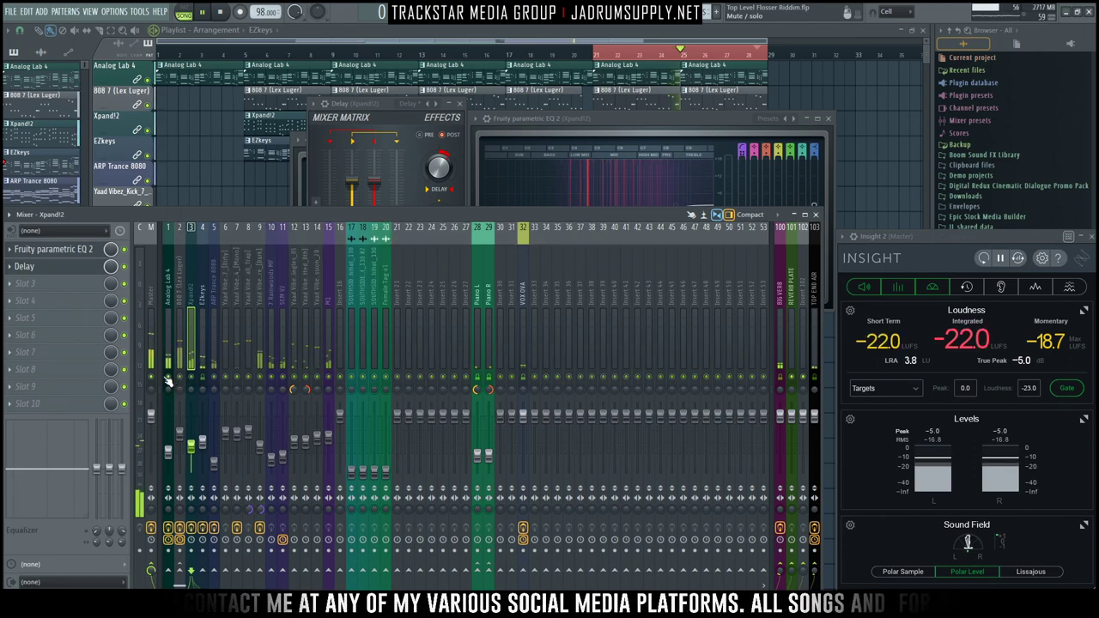
pyautogui.click(203, 377)
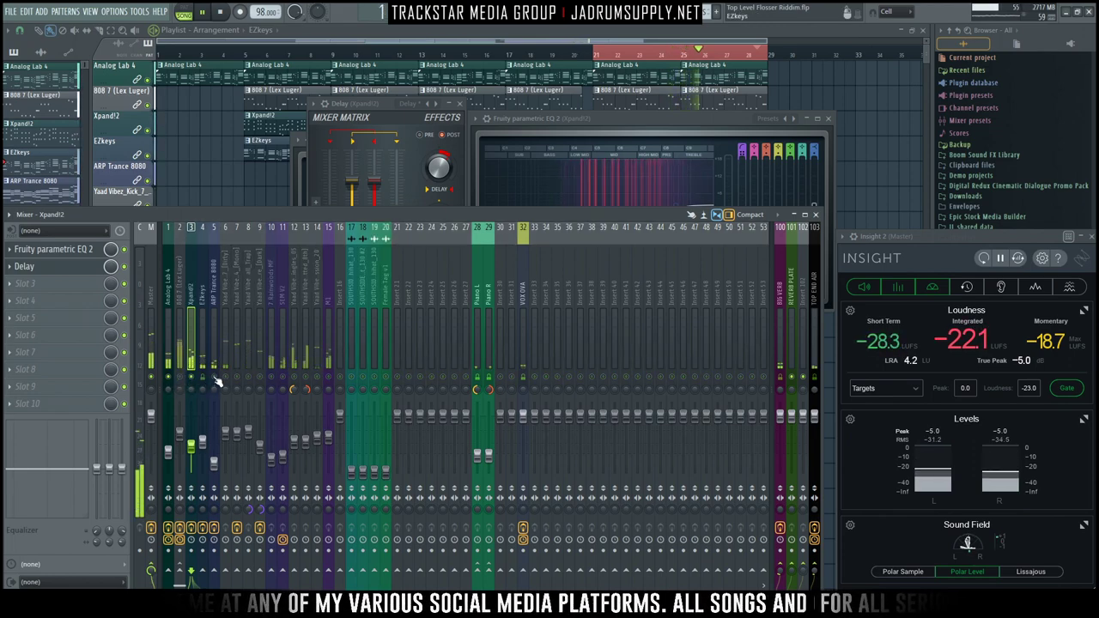
pyautogui.click(224, 377)
pyautogui.click(248, 378)
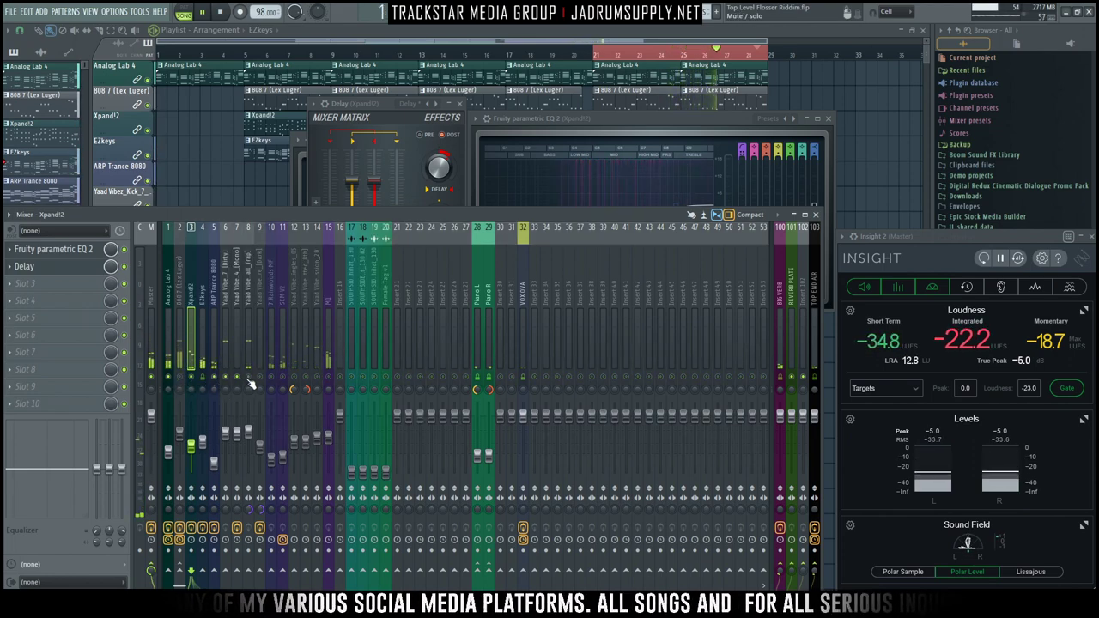
pyautogui.click(259, 378)
pyautogui.click(272, 378)
pyautogui.click(283, 378)
pyautogui.click(293, 378)
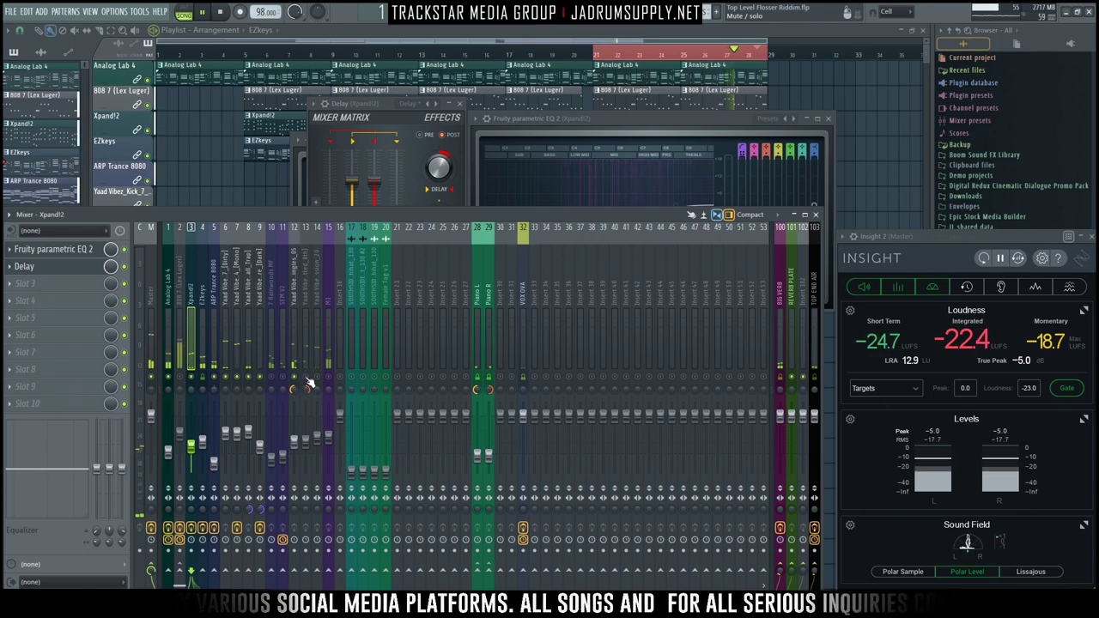
# Step: Solo Yaad Vibez_Percussion_Shingles_05 during playback and open the plugin selection for its first effect slot
pyautogui.click(299, 357)
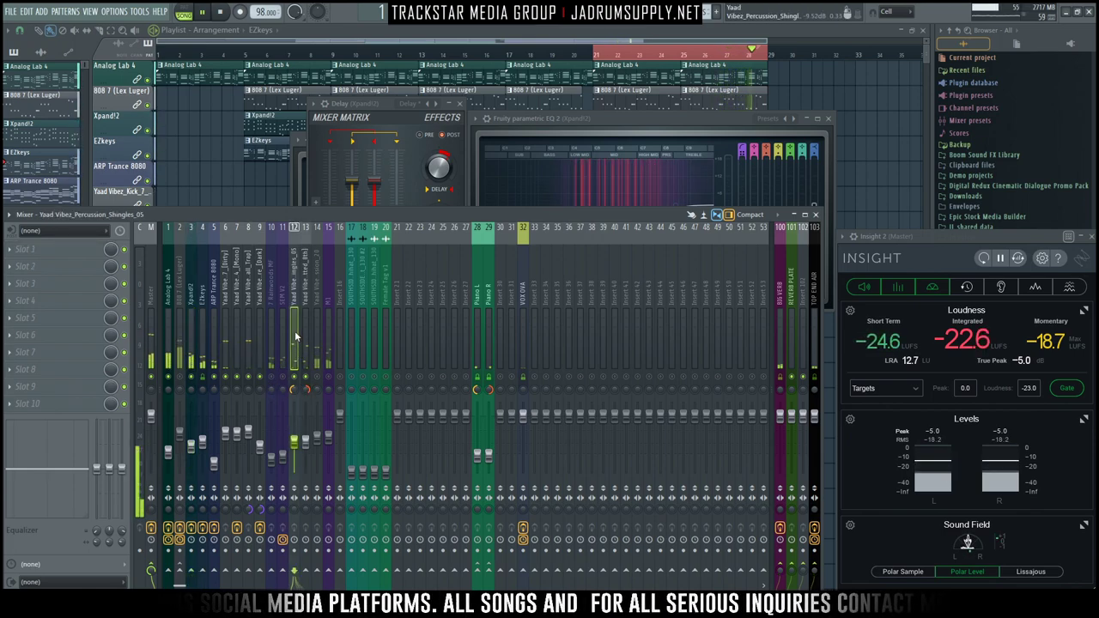
pyautogui.click(294, 332)
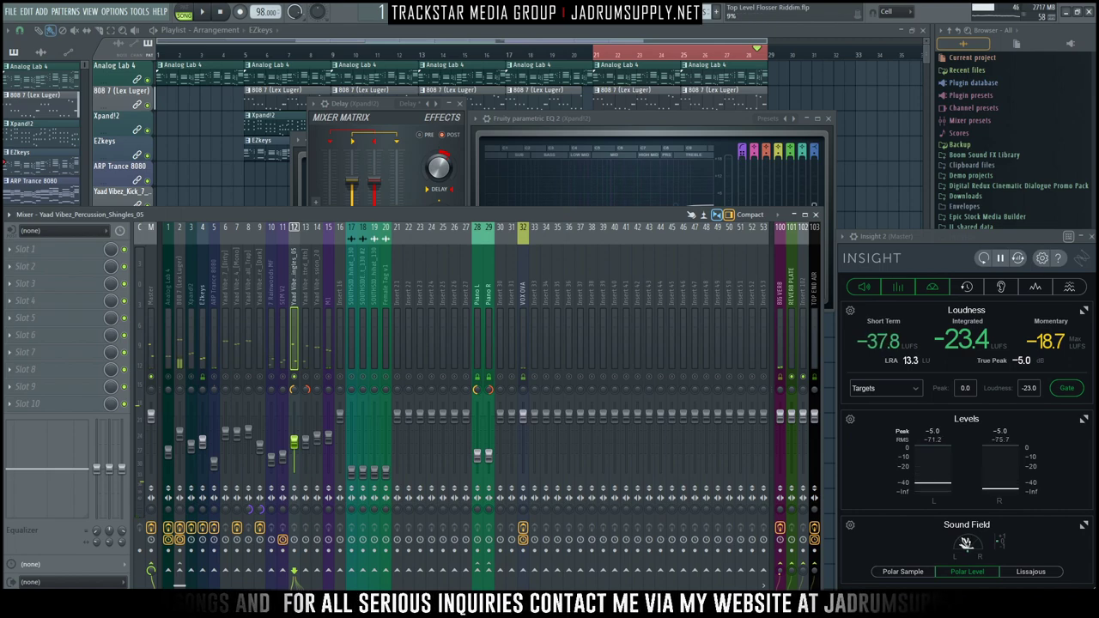
pyautogui.press('space')
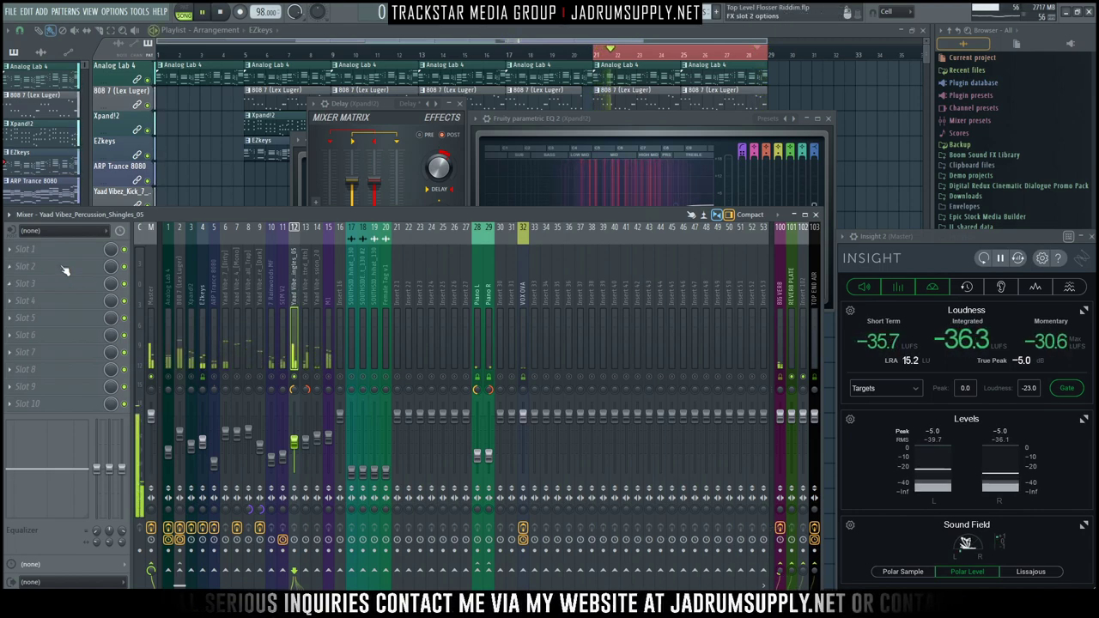
pyautogui.click(26, 249)
pyautogui.moveTo(69, 264)
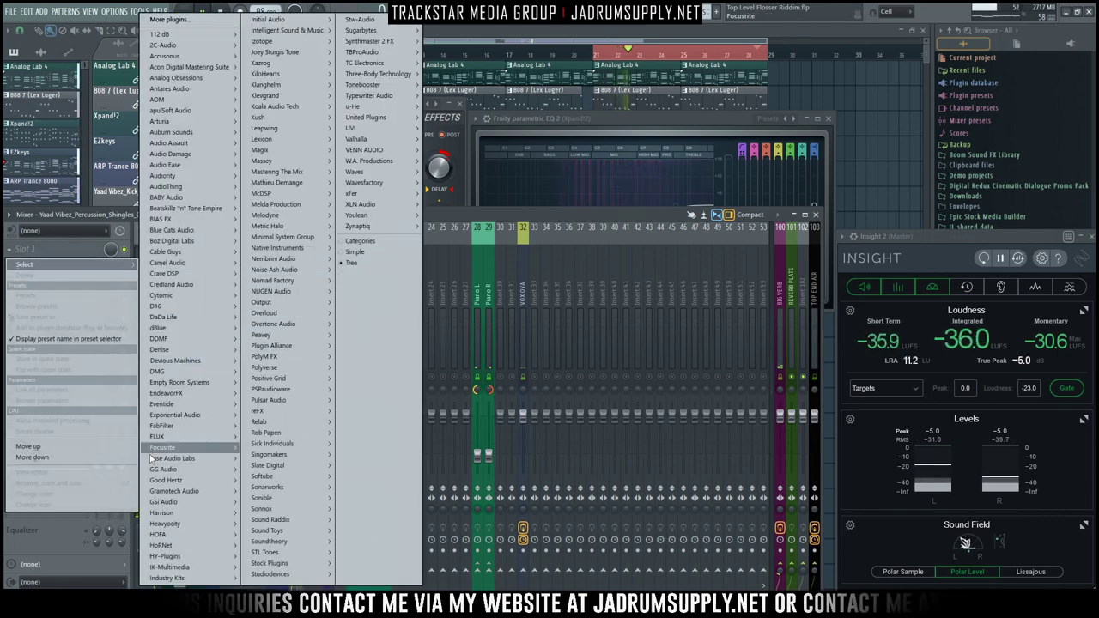
# Step: Load Fruity parametric EQ 2 in the first effect slot of the Percussion_Shingles_05 mixer track and reposition its window
pyautogui.moveTo(283, 562)
pyautogui.moveTo(352, 512)
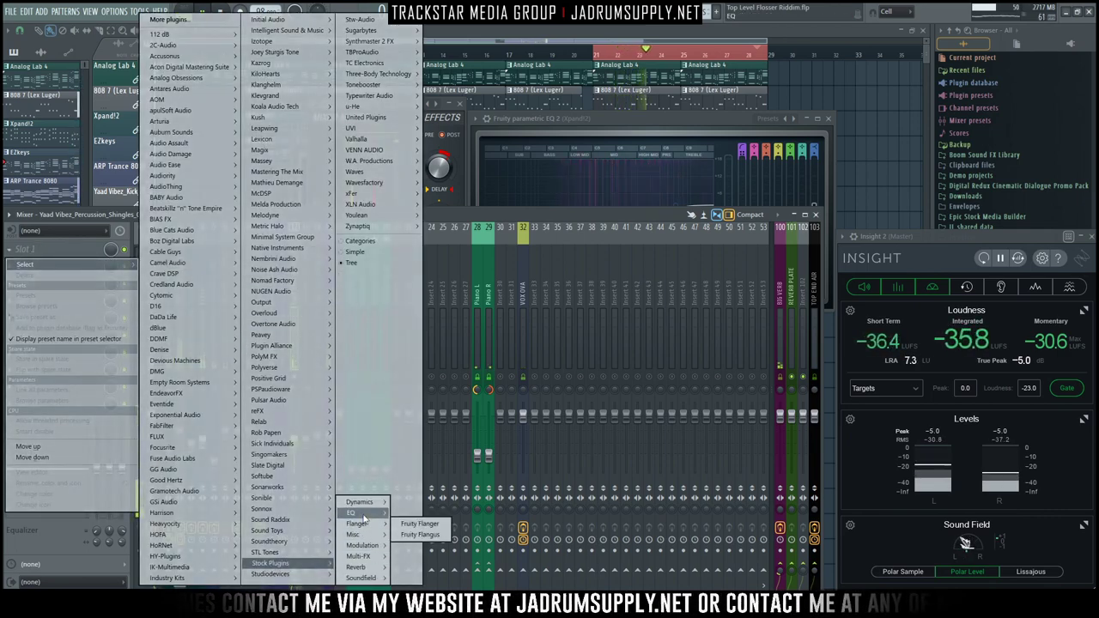
pyautogui.click(421, 524)
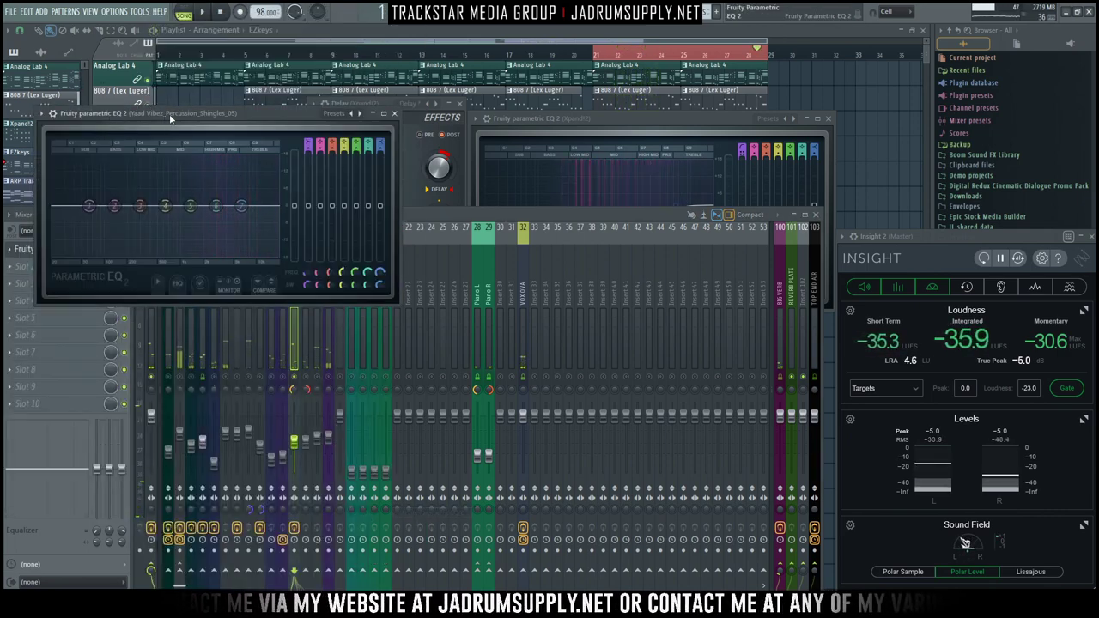
pyautogui.moveTo(166, 113); pyautogui.dragTo(512, 116)
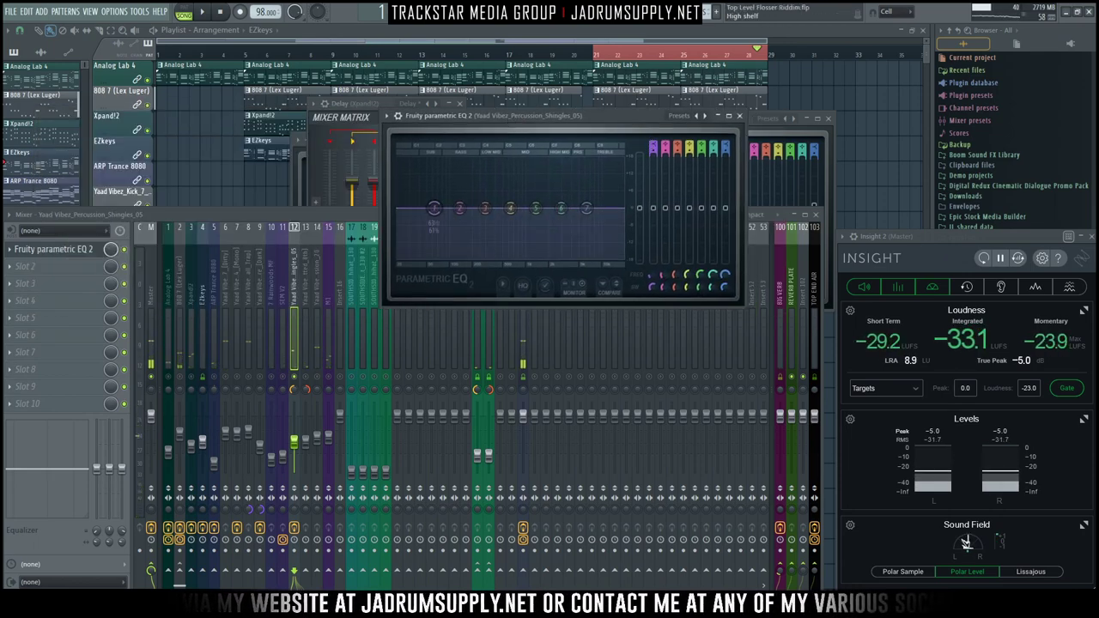
# Step: Turn band 1 of the Shingles percussion's EQ into a high-pass filter and raise its cutoff to just below band 6
pyautogui.scroll(-1, 434, 207)
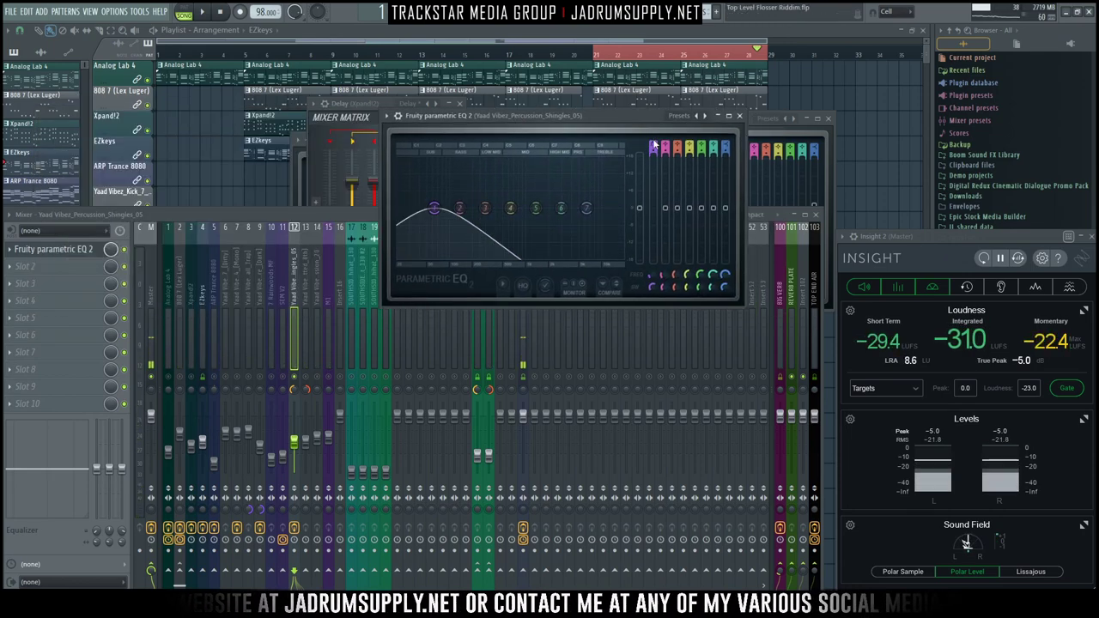
pyautogui.scroll(-1, 653, 147)
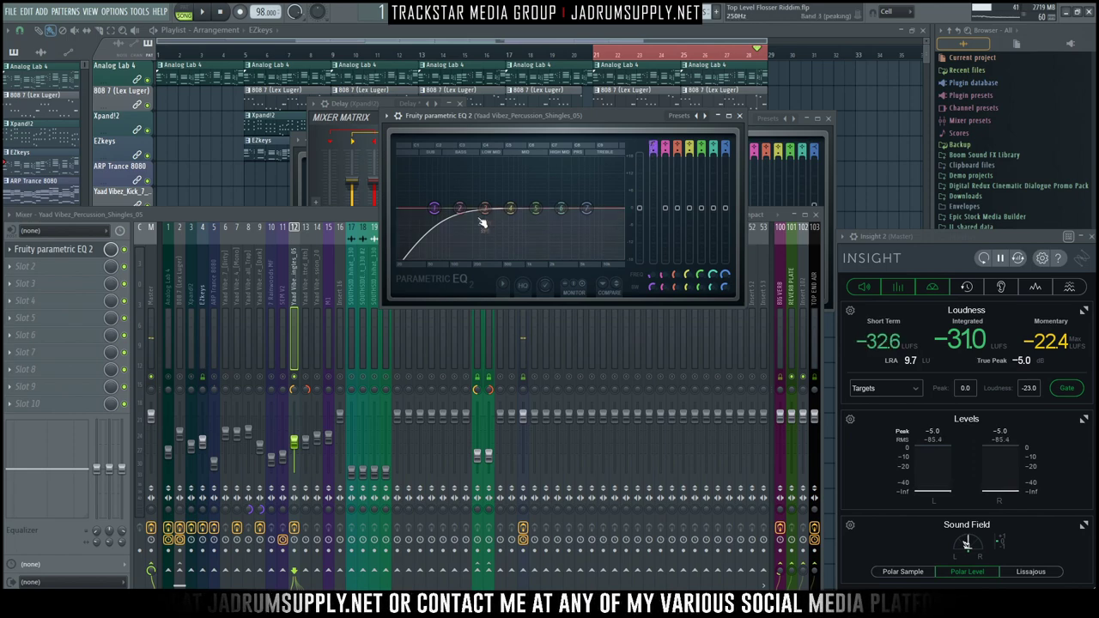
pyautogui.moveTo(434, 208); pyautogui.dragTo(557, 208)
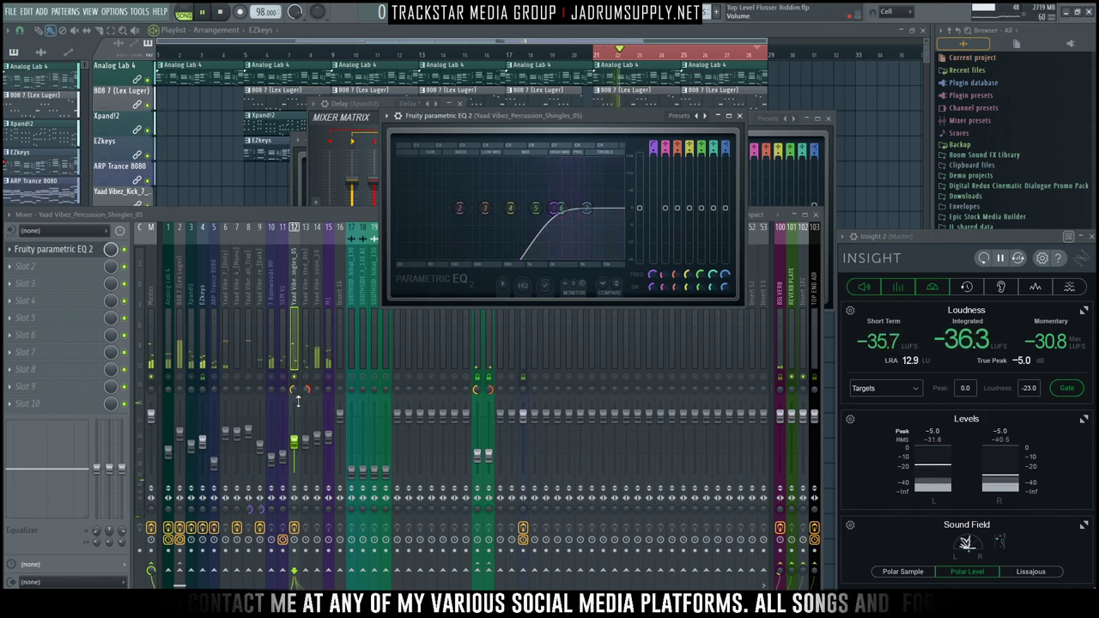
# Step: Load Fruity parametric EQ 2 in the first effect slot of the Percussion_11_[Wet_Dotted_8th] mixer track
pyautogui.click(298, 445)
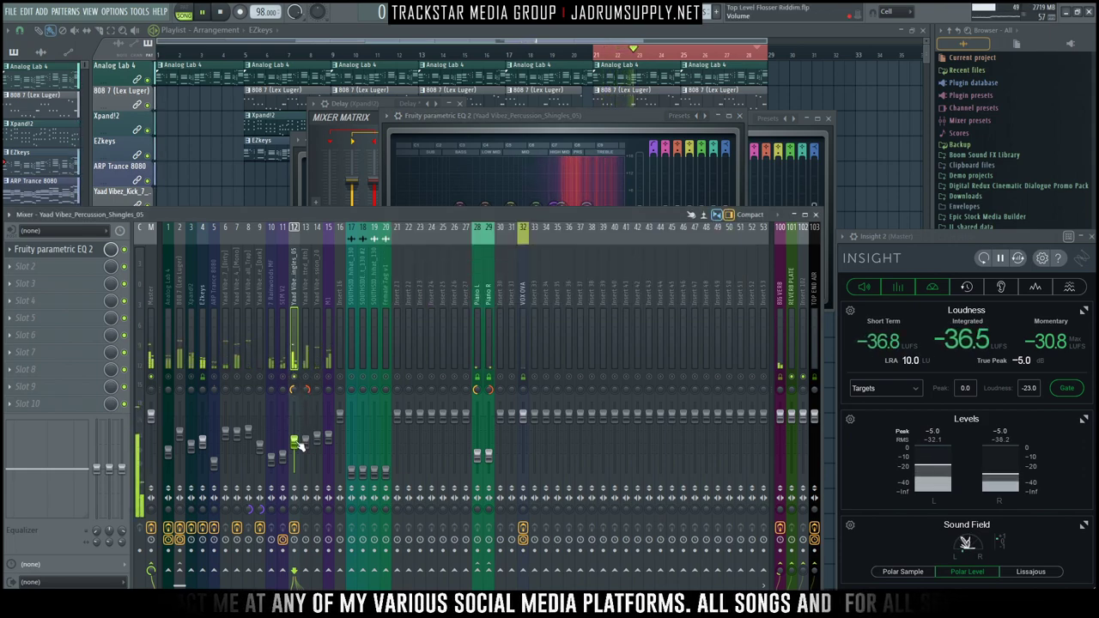
pyautogui.click(303, 352)
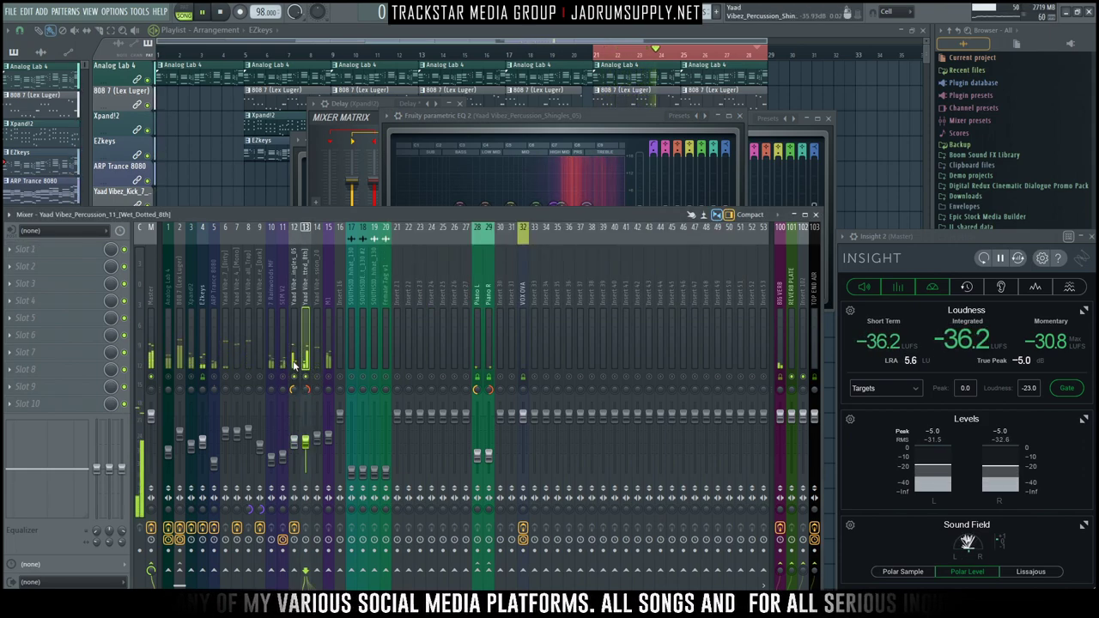
pyautogui.click(76, 253)
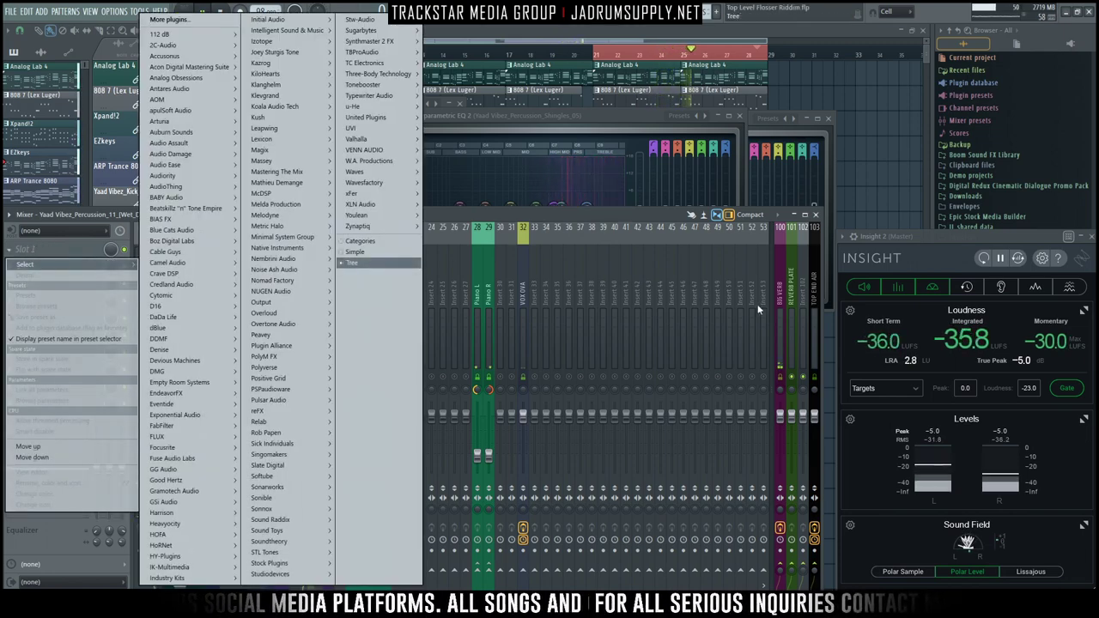
pyautogui.click(514, 260)
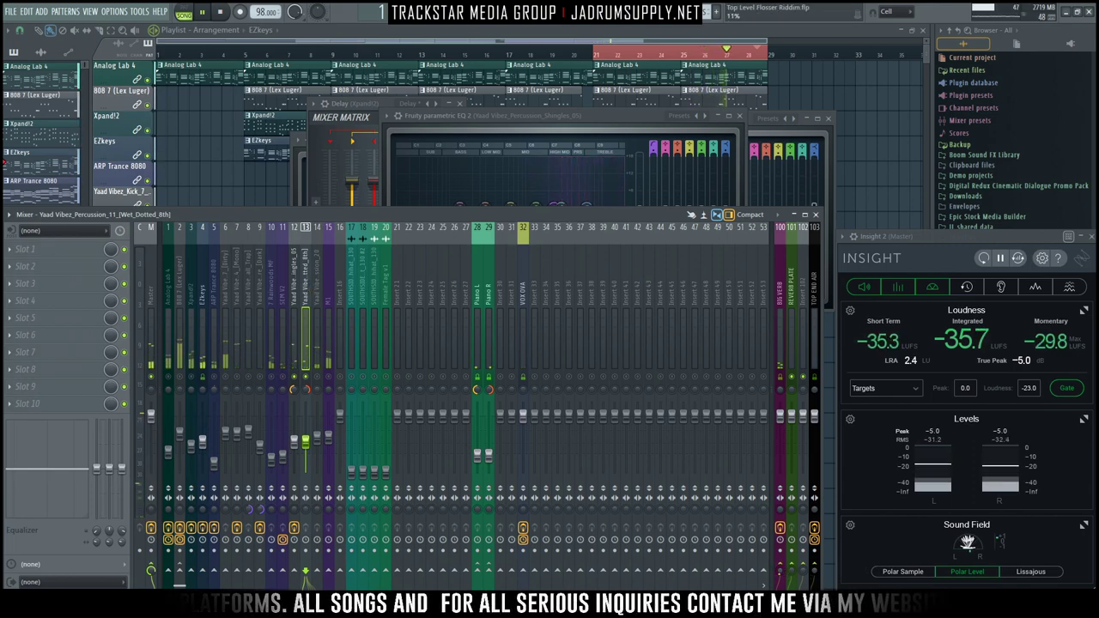
pyautogui.click(46, 256)
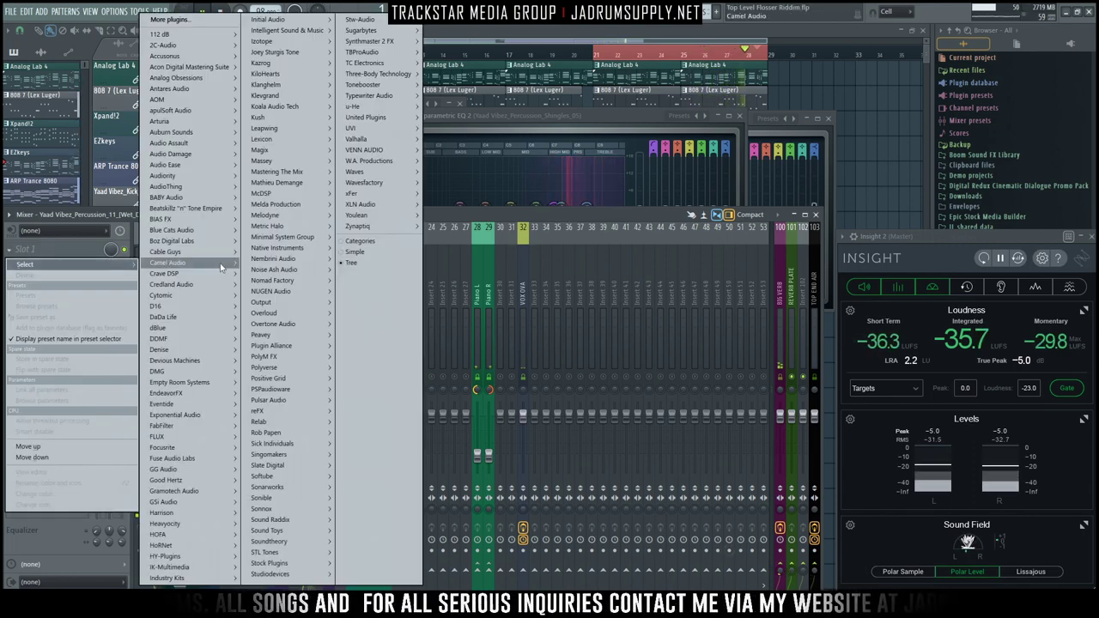
pyautogui.moveTo(293, 558)
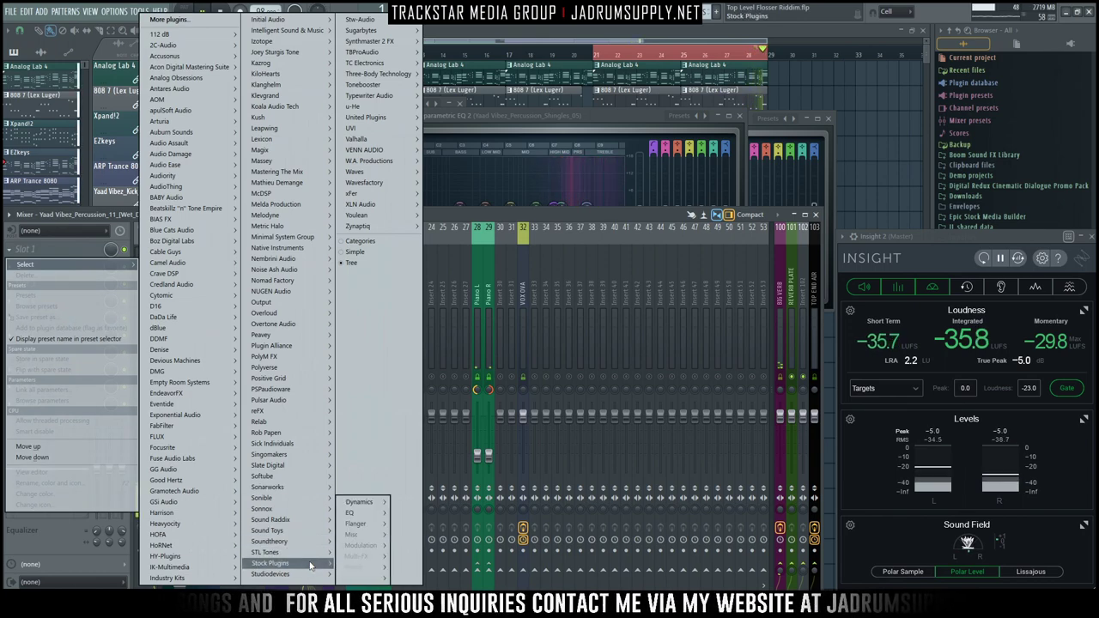
pyautogui.click(364, 480)
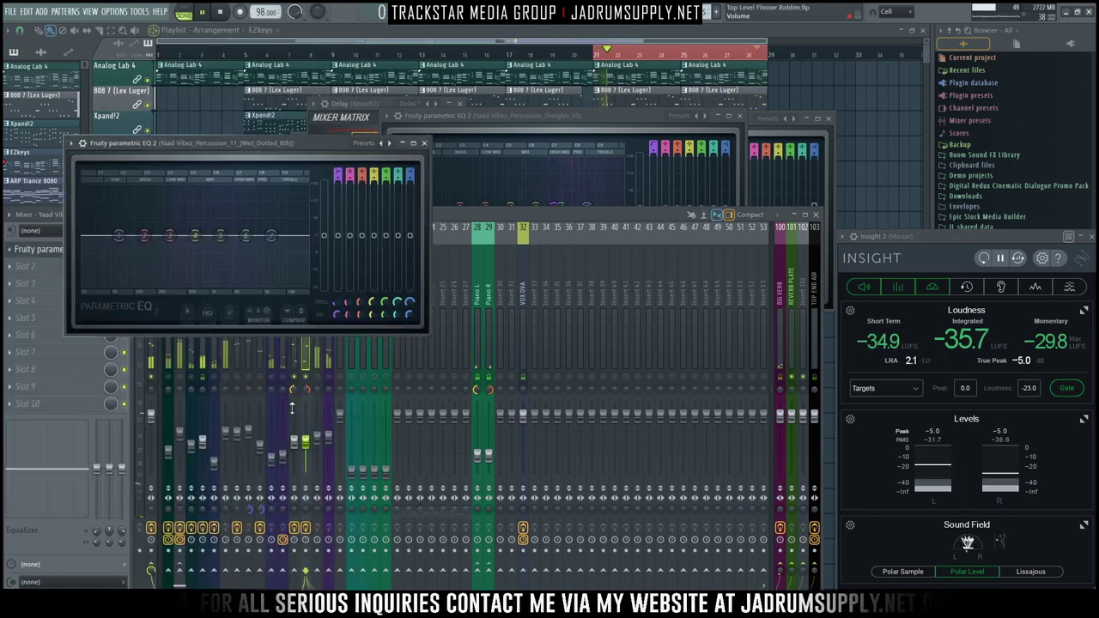
# Step: Turn band 1 of the Wet_Dotted_8th percussion's EQ into a high-pass filter with its cutoff near band 2
pyautogui.click(296, 391)
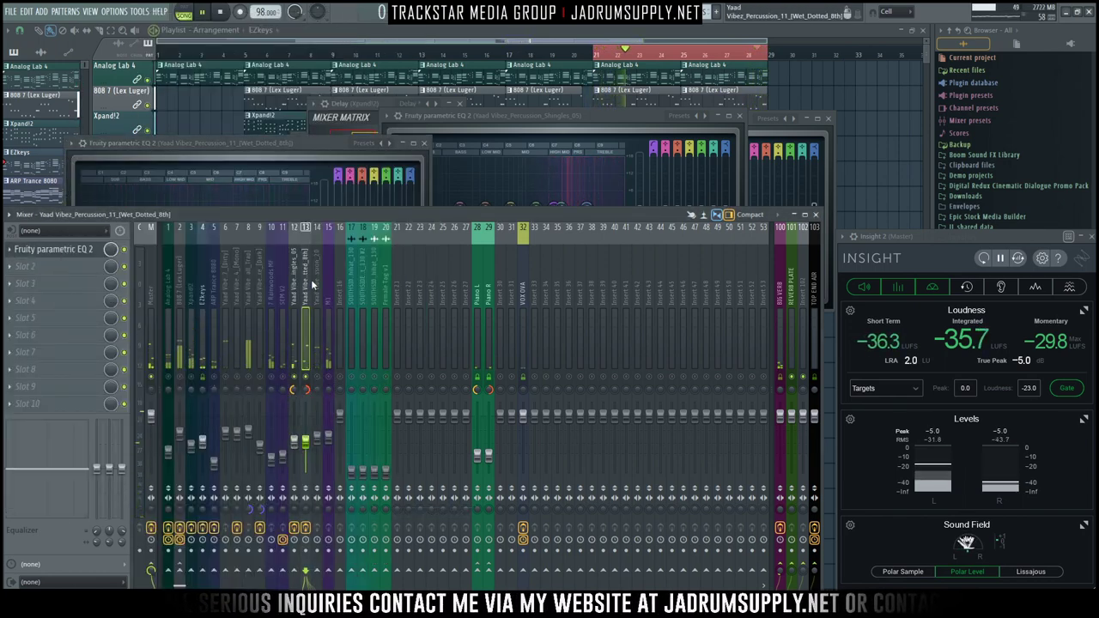
pyautogui.click(52, 248)
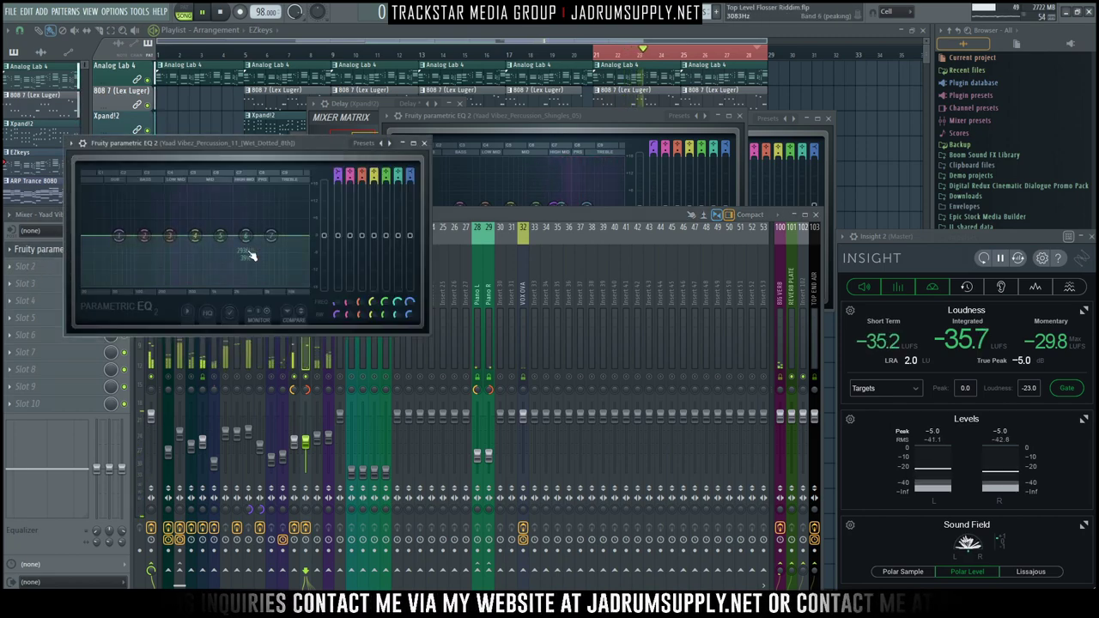
pyautogui.moveTo(248, 153); pyautogui.dragTo(604, 140)
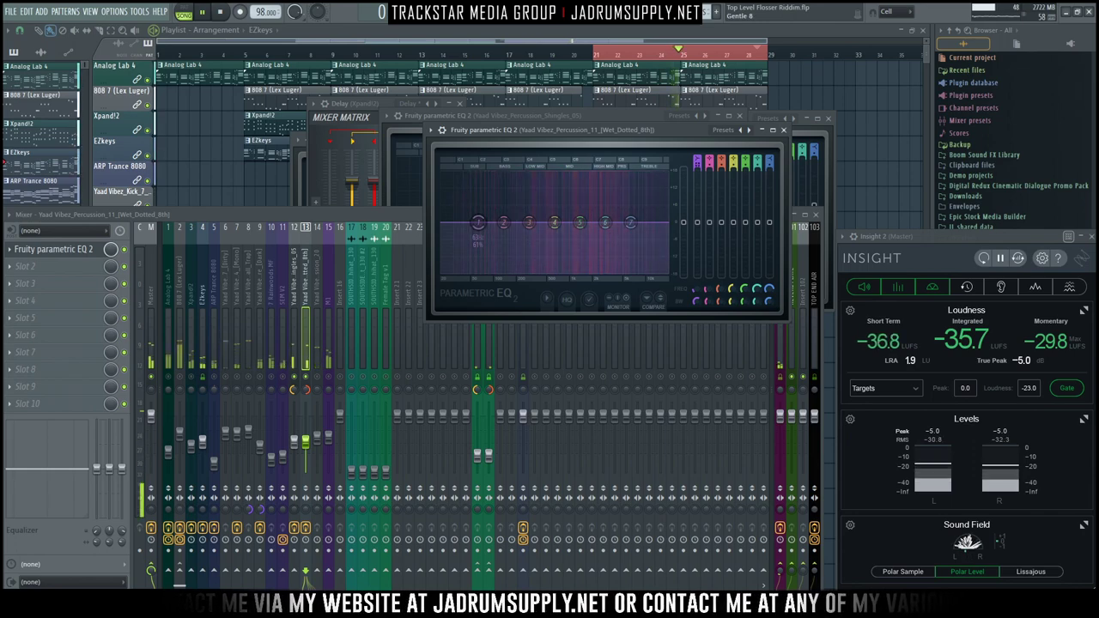
pyautogui.scroll(-3, 478, 225)
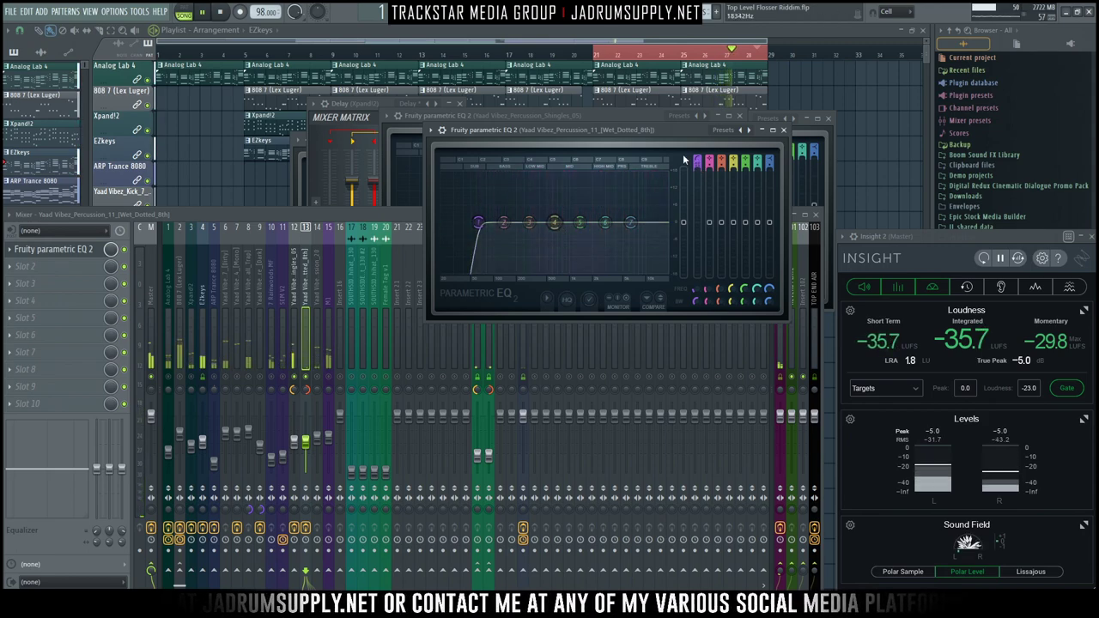
pyautogui.scroll(-2, 697, 168)
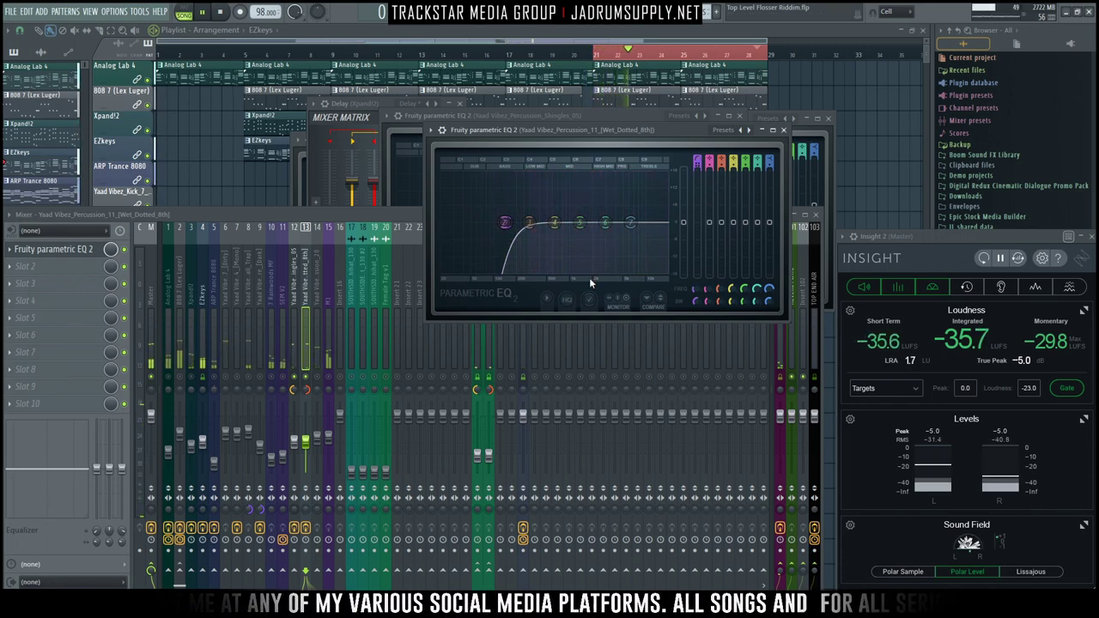
# Step: Lower the Percussion_Shingles_05 track to about -17.1 dB and the Wet_Dotted_8th percussion track to about -15.6 dB
pyautogui.press('F9')
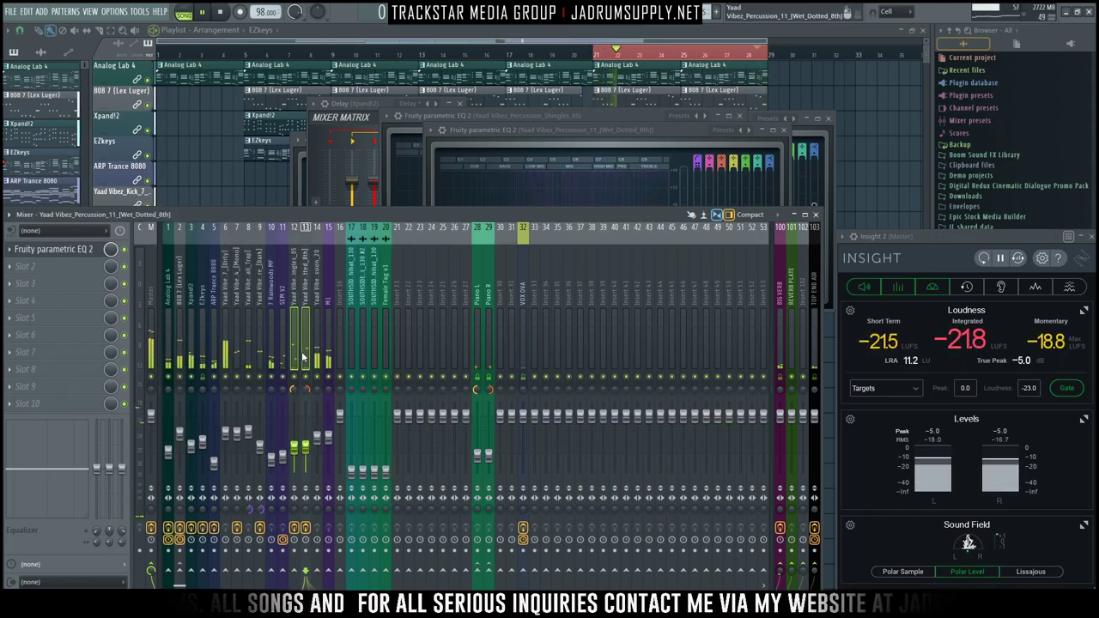
pyautogui.click(295, 433)
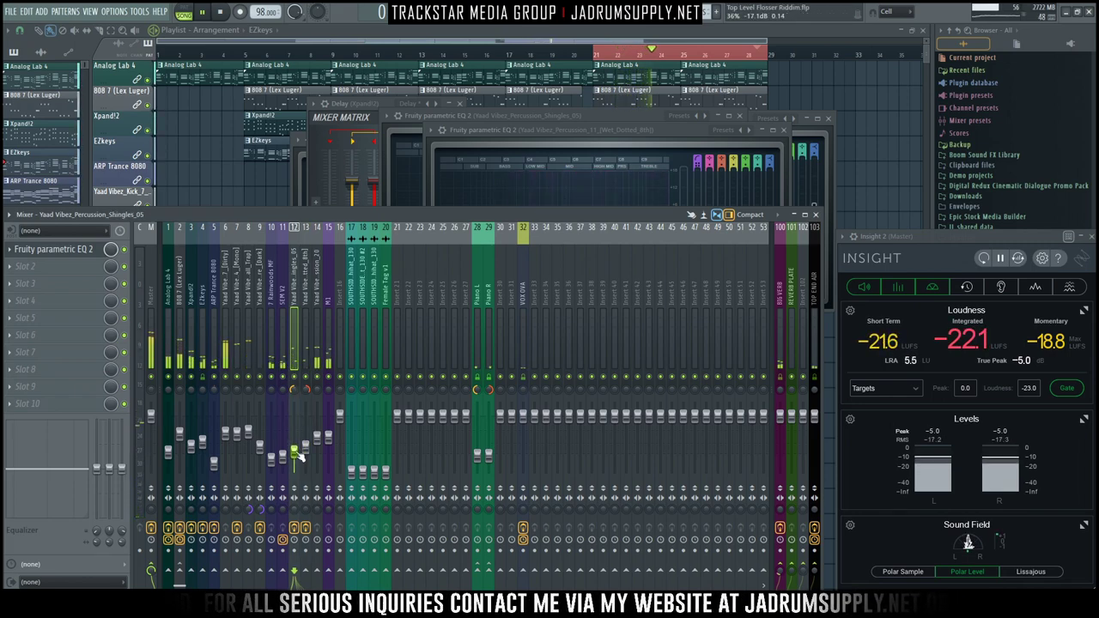
pyautogui.click(305, 452)
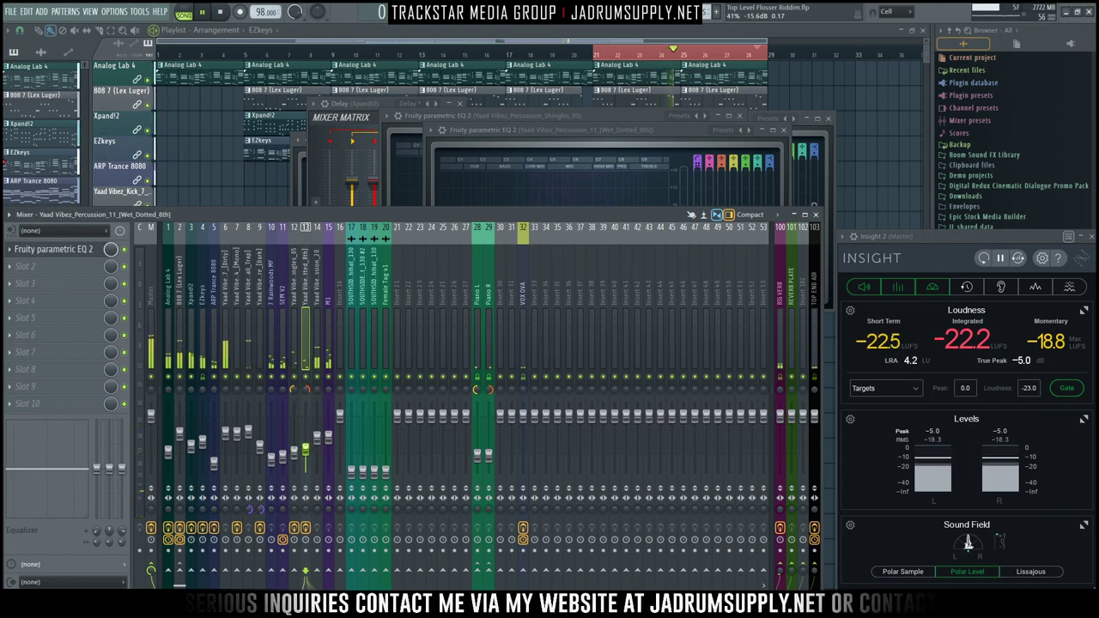
# Step: Solo the M1 mixer track and load the Waves CLA-76 compressor from WaveShell1-VST 10.0 in its first effect slot
pyautogui.click(330, 368)
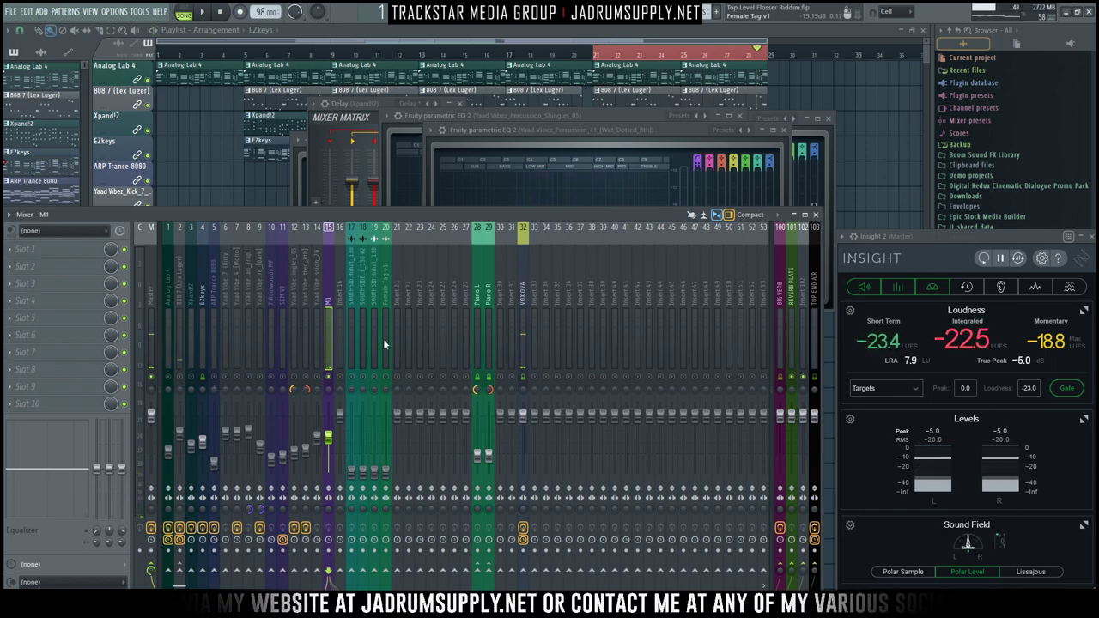
pyautogui.click(45, 248)
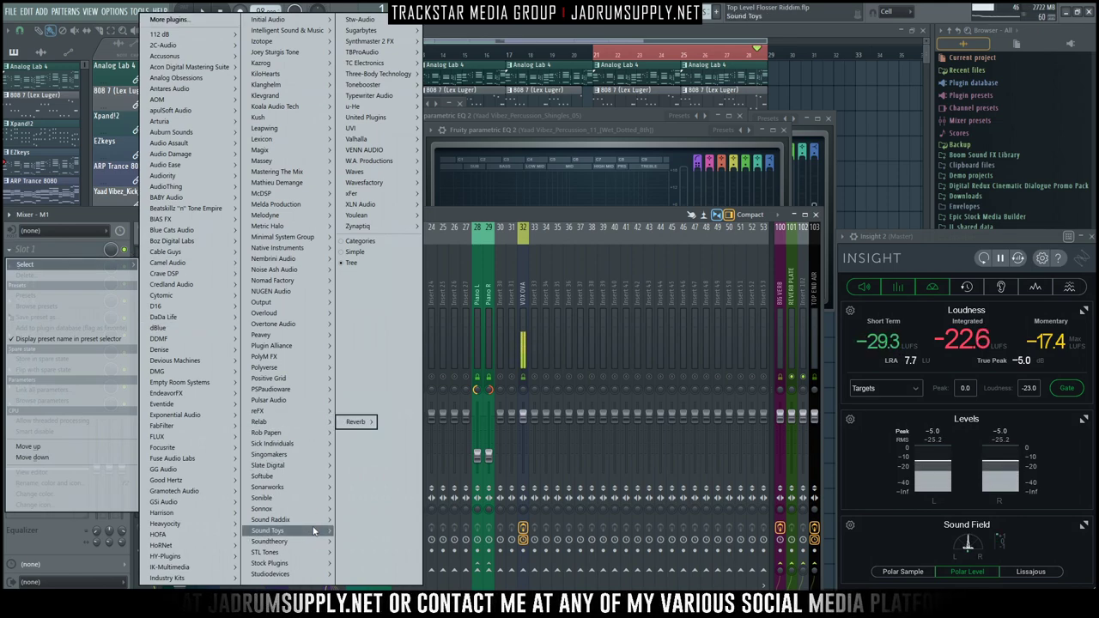
pyautogui.moveTo(297, 541)
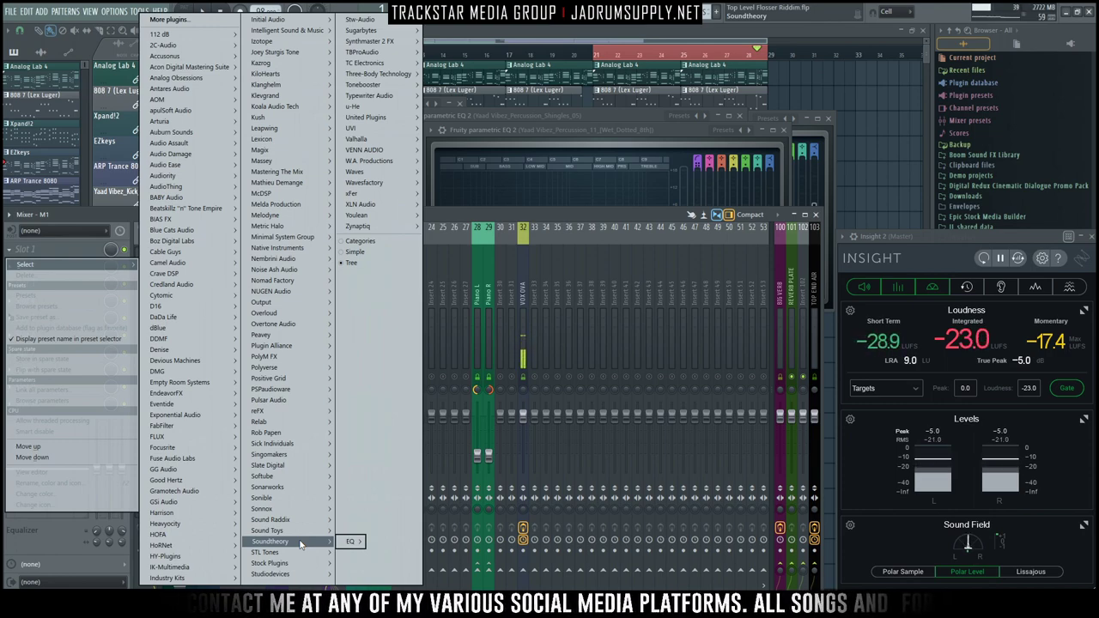
pyautogui.moveTo(322, 575)
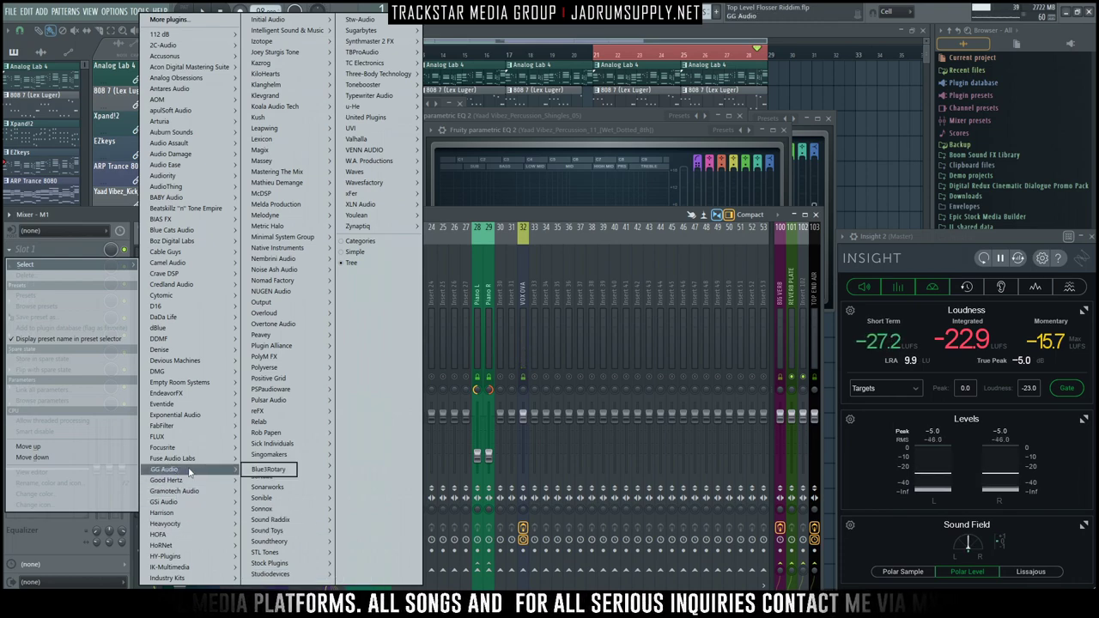
pyautogui.moveTo(304, 513)
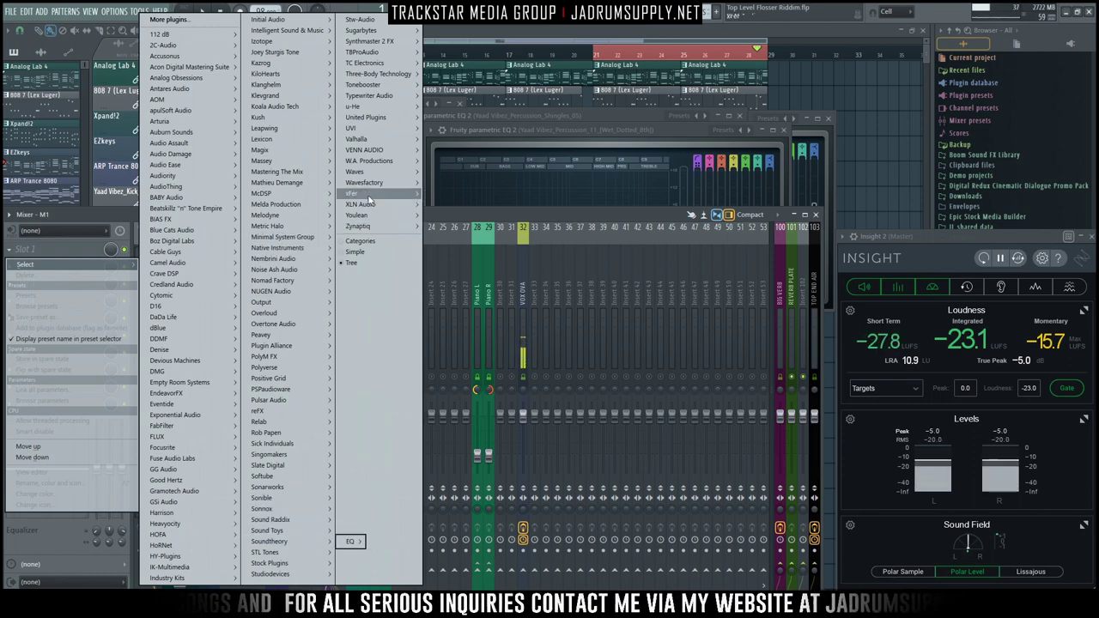
pyautogui.moveTo(385, 176)
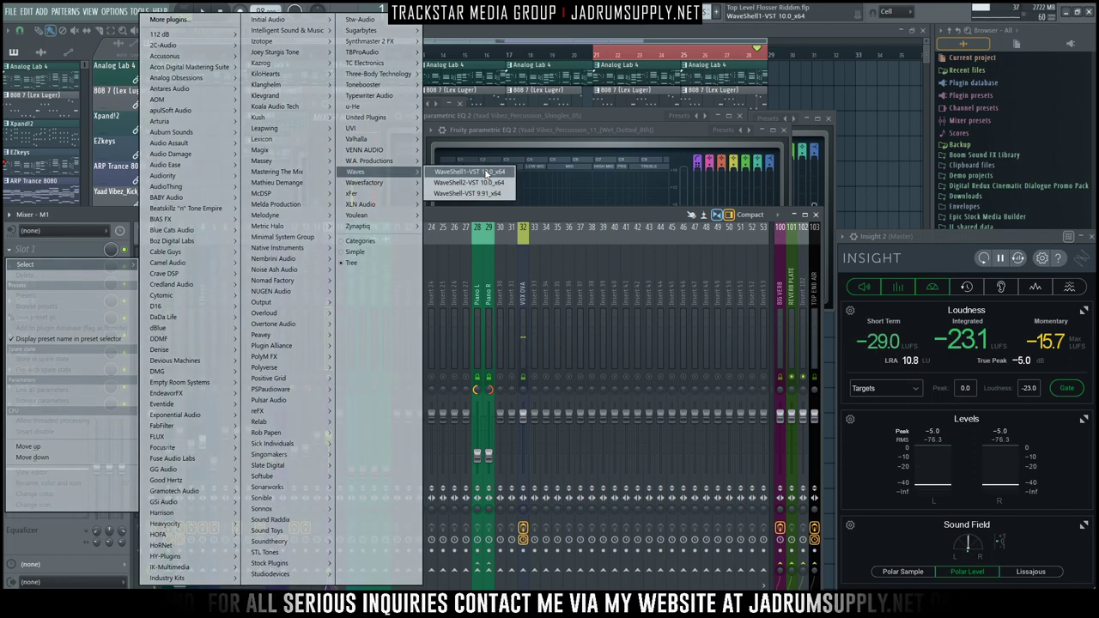
pyautogui.click(486, 172)
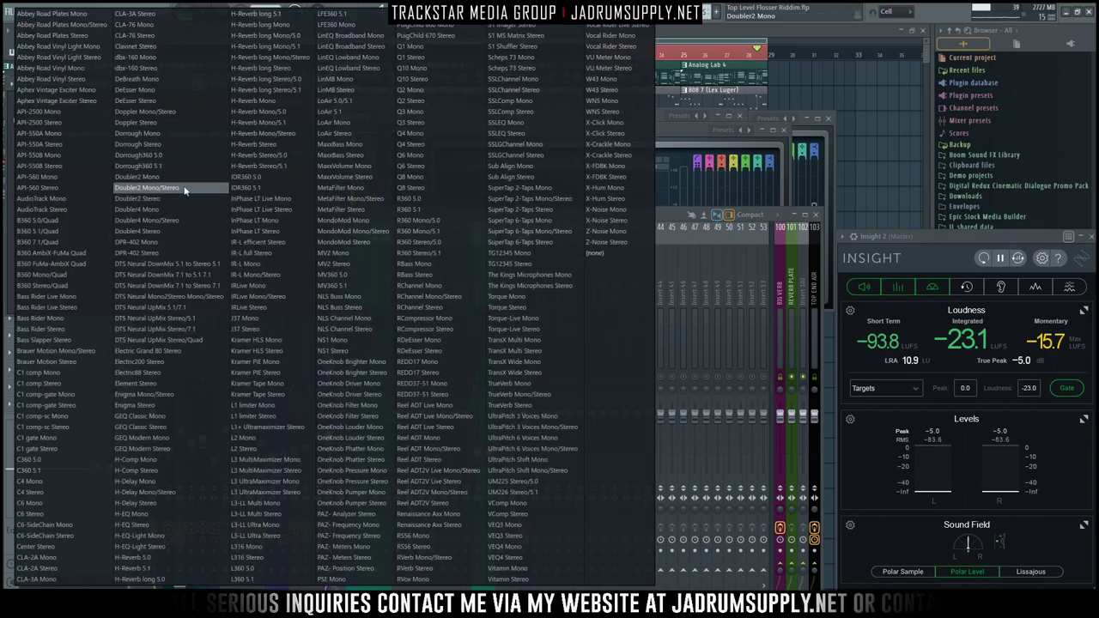
pyautogui.click(57, 562)
# Step: Load Fruity parametric EQ 2 in the M1 track's second effect slot and move the compressor and EQ windows aside
pyautogui.click(25, 267)
pyautogui.moveTo(69, 281)
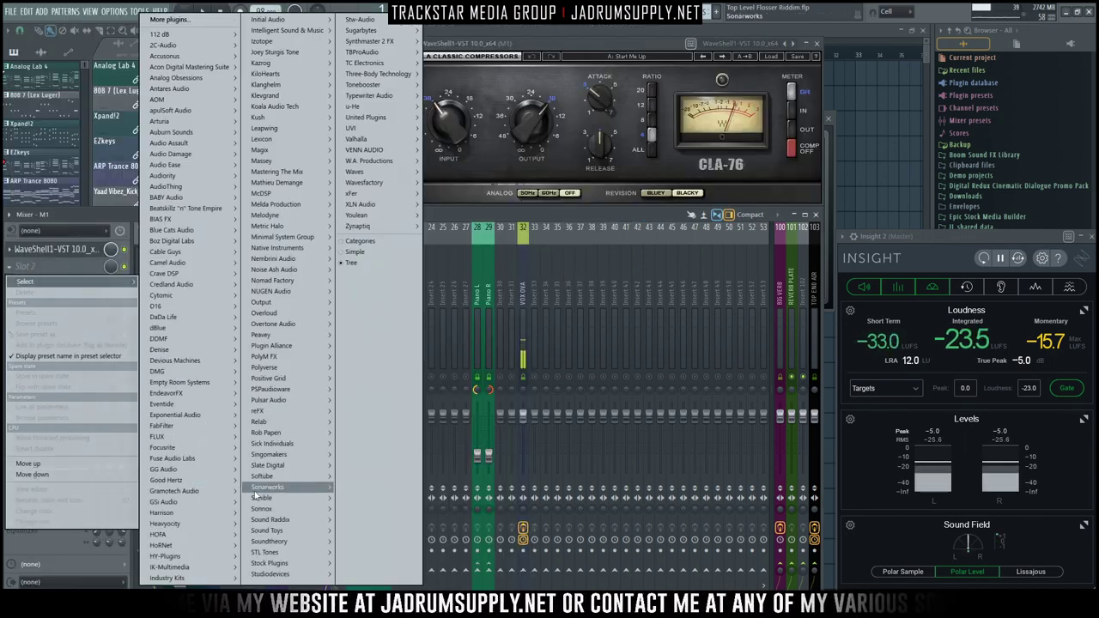
pyautogui.moveTo(292, 563)
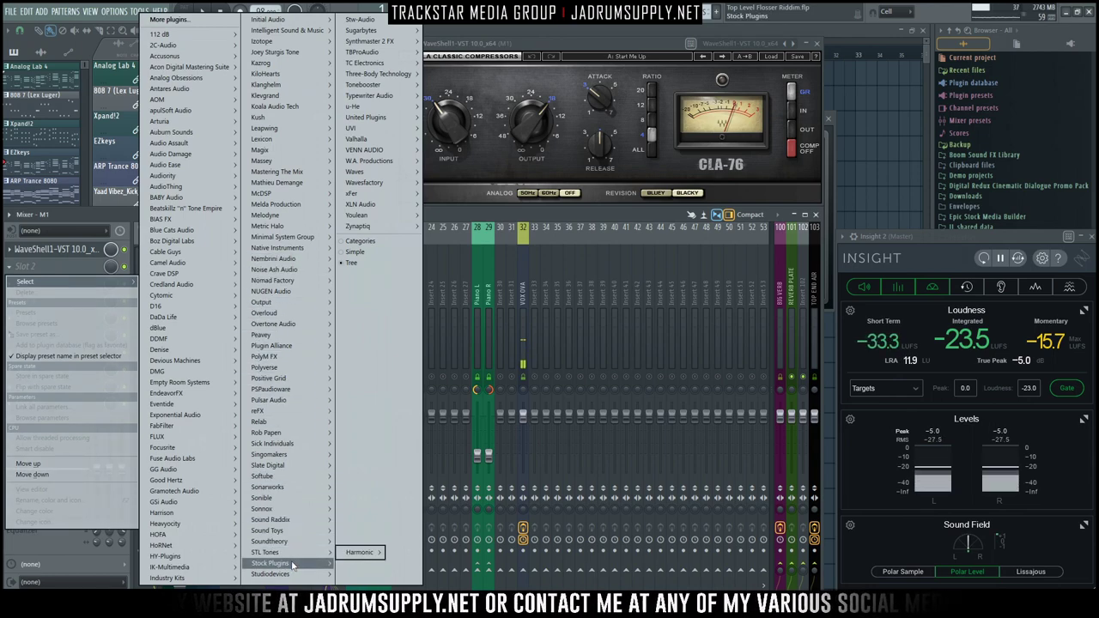
pyautogui.click(365, 513)
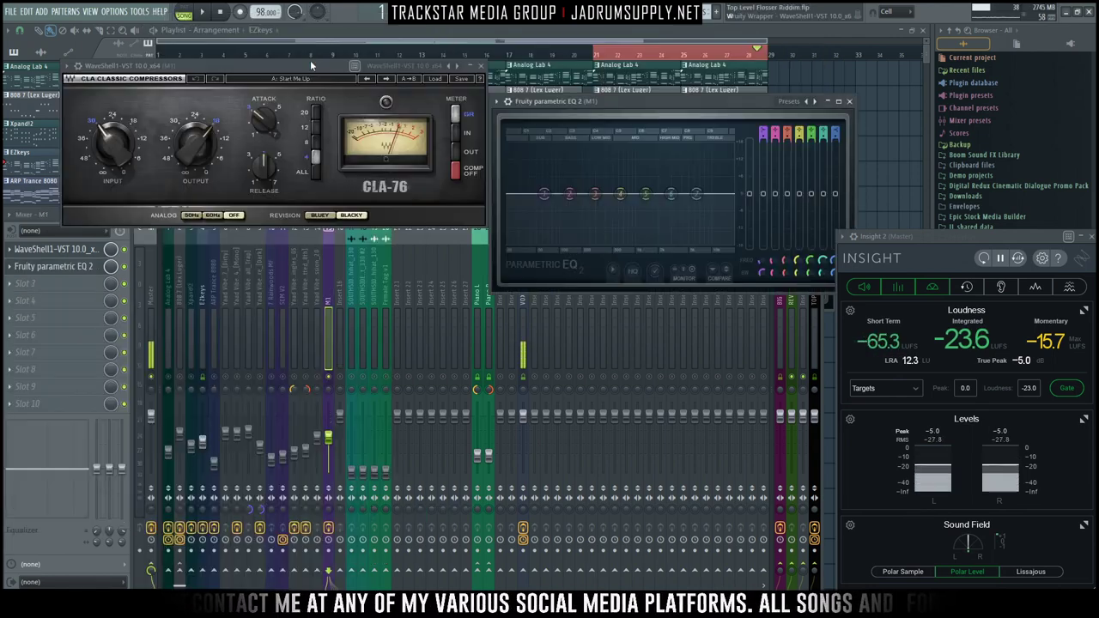
pyautogui.moveTo(310, 65); pyautogui.dragTo(537, 58)
pyautogui.click(705, 102)
pyautogui.moveTo(706, 102); pyautogui.dragTo(506, 225)
# Step: Load the Waves RCompressor Stereo from WaveShell1-VST 10.0 in the M1 track's third effect slot
pyautogui.click(40, 284)
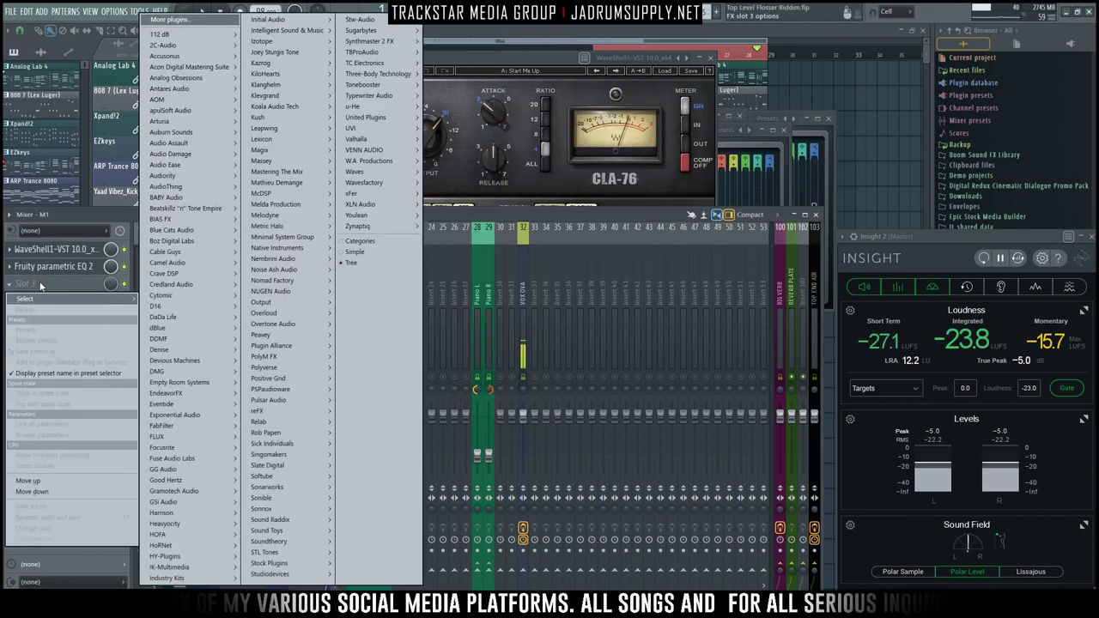
pyautogui.moveTo(360, 171)
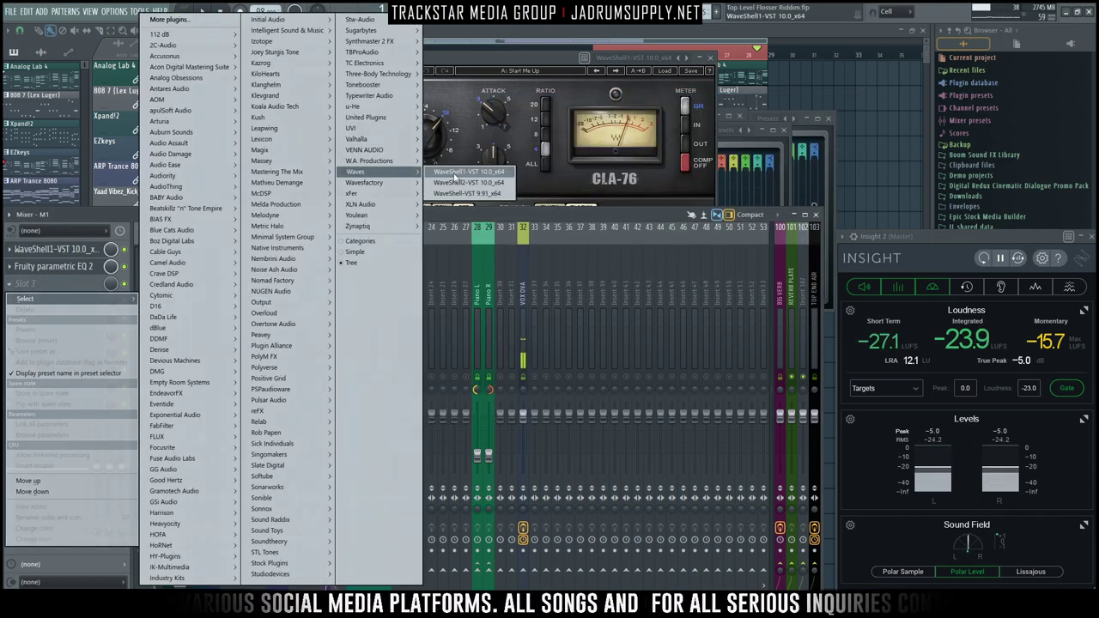
pyautogui.click(464, 174)
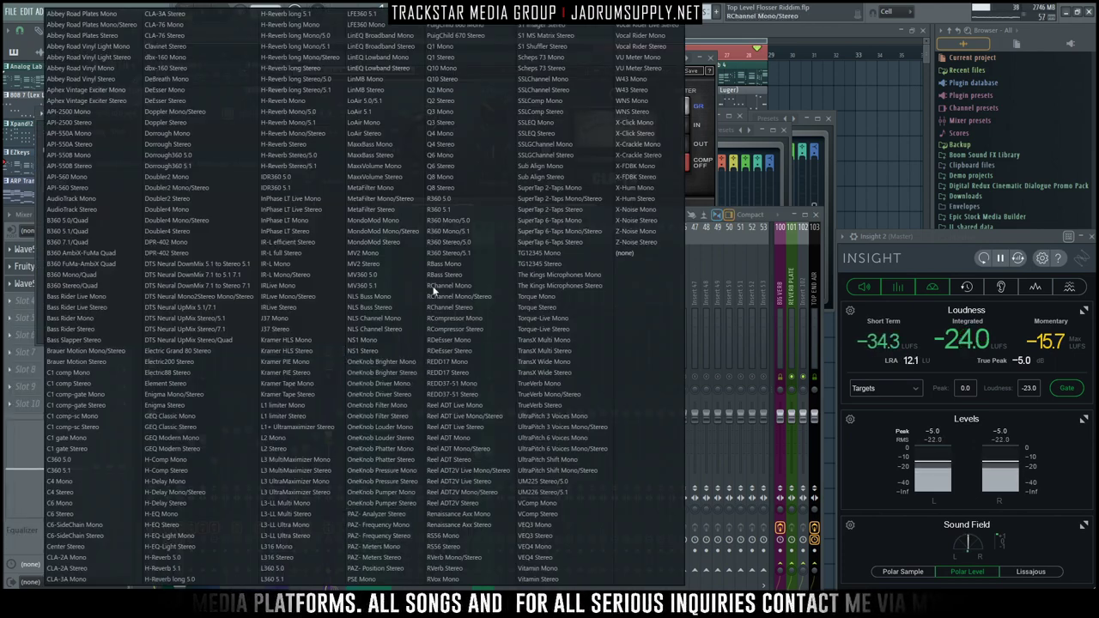
pyautogui.click(472, 332)
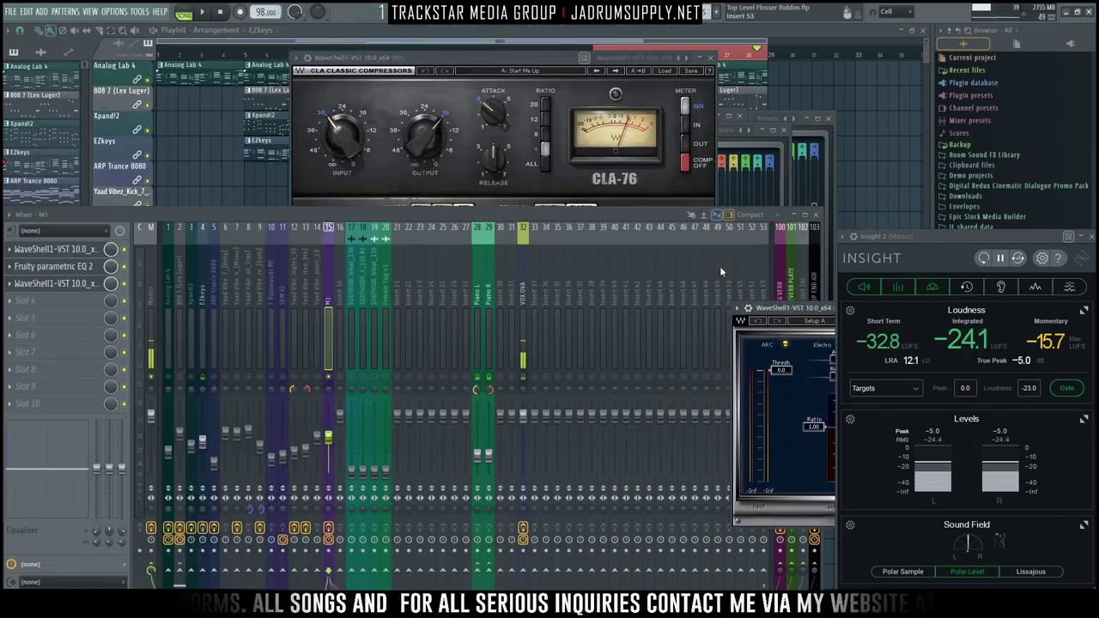
# Step: Hide the mixer and arrange M1's parametric EQ and RCompressor windows side by side beneath the CLA-76 while the loop plays
pyautogui.press('F9')
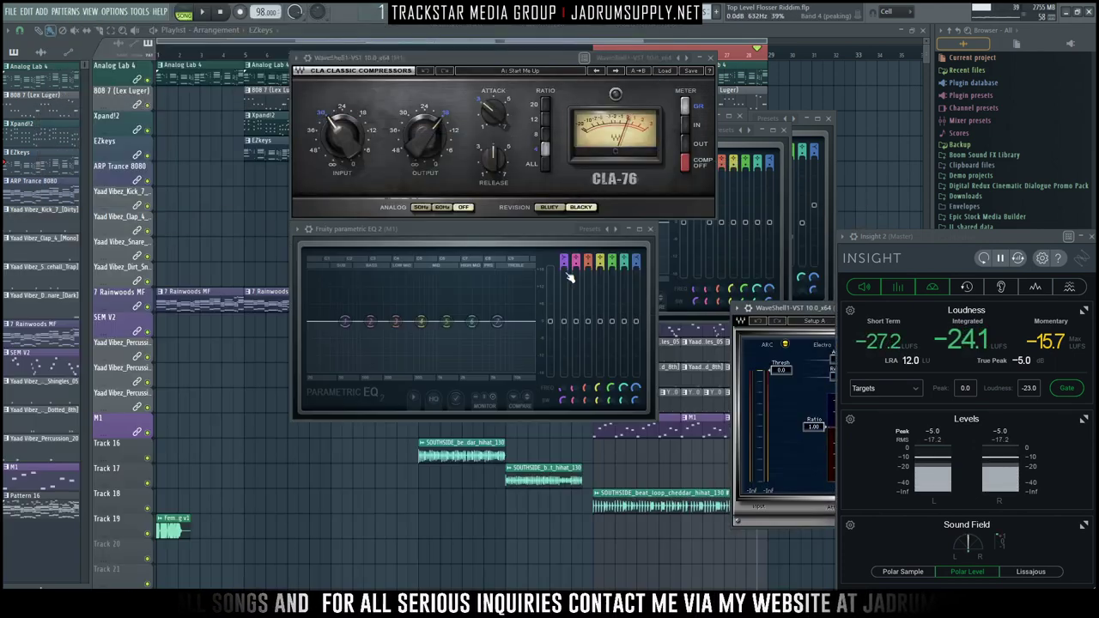
pyautogui.press('space')
pyautogui.moveTo(778, 309); pyautogui.dragTo(706, 230)
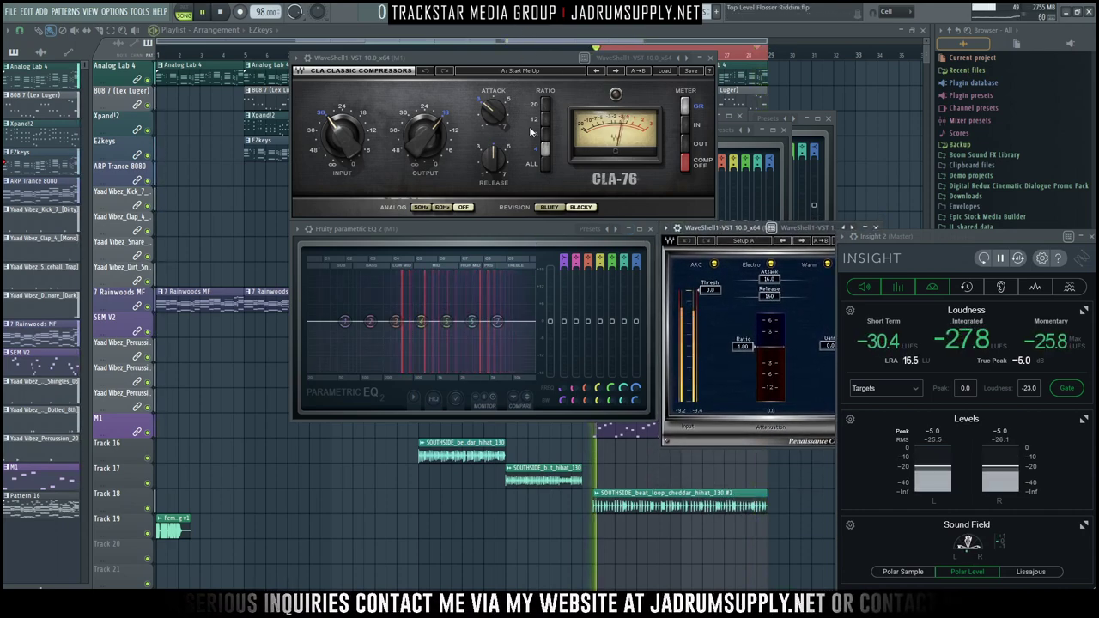
pyautogui.press('F9')
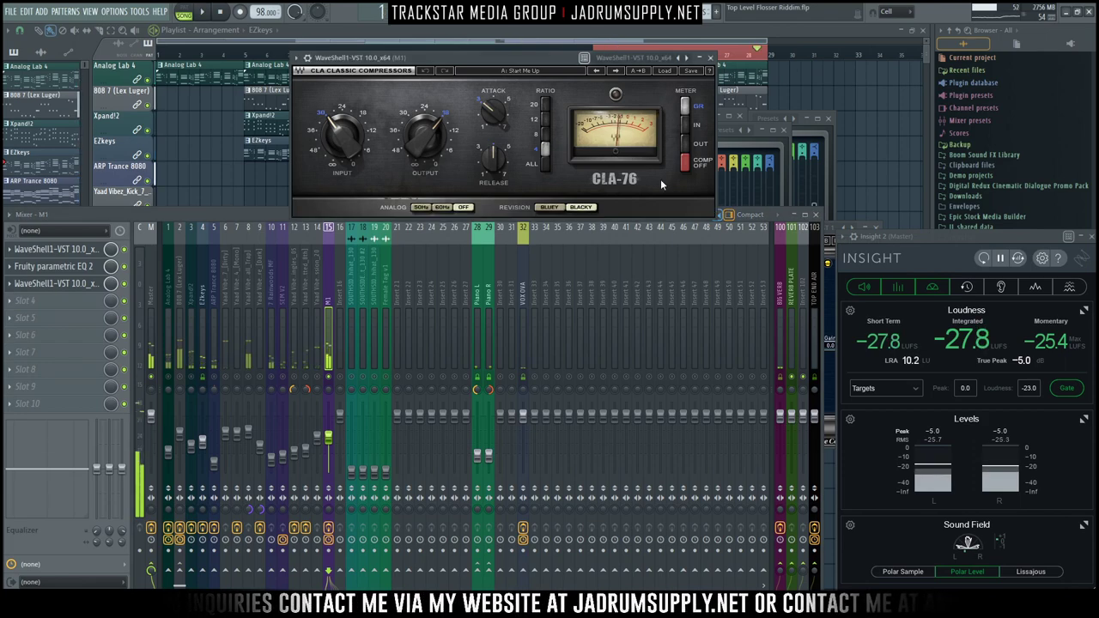
pyautogui.press('F9')
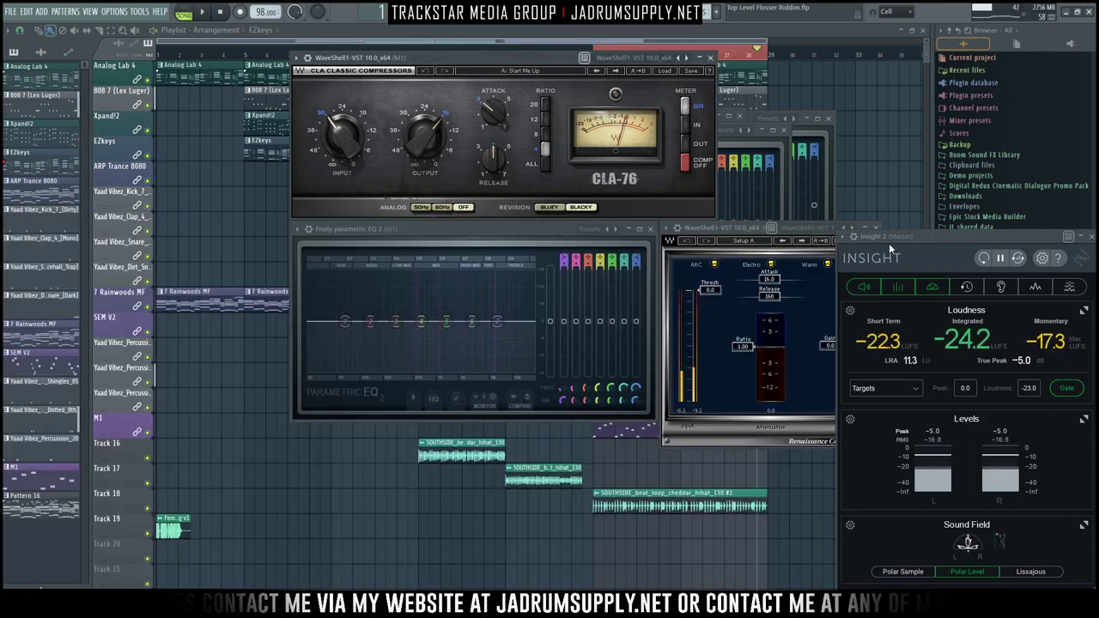
pyautogui.moveTo(427, 227); pyautogui.dragTo(328, 228)
pyautogui.moveTo(700, 229); pyautogui.dragTo(599, 230)
# Step: Adjust the CLA-76's attack and set its release to 3.50, auditioning the M1 loop
pyautogui.click(493, 116)
pyautogui.moveTo(493, 112); pyautogui.dragTo(505, 164)
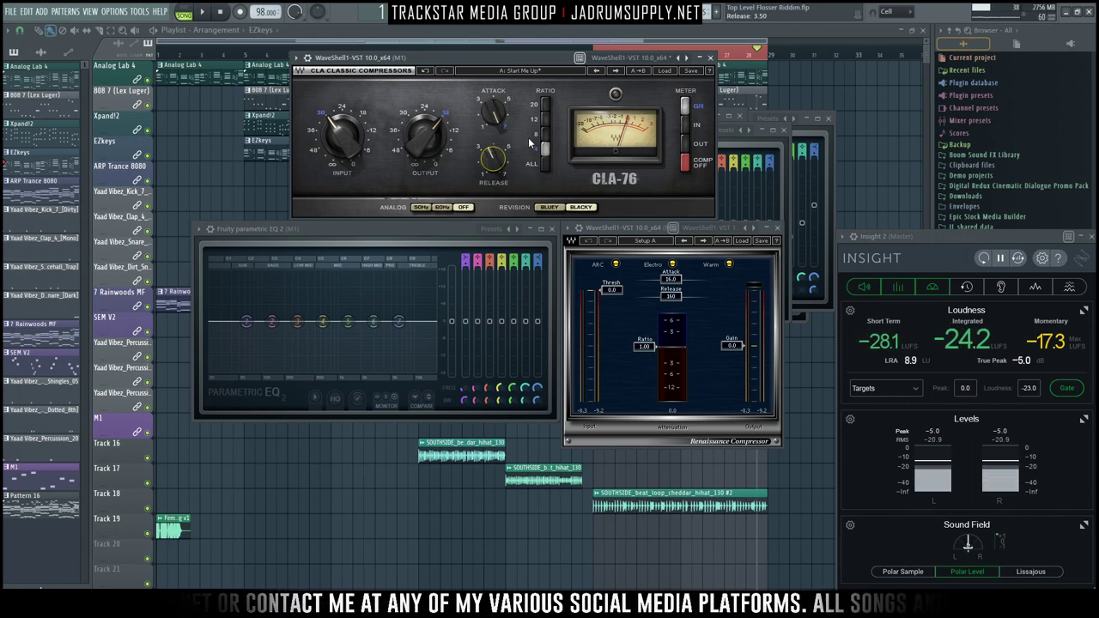
pyautogui.press('space')
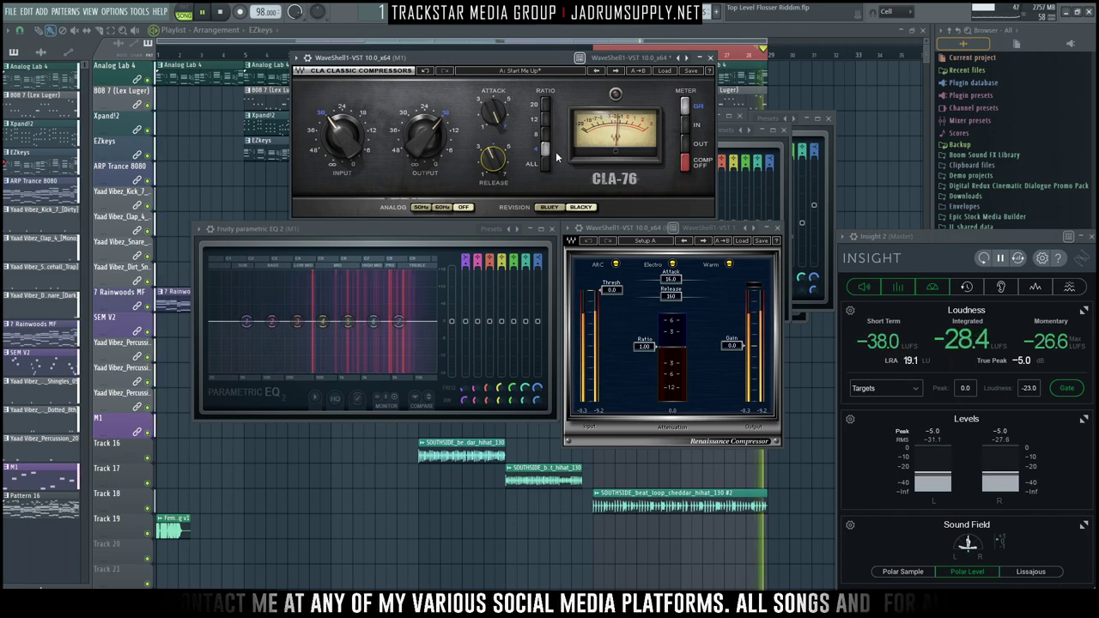
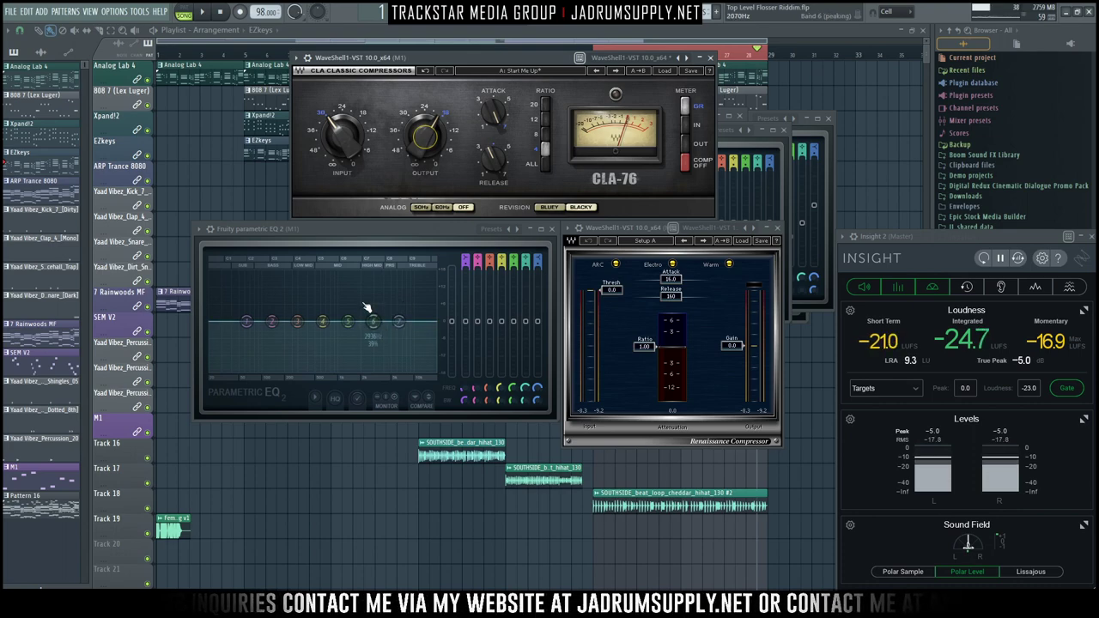
pyautogui.press('space')
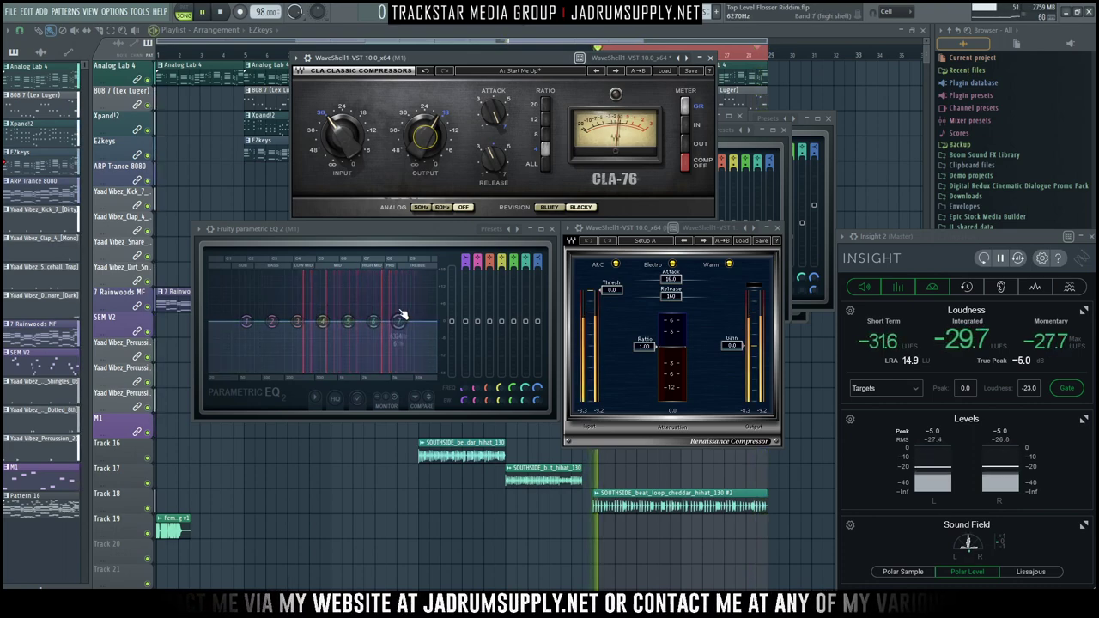
# Step: Enlarge M1's parametric EQ, load the 40Hz + 18kHz cut preset and switch its bands 2 to 6 to peaking
pyautogui.click(542, 230)
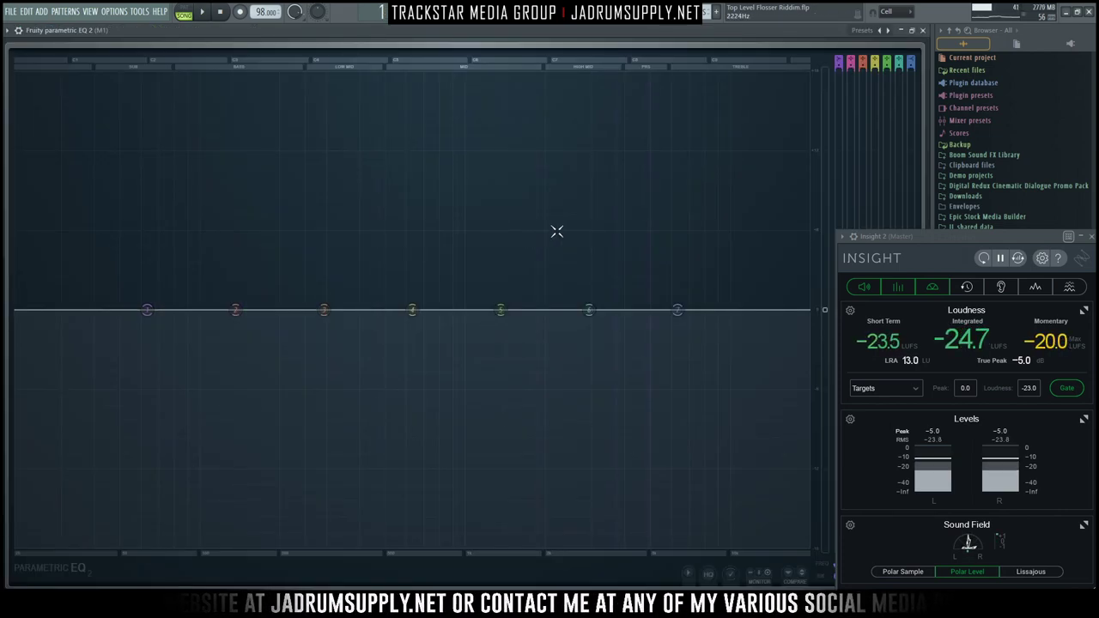
pyautogui.click(863, 31)
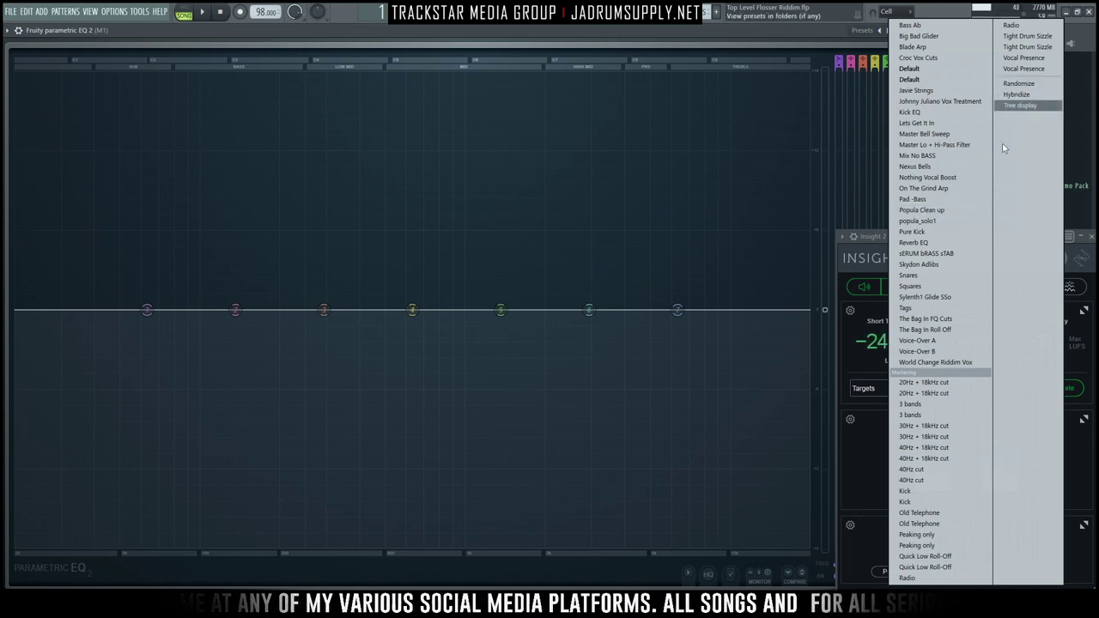
pyautogui.click(923, 459)
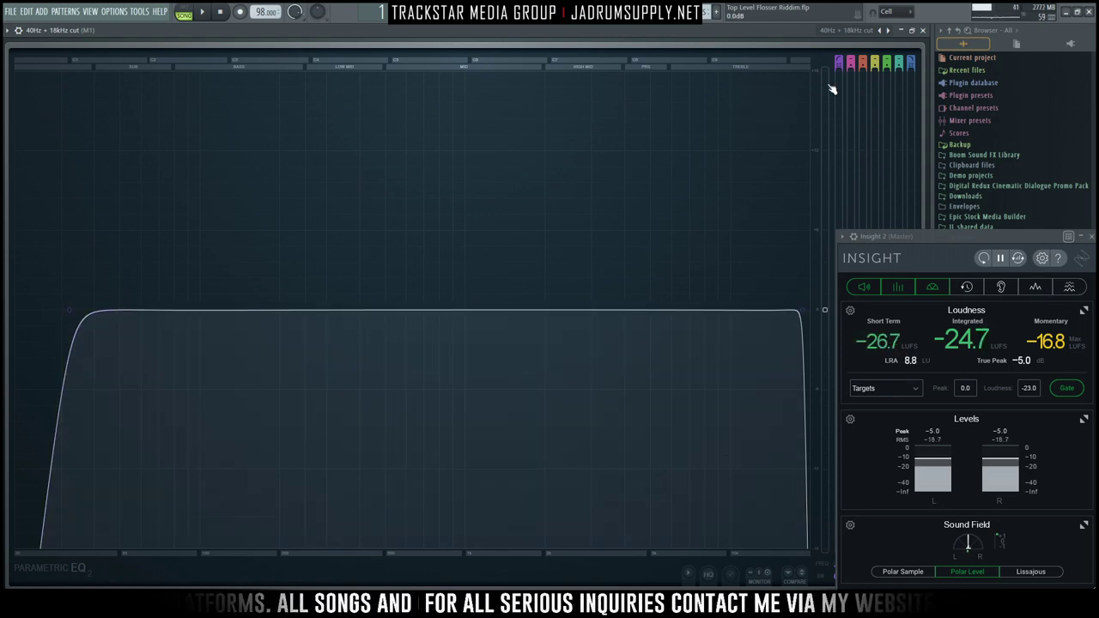
pyautogui.click(847, 60)
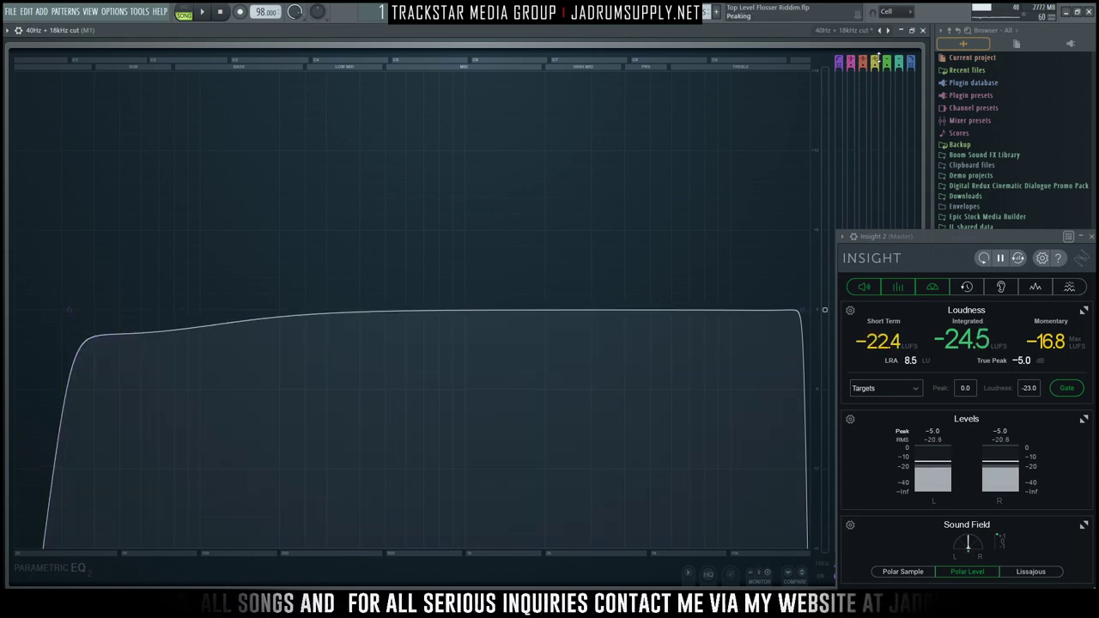
pyautogui.click(887, 60)
pyautogui.click(899, 60)
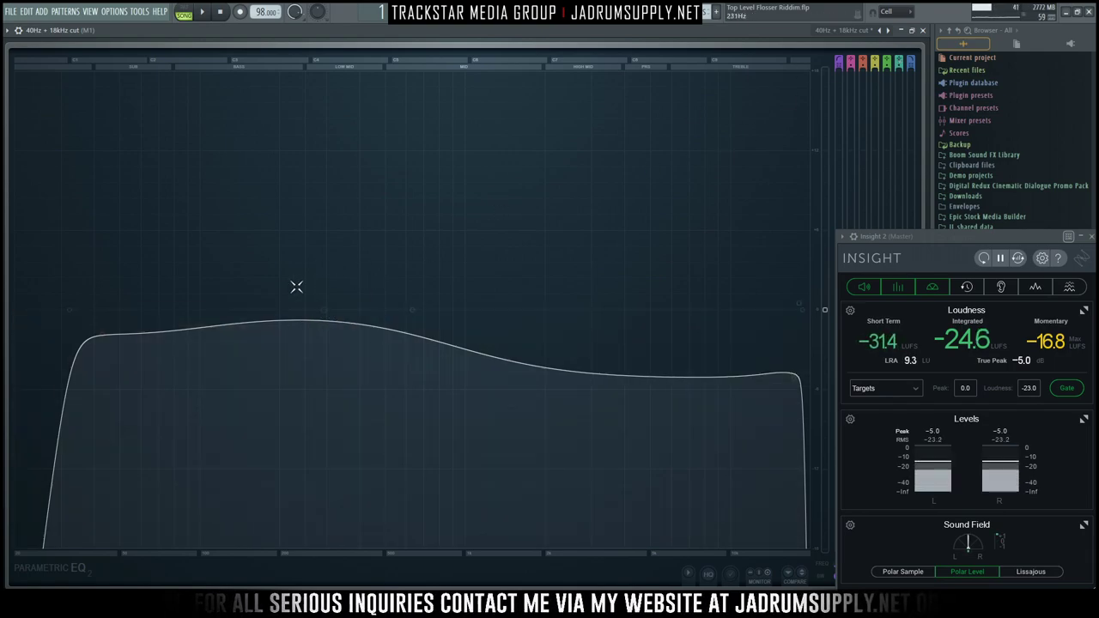
# Step: Cut narrow notches into M1's EQ with band 3 at about 450 Hz, band 4 at about 900 Hz and another in the presence range
pyautogui.click(331, 318)
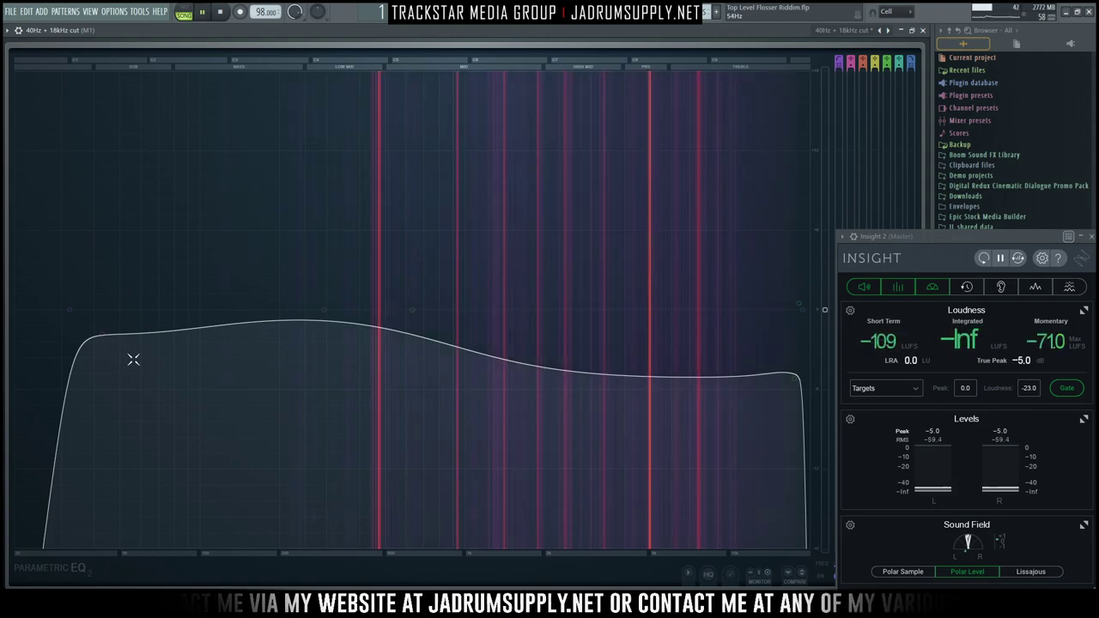
pyautogui.moveTo(327, 313); pyautogui.dragTo(372, 429)
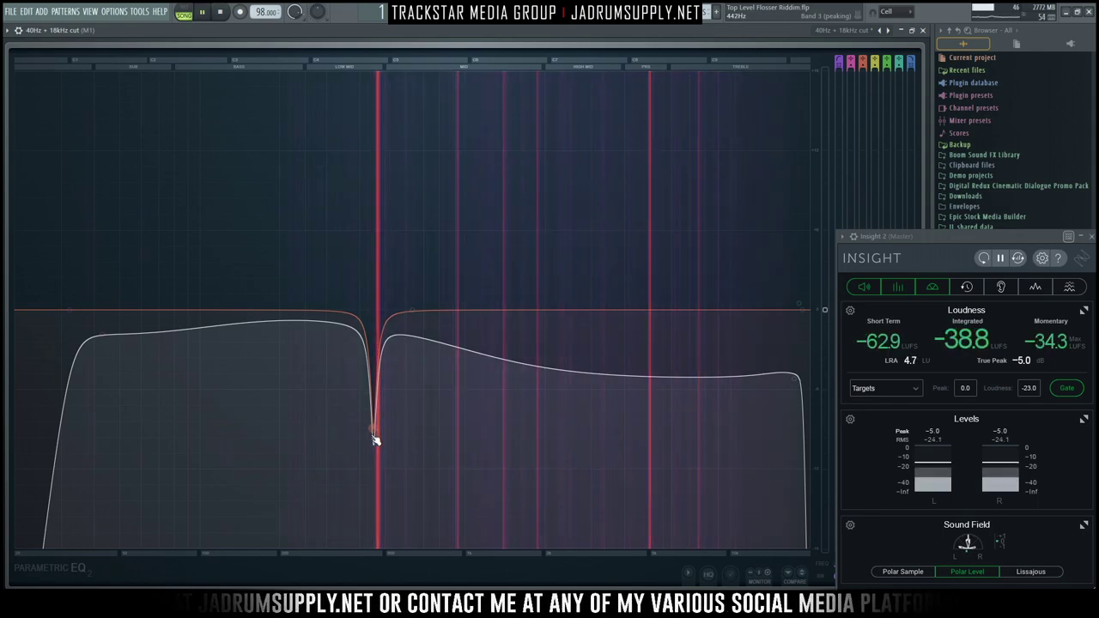
pyautogui.moveTo(413, 310); pyautogui.dragTo(458, 299)
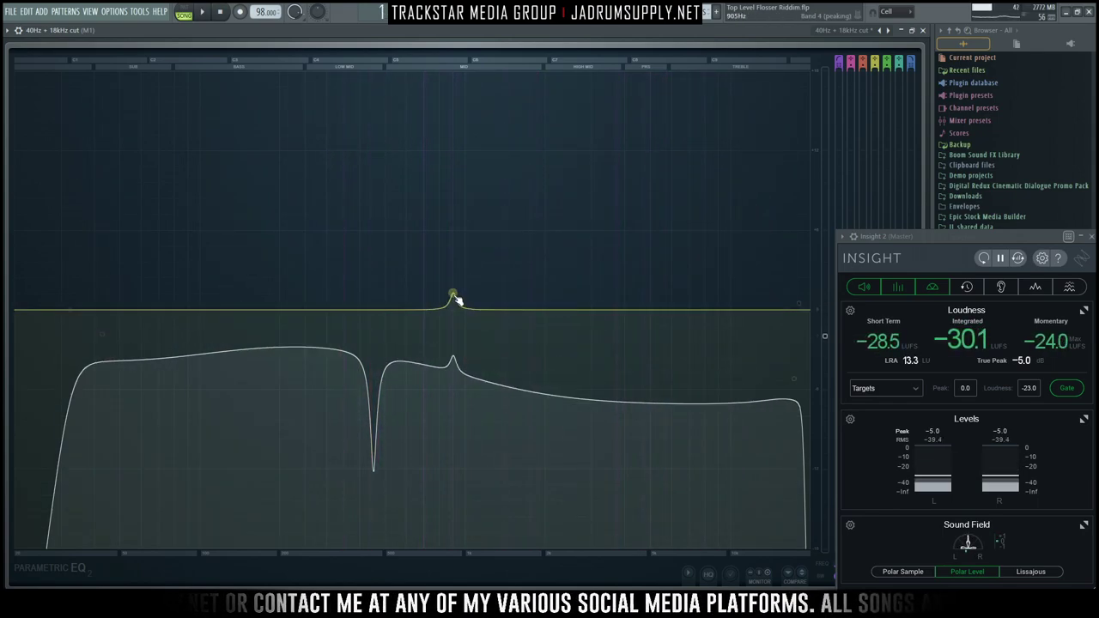
pyautogui.press('space')
pyautogui.moveTo(455, 300); pyautogui.dragTo(455, 429)
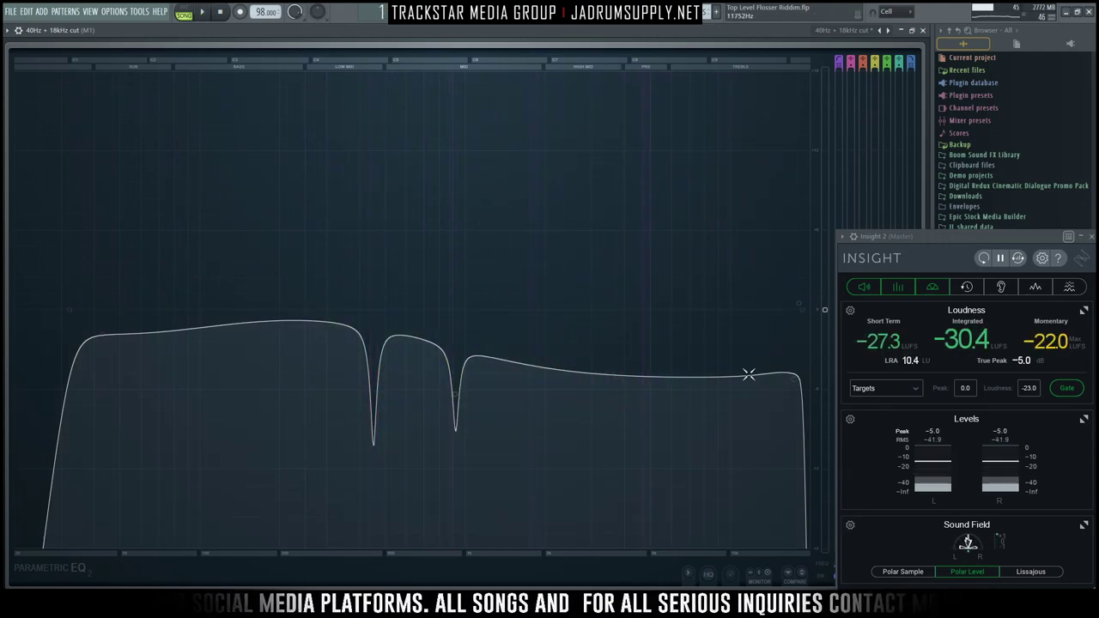
pyautogui.moveTo(799, 303); pyautogui.dragTo(651, 405)
pyautogui.scroll(-3, 558, 81)
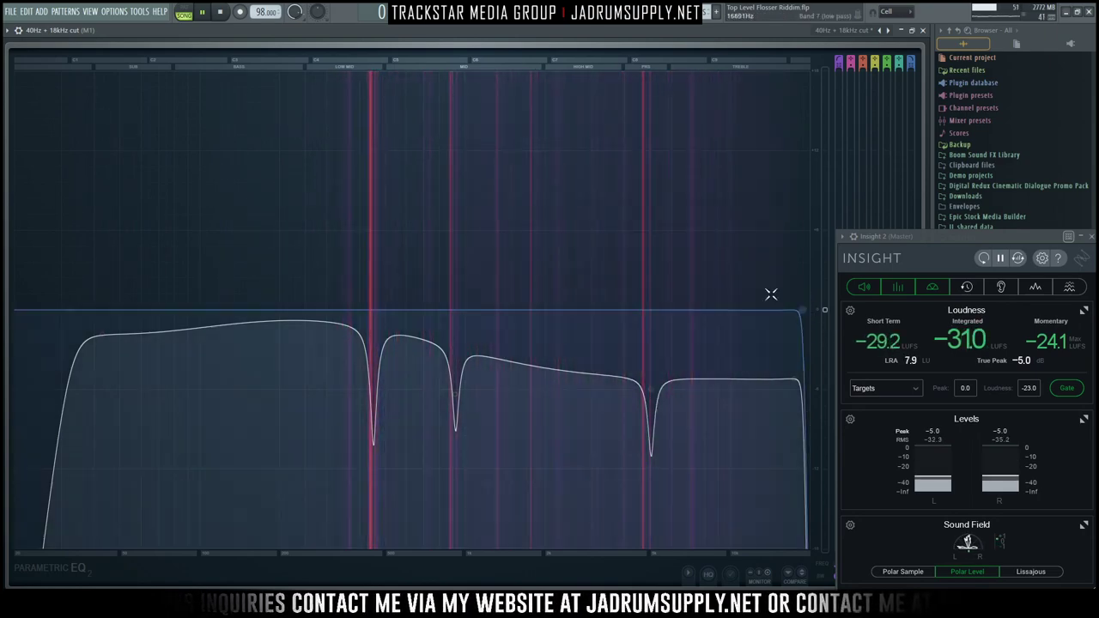
# Step: Pull the EQ's high cut down into the treble range and reset the broad low and high bands to flat
pyautogui.scroll(-3, 802, 318)
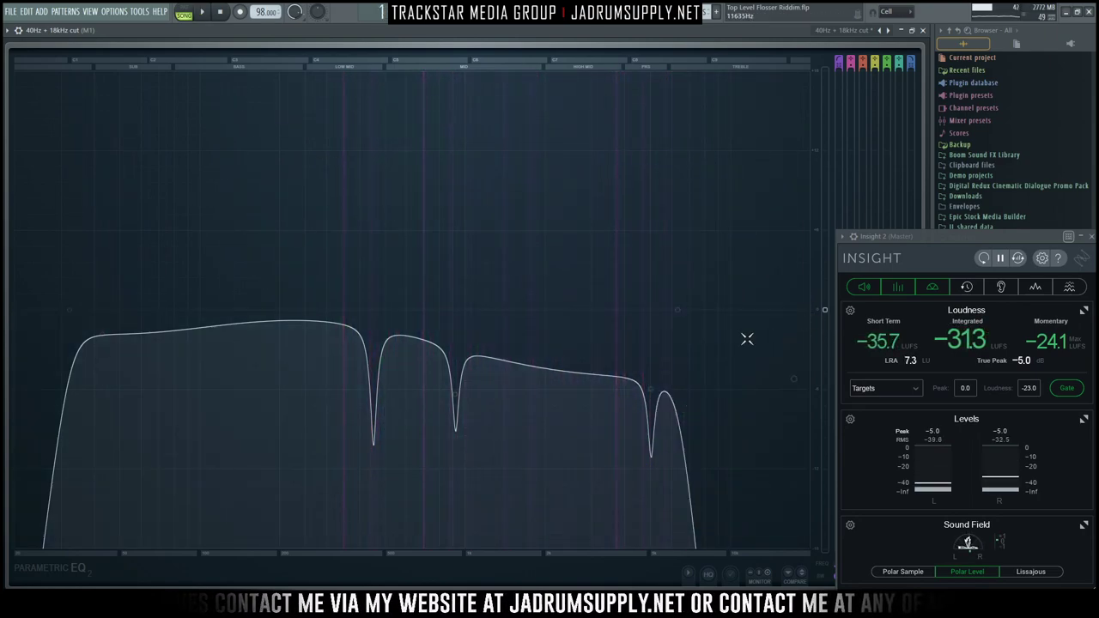
pyautogui.moveTo(682, 325); pyautogui.dragTo(771, 309)
pyautogui.rightClick(791, 382)
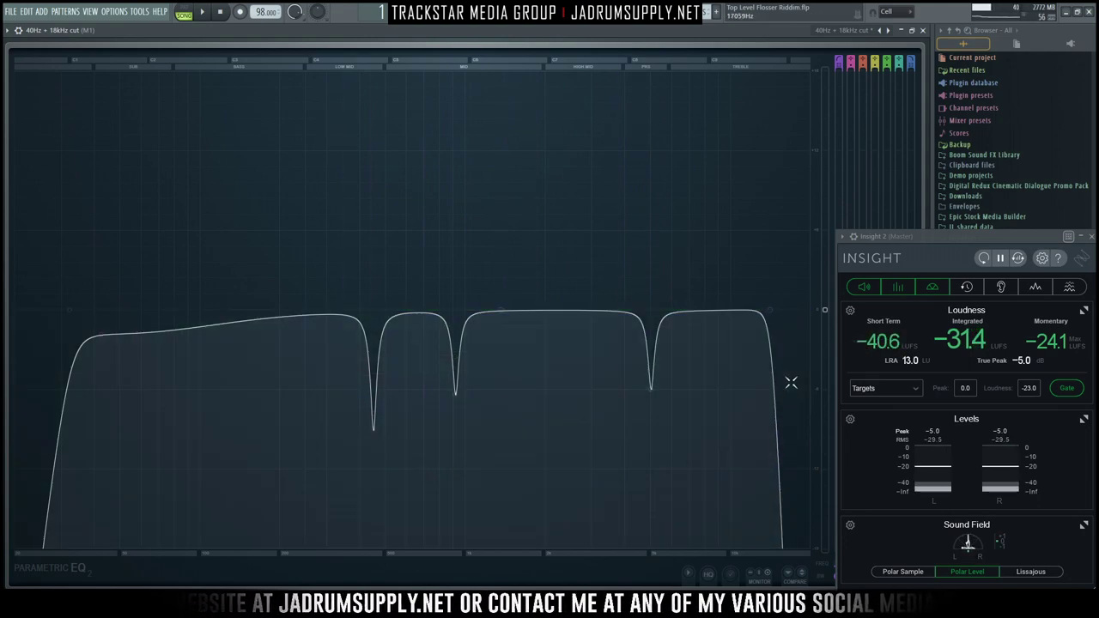
pyautogui.moveTo(79, 316); pyautogui.dragTo(100, 328)
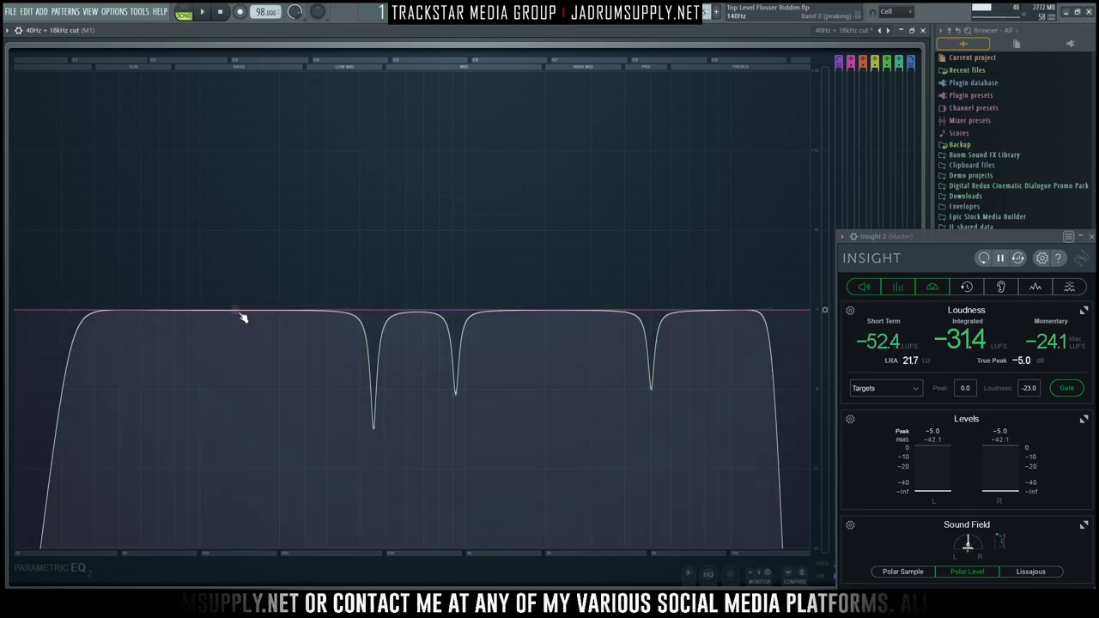
# Step: Use EQ band 2 to cut a narrow notch at the upper end of the high mids during playback
pyautogui.press('space')
pyautogui.moveTo(237, 311); pyautogui.dragTo(620, 384)
pyautogui.scroll(-5, 240, 237)
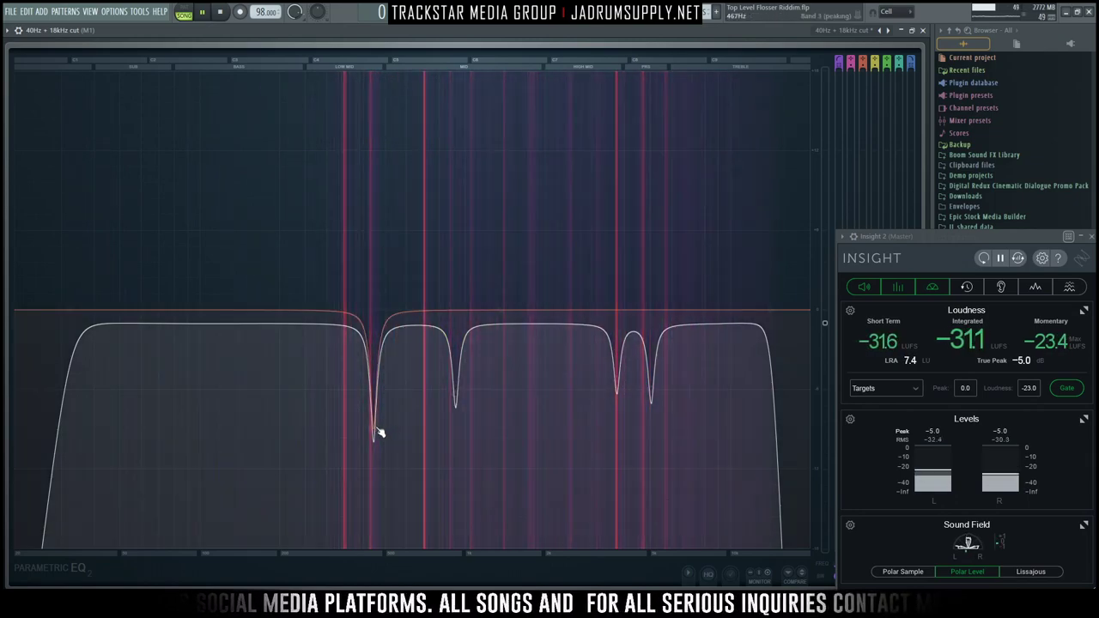
# Step: Lower the EQ's high cut slightly and raise its low cut to the bottom of the low mids
pyautogui.moveTo(768, 311); pyautogui.dragTo(762, 312)
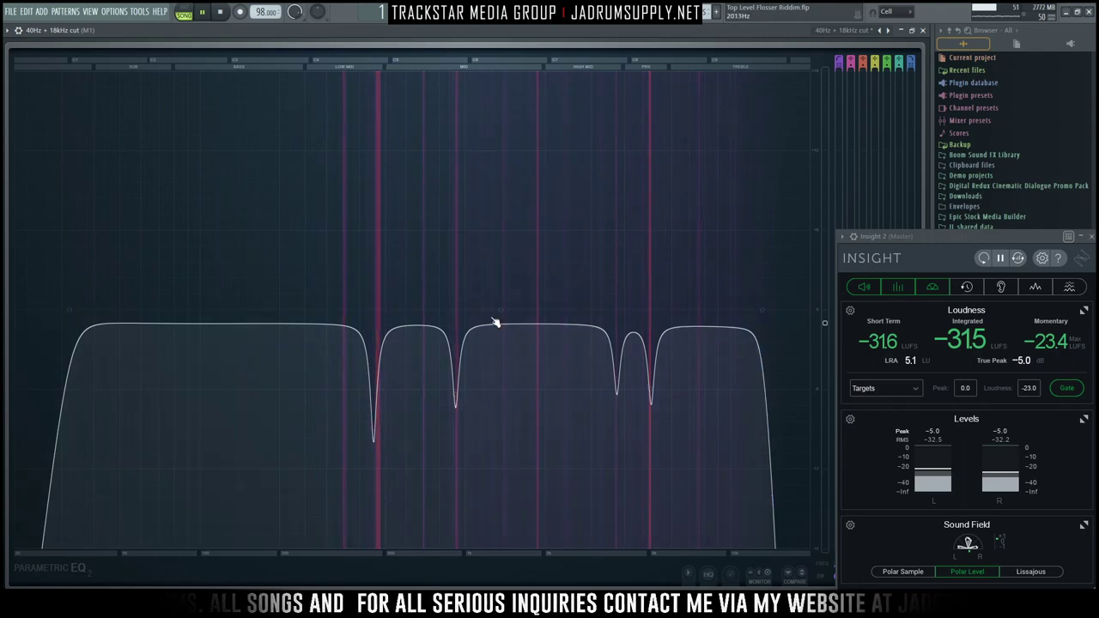
pyautogui.moveTo(69, 310); pyautogui.dragTo(303, 310)
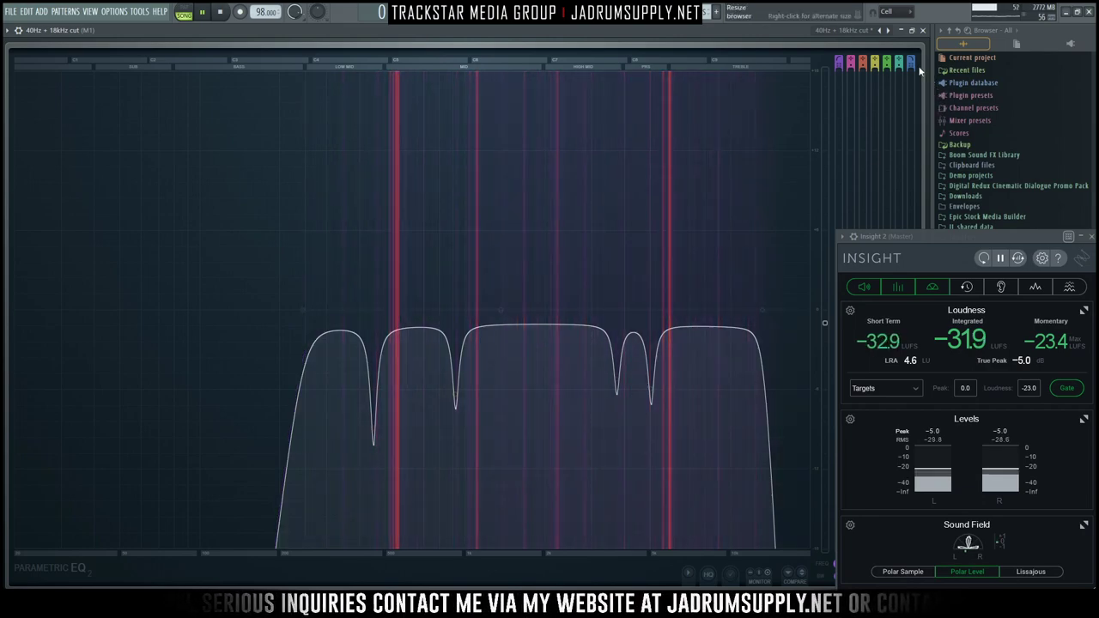
# Step: Restore the EQ window, shrink it and place it beside the RCompressor beneath the CLA-76
pyautogui.click(911, 30)
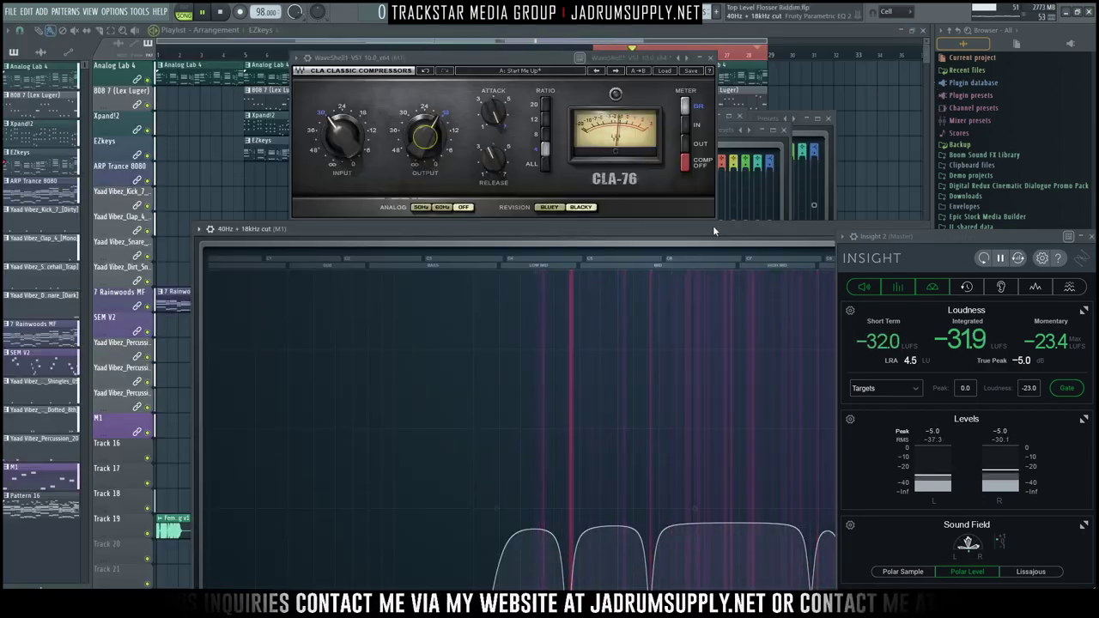
pyautogui.moveTo(209, 229); pyautogui.dragTo(165, 134)
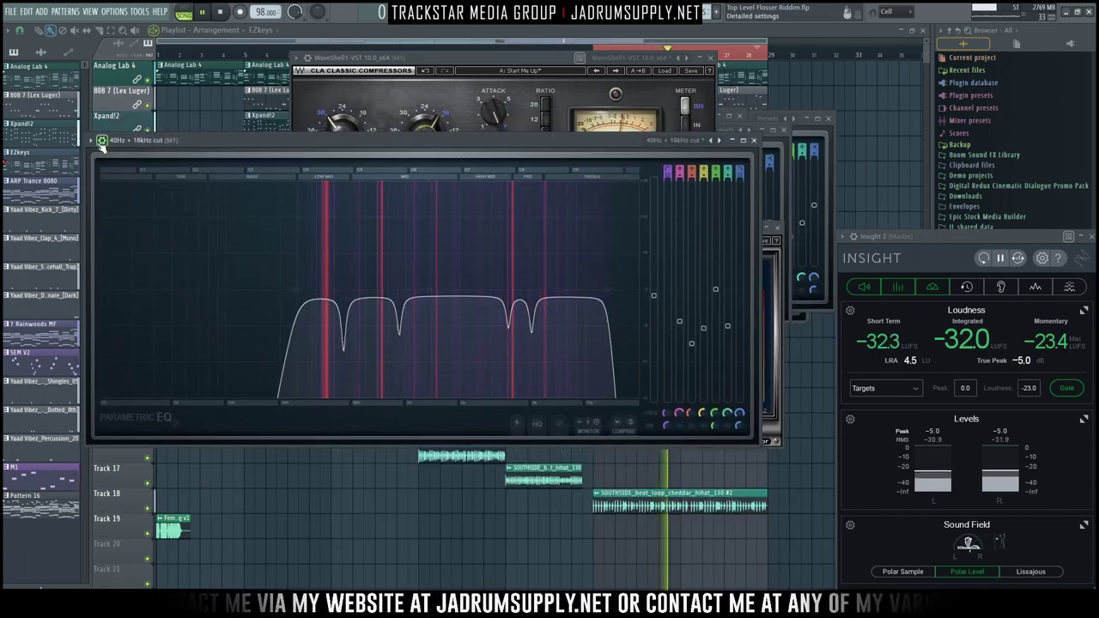
pyautogui.moveTo(87, 136); pyautogui.dragTo(398, 252)
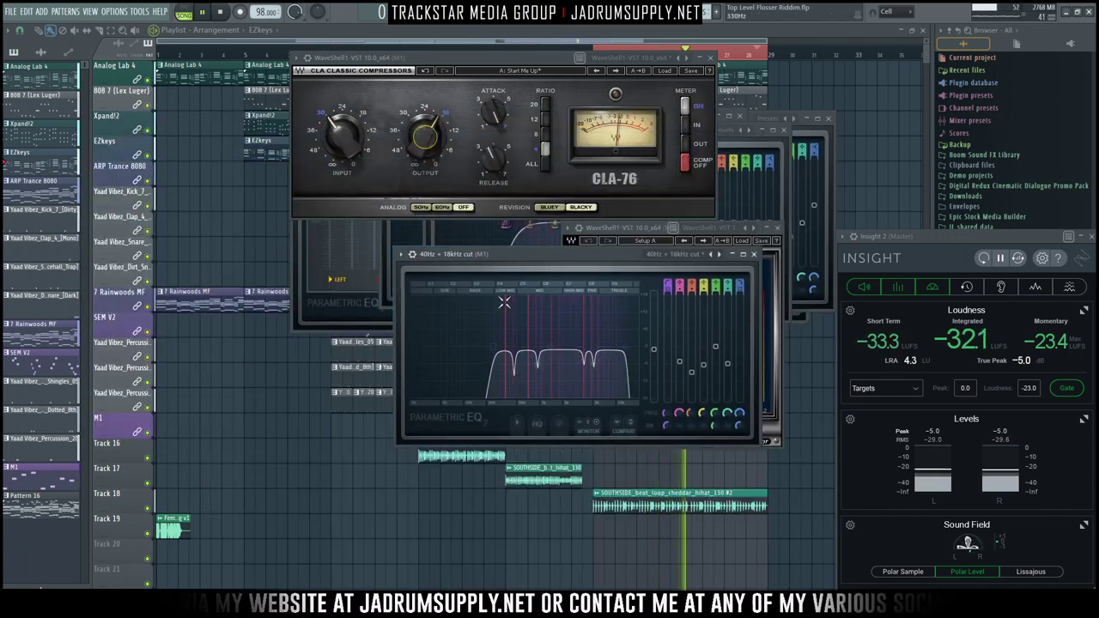
pyautogui.moveTo(556, 260); pyautogui.dragTo(353, 238)
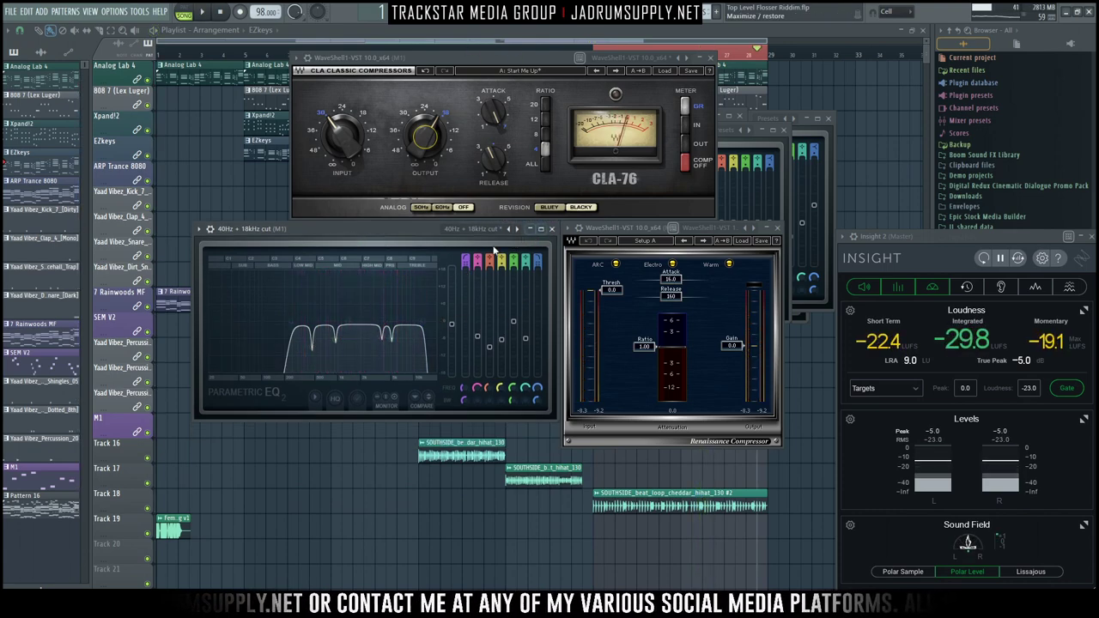
# Step: Play the M1 loop and compare the sound with the parametric EQ bypassed and enabled
pyautogui.press('space')
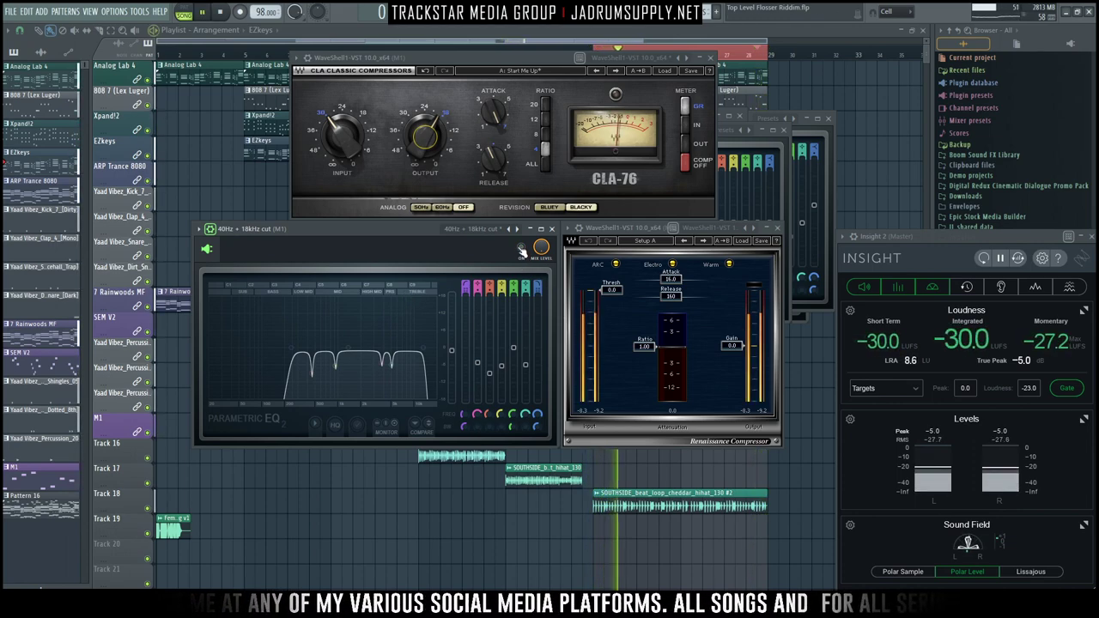
pyautogui.click(521, 248)
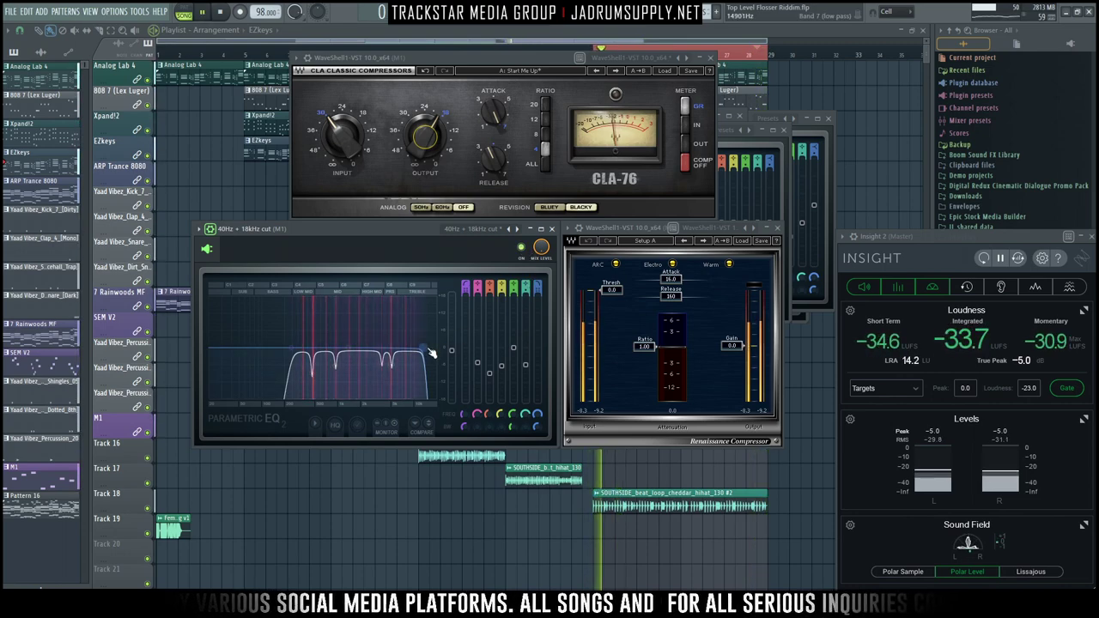
pyautogui.moveTo(431, 352); pyautogui.dragTo(425, 339)
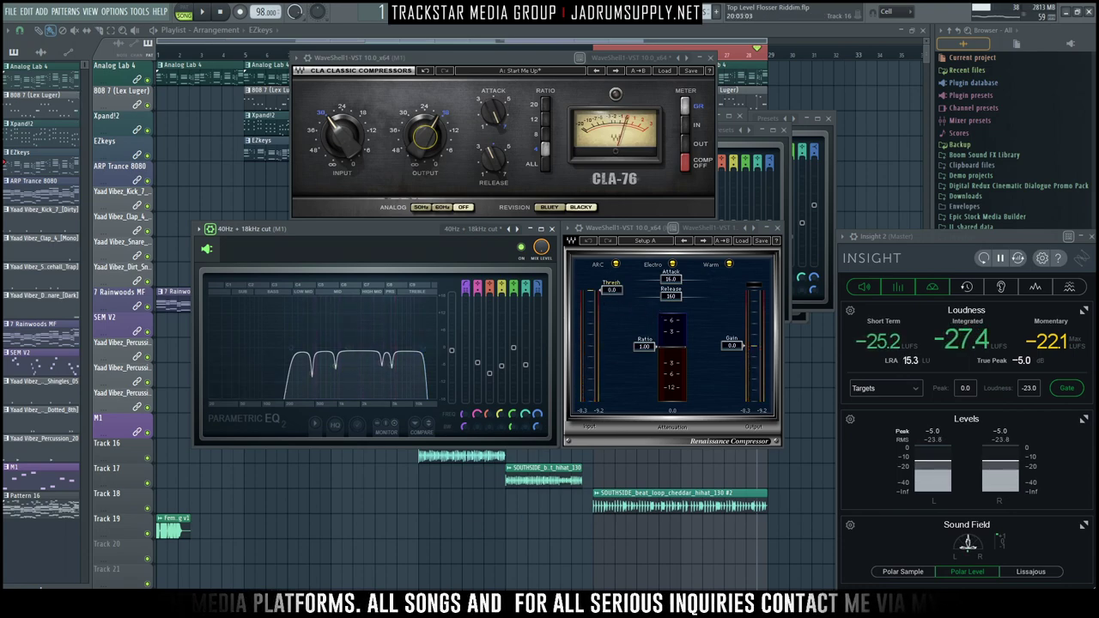
# Step: Set the RCompressor's threshold to -20.0 dB, ratio to 2.00 and gain to 2.0 dB, auditioning the M1 loop
pyautogui.click(611, 289)
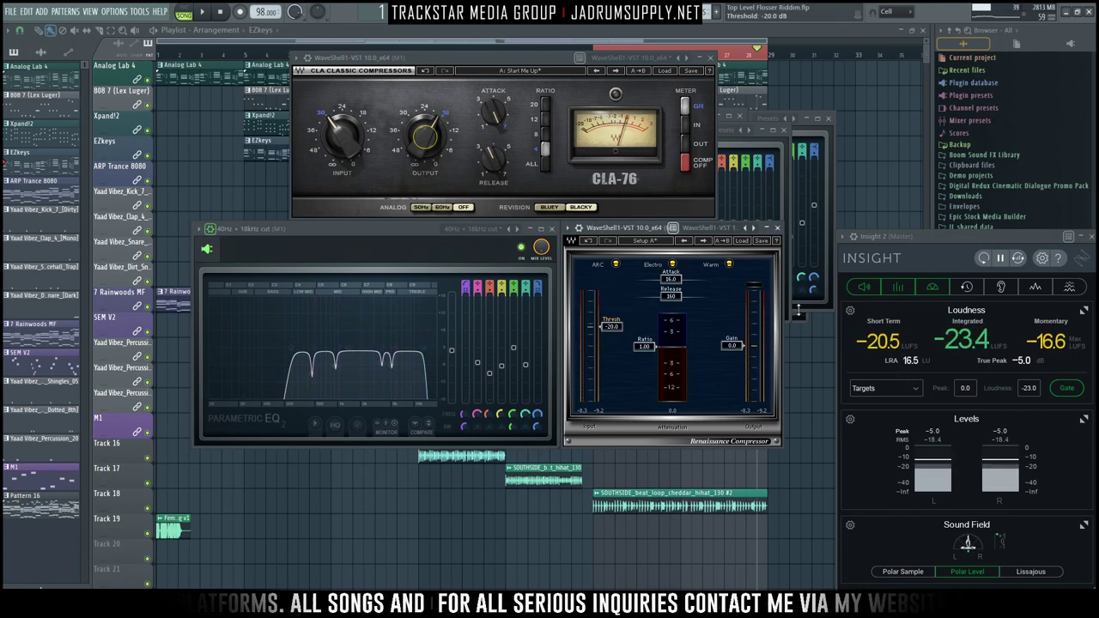
pyautogui.write('2')
pyautogui.press('Return')
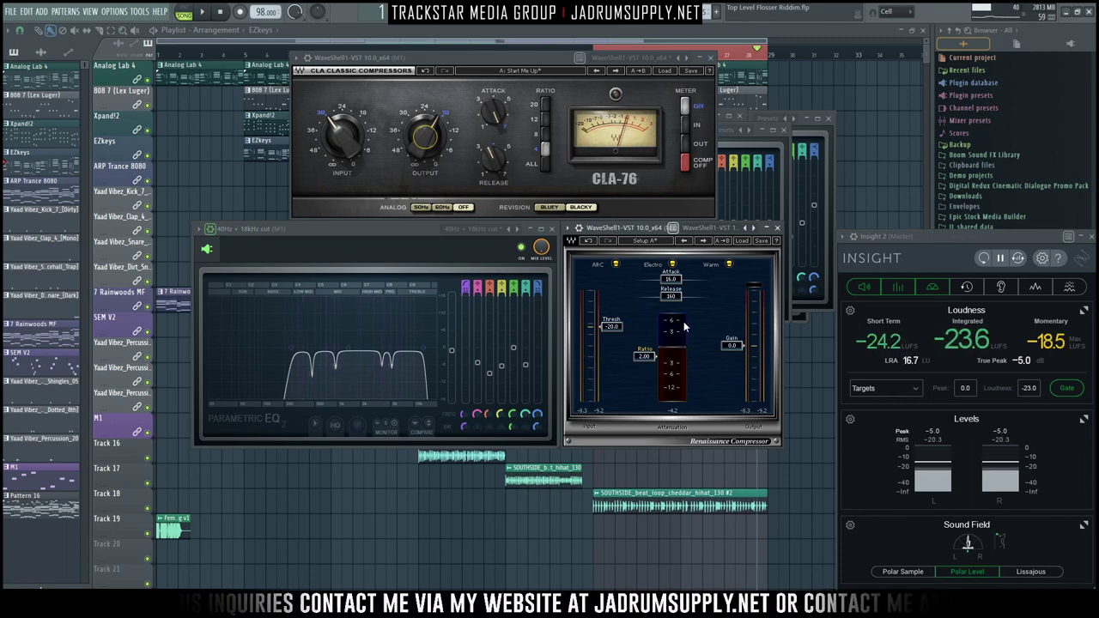
pyautogui.press('space')
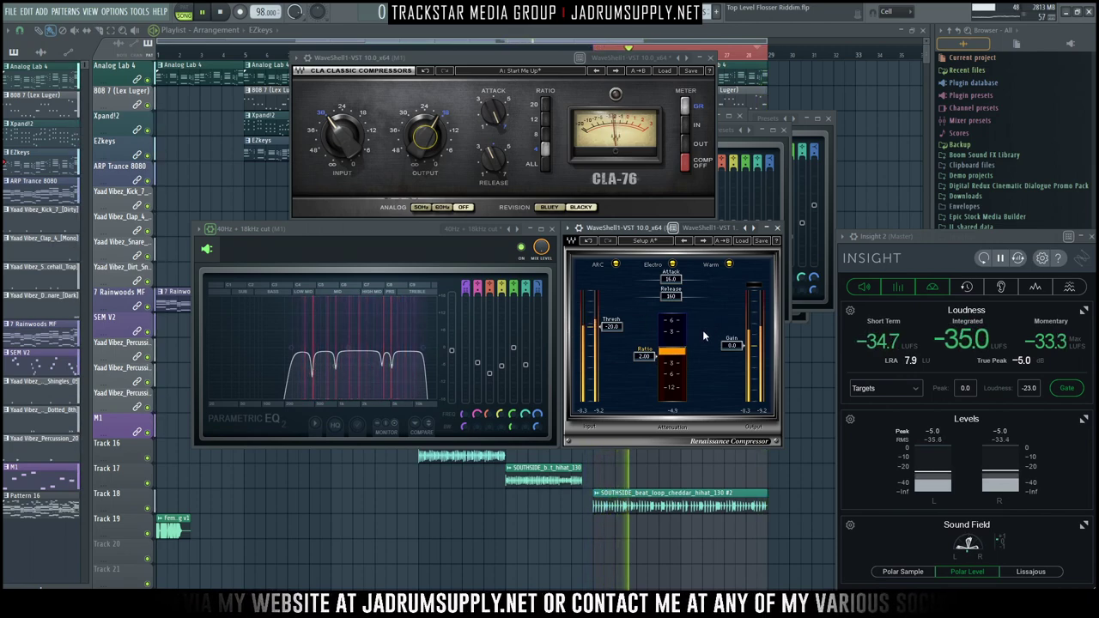
pyautogui.press('space')
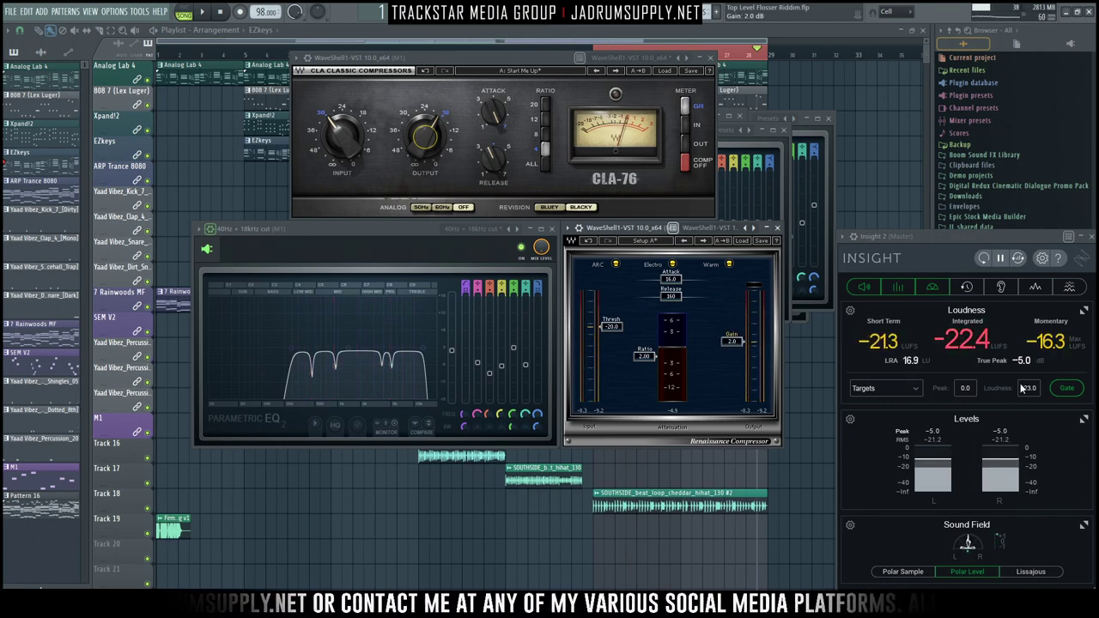
# Step: Play the loop with the Yaad Vibez_Kick_7_[Dirty] and Yaad Vibez_Percussion_20 mixer tracks soloed
pyautogui.press('F9')
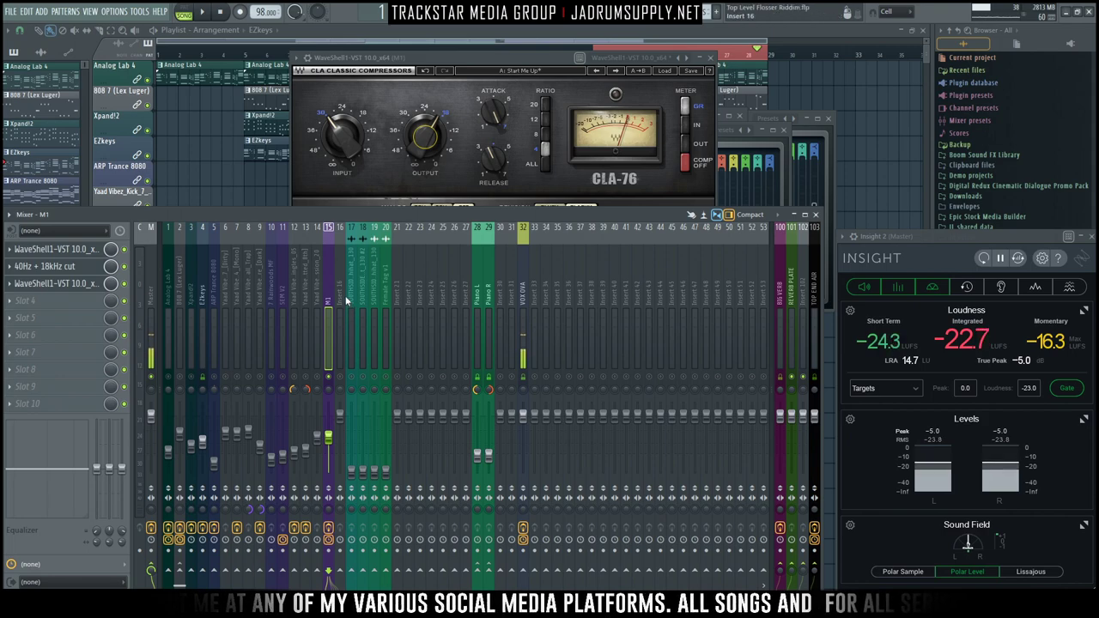
pyautogui.press('space')
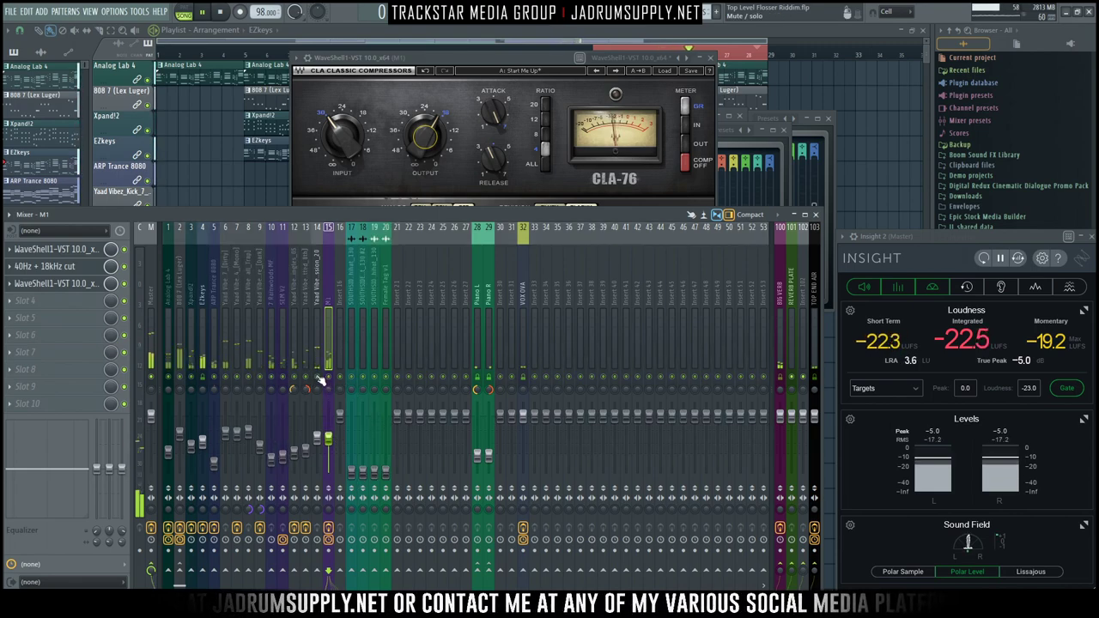
pyautogui.click(230, 381)
pyautogui.click(317, 361)
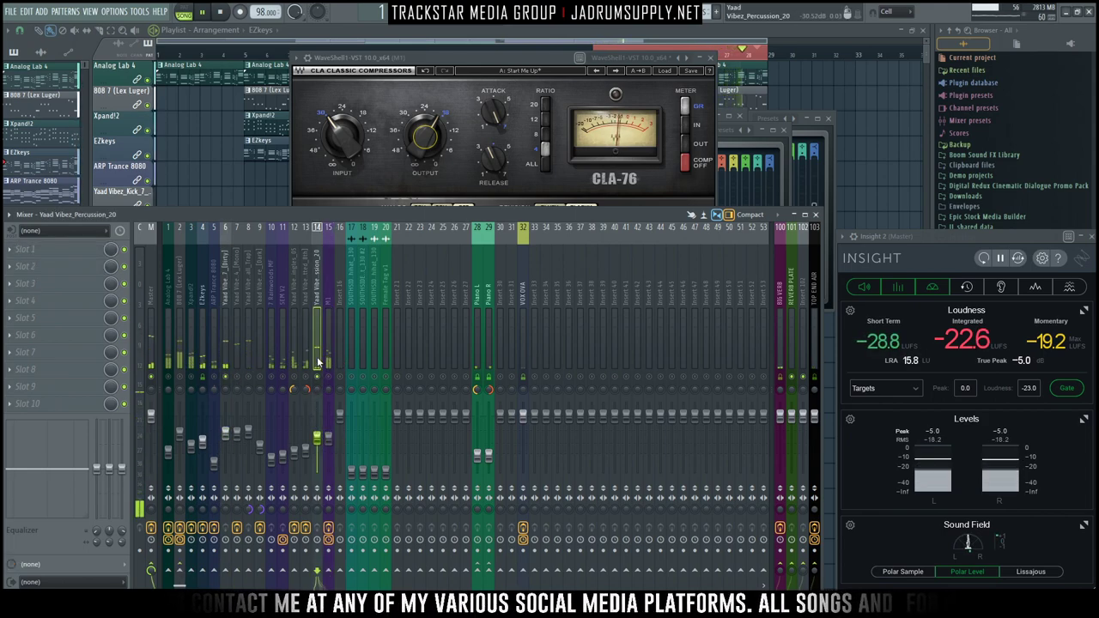
# Step: Sidechain the Yaad Vibez_Kick_7_[Dirty] track to Yaad Vibez_Percussion_20 and insert FabFilter Pro-C 2 on the percussion track
pyautogui.click(225, 334)
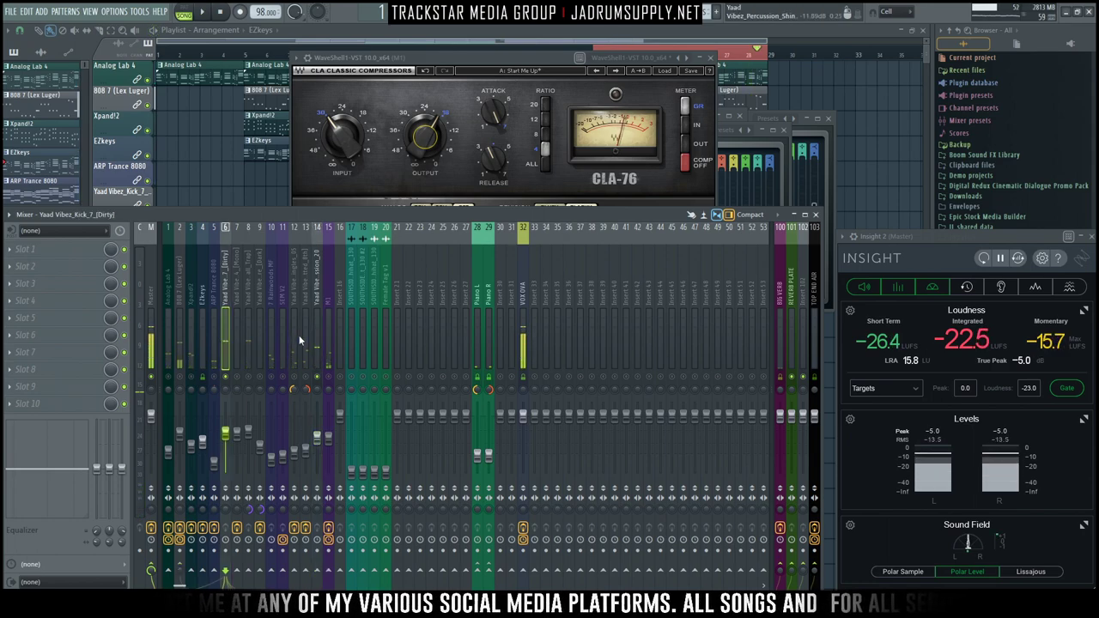
pyautogui.rightClick(317, 572)
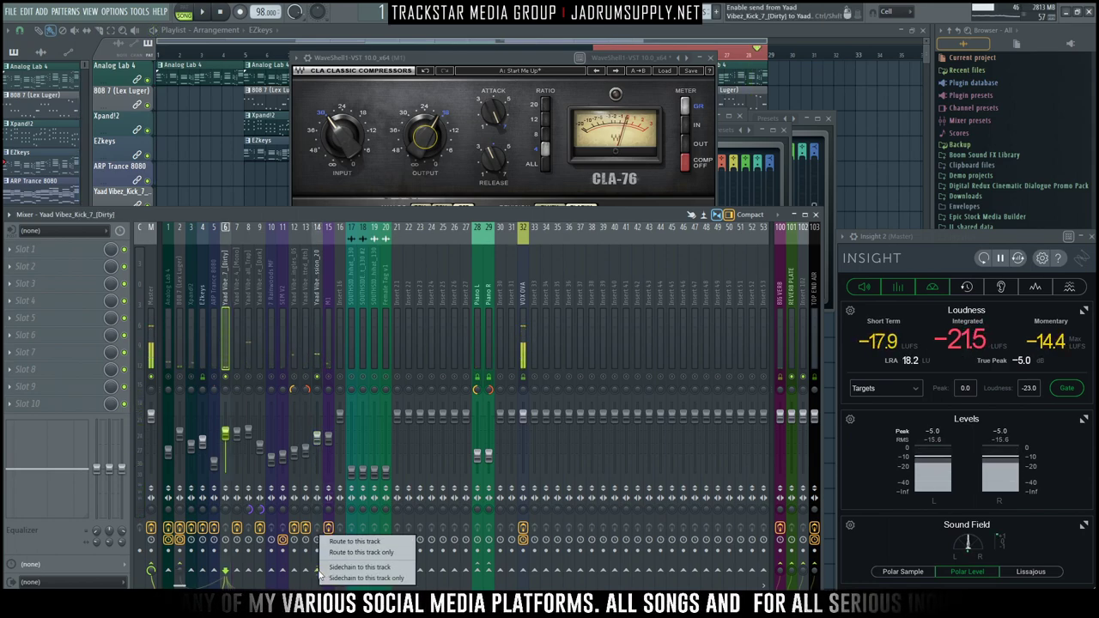
pyautogui.click(364, 568)
pyautogui.click(316, 335)
pyautogui.click(38, 251)
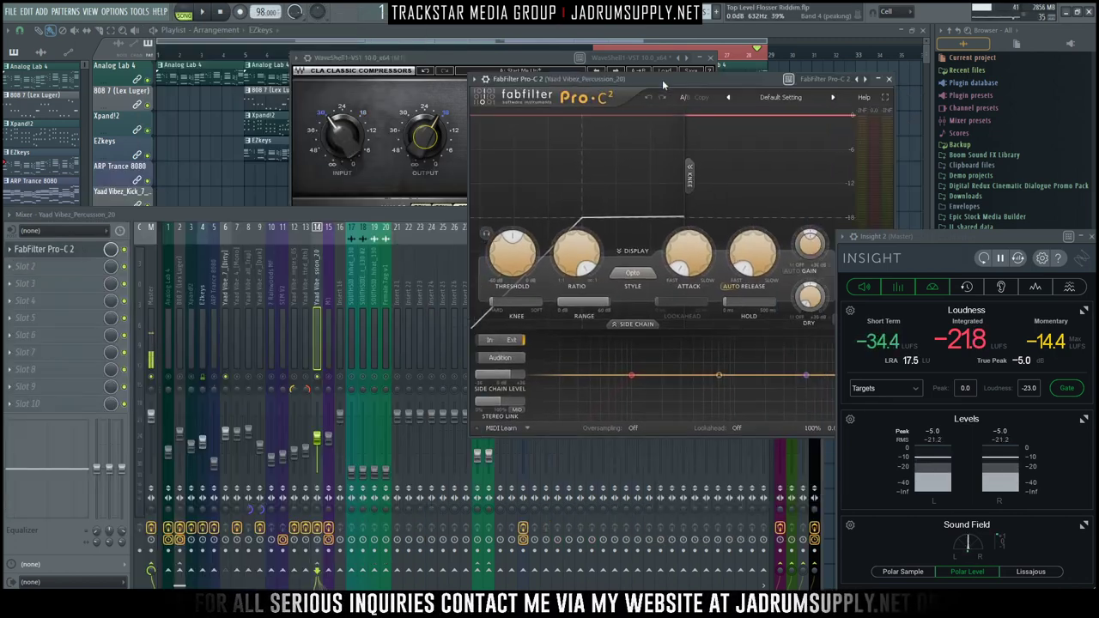
# Step: Open the 808 7 (Lex Luger) track's FabFilter Pro-C 2 and place it beside the Percussion_20 compressor for comparison
pyautogui.click(183, 297)
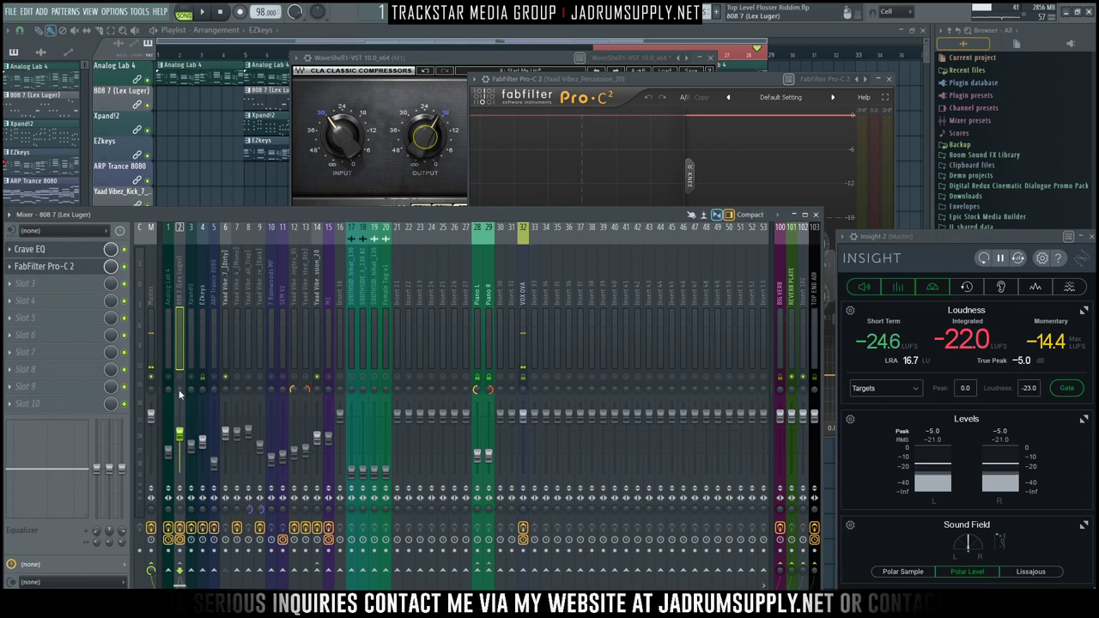
pyautogui.click(47, 266)
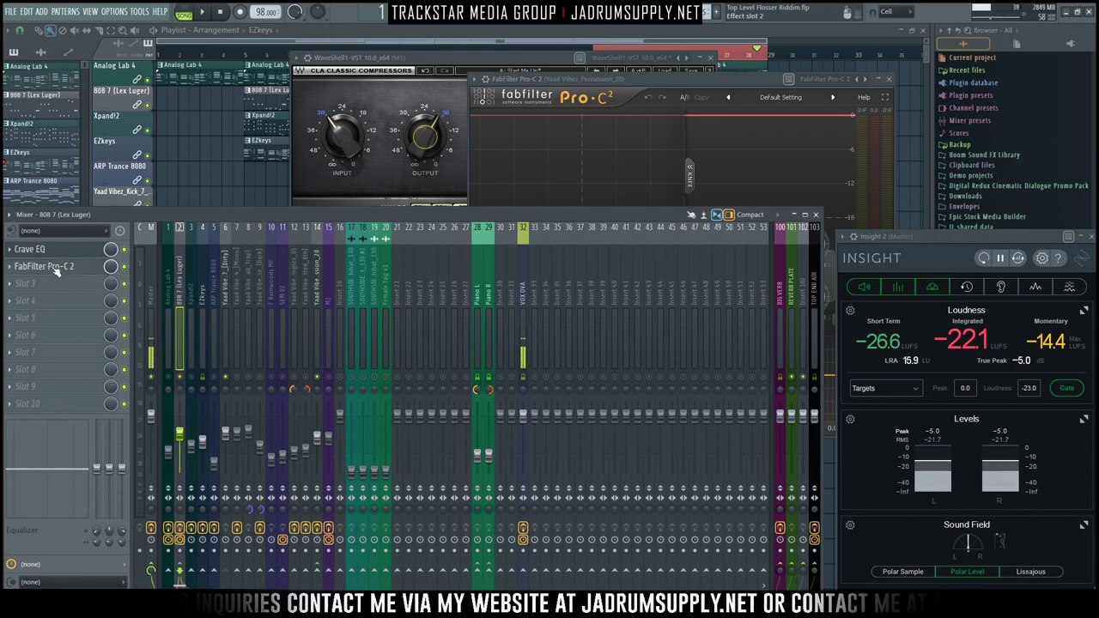
pyautogui.moveTo(360, 120); pyautogui.dragTo(329, 73)
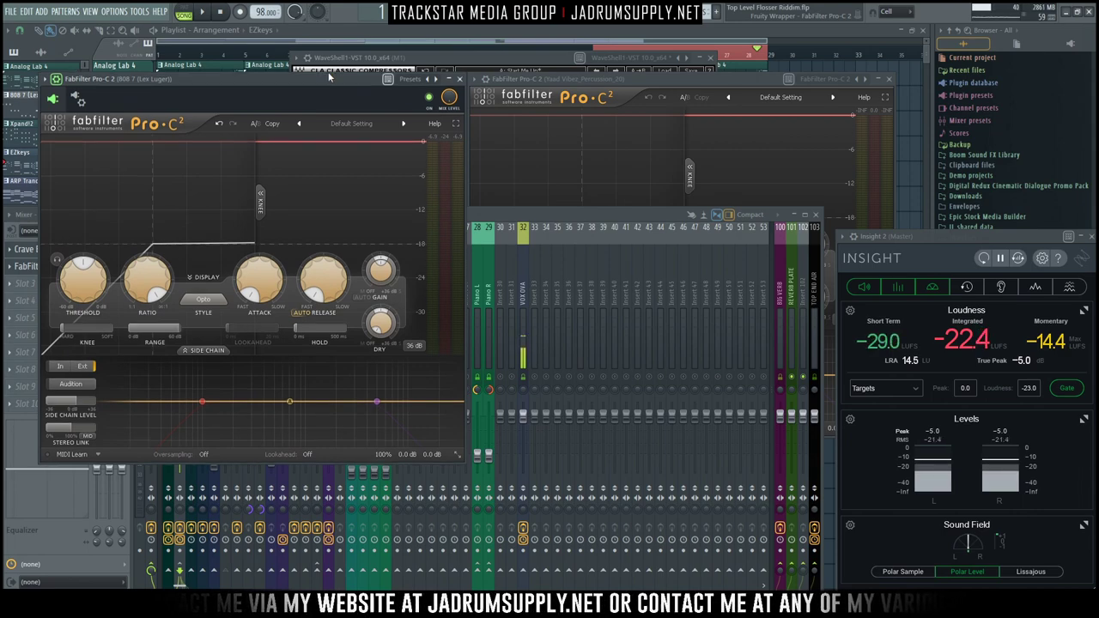
# Step: Route Yaad Vibez_Kick_7_[Dirty] into the stereo side chain input of the Percussion_20 track's Pro-C 2
pyautogui.click(493, 78)
pyautogui.click(498, 103)
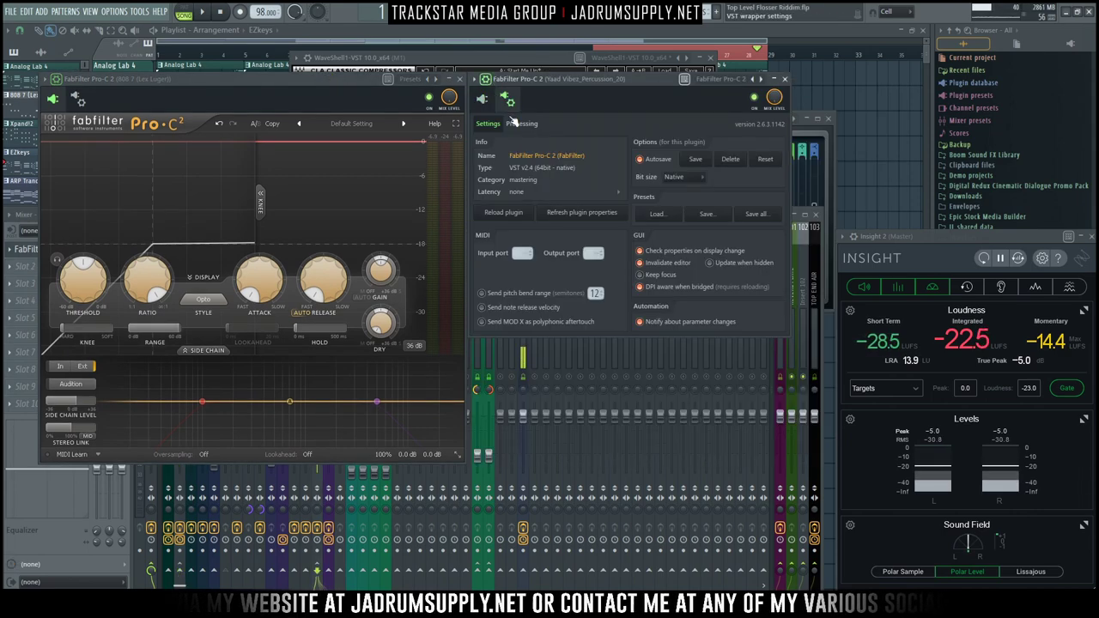
pyautogui.click(519, 124)
pyautogui.click(499, 250)
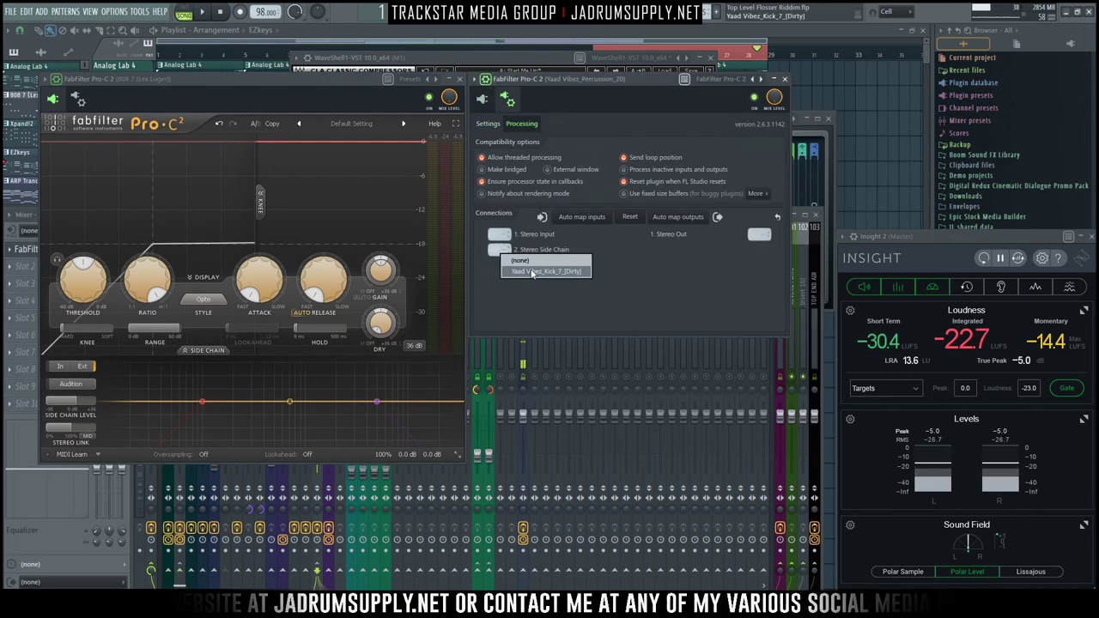
pyautogui.click(506, 100)
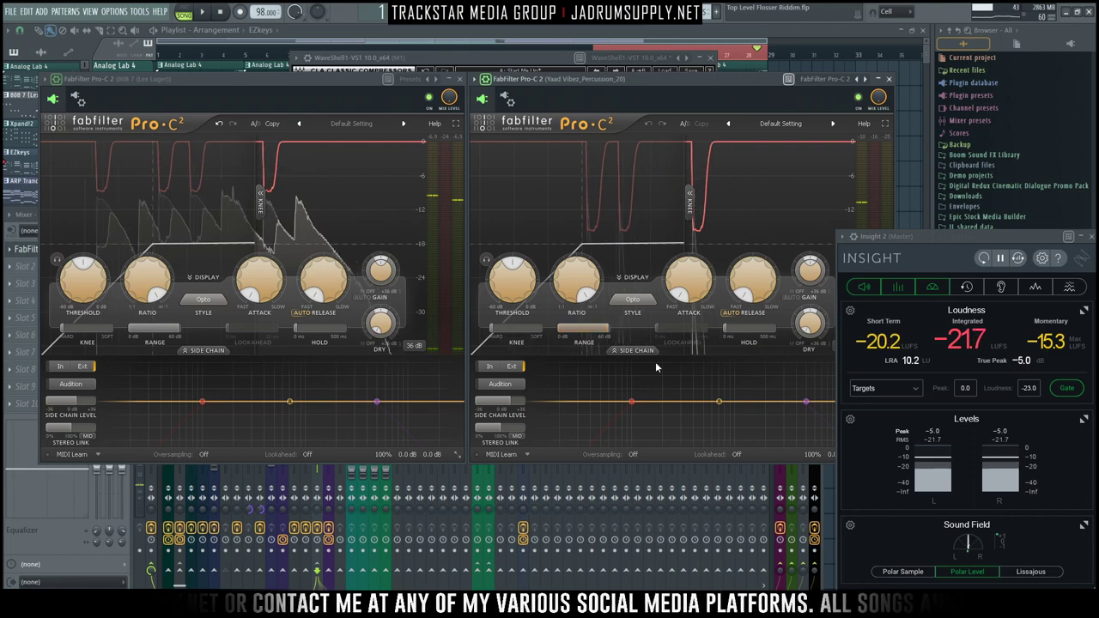
# Step: Set the Percussion_20 compressor's side chain level to 0.00 dB and lower its threshold slightly while the loop plays
pyautogui.doubleClick(509, 408)
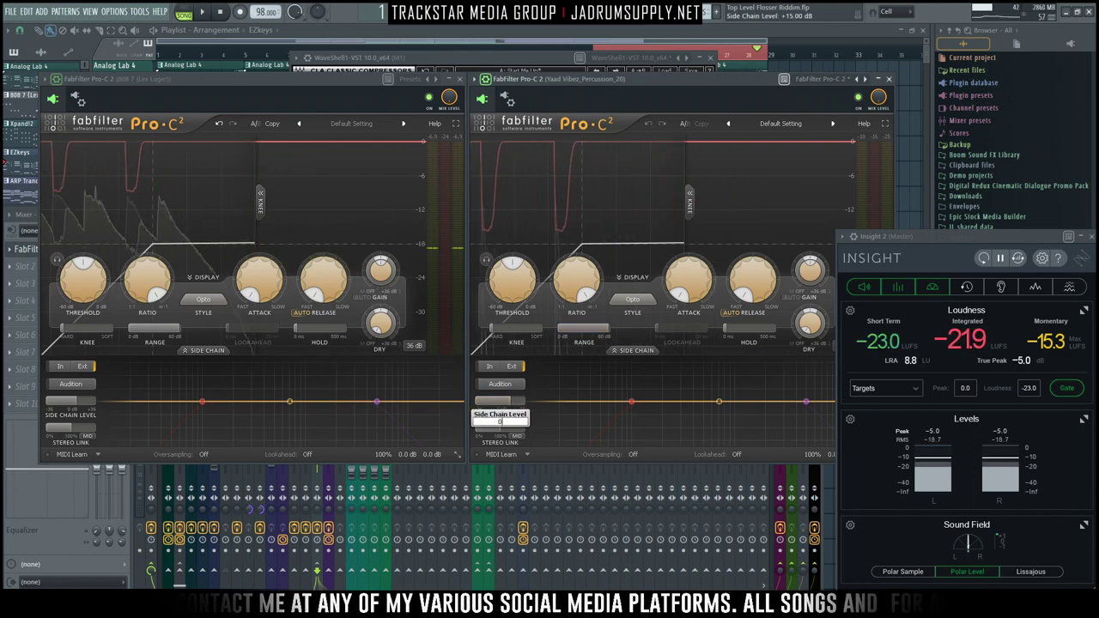
pyautogui.press('space')
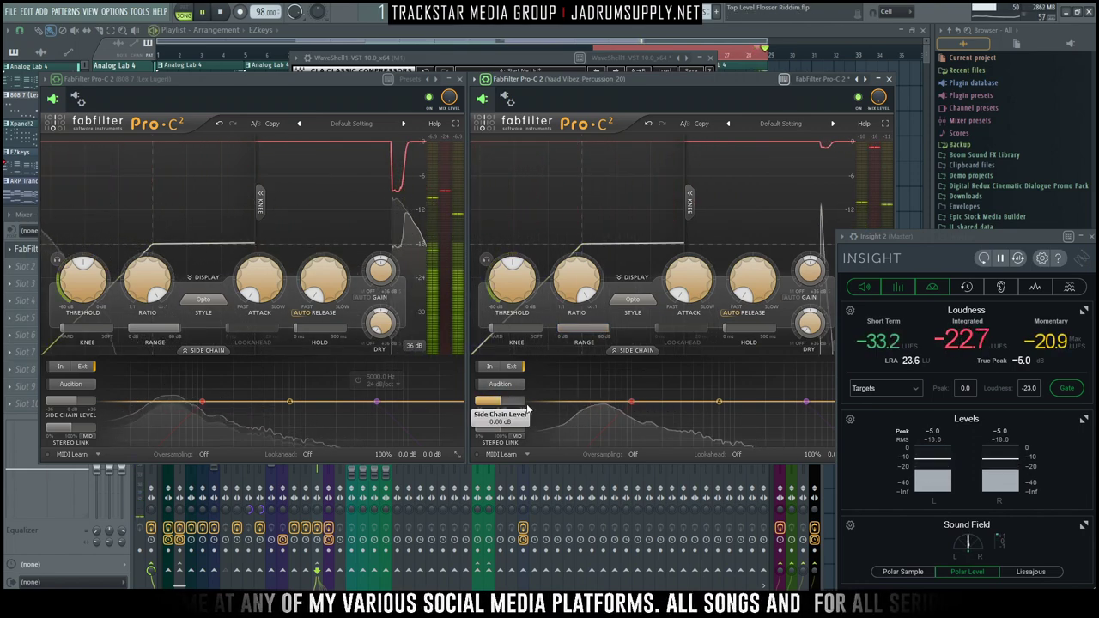
pyautogui.moveTo(506, 405); pyautogui.dragTo(598, 392)
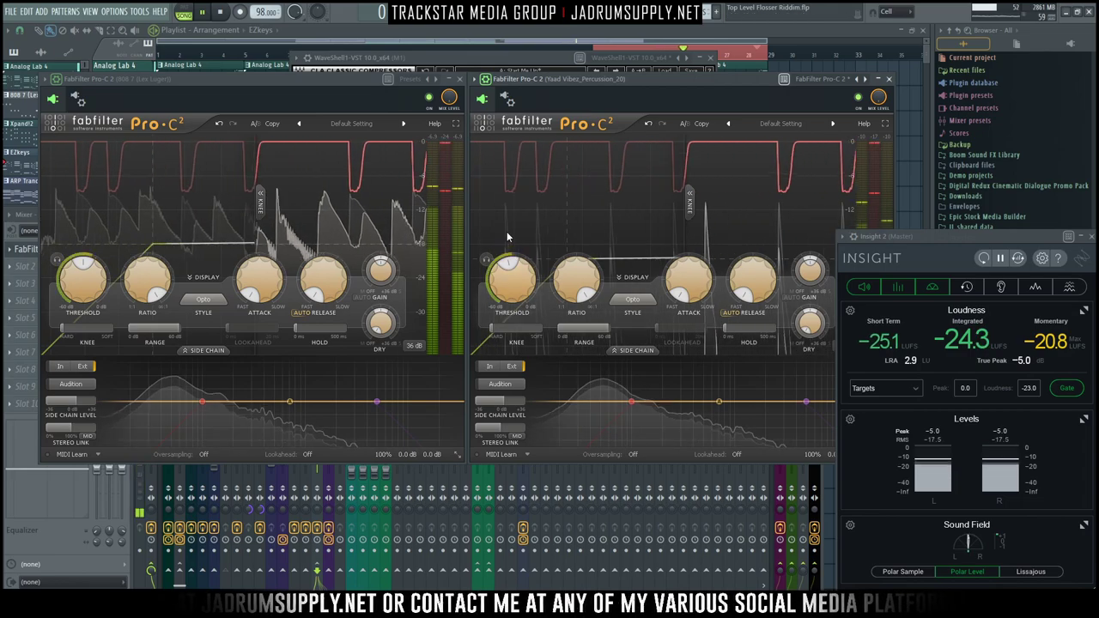
# Step: Insert Fruity Parametric EQ 2 after the compressor on Percussion_20 and load the 40Hz + 18kHz cut preset
pyautogui.click(396, 498)
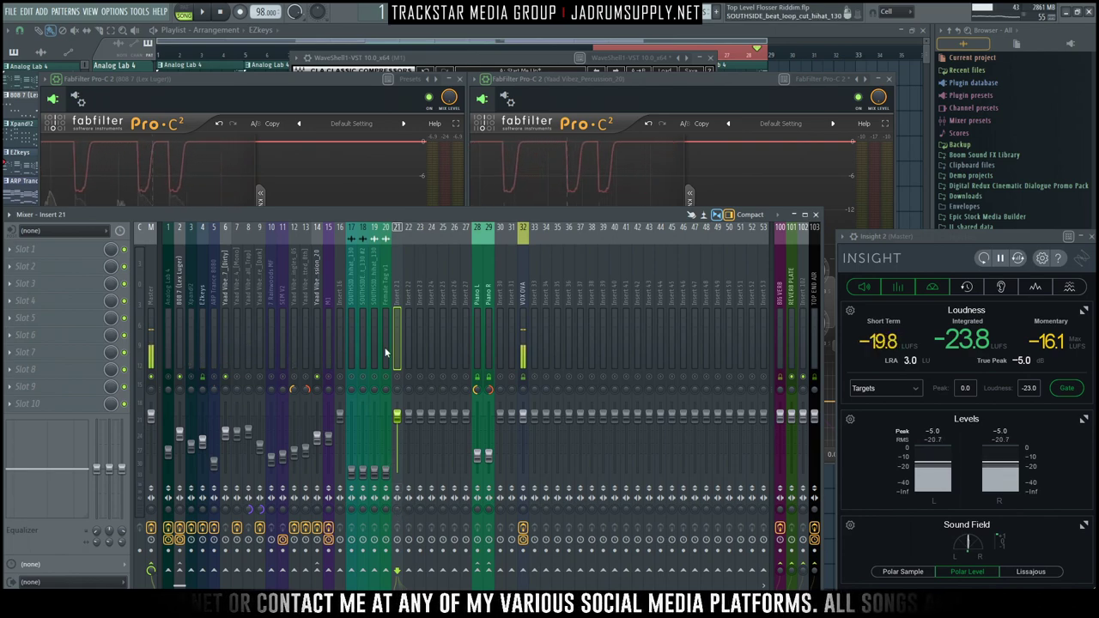
pyautogui.press('space')
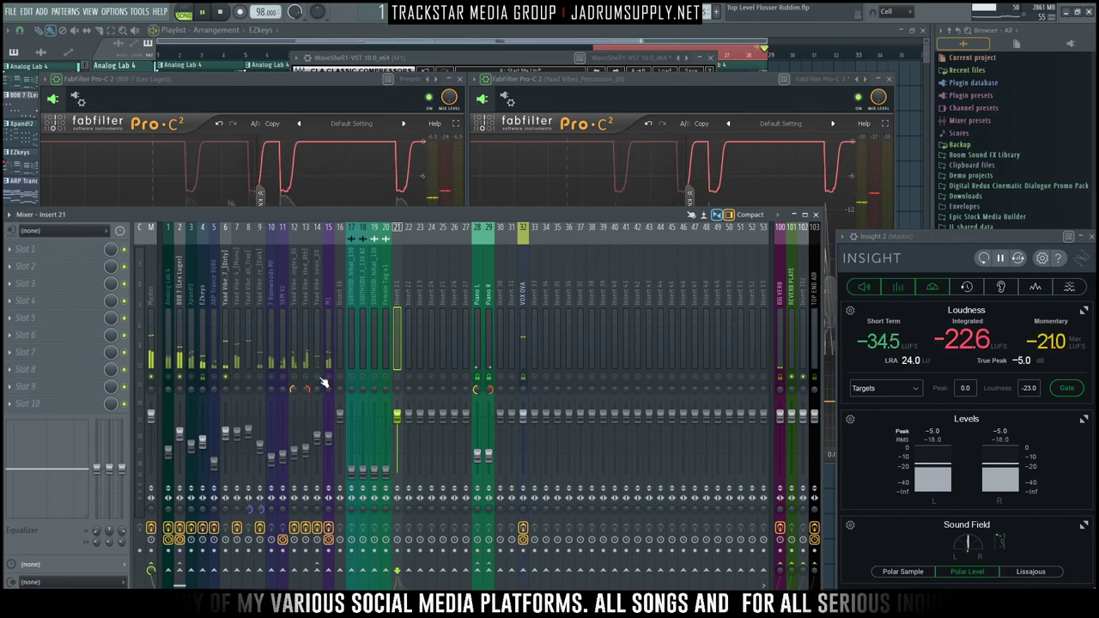
pyautogui.click(317, 366)
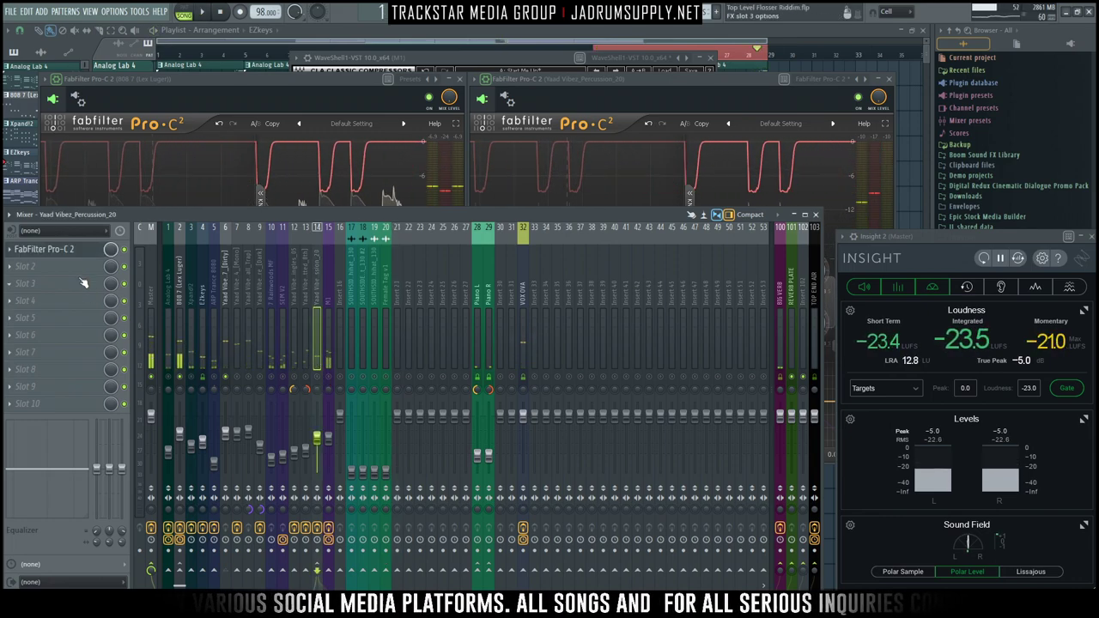
pyautogui.click(34, 266)
pyautogui.moveTo(86, 280)
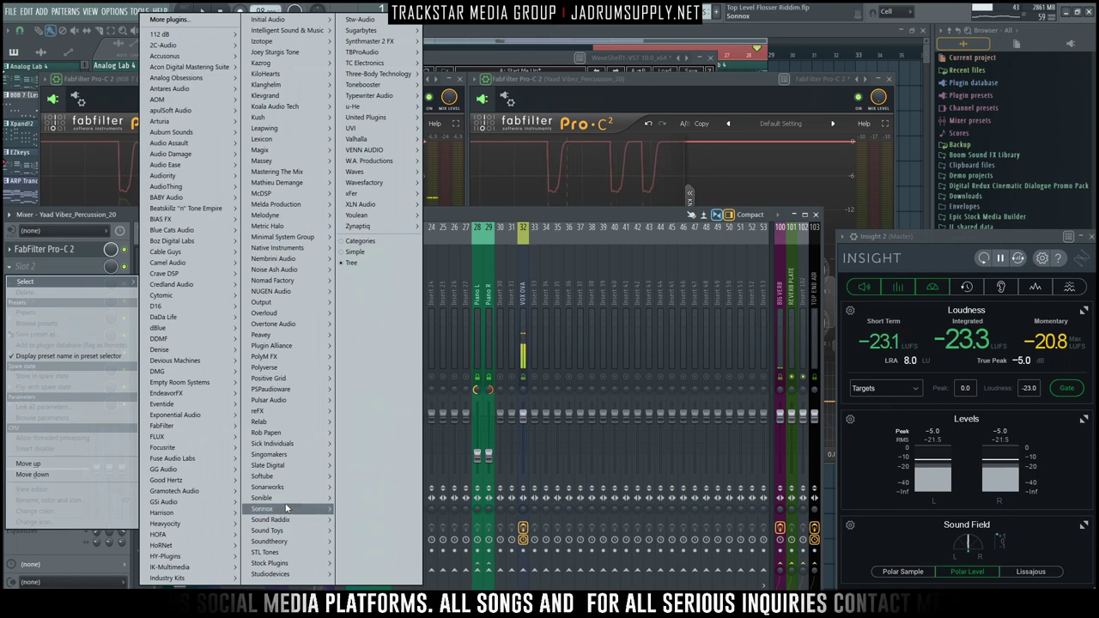
pyautogui.moveTo(280, 551)
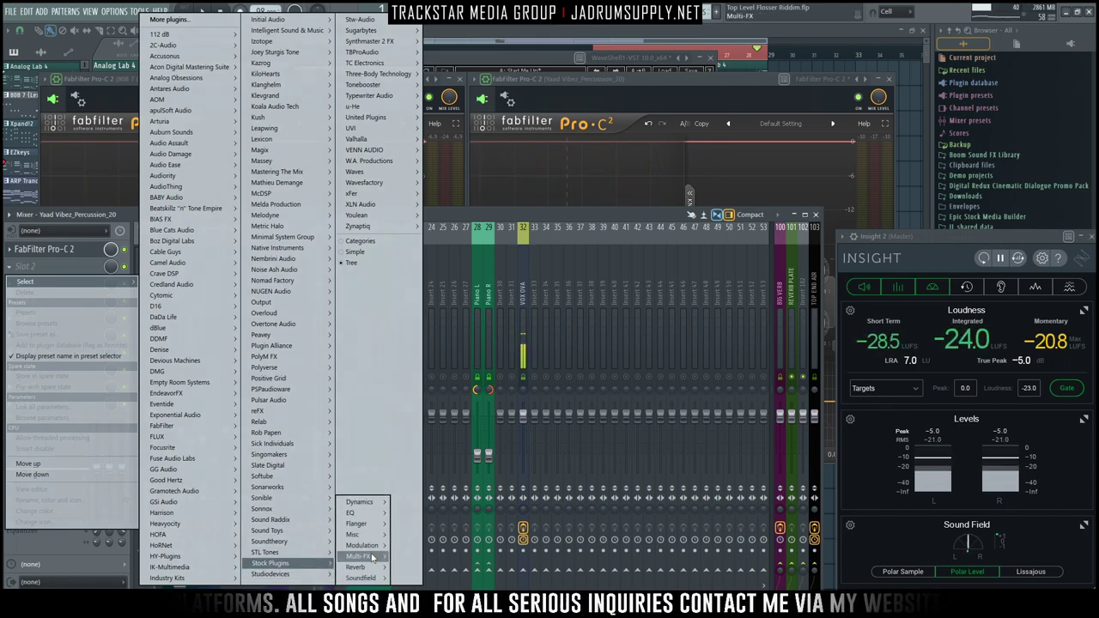
pyautogui.click(442, 524)
pyautogui.click(699, 161)
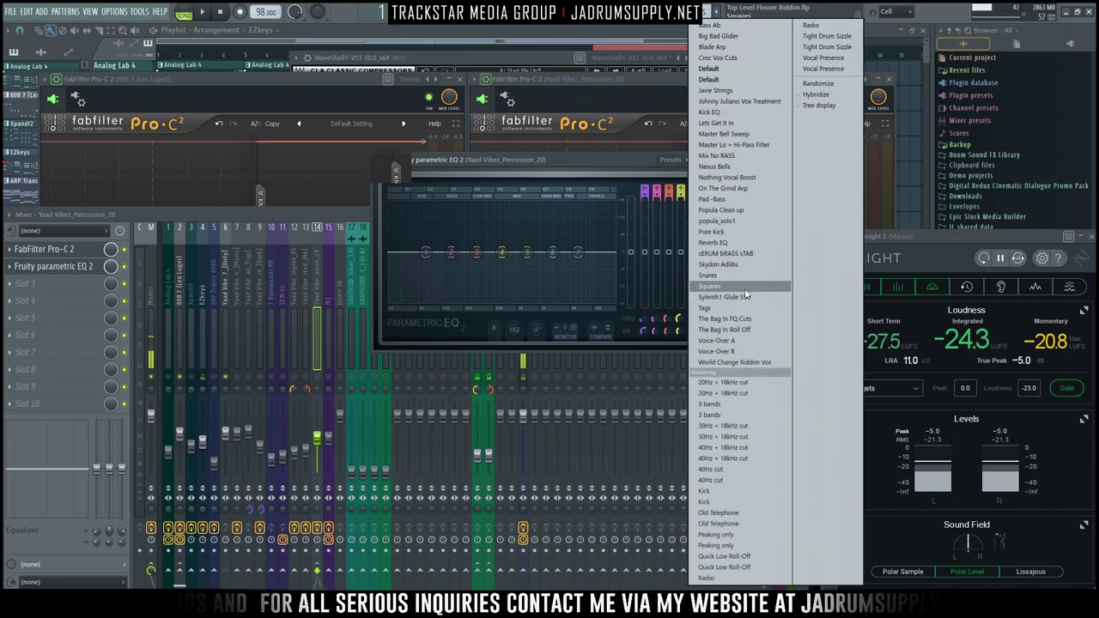
pyautogui.click(729, 290)
# Step: Set the Percussion_20 EQ's low cut to about 143 Hz and high cut to about 1050 Hz, and the track's fader to about -9.2 dB
pyautogui.moveTo(611, 254); pyautogui.dragTo(558, 257)
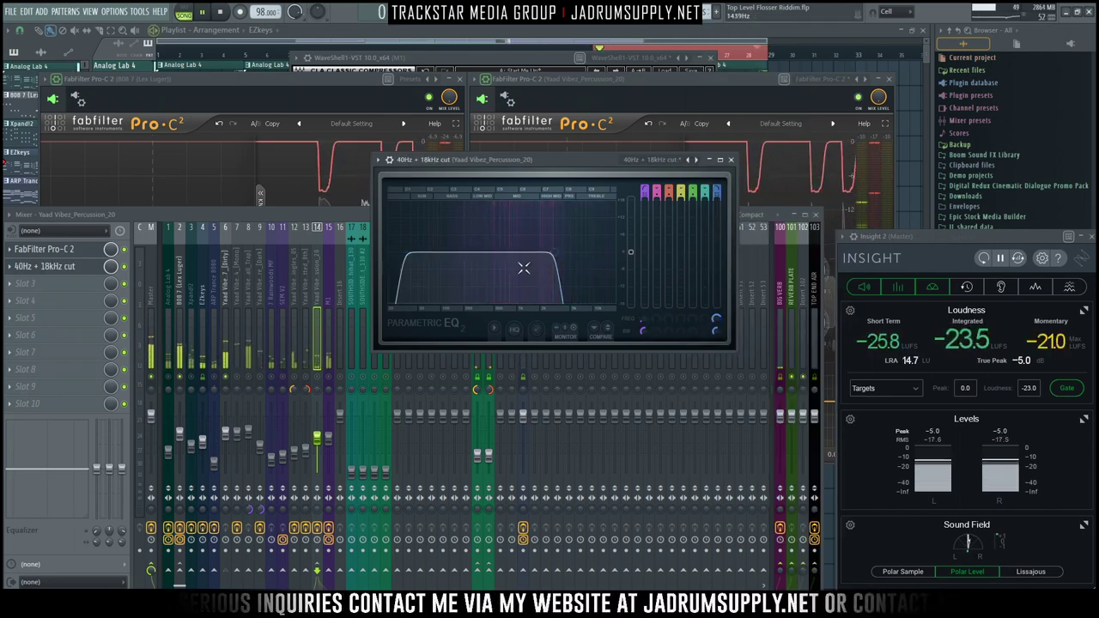
pyautogui.press('F9')
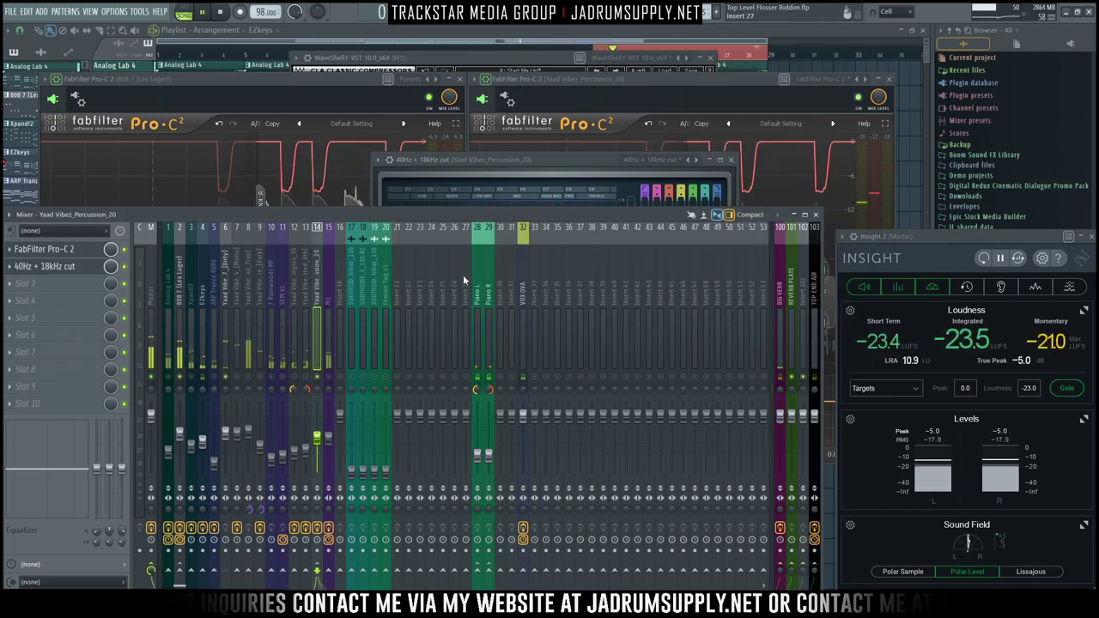
pyautogui.click(505, 162)
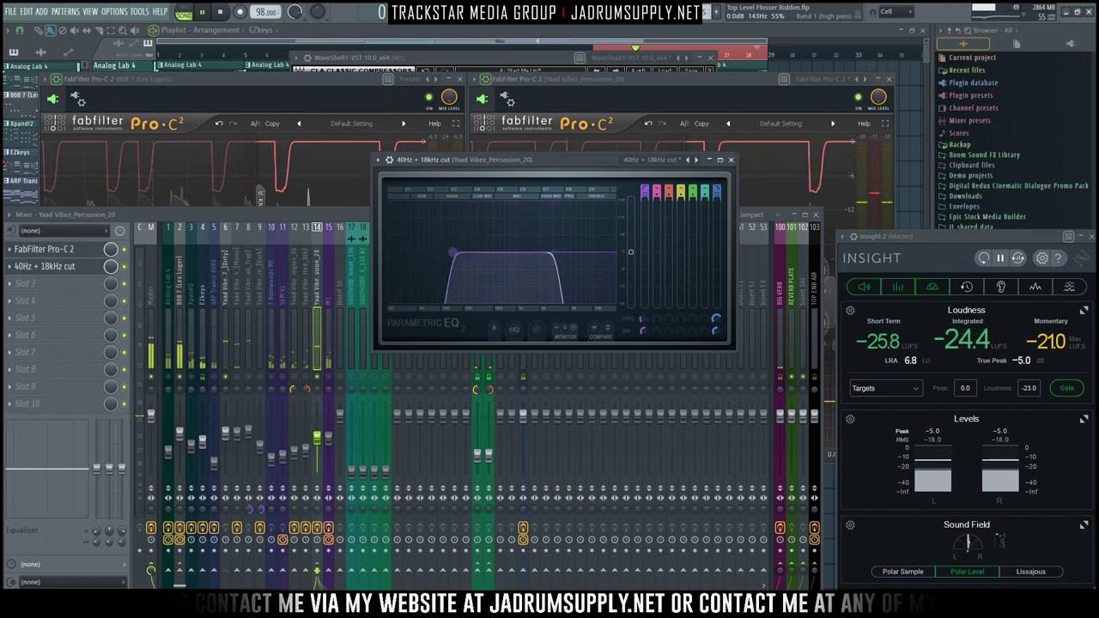
pyautogui.moveTo(554, 254); pyautogui.dragTo(518, 252)
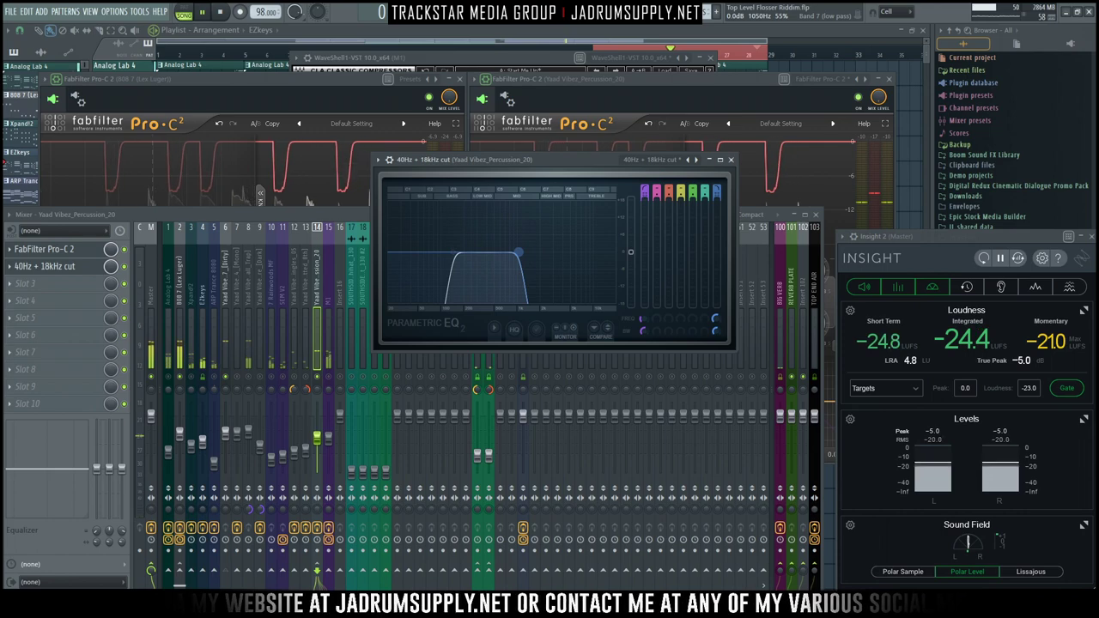
pyautogui.click(317, 438)
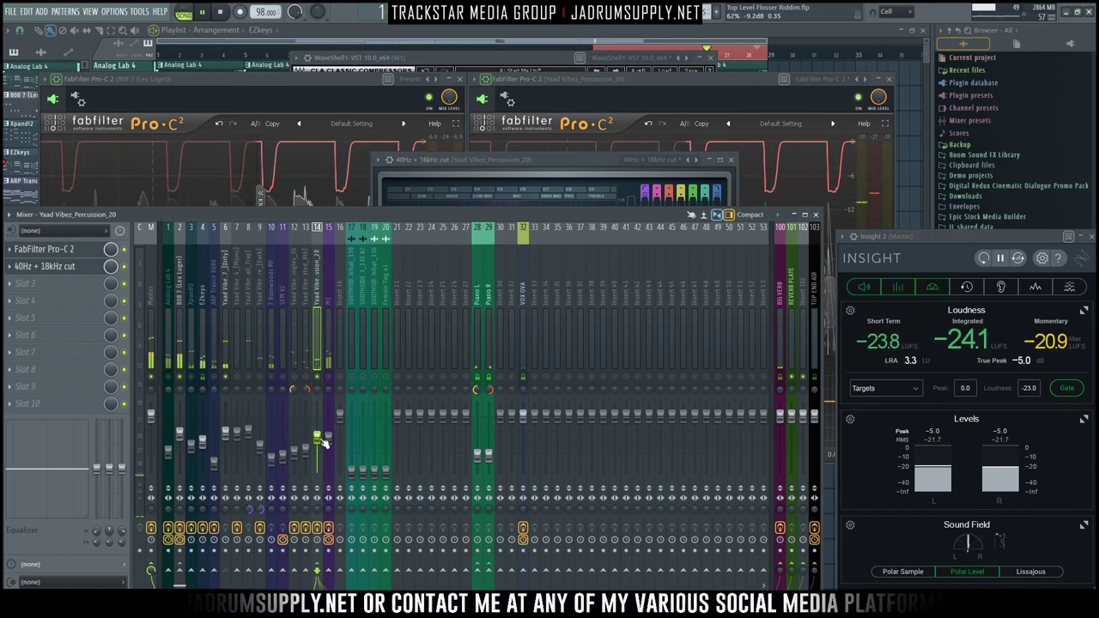
pyautogui.click(731, 161)
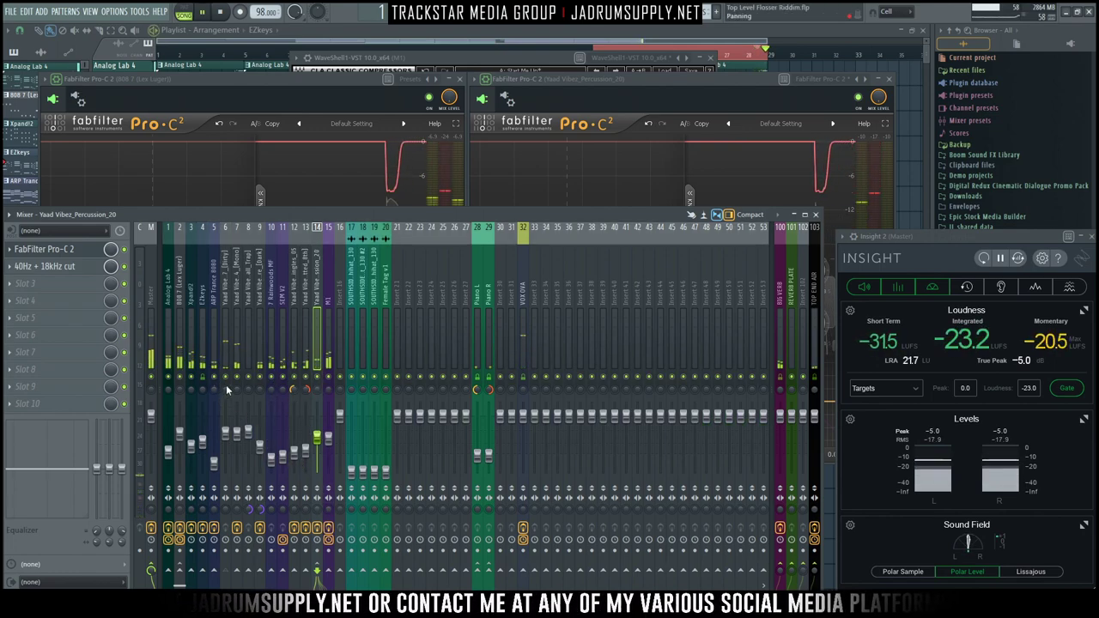
# Step: Solo the 7 Rainwoods MF track and insert Fruity Parametric EQ 2 with the 40Hz + 18kHz cut preset
pyautogui.click(271, 371)
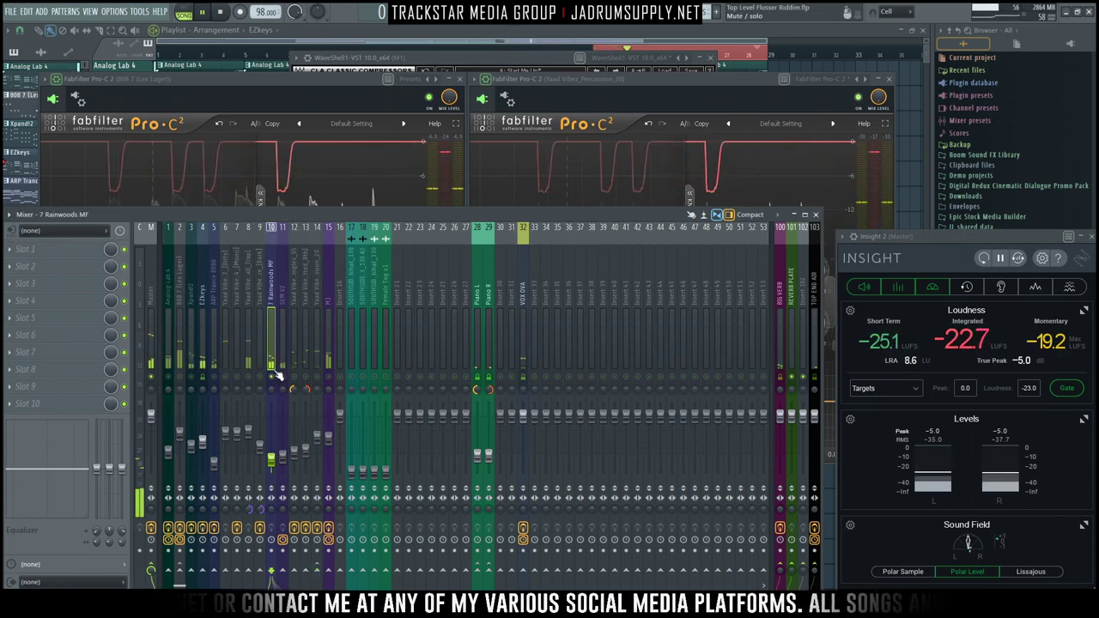
pyautogui.click(25, 249)
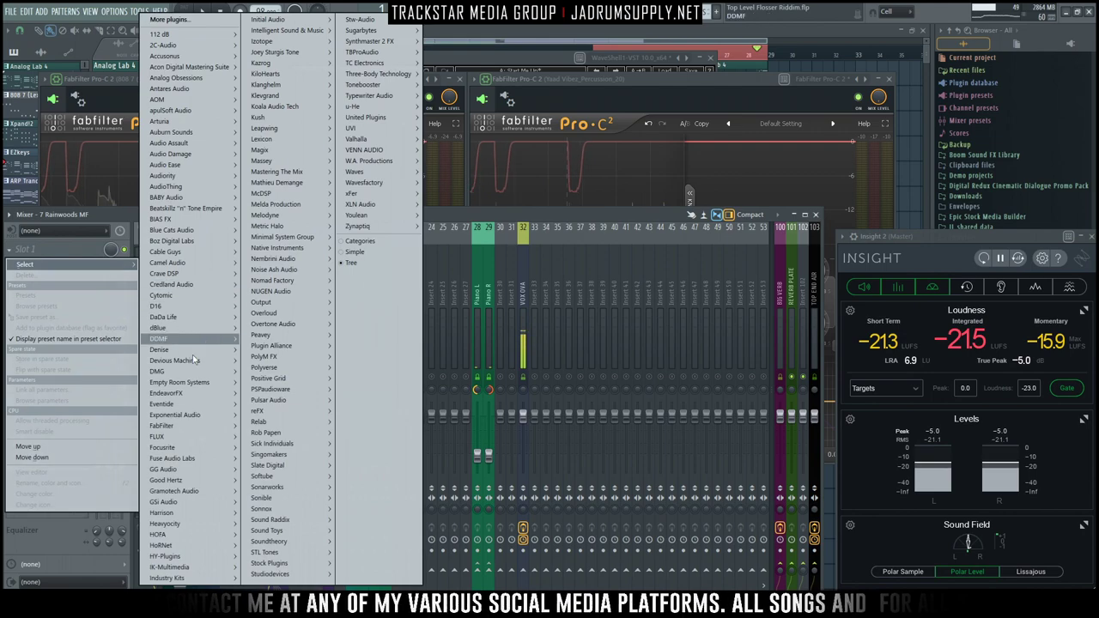
pyautogui.moveTo(273, 563)
pyautogui.moveTo(352, 513)
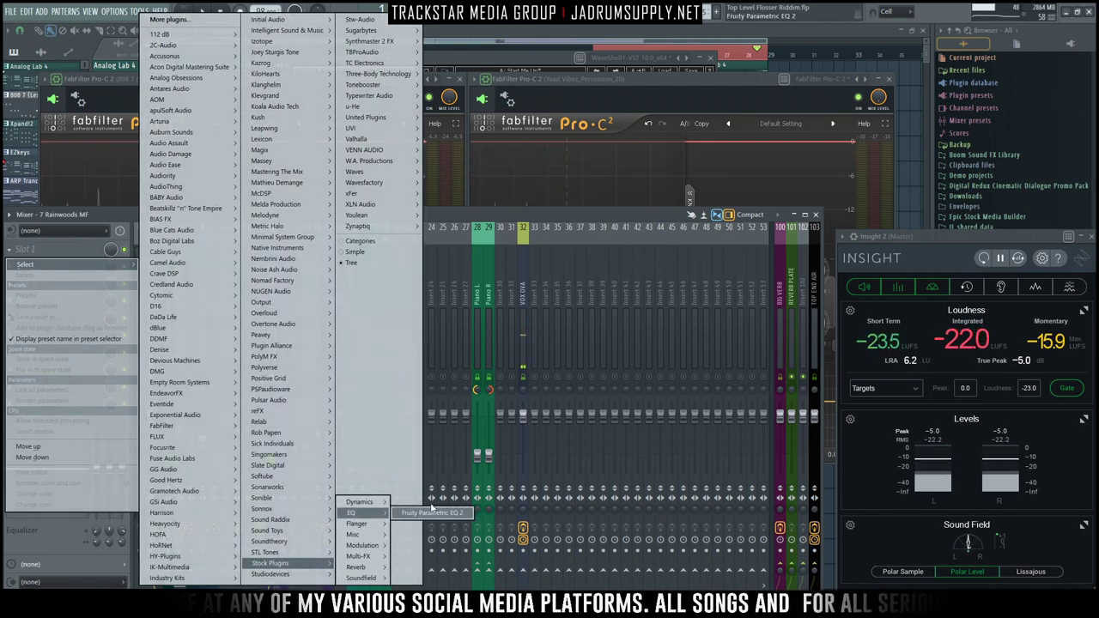
pyautogui.click(429, 514)
pyautogui.click(412, 172)
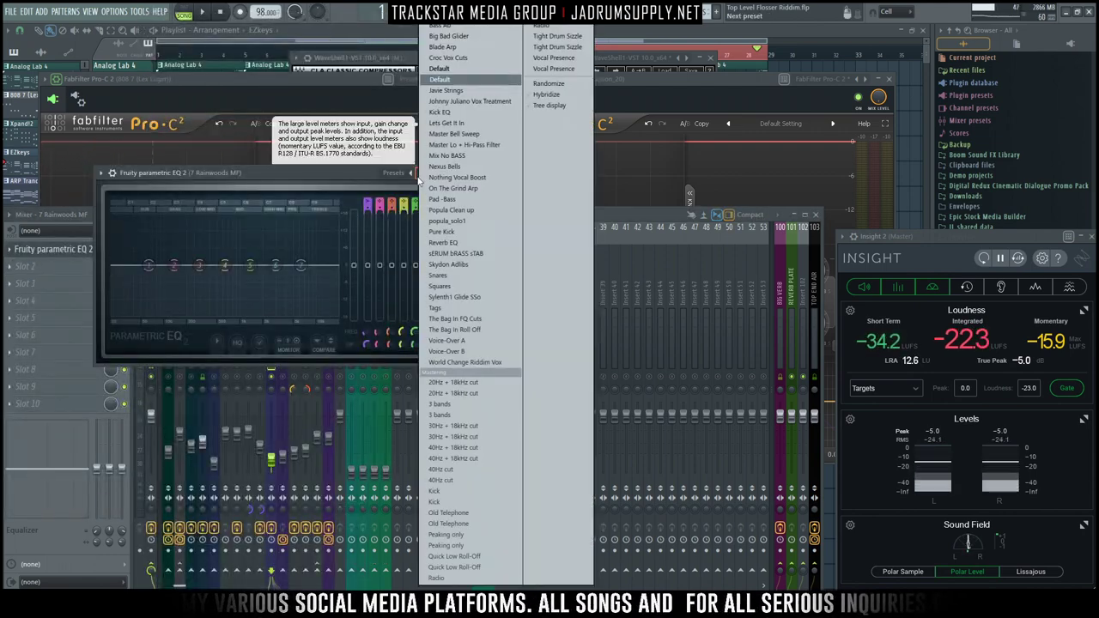
pyautogui.click(474, 450)
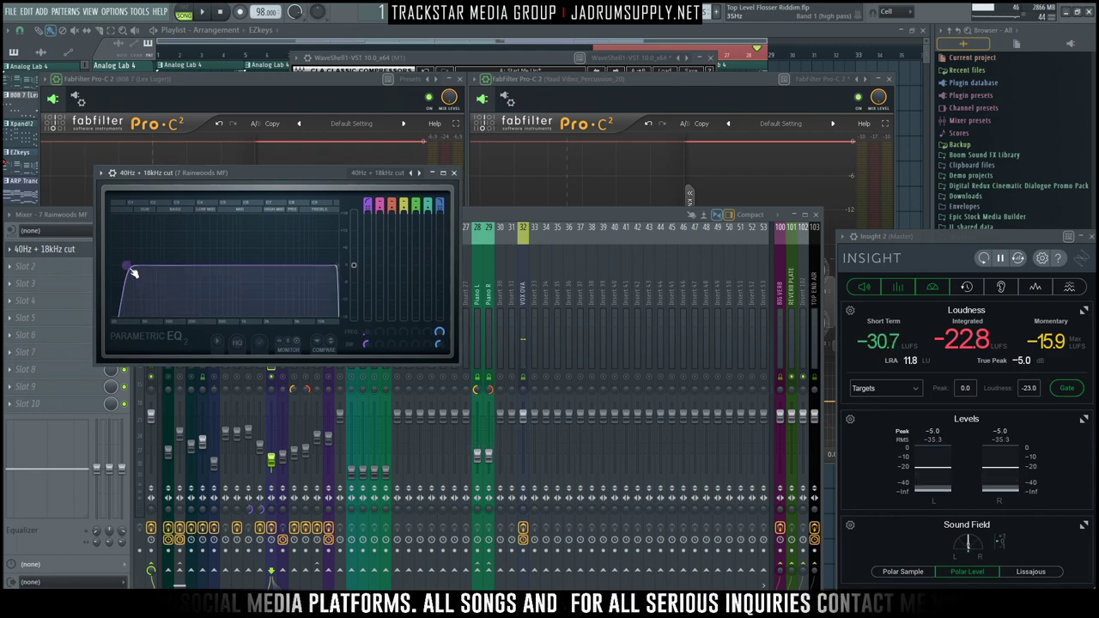
# Step: Raise the 7 Rainwoods MF EQ's low cut to around the bottom of the low mids during playback and unsolo the track
pyautogui.press('space')
pyautogui.moveTo(133, 266); pyautogui.dragTo(198, 272)
pyautogui.click(276, 376)
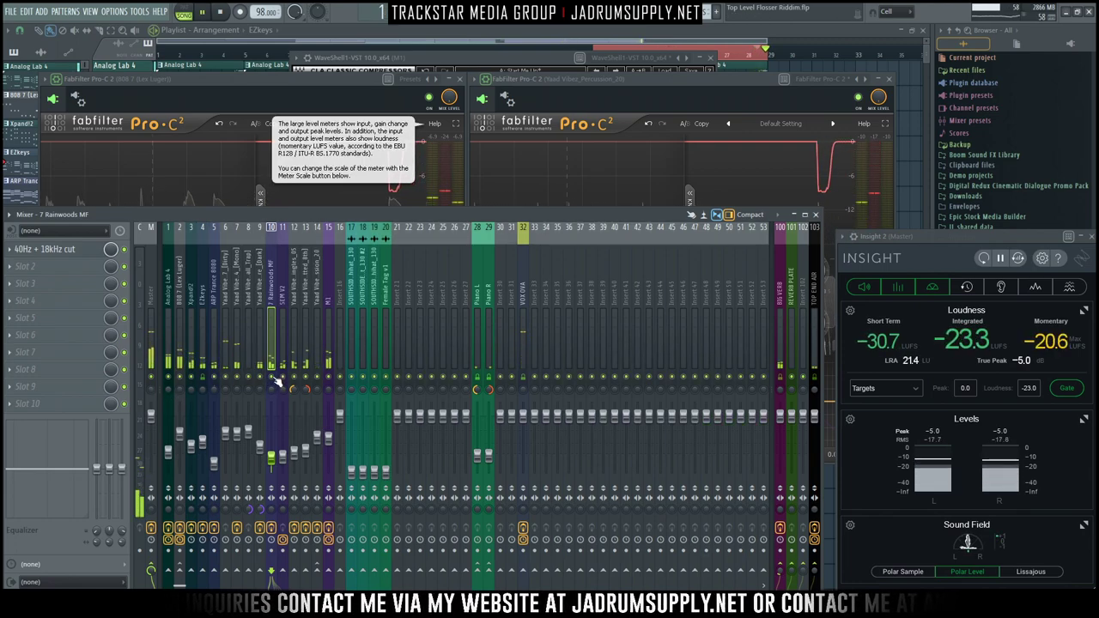
# Step: Lower the M1 track's fader slightly to about -10 dB while the full mix plays
pyautogui.click(328, 442)
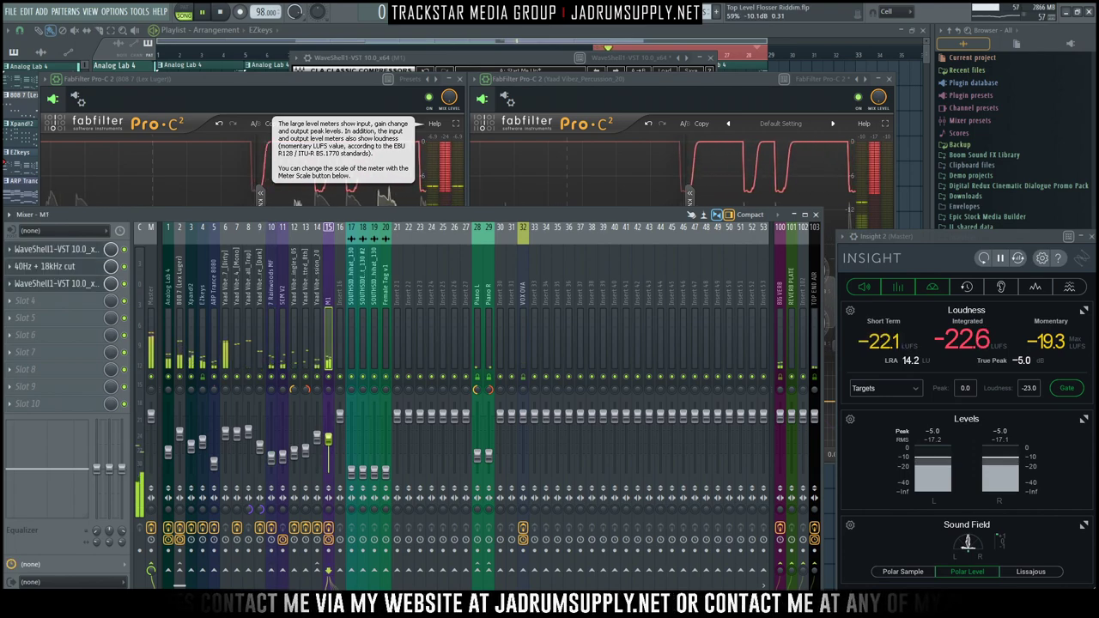
pyautogui.click(328, 441)
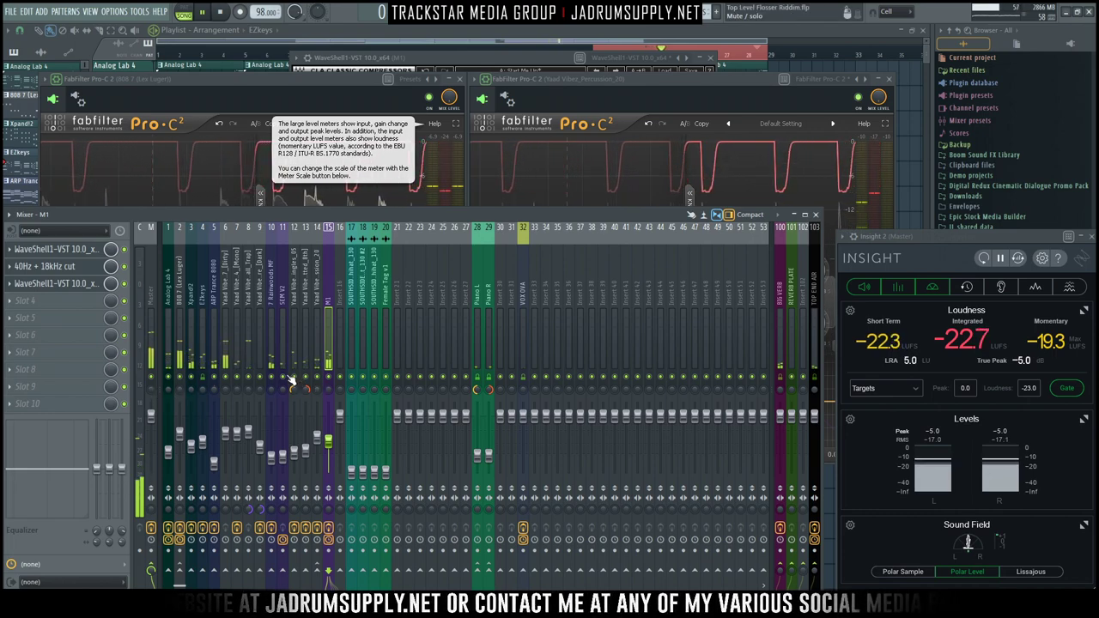
# Step: Solo the SEM V2 track with its fader raised to about -7.7 dB, and insert Soundtoys PanMan in its first effect slot
pyautogui.click(287, 455)
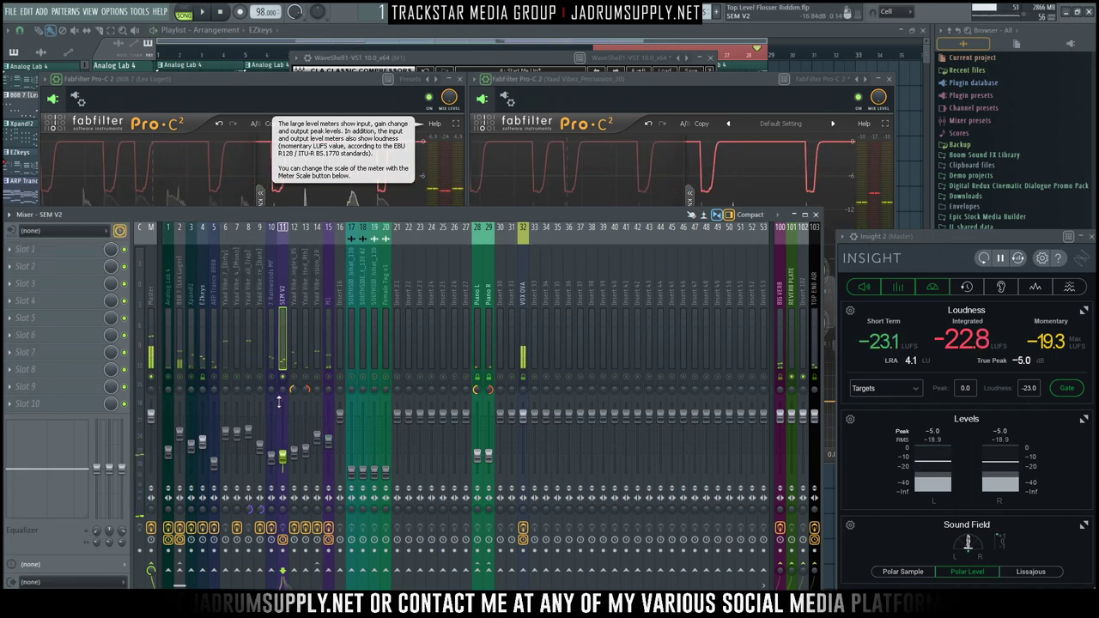
pyautogui.moveTo(289, 457); pyautogui.dragTo(289, 435)
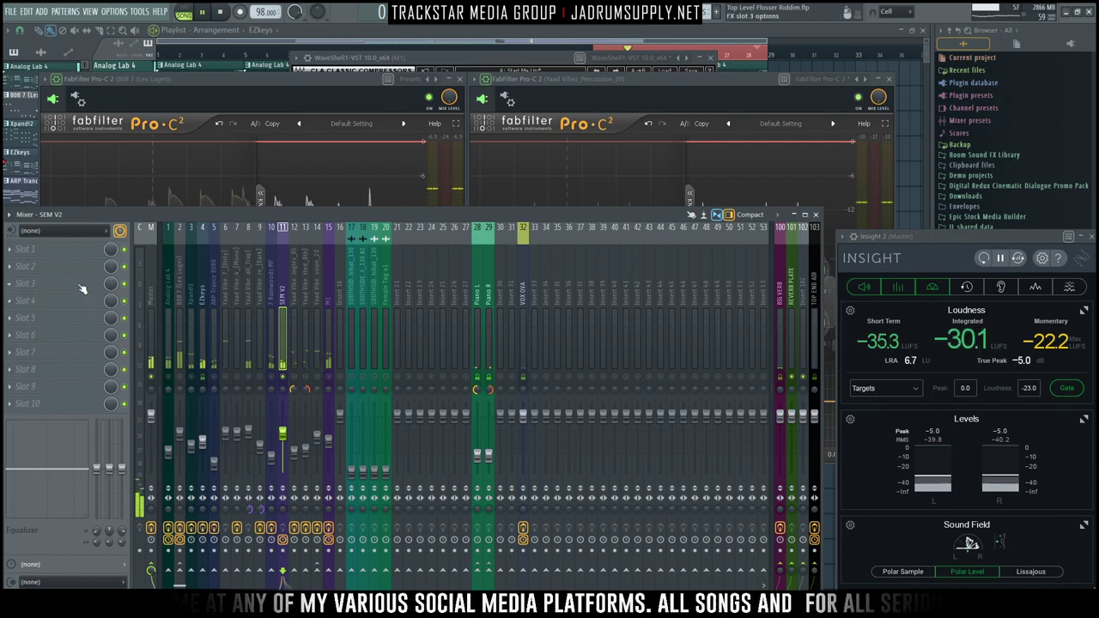
pyautogui.click(52, 249)
pyautogui.moveTo(34, 264)
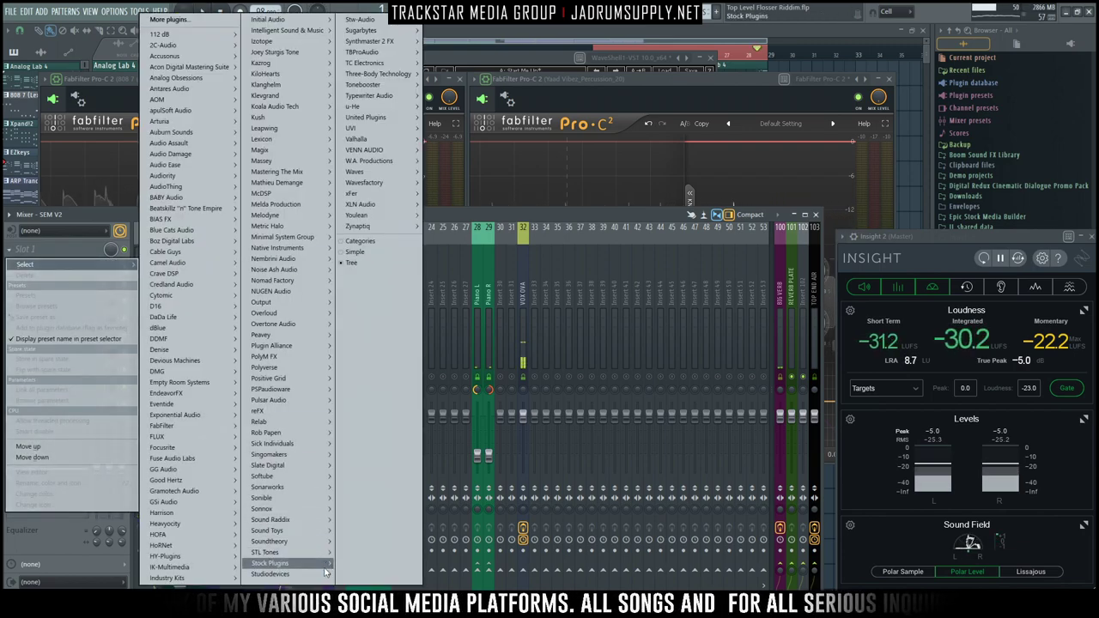
pyautogui.click(272, 339)
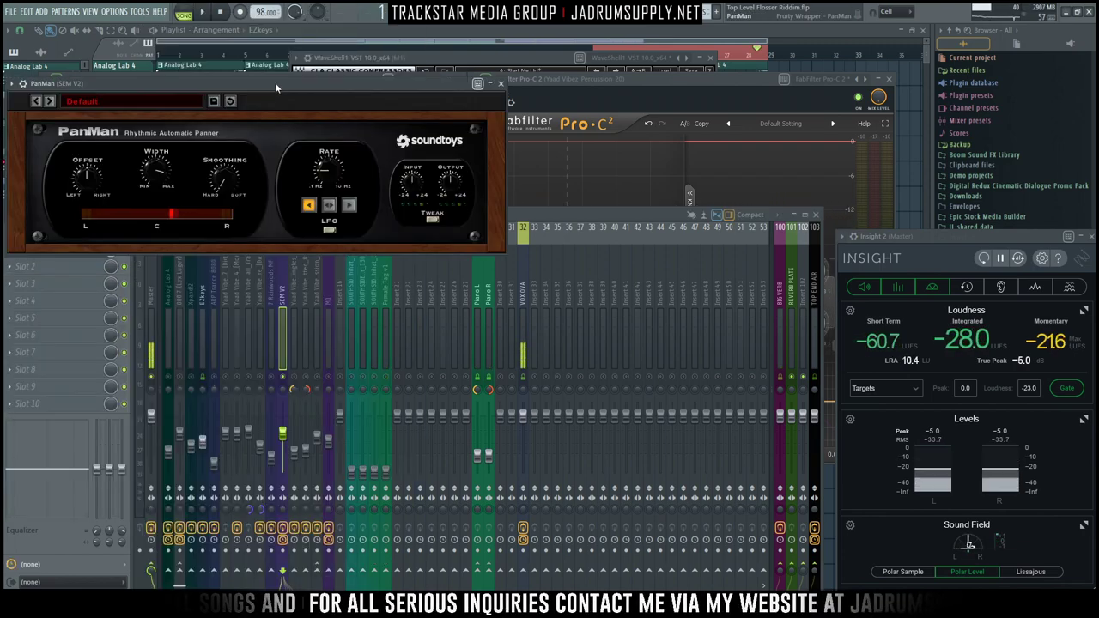
# Step: Load the Pendulum Pan preset from Basic Panning in PanMan on SEM V2 and set its rate to about 0.10 Hz
pyautogui.click(382, 178)
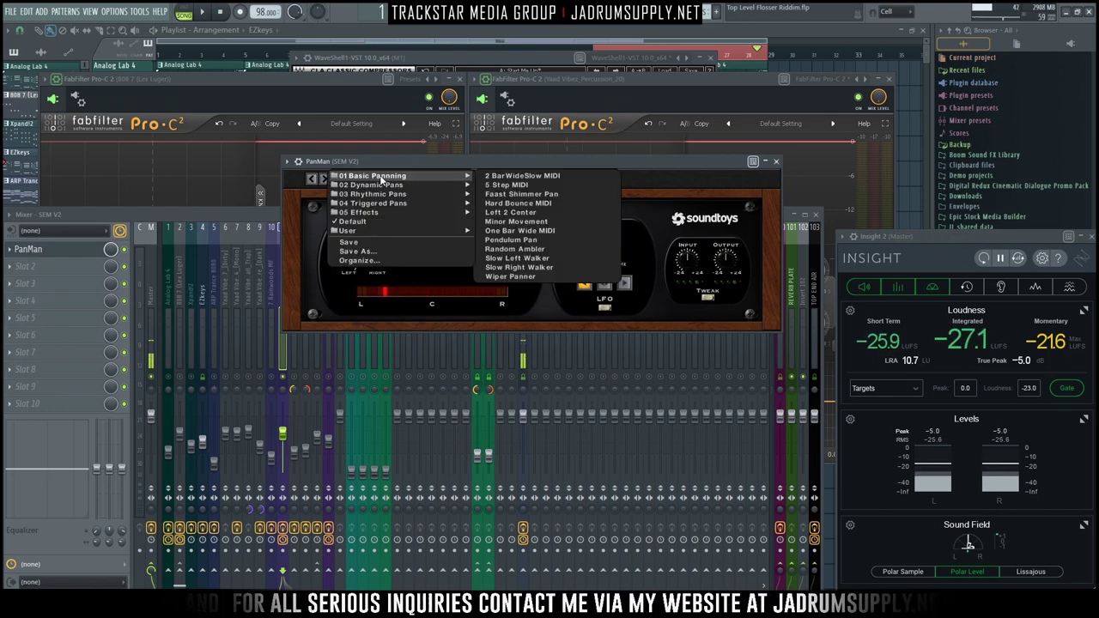
pyautogui.moveTo(445, 186)
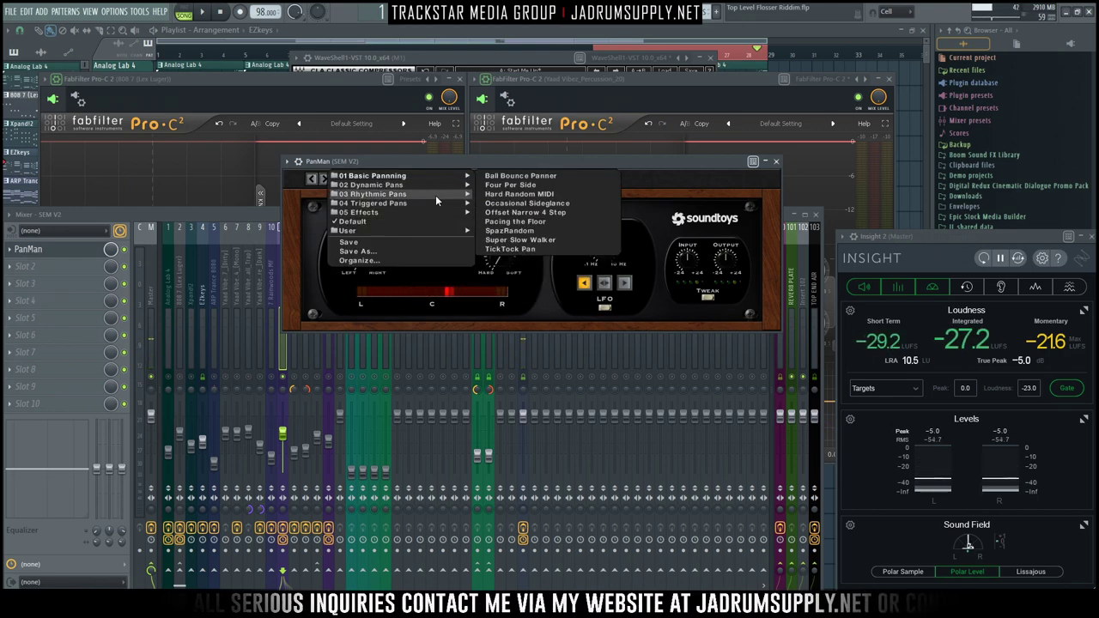
pyautogui.moveTo(436, 231)
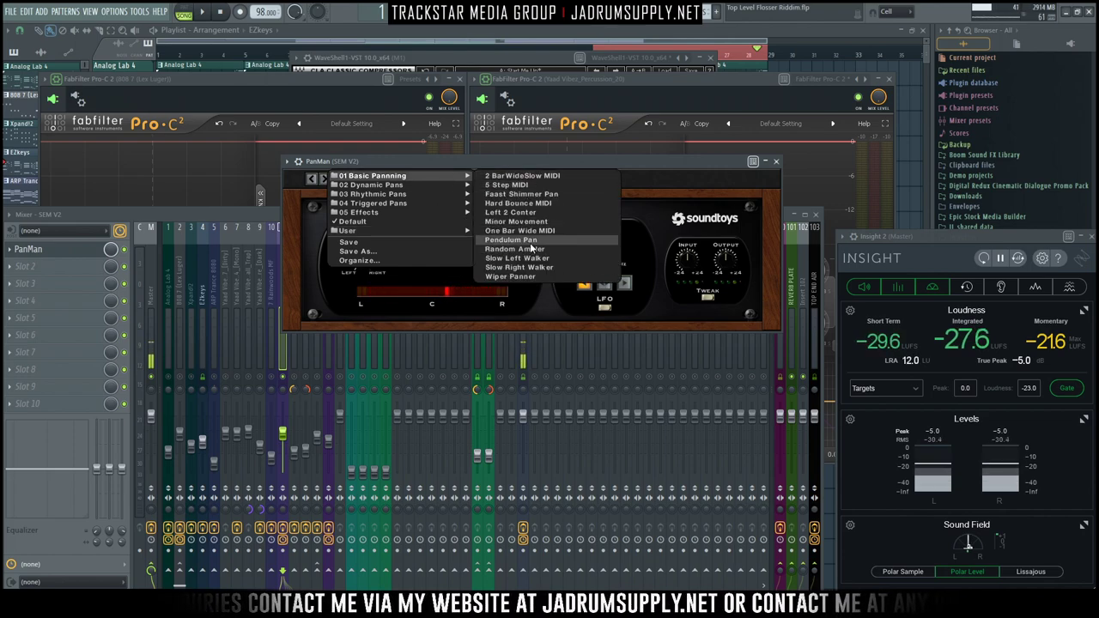
pyautogui.click(531, 243)
pyautogui.click(510, 270)
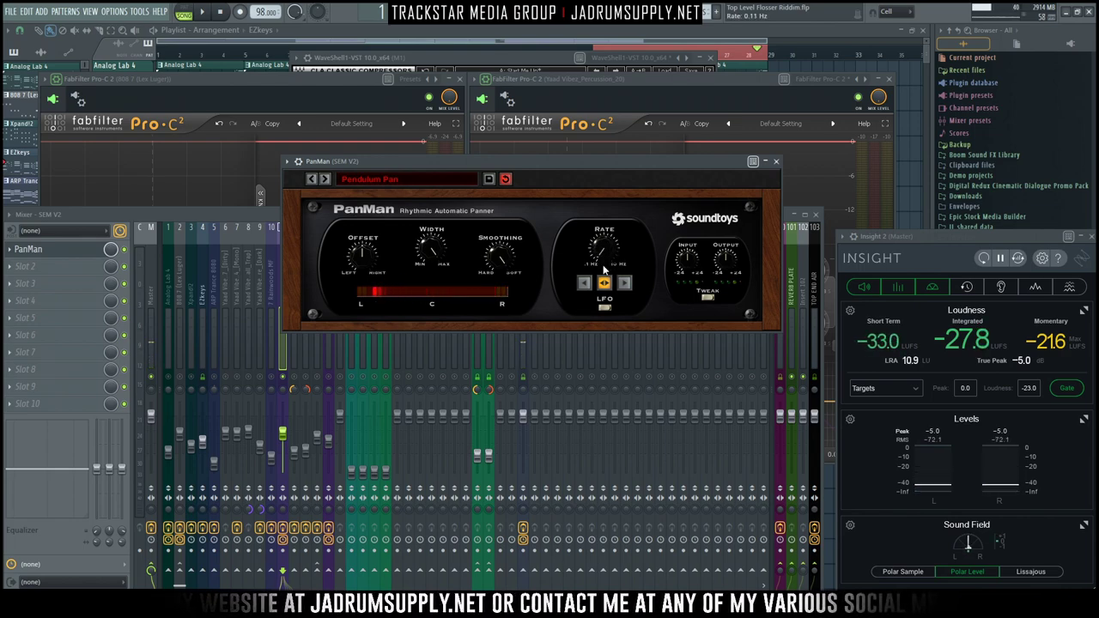
pyautogui.click(199, 224)
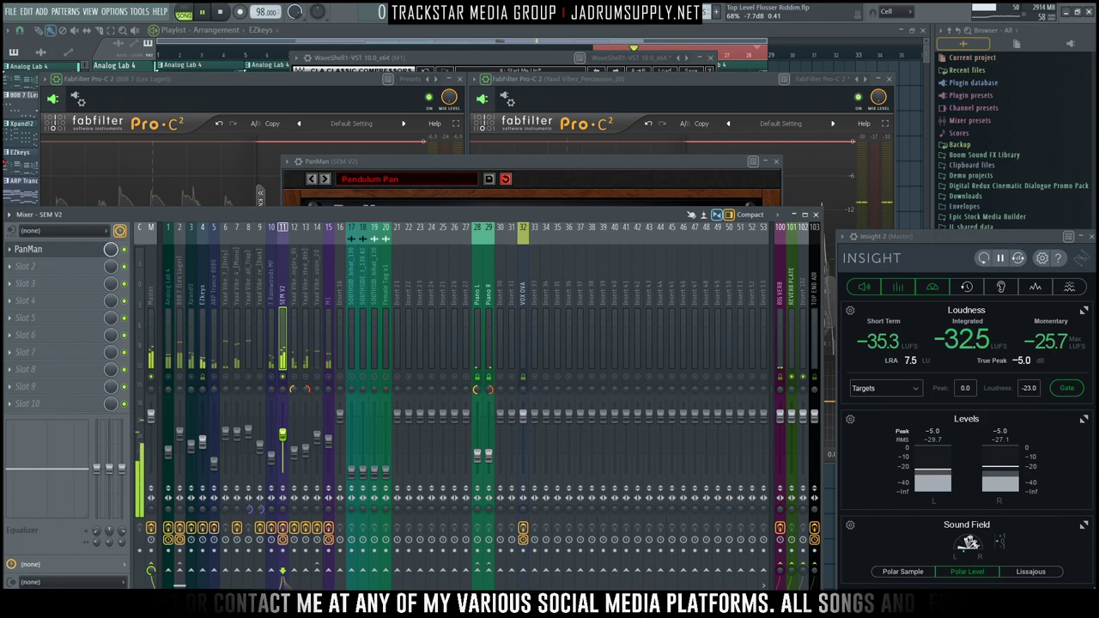
pyautogui.moveTo(489, 162); pyautogui.dragTo(487, 148)
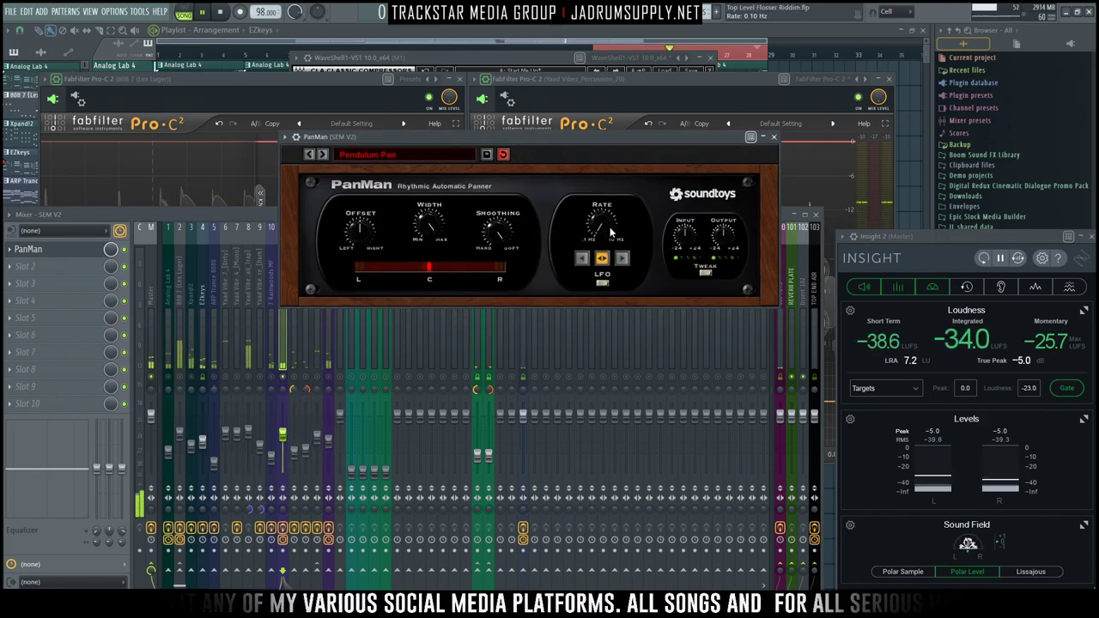
# Step: Unsolo SEM V2 and lower its fader to about -11.4 dB while the full mix plays
pyautogui.click(286, 385)
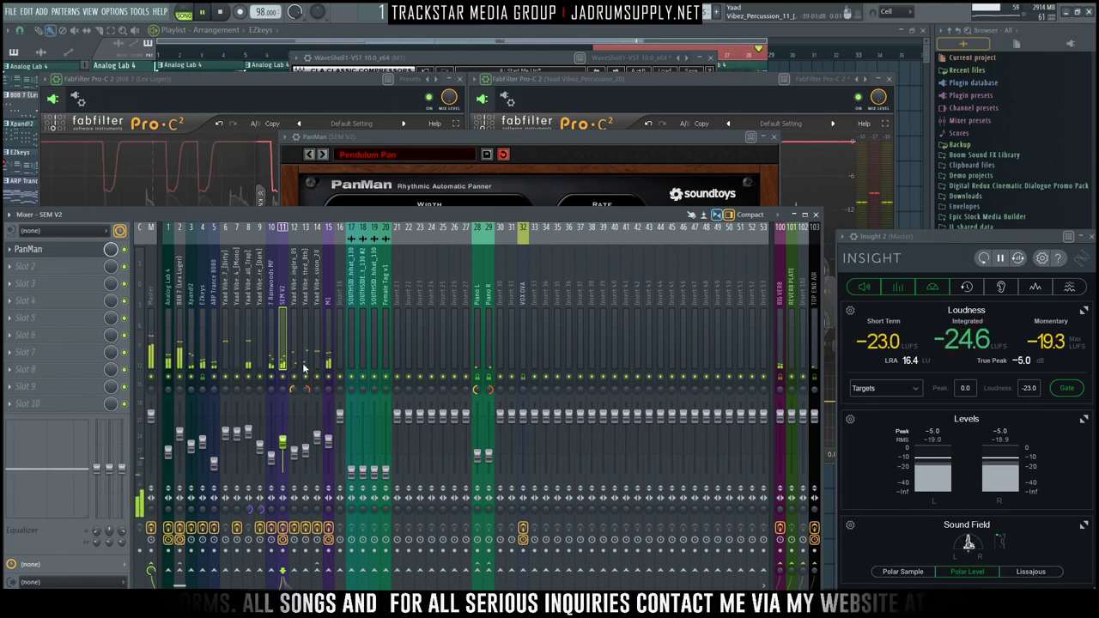
pyautogui.click(283, 444)
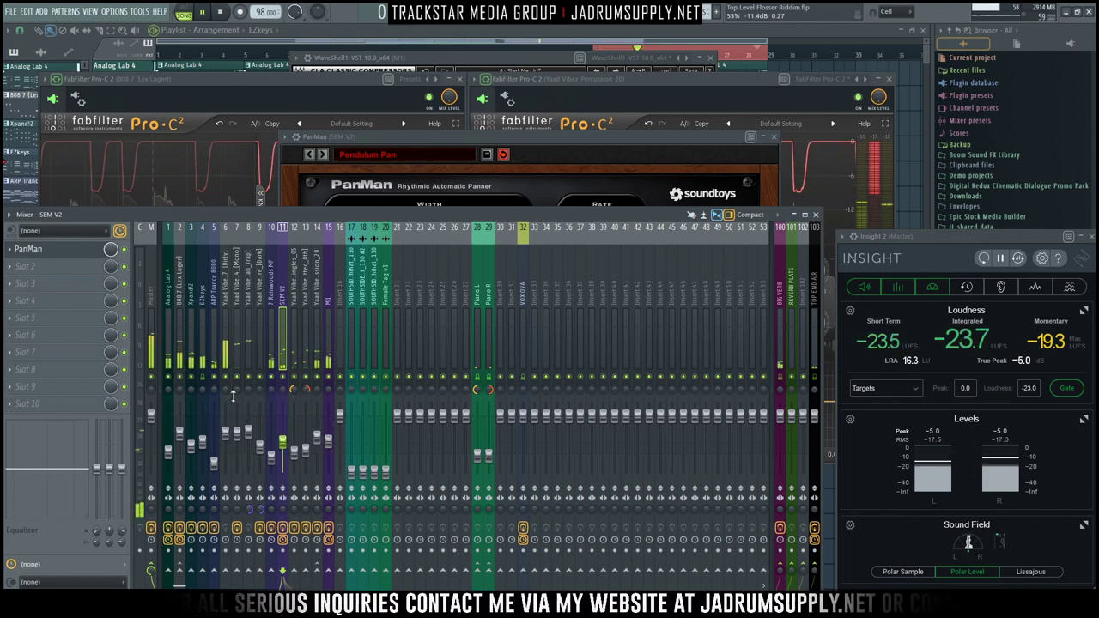
pyautogui.click(292, 453)
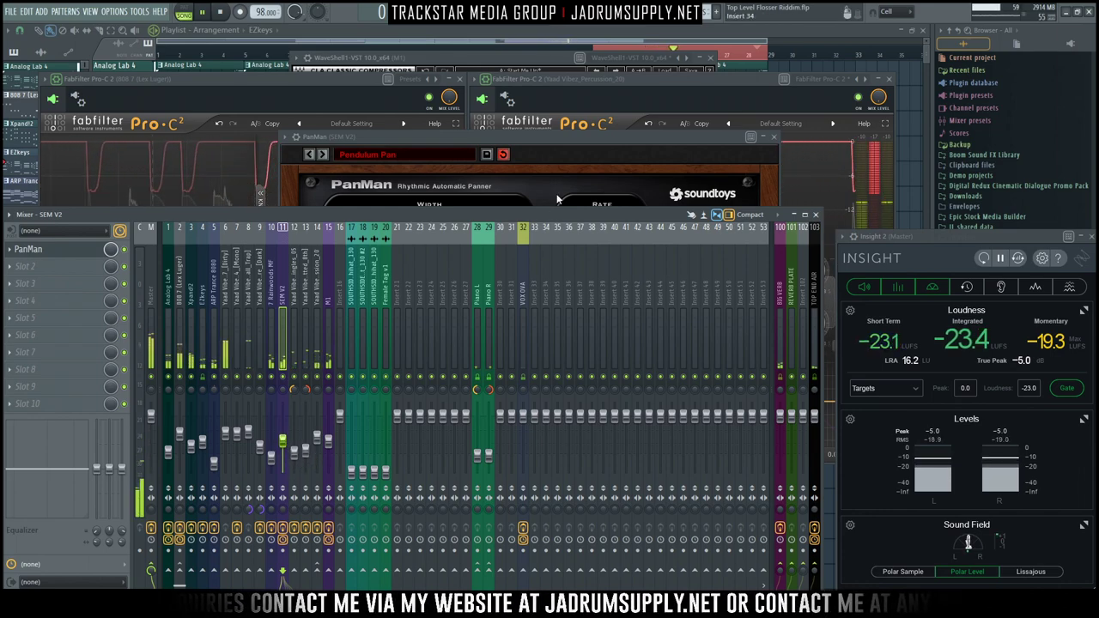
# Step: Set PanMan's width on SEM V2 to about 142.8 degrees and expand the plugin's tweak section
pyautogui.click(553, 203)
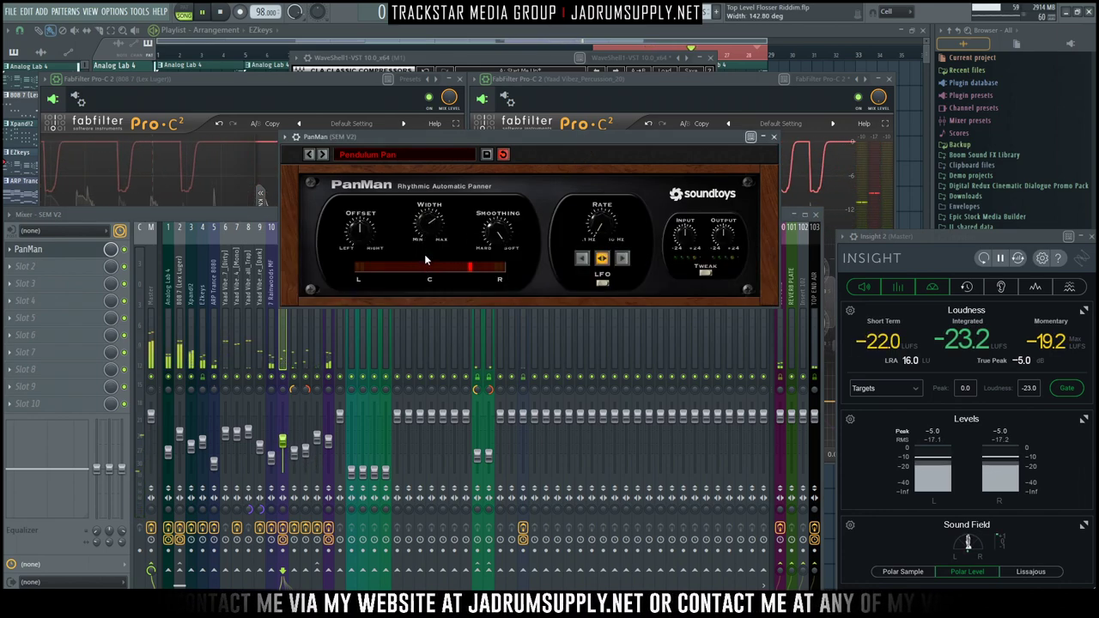
pyautogui.click(282, 442)
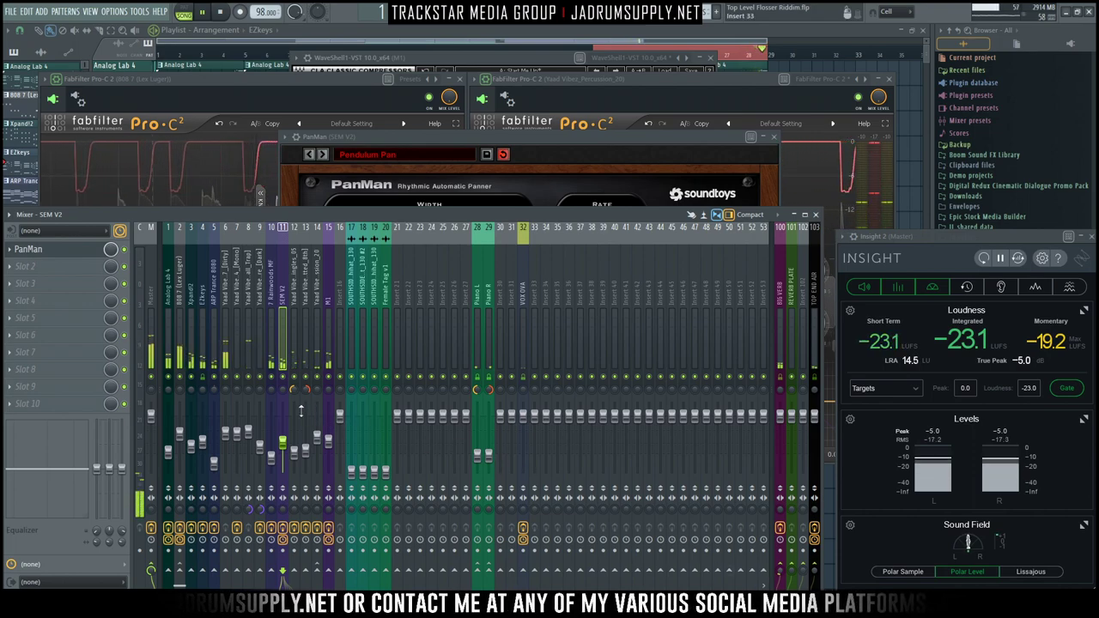
pyautogui.click(576, 155)
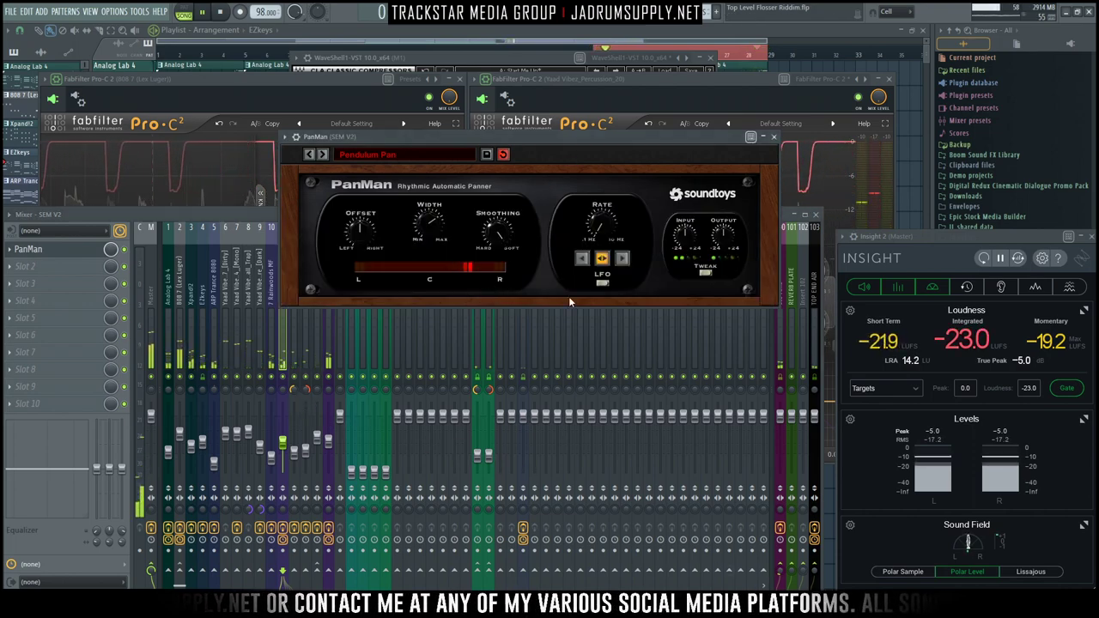
pyautogui.click(706, 272)
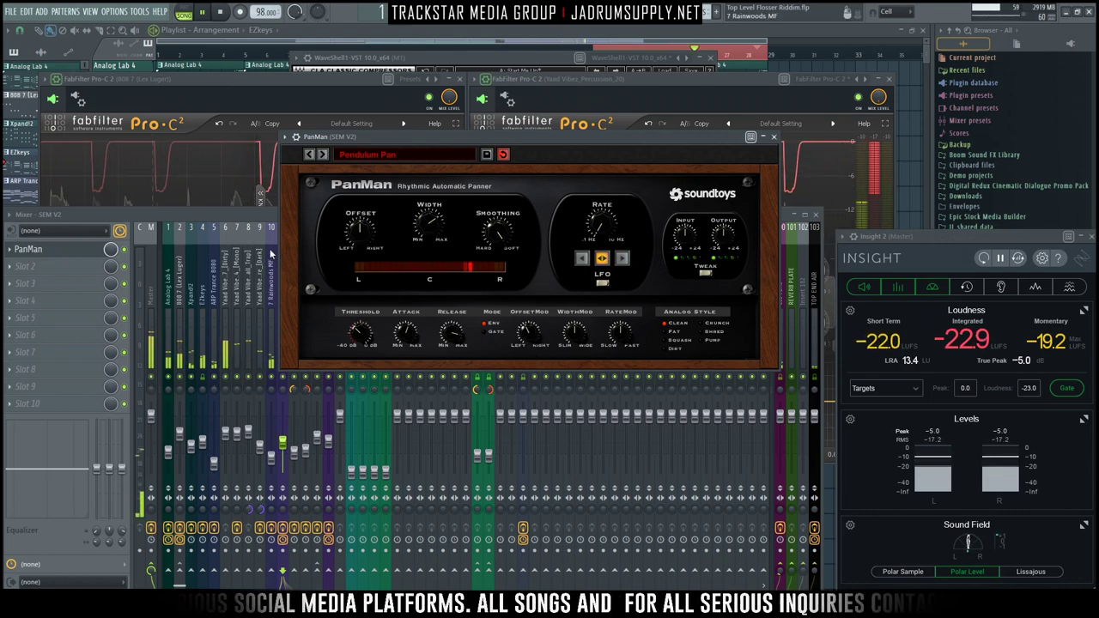
# Step: Set the M1 fader to about -10.1 dB and lower the SEM V2 fader to about -14 dB during playback
pyautogui.click(265, 404)
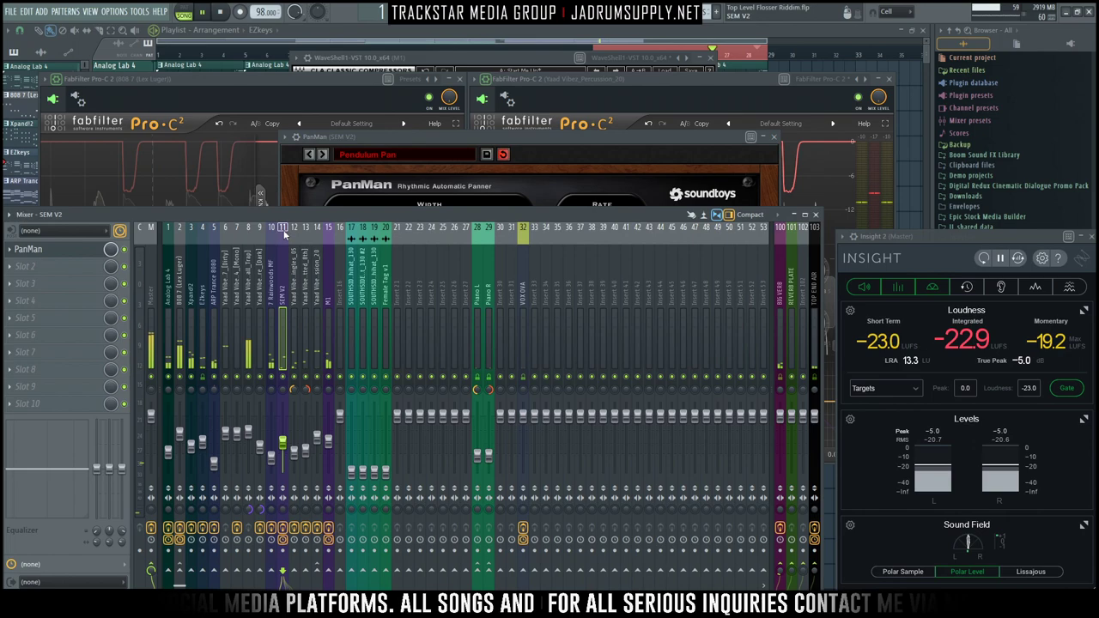
pyautogui.click(292, 450)
pyautogui.click(329, 439)
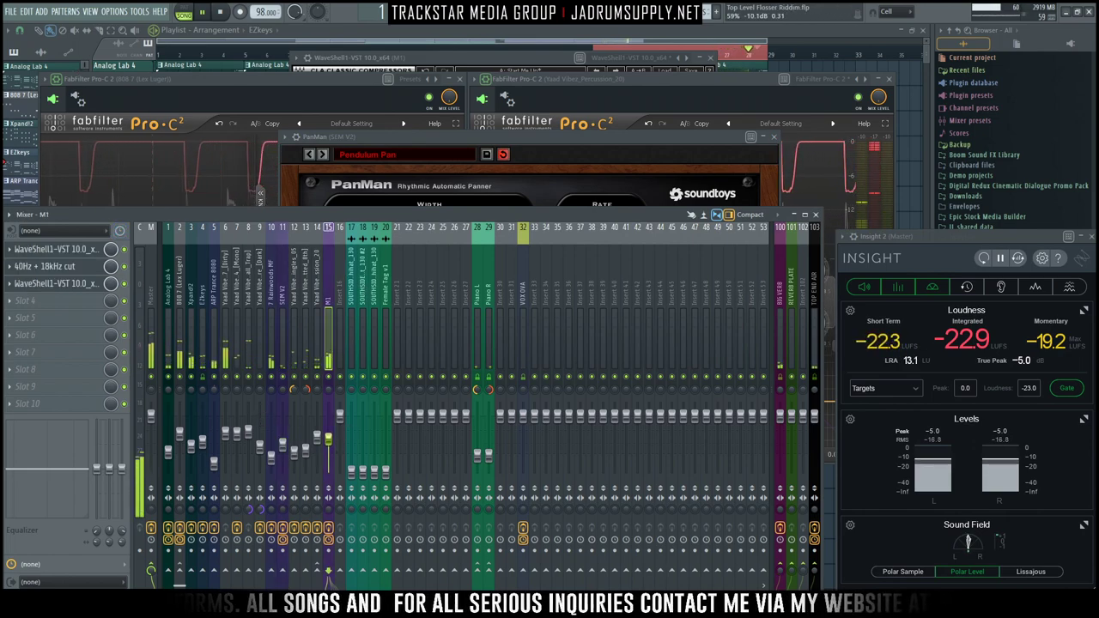
pyautogui.click(282, 444)
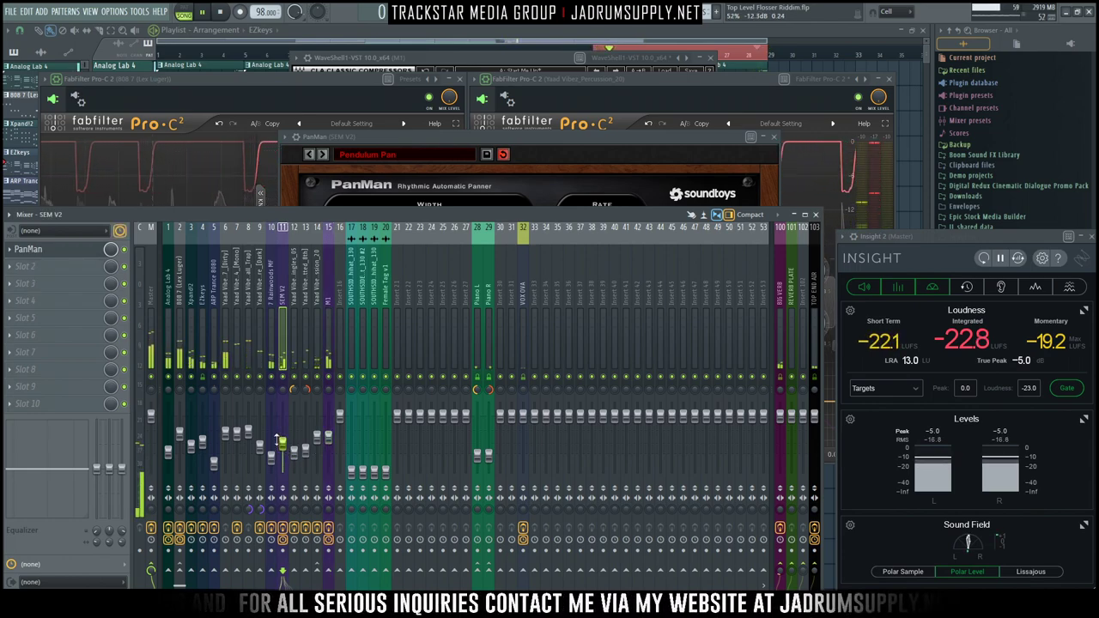
pyautogui.click(282, 446)
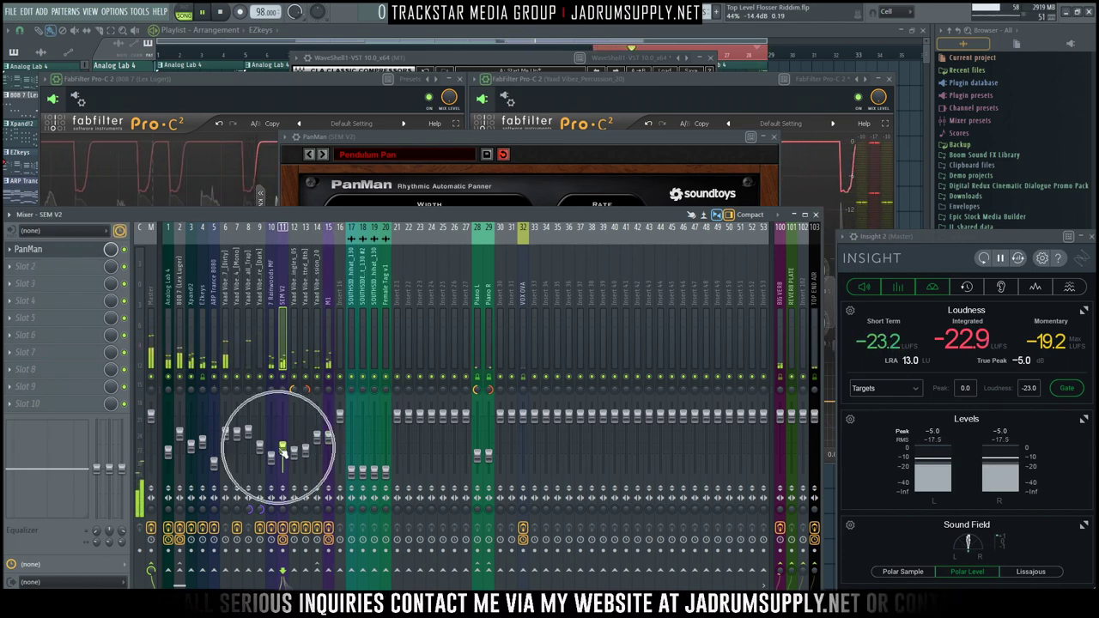
# Step: Raise the Clap_4 and Snare_1 faders slightly together, and nudge the Dirt_Snare fader up a little
pyautogui.click(229, 382)
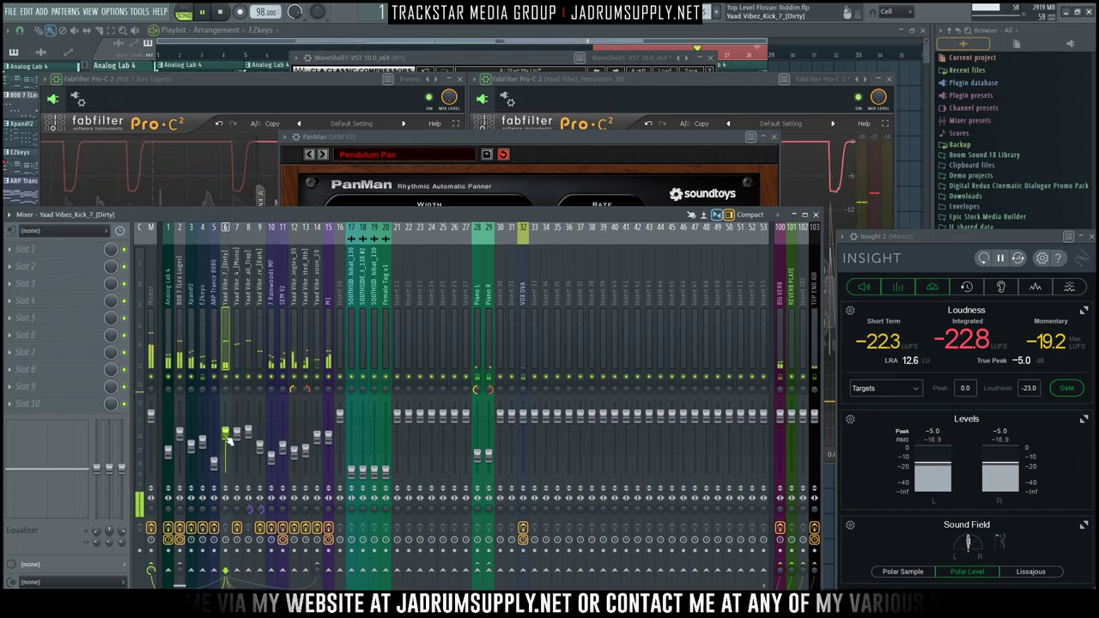
pyautogui.moveTo(239, 371); pyautogui.dragTo(247, 367)
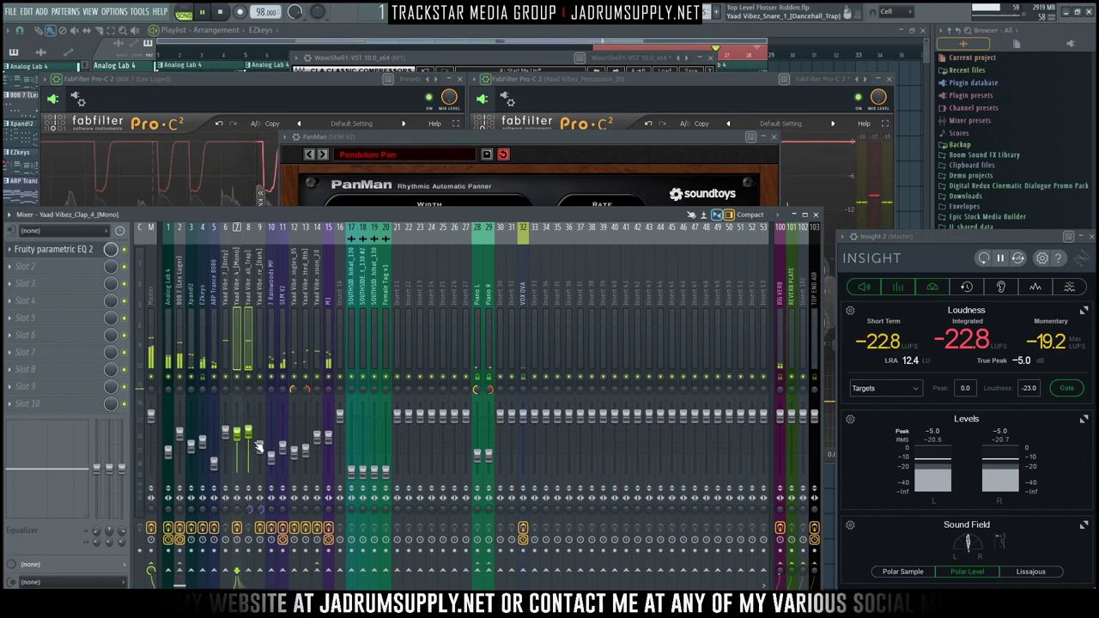
pyautogui.click(246, 366)
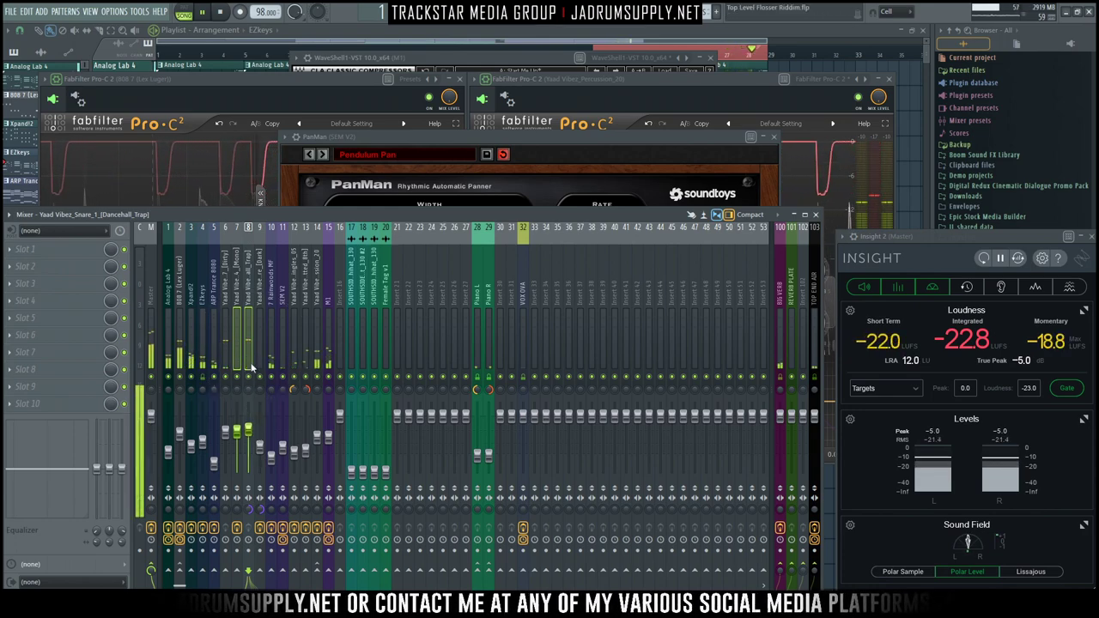
pyautogui.click(260, 448)
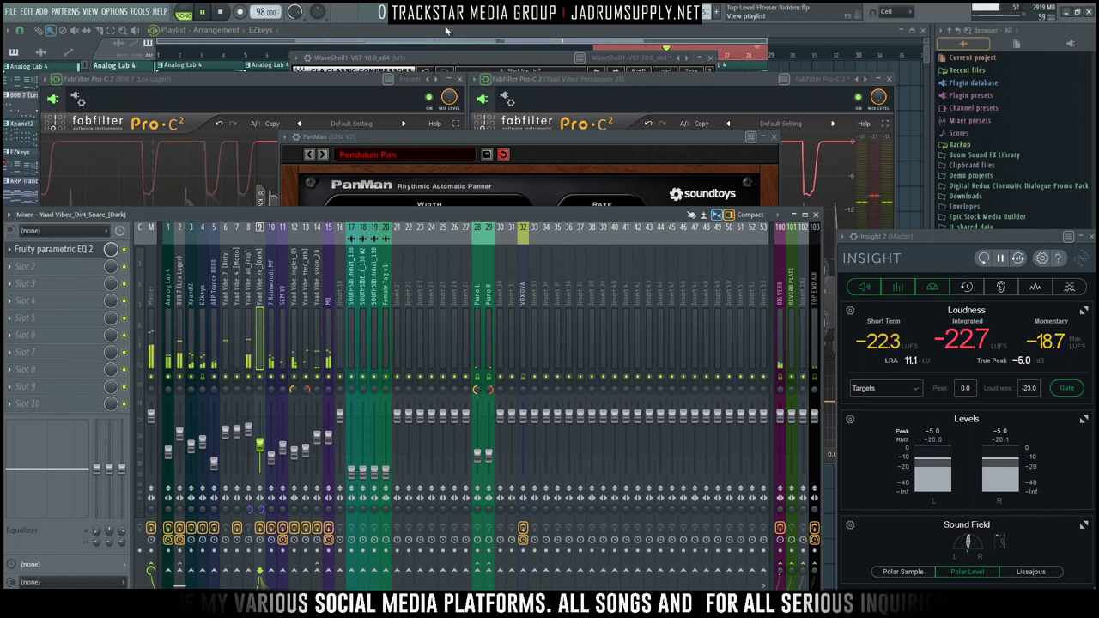
# Step: Raise the Analog Lab 4 fader to about -16 dB and fine-tune the ARP Trance 8080 fader
pyautogui.click(168, 360)
pyautogui.moveTo(169, 450); pyautogui.dragTo(170, 449)
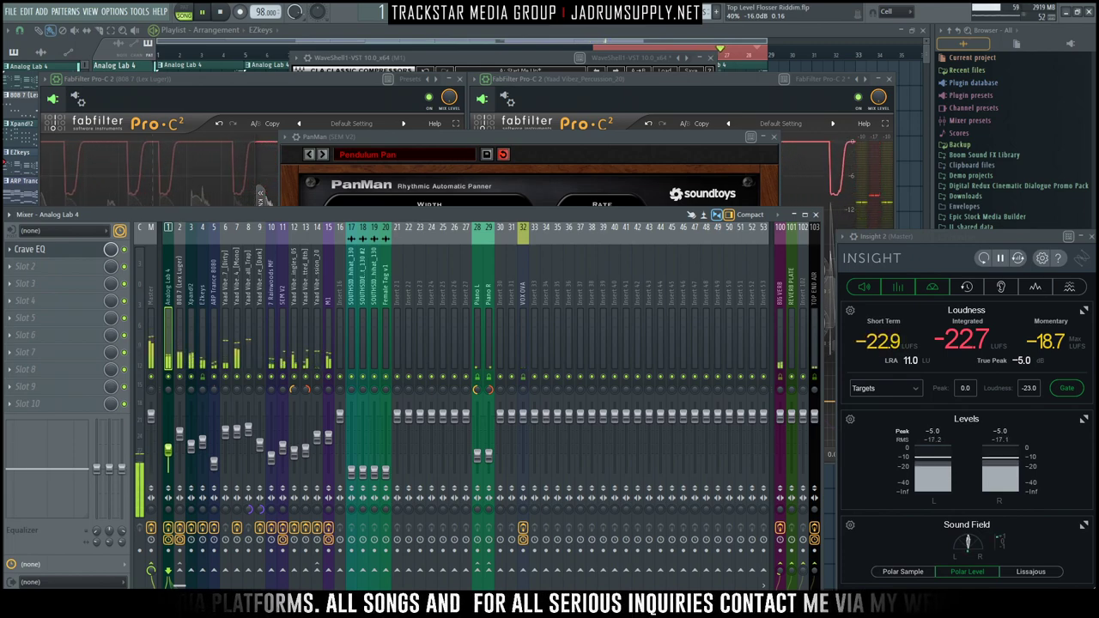
pyautogui.click(213, 463)
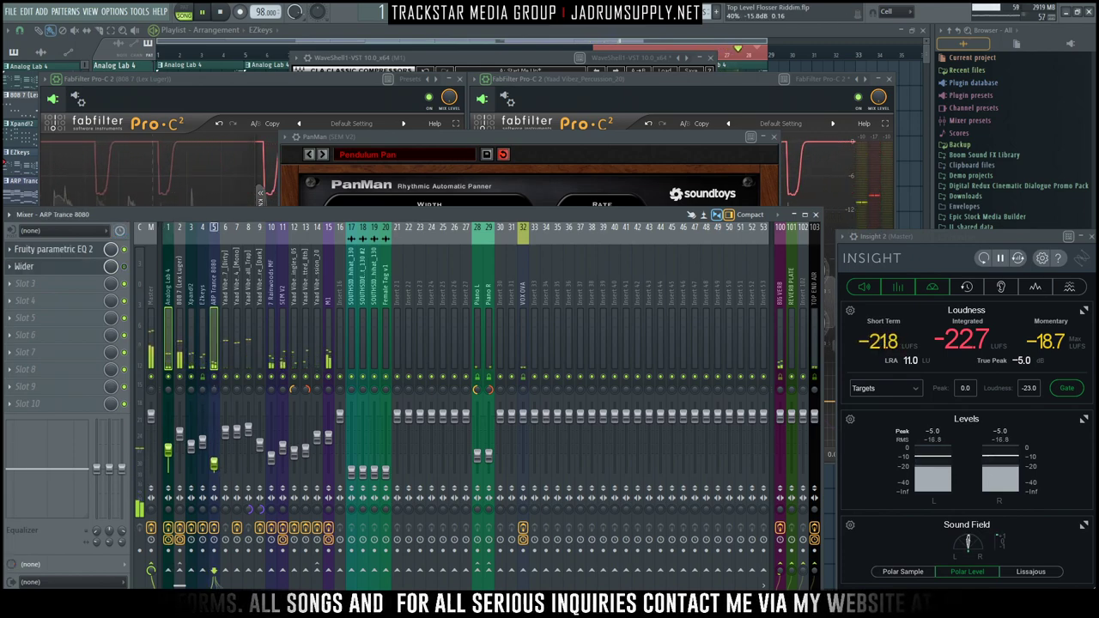
pyautogui.moveTo(214, 463); pyautogui.dragTo(214, 464)
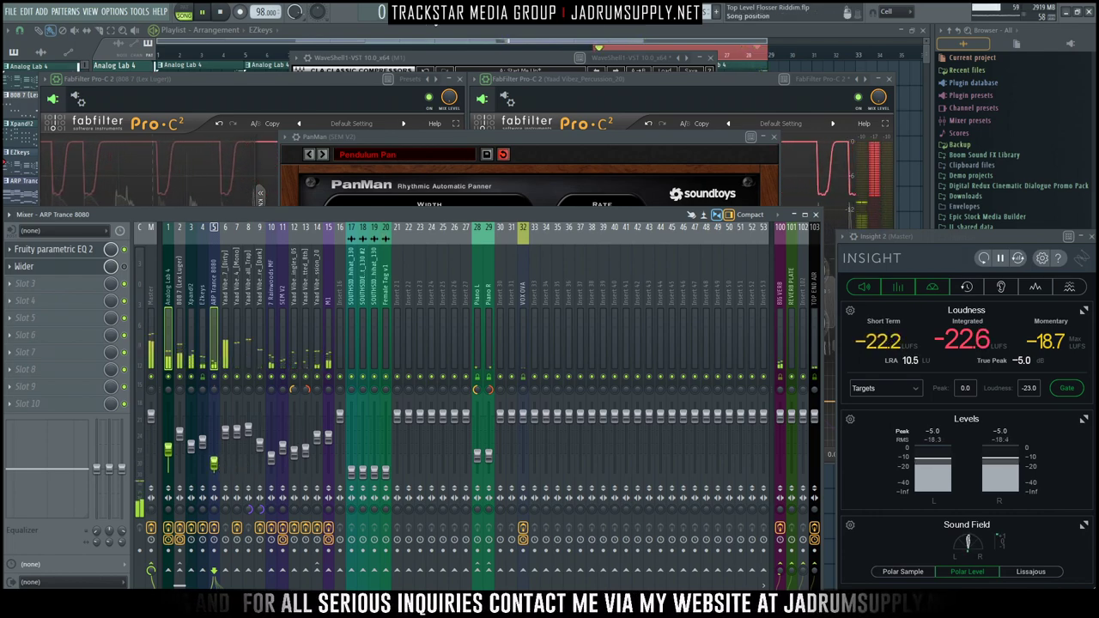
# Step: Trim the two Dirt_Snare clips in bars 21 to 28 of the playlist down to their short closing hits
pyautogui.press('F5')
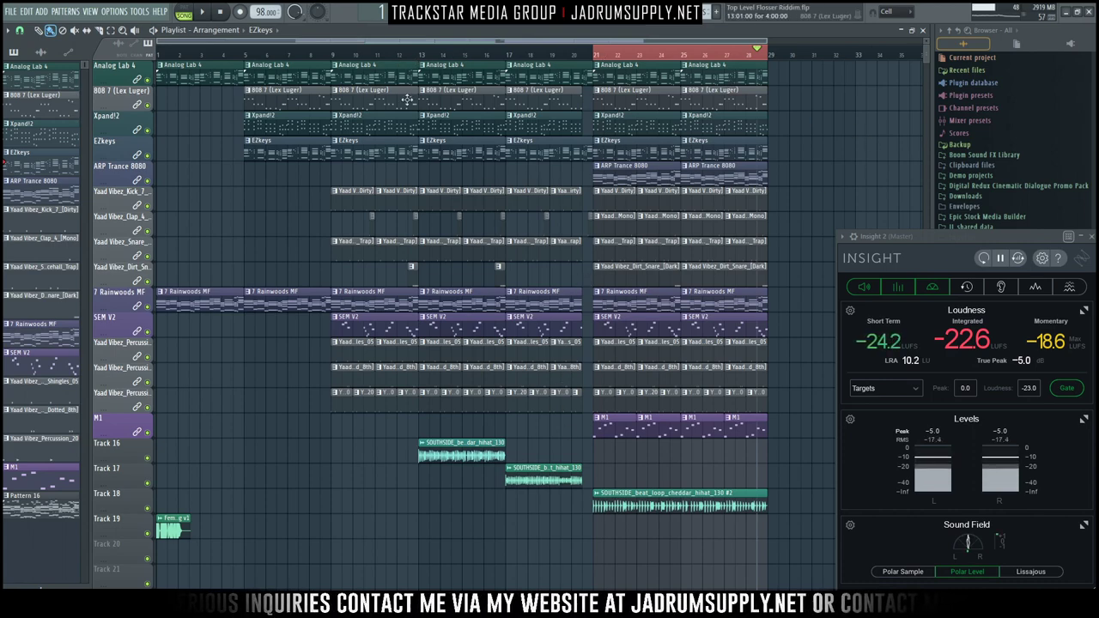
pyautogui.moveTo(789, 263); pyautogui.dragTo(669, 276)
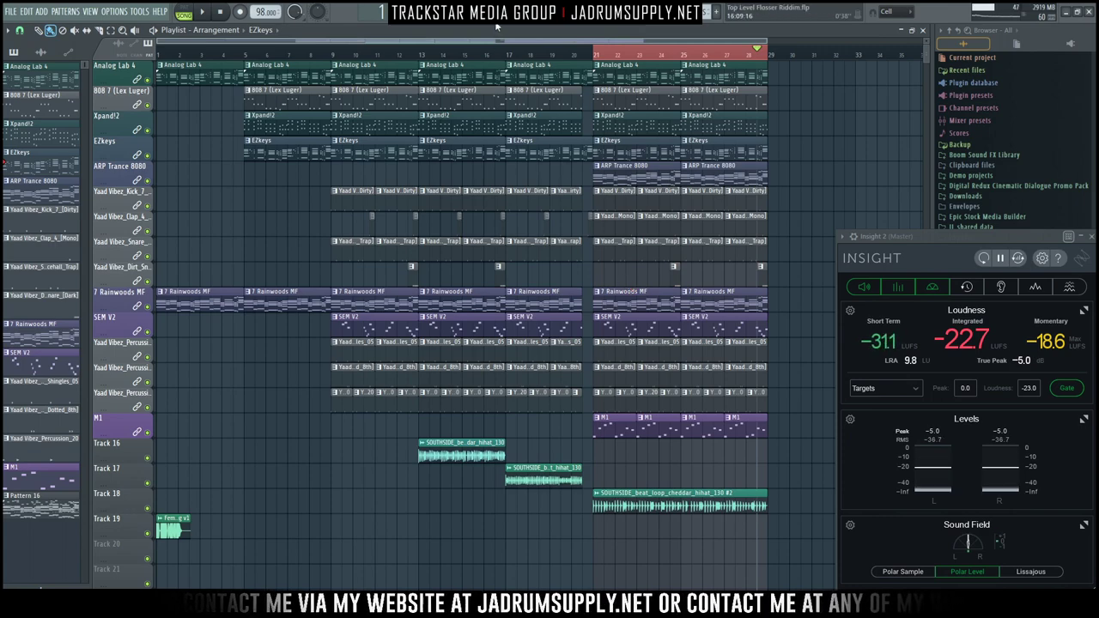
# Step: Select the three SOUTHSIDE hi-hat loop tracks in the mixer and raise their faders together to roughly the level of M1
pyautogui.press('F9')
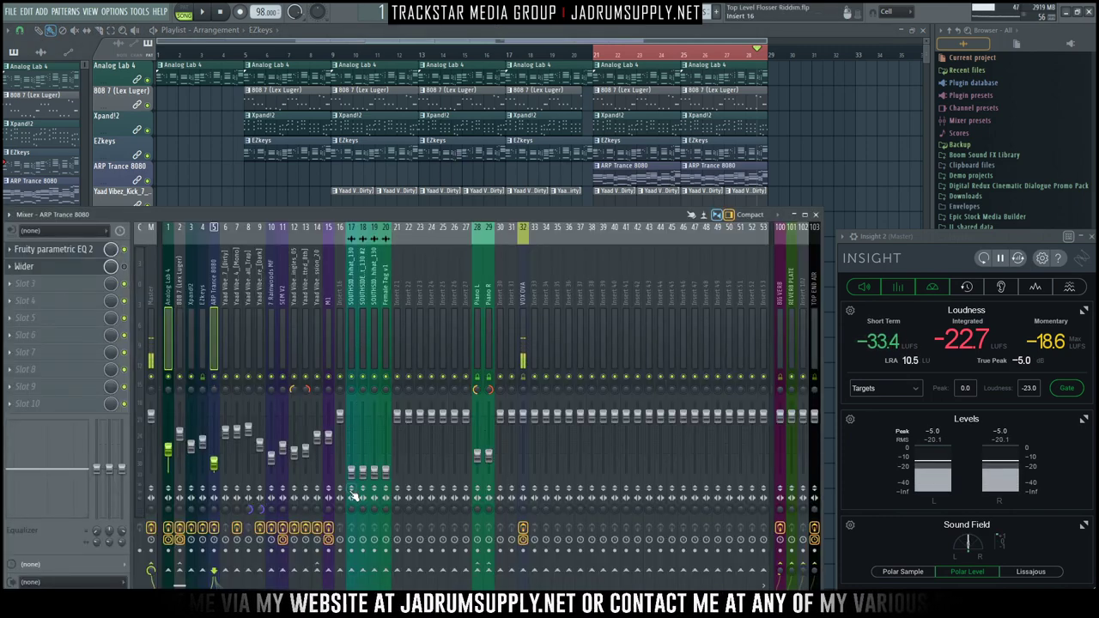
pyautogui.click(352, 357)
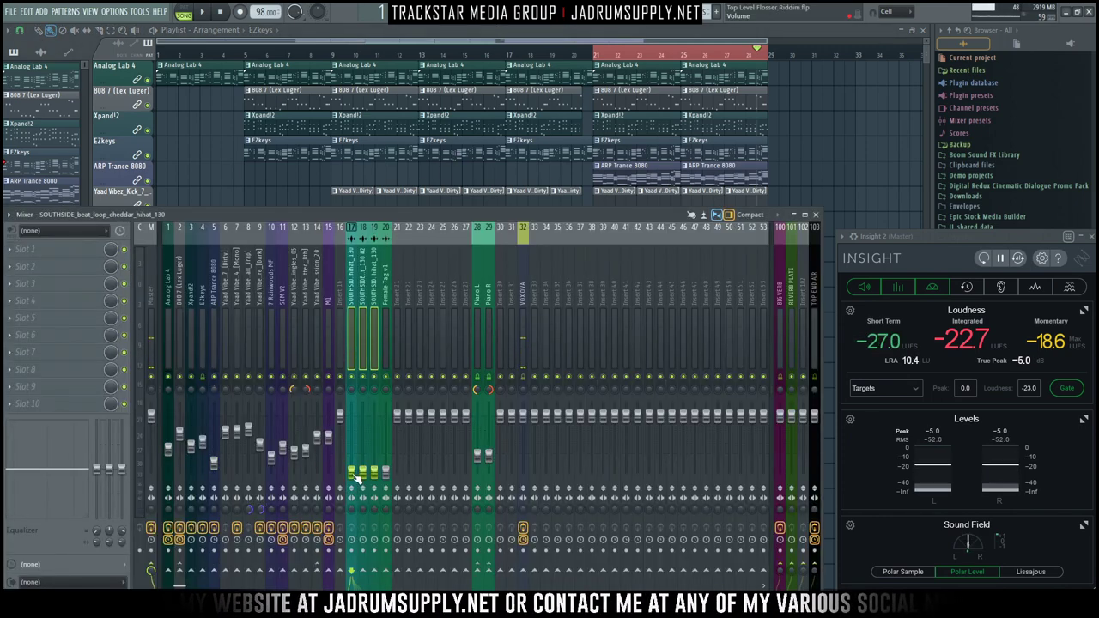
pyautogui.moveTo(361, 474); pyautogui.dragTo(359, 438)
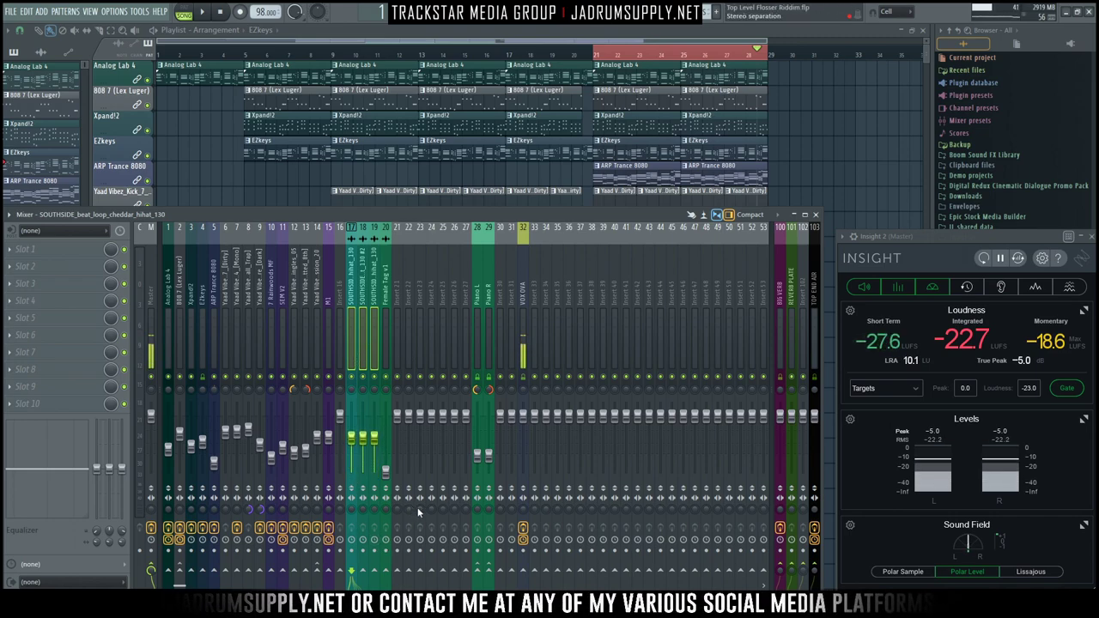
# Step: Route the three selected SOUTHSIDE hi-hat loop tracks only to Insert 25, and select that insert
pyautogui.rightClick(441, 571)
pyautogui.click(480, 539)
pyautogui.click(442, 336)
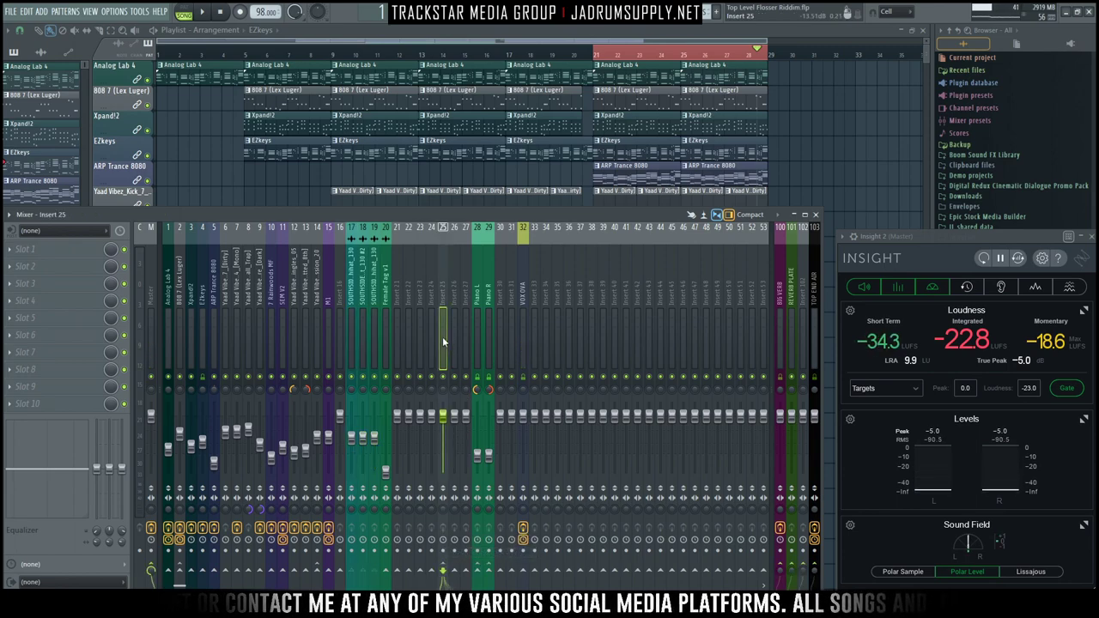
# Step: Rename Insert 25 as Hi Hat Aux and give it a bright green colour
pyautogui.rightClick(442, 227)
pyautogui.click(500, 242)
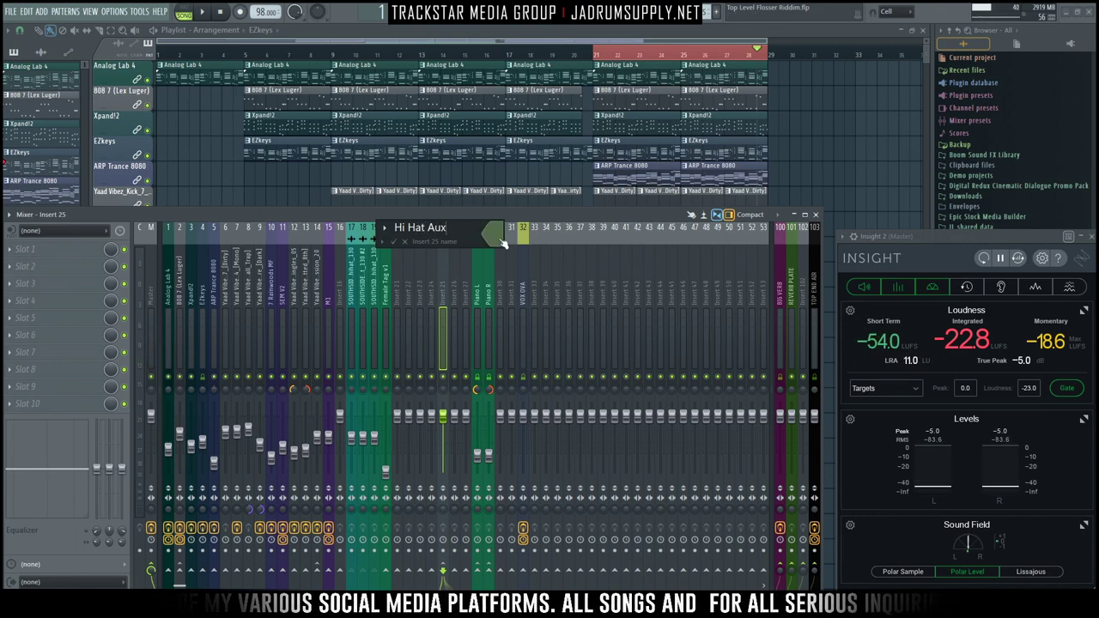
pyautogui.click(502, 230)
pyautogui.click(531, 233)
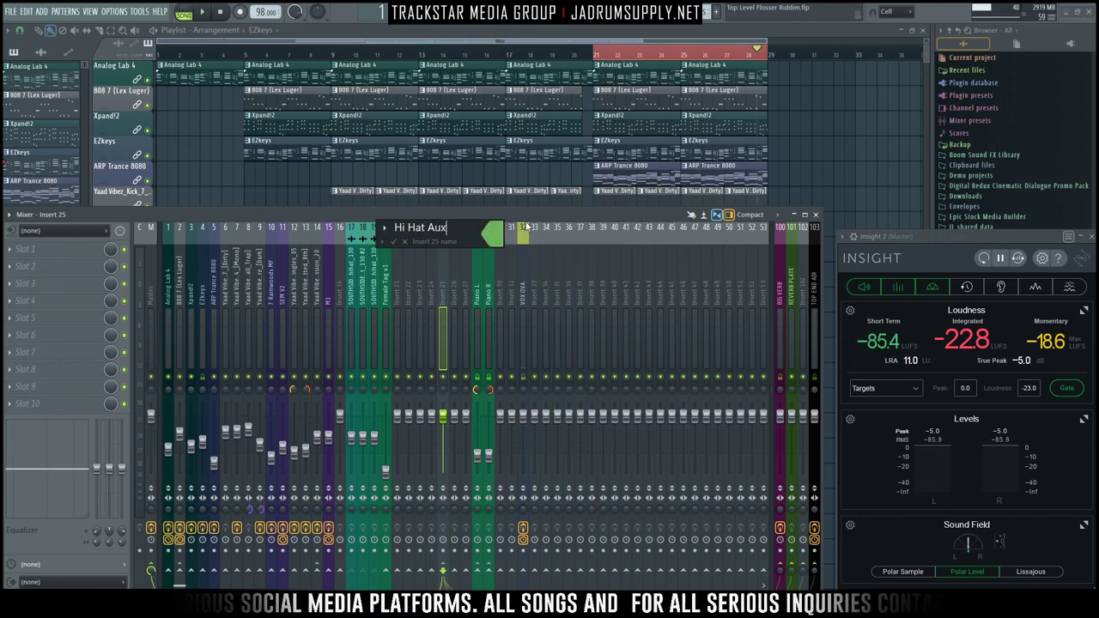
pyautogui.press('Return')
# Step: Play the section and adjust the three SOUTHSIDE hi-hat loop faders together, settling just above the Piano L and R faders
pyautogui.press('space')
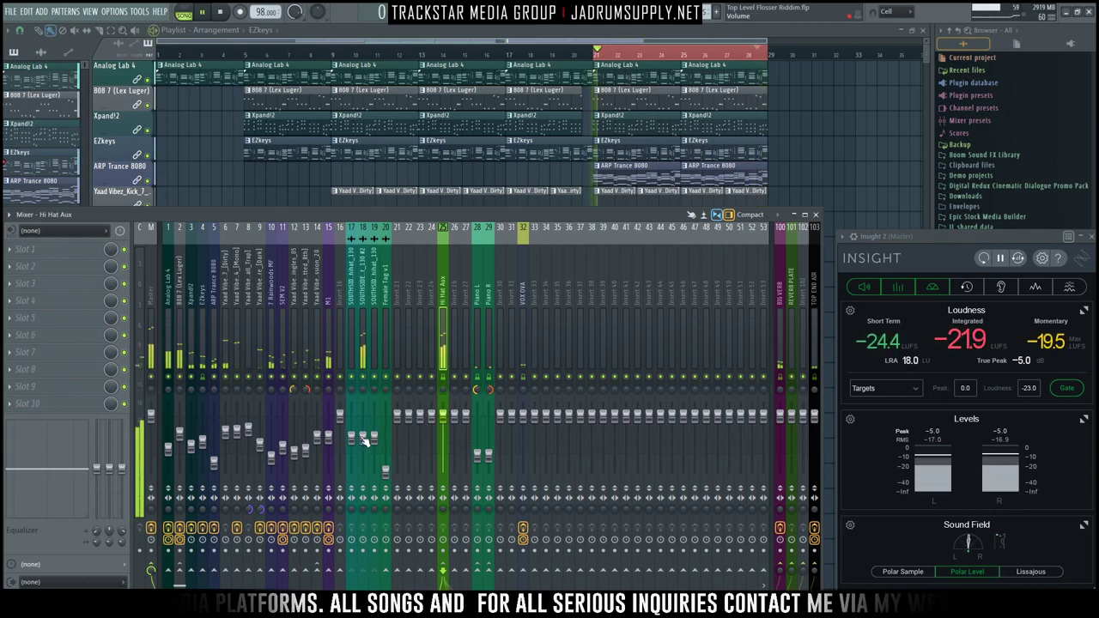
pyautogui.click(369, 389)
pyautogui.click(363, 389)
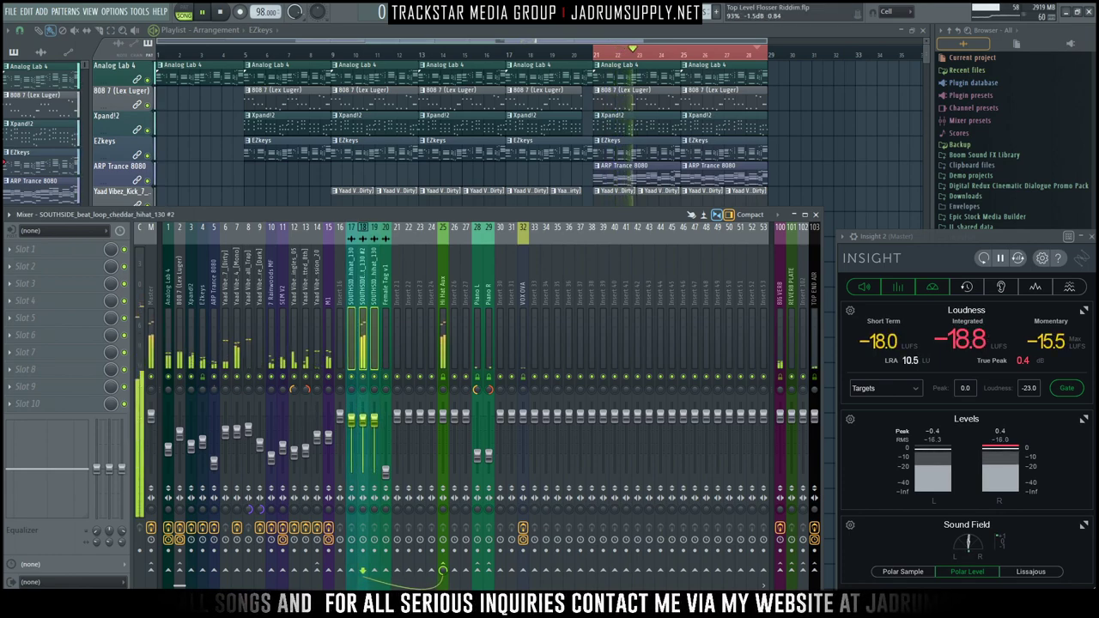
# Step: Insert the Waves L2 Stereo limiter in the first effect slot of the Hi Hat Aux track
pyautogui.click(443, 326)
pyautogui.click(67, 251)
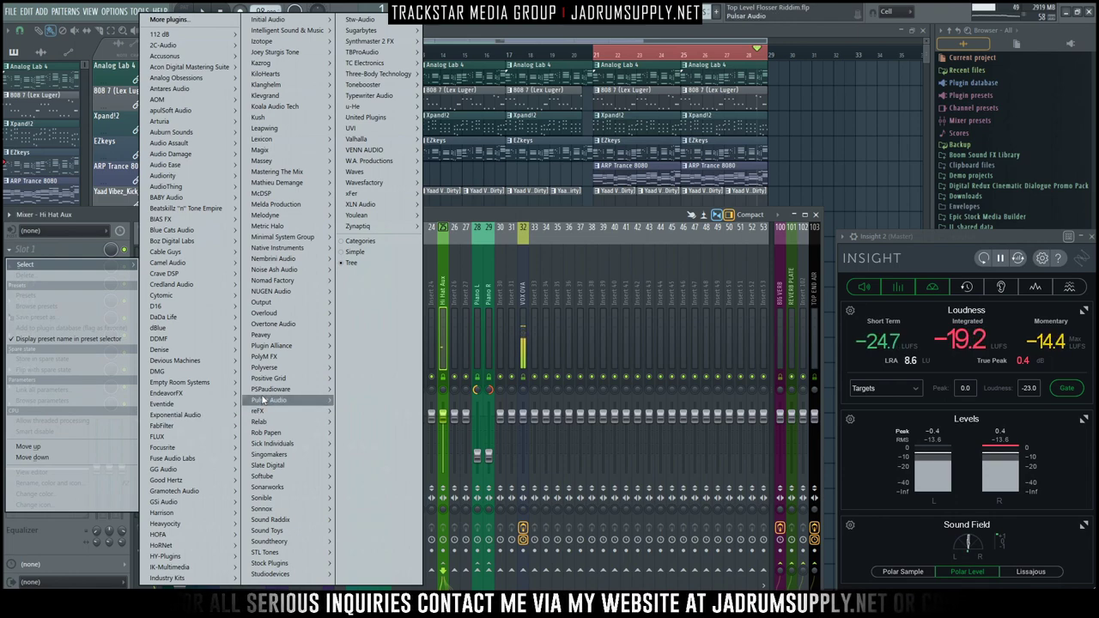
pyautogui.click(466, 185)
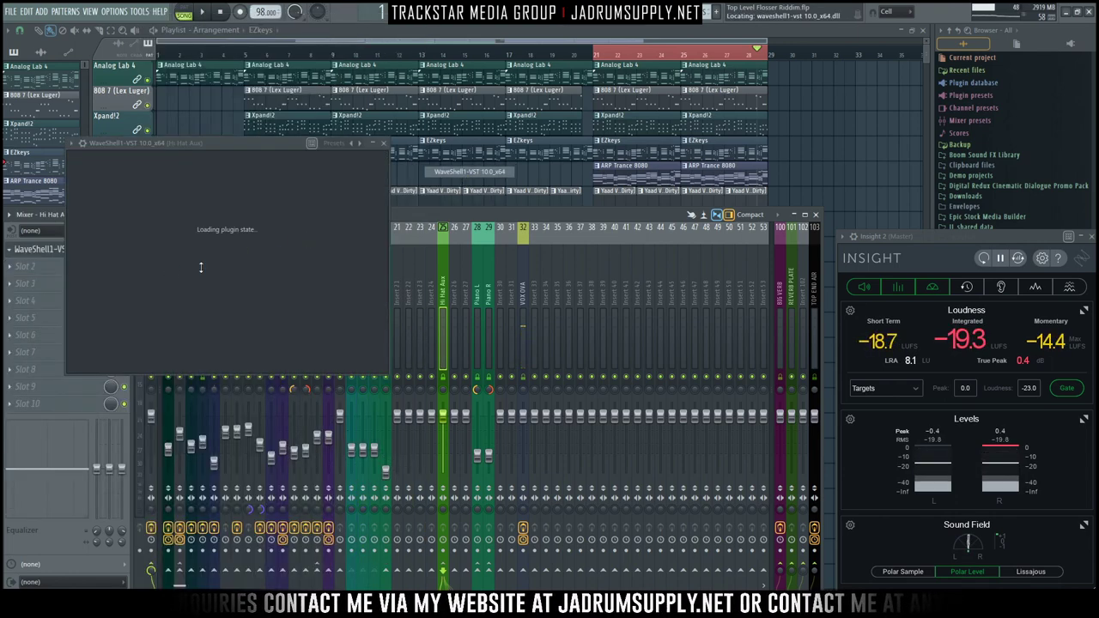
pyautogui.click(196, 213)
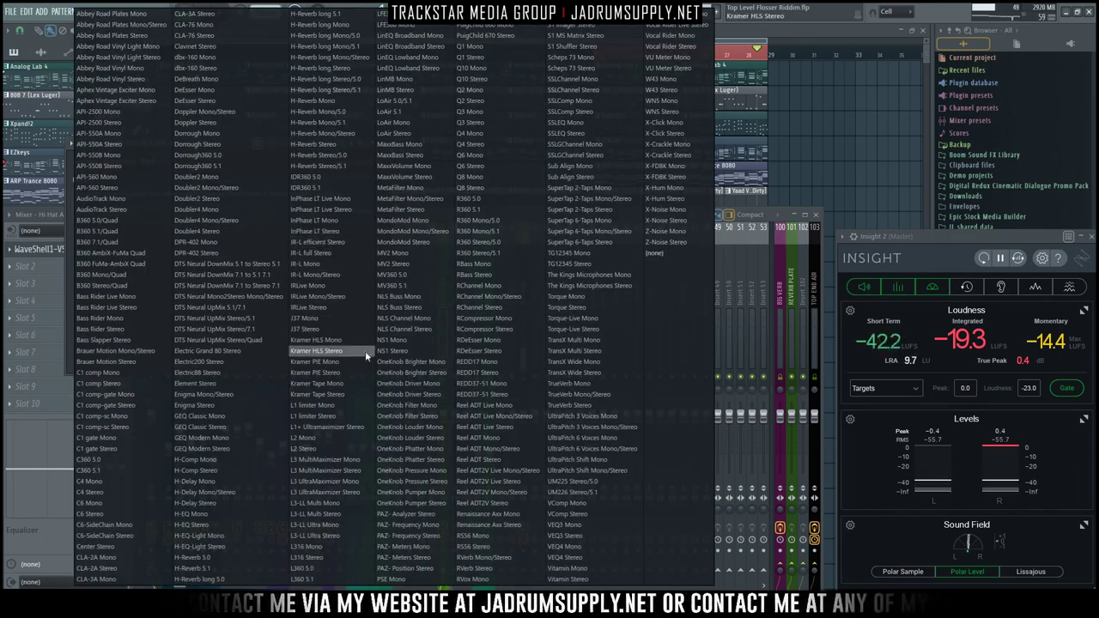
pyautogui.click(316, 454)
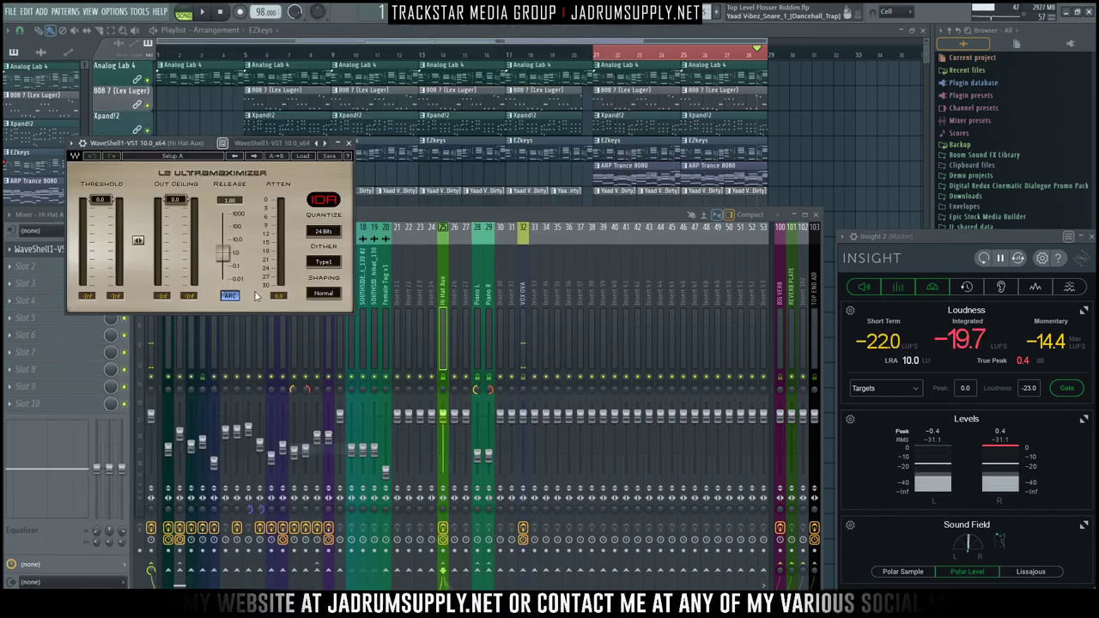
pyautogui.moveTo(200, 144); pyautogui.dragTo(549, 125)
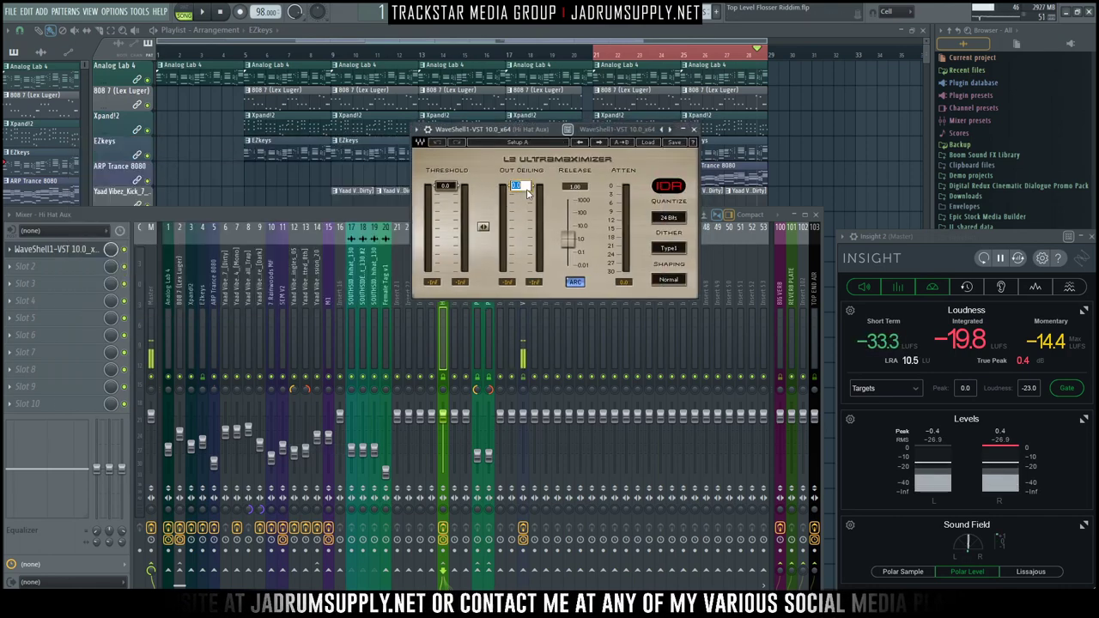
# Step: Set the L2 Ultramaximizer's out ceiling to -6, threshold to -8 and release to 0.01 with ARC off
pyautogui.write('-6')
pyautogui.press('Return')
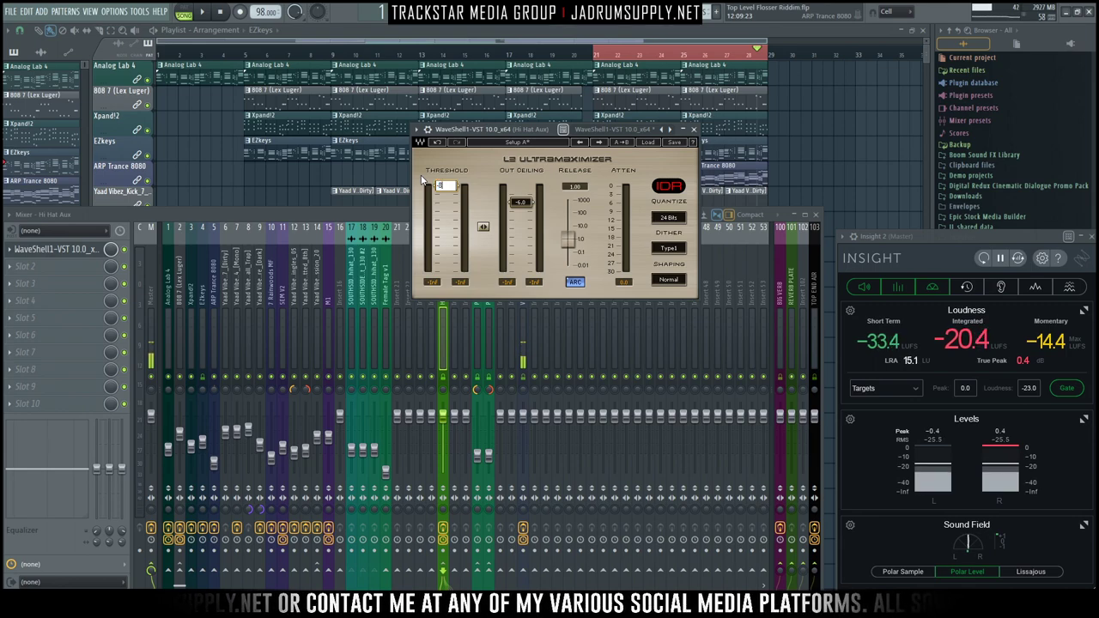
pyautogui.write('-6')
pyautogui.press('Return')
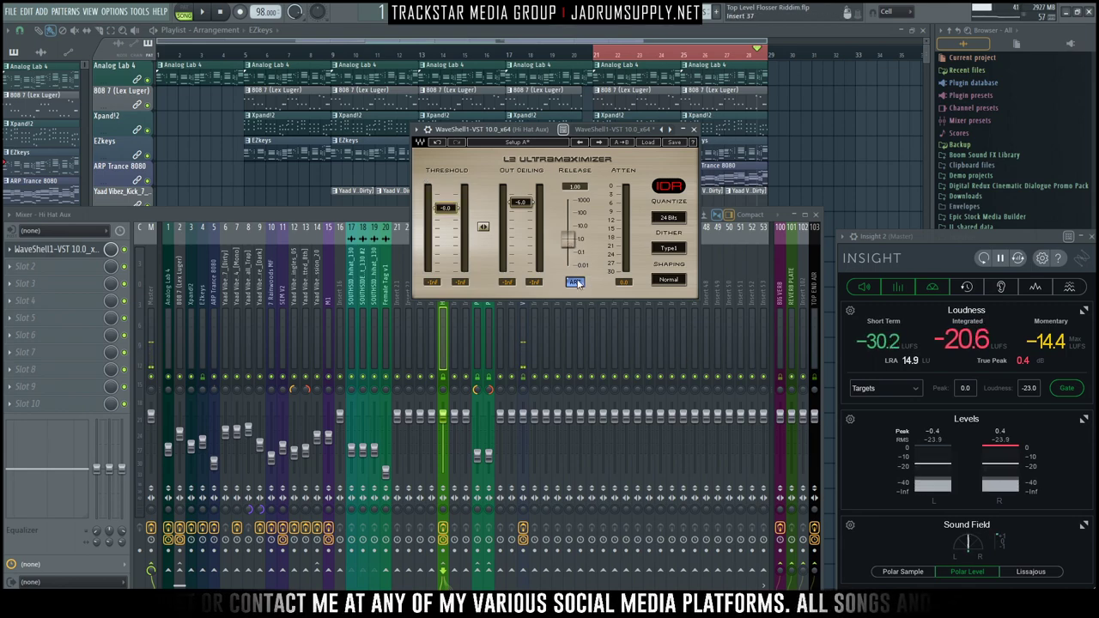
pyautogui.moveTo(567, 239); pyautogui.dragTo(567, 266)
pyautogui.click(353, 306)
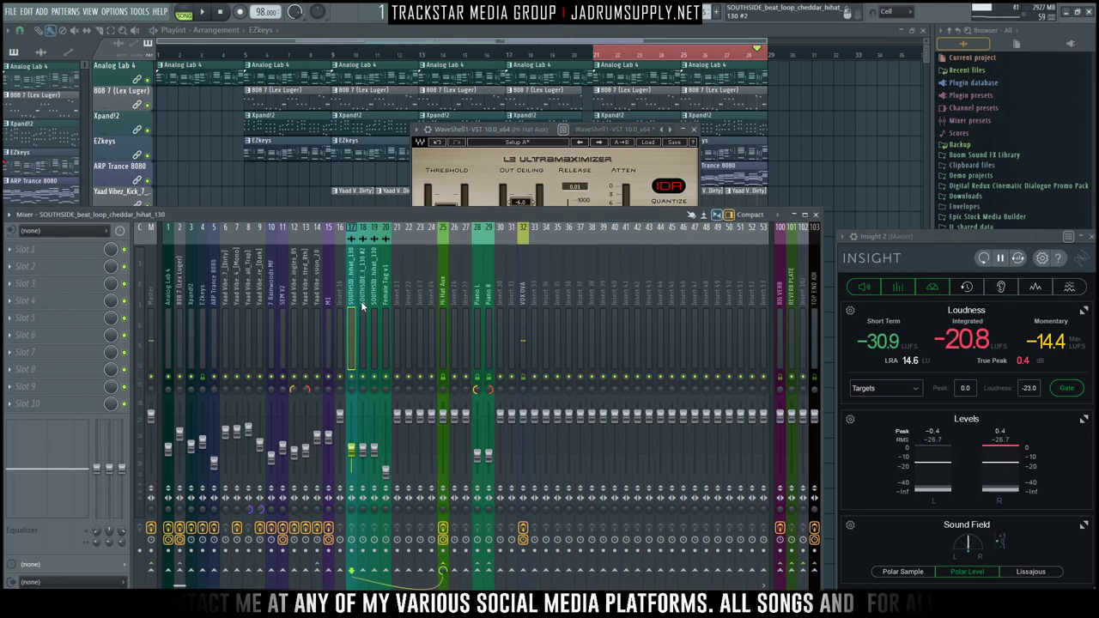
pyautogui.click(362, 306)
pyautogui.moveTo(362, 433)
pyautogui.mouseDown()
pyautogui.moveTo(362, 413)
pyautogui.moveTo(365, 455)
pyautogui.mouseUp()
# Step: Insert the Waves Brauer Motion Stereo panner in the second effect slot of the Hi Hat Aux track
pyautogui.click(441, 284)
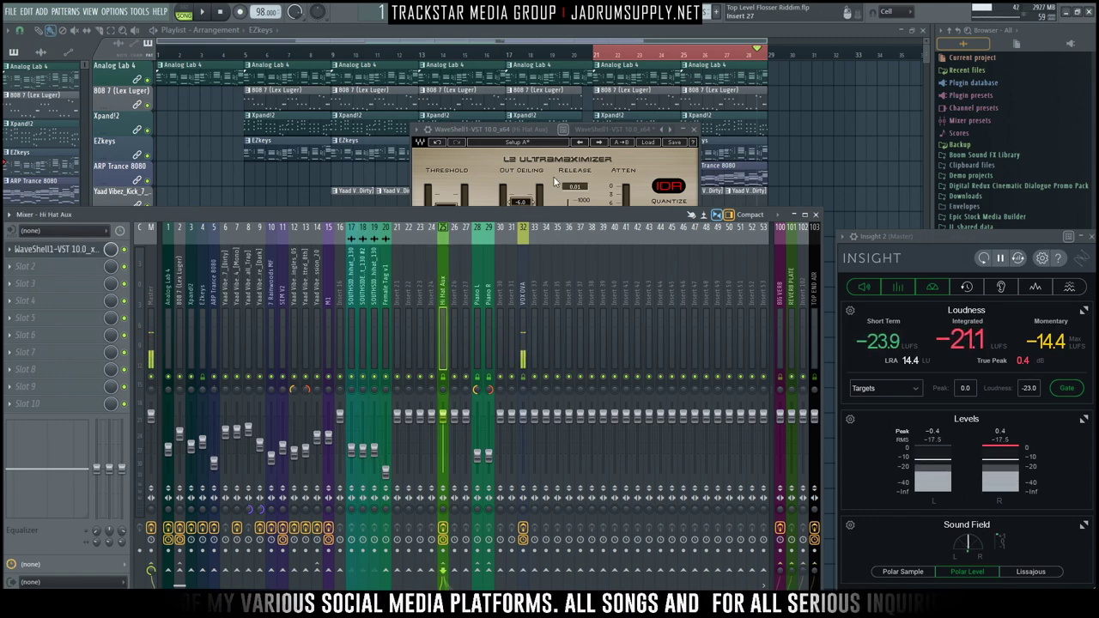
pyautogui.moveTo(546, 128); pyautogui.dragTo(568, 114)
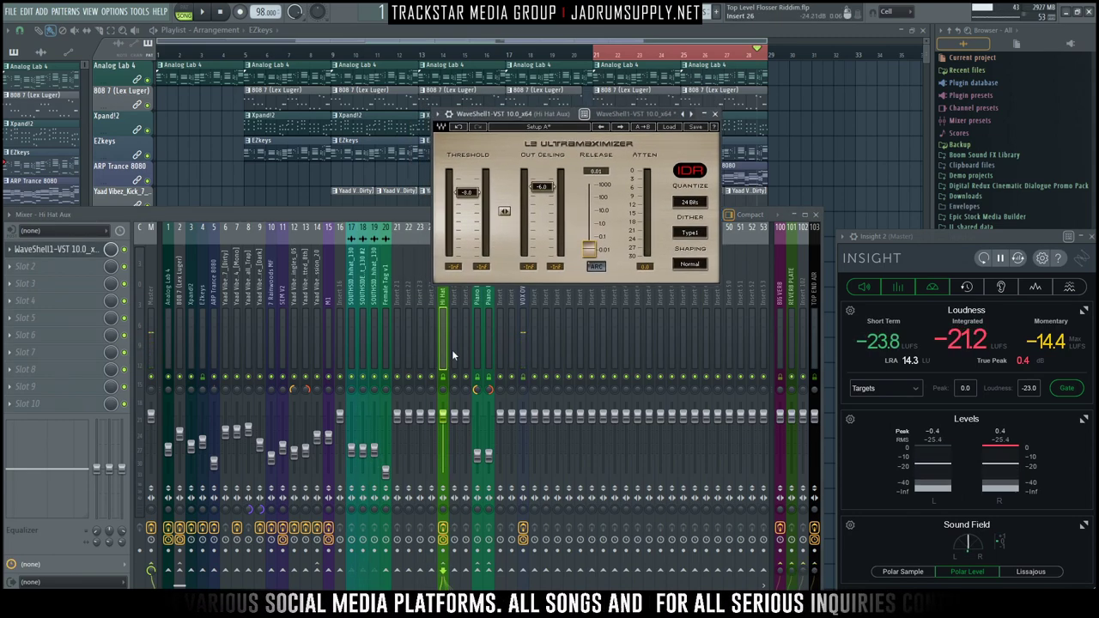
pyautogui.click(62, 257)
pyautogui.moveTo(26, 263)
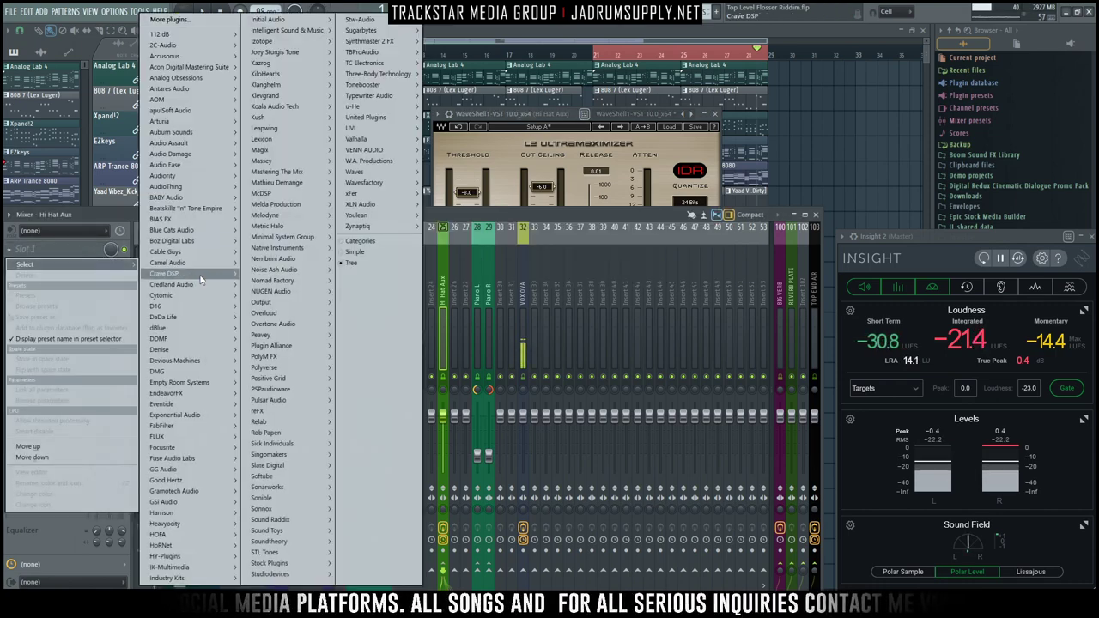
pyautogui.click(382, 175)
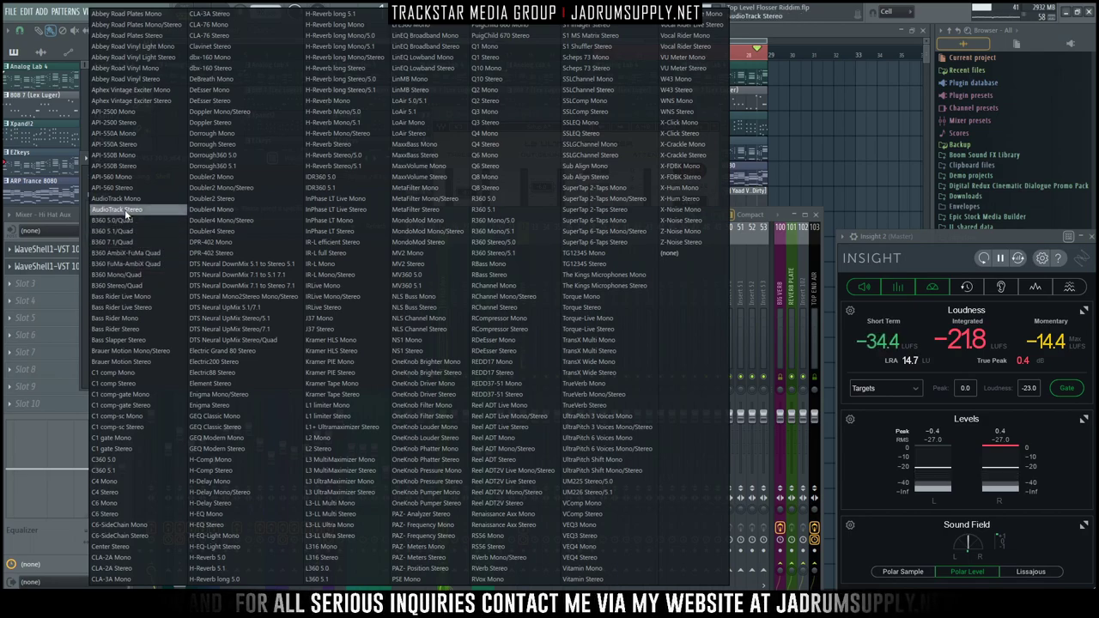
pyautogui.click(120, 361)
pyautogui.moveTo(536, 169); pyautogui.dragTo(758, 98)
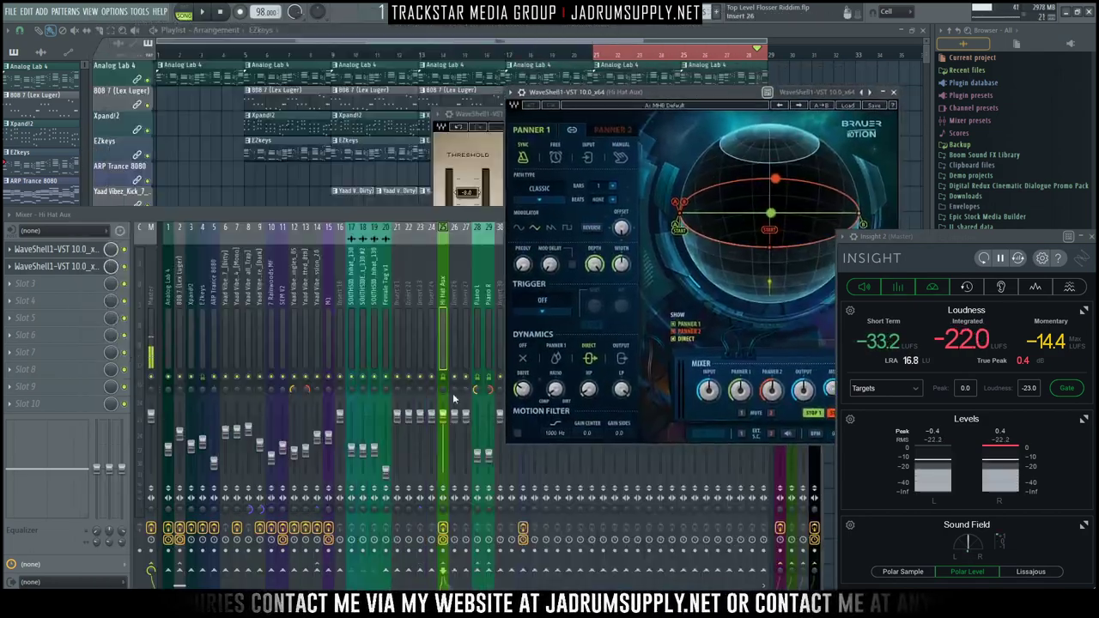
# Step: Play the section with the second SOUTHSIDE hi-hat loop soloed and turn down Brauer Motion's mix amount
pyautogui.press('space')
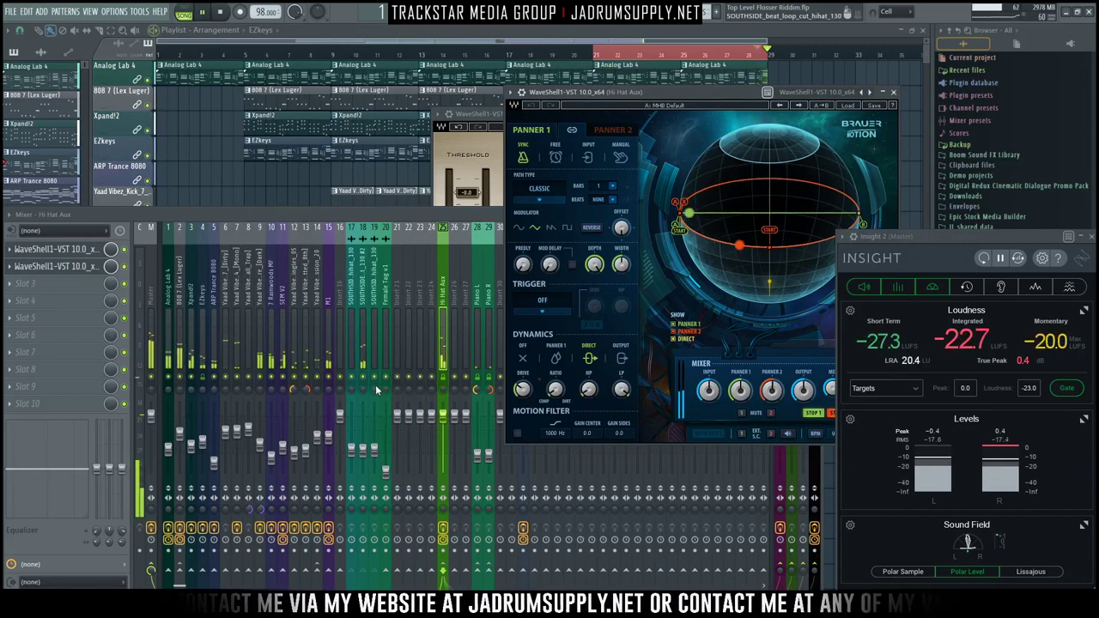
pyautogui.click(365, 382)
pyautogui.moveTo(711, 94); pyautogui.dragTo(472, 80)
pyautogui.moveTo(594, 374); pyautogui.dragTo(580, 405)
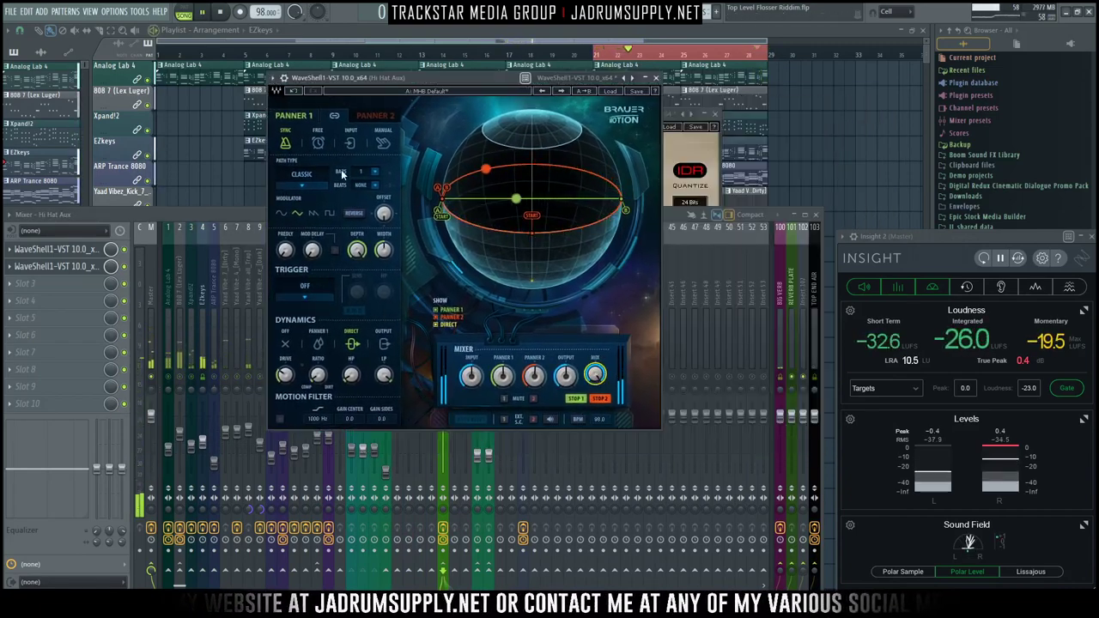
# Step: Check the Panner 1 and Panner 2 settings and load the Mark Ralph preset Atmos Stir Up in Brauer Motion
pyautogui.click(375, 113)
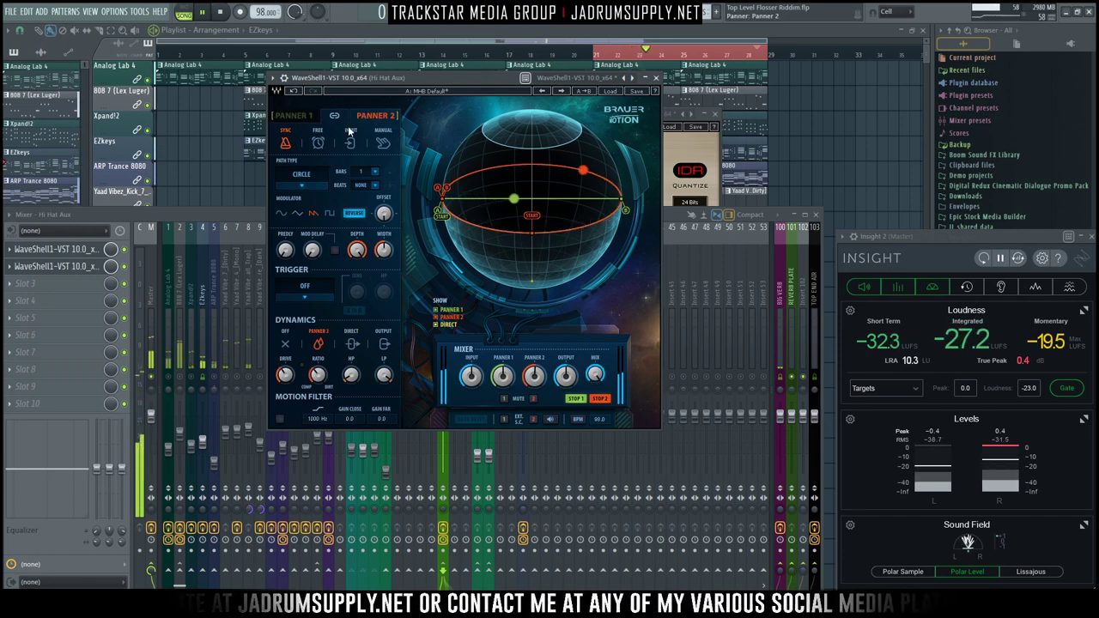
pyautogui.click(291, 116)
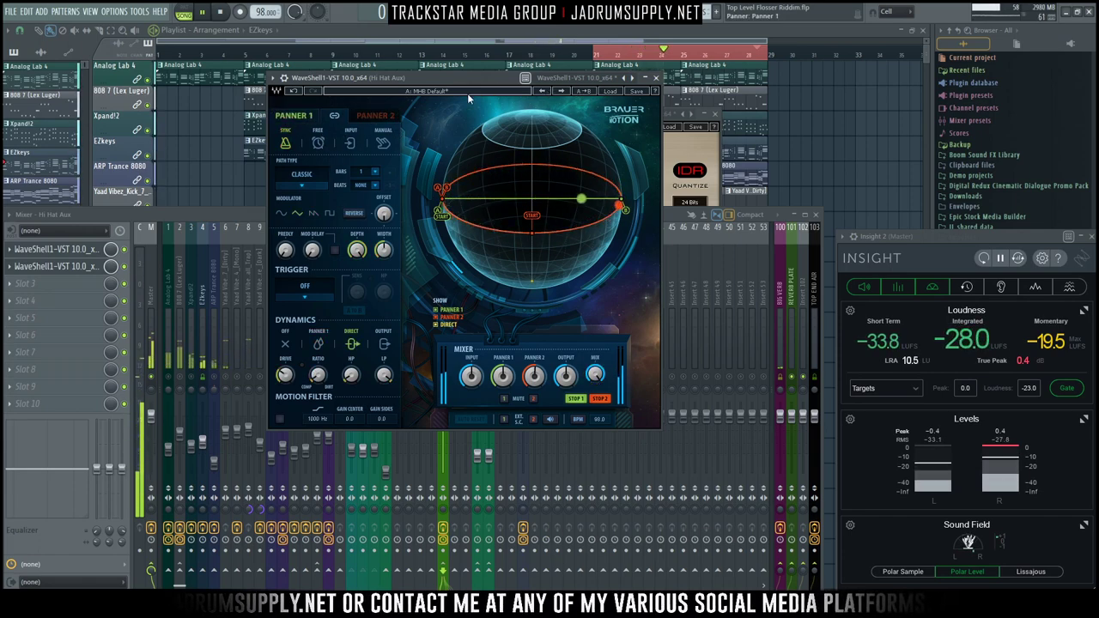
pyautogui.click(609, 91)
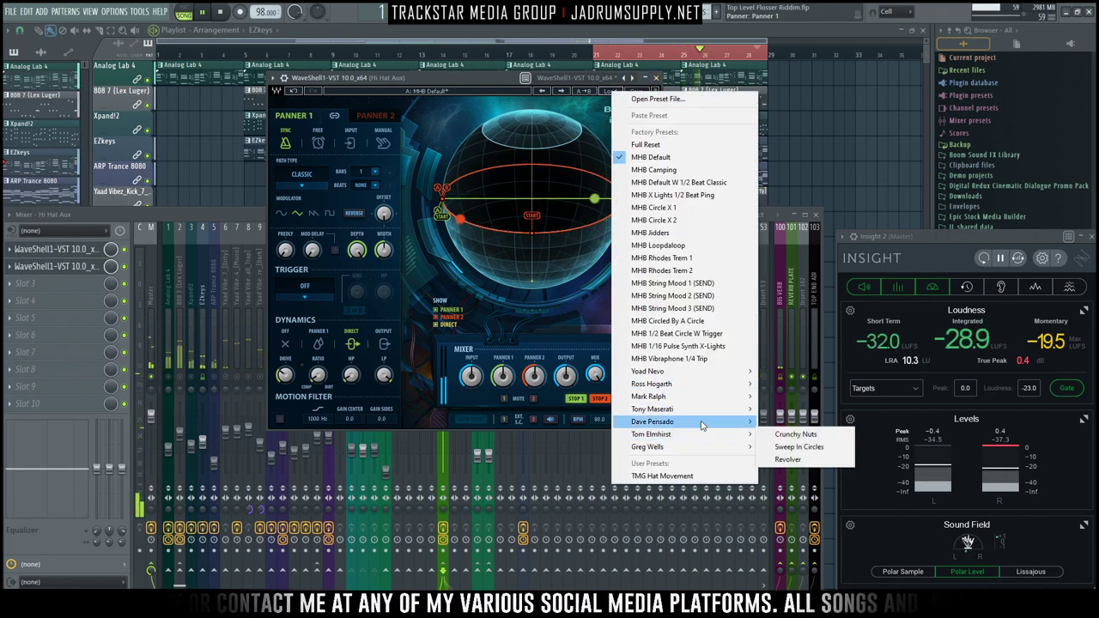
pyautogui.moveTo(721, 397)
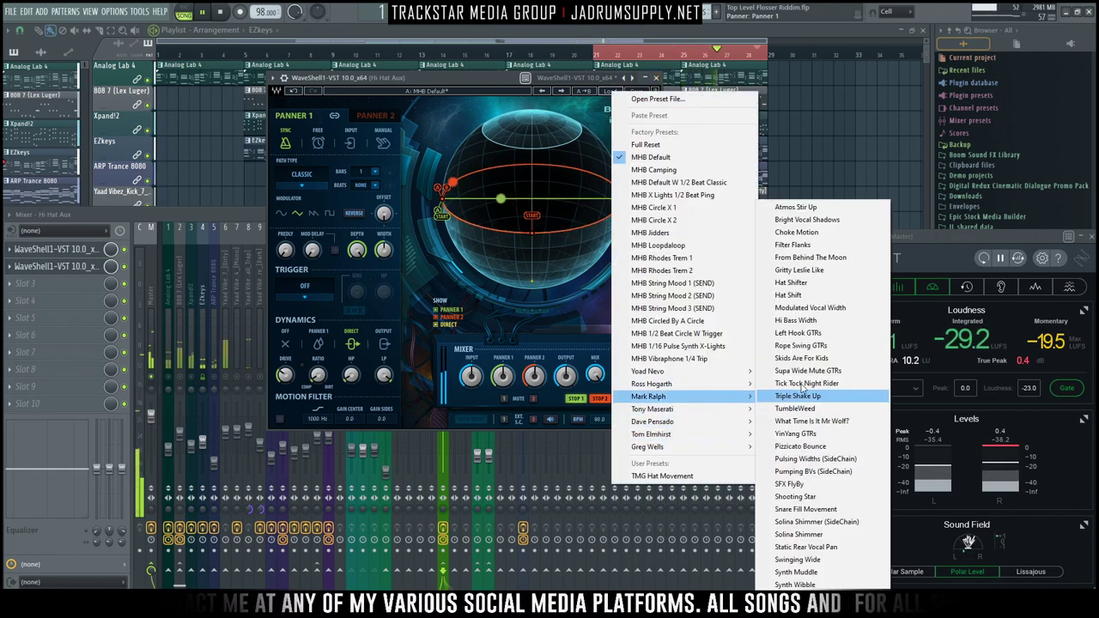
pyautogui.click(820, 209)
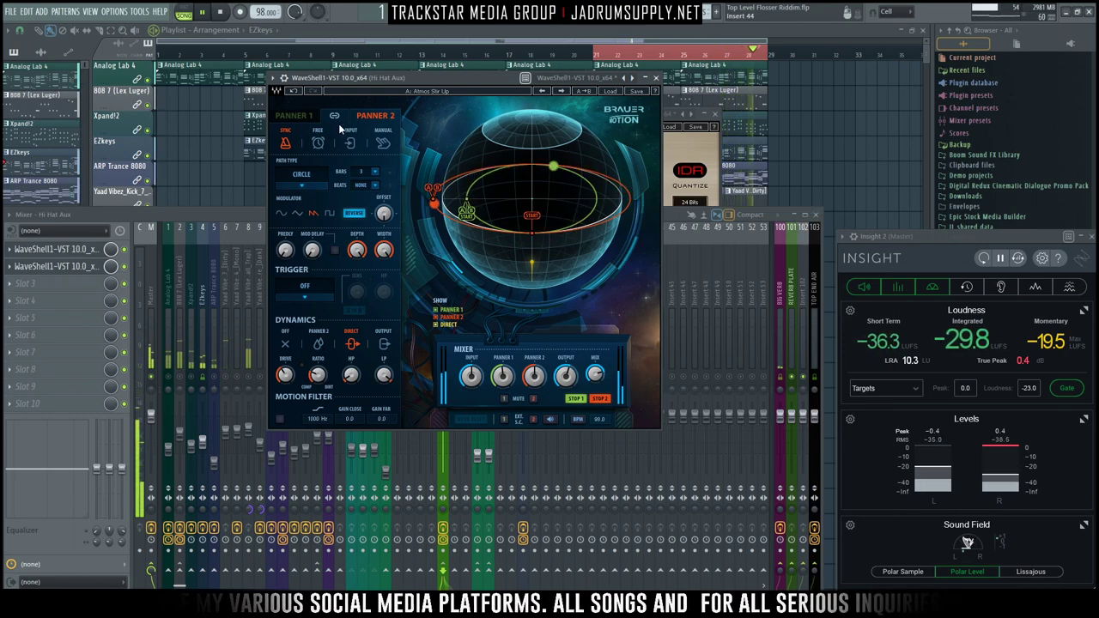
# Step: Audition the Atmos Stir Up and Bright Vocal Shadows presets with Panner 1 muted
pyautogui.click(294, 115)
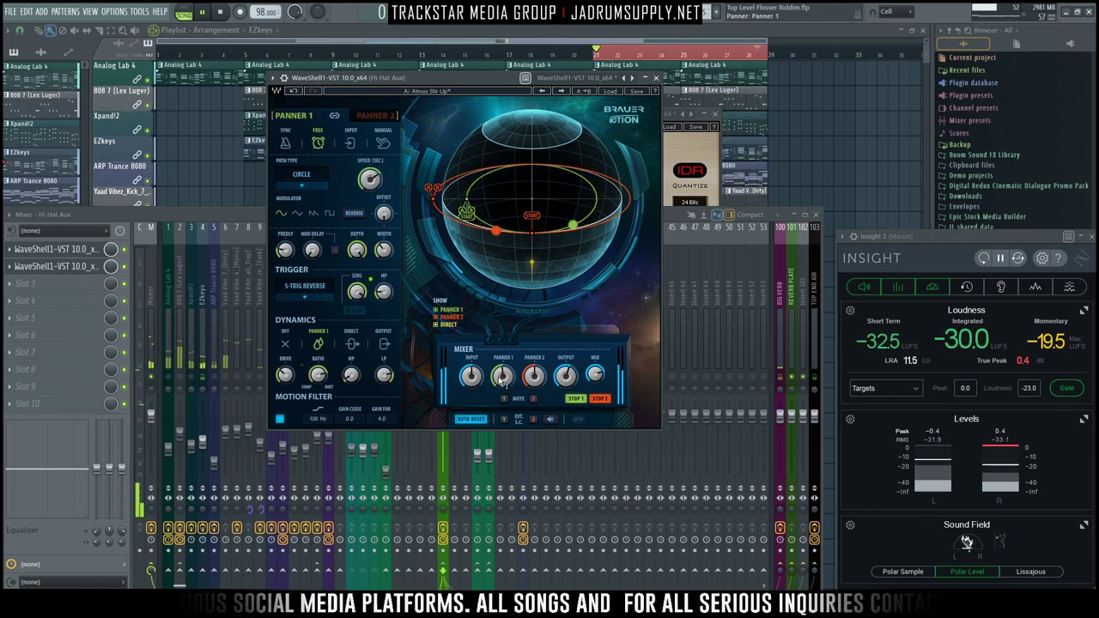
pyautogui.click(504, 399)
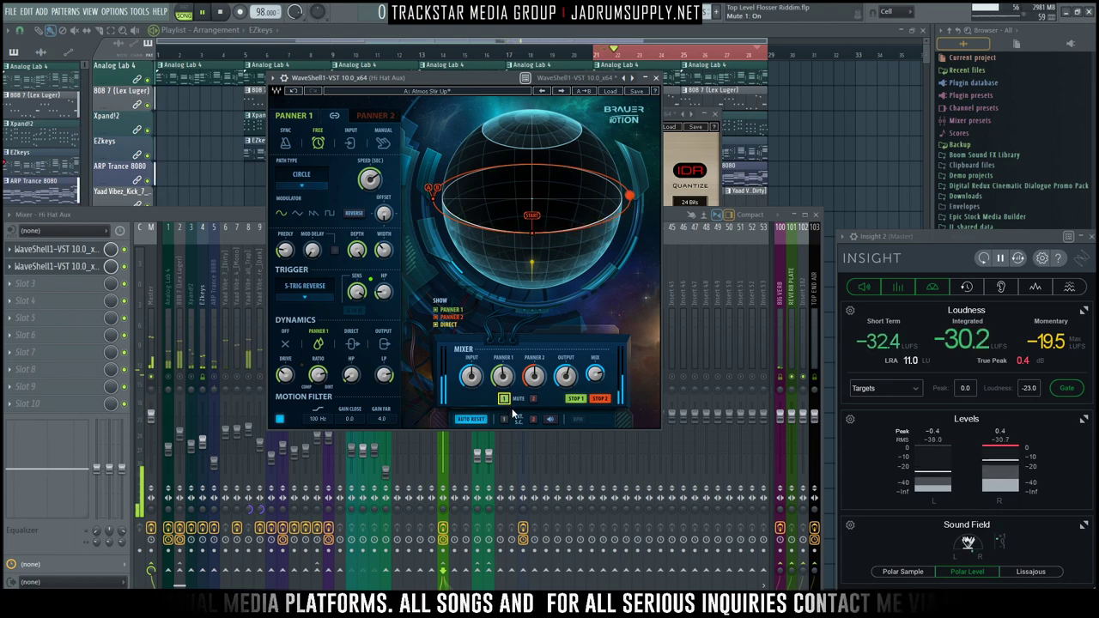
pyautogui.click(564, 91)
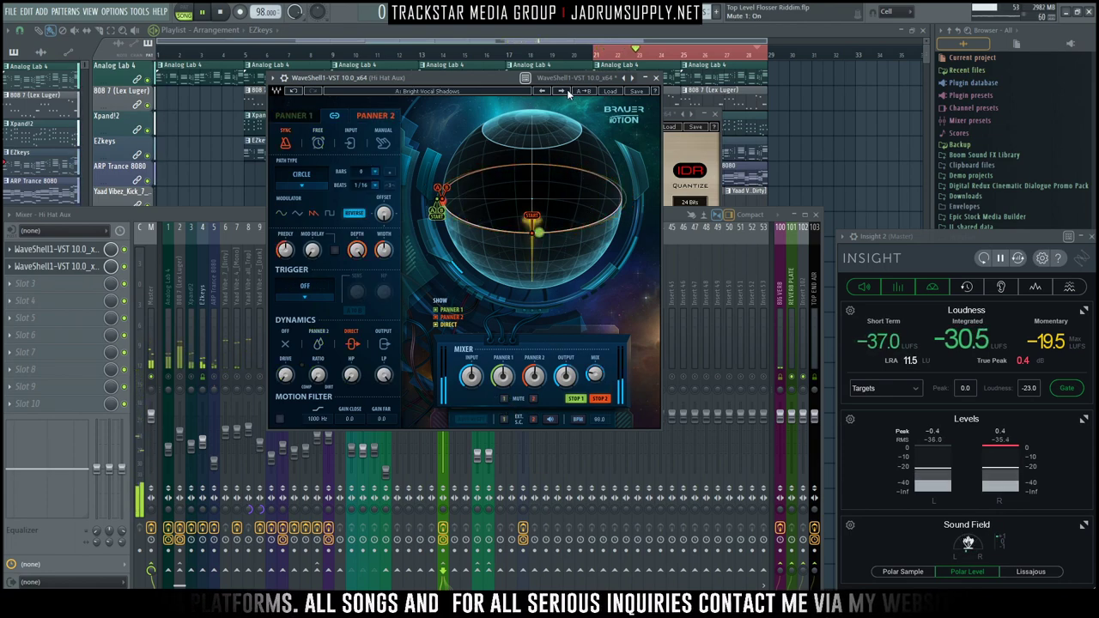
pyautogui.click(504, 400)
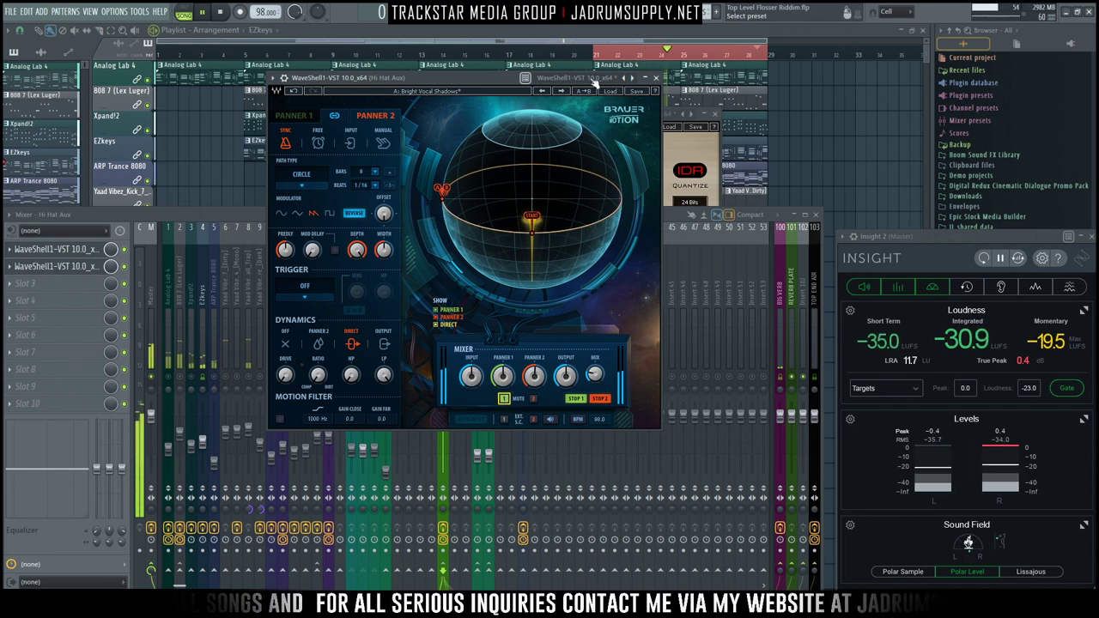
# Step: Audition the Brauer Motion presets from Choke Motion through Moving Pads, keep Moving Pads loaded and set its mix to 100%
pyautogui.click(562, 91)
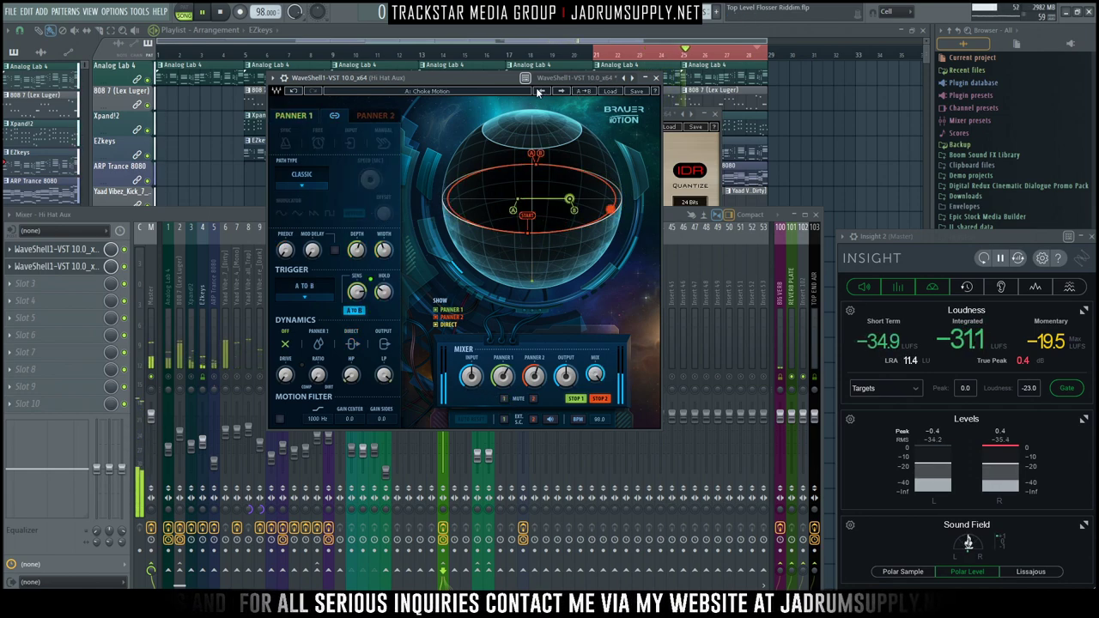
pyautogui.click(563, 92)
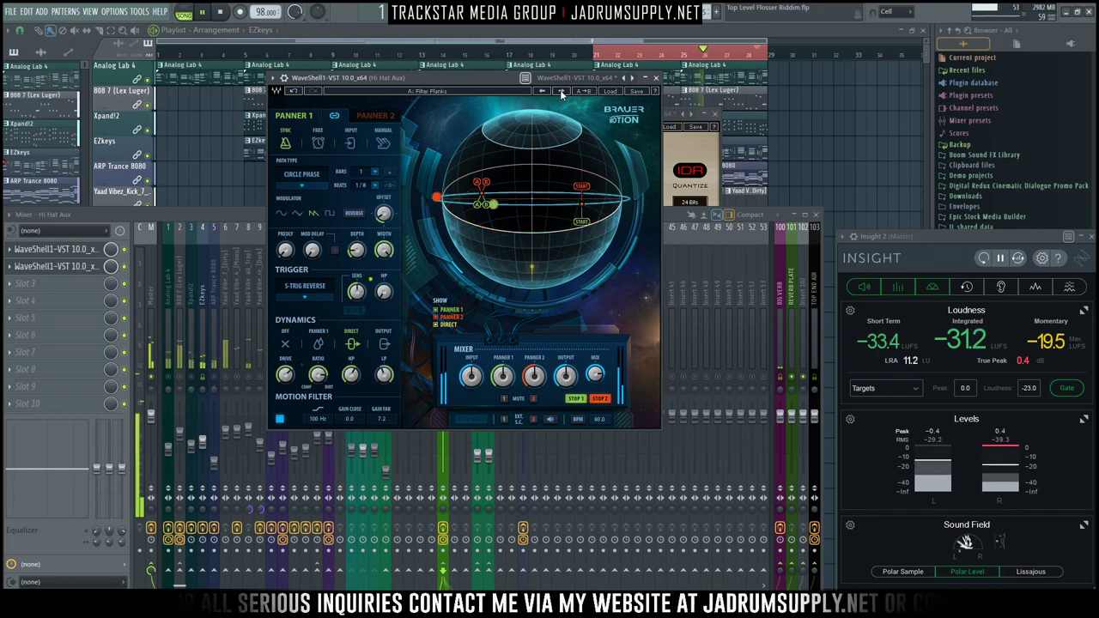
pyautogui.click(562, 92)
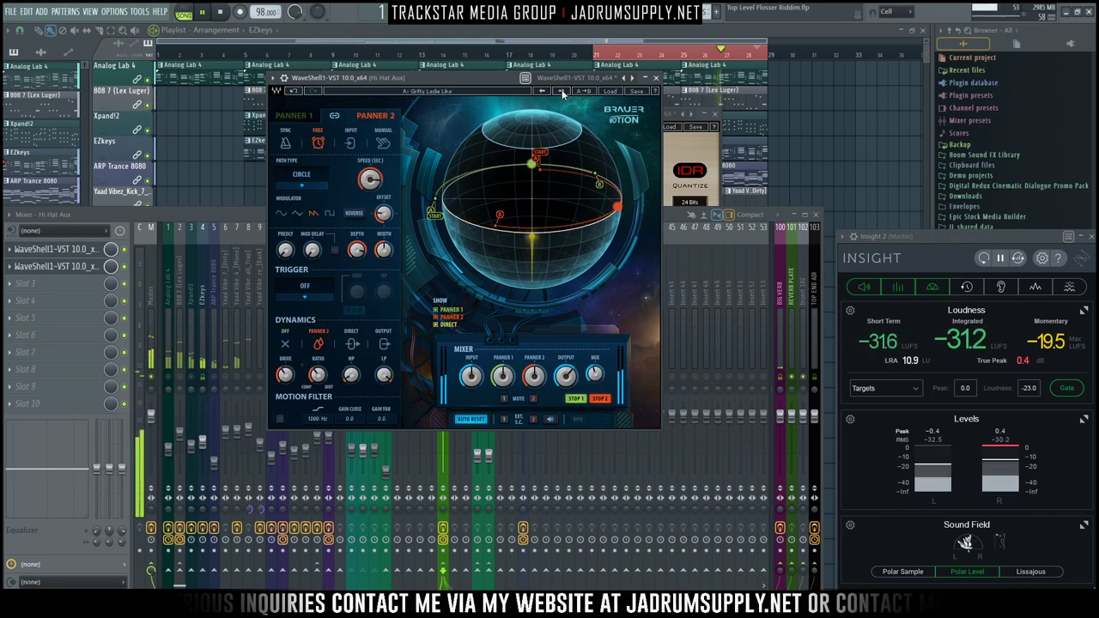
pyautogui.click(561, 91)
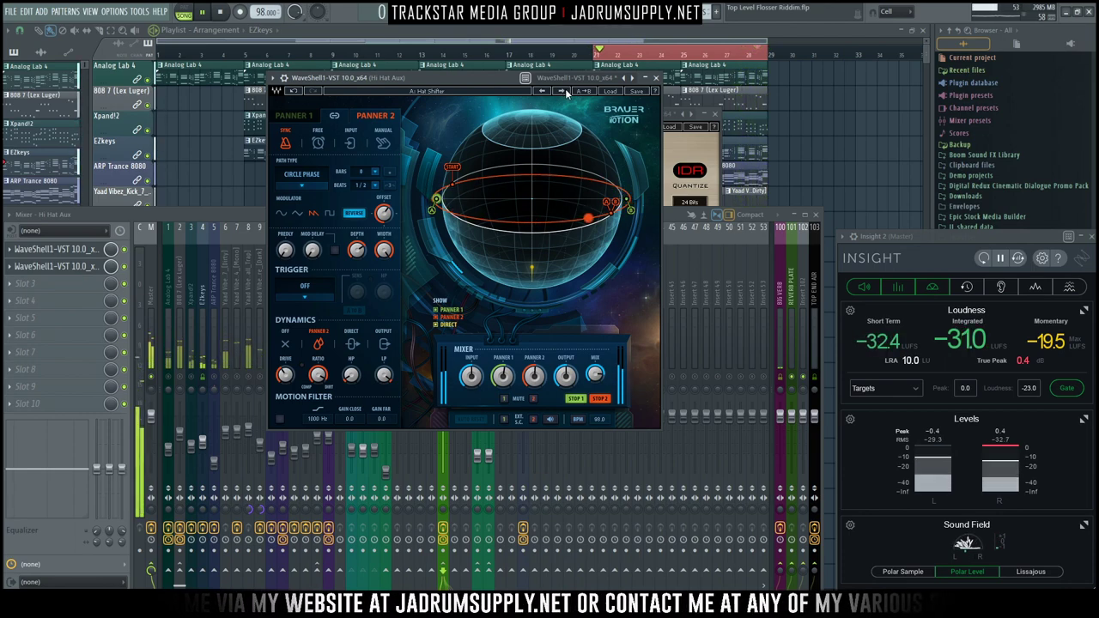
pyautogui.click(564, 90)
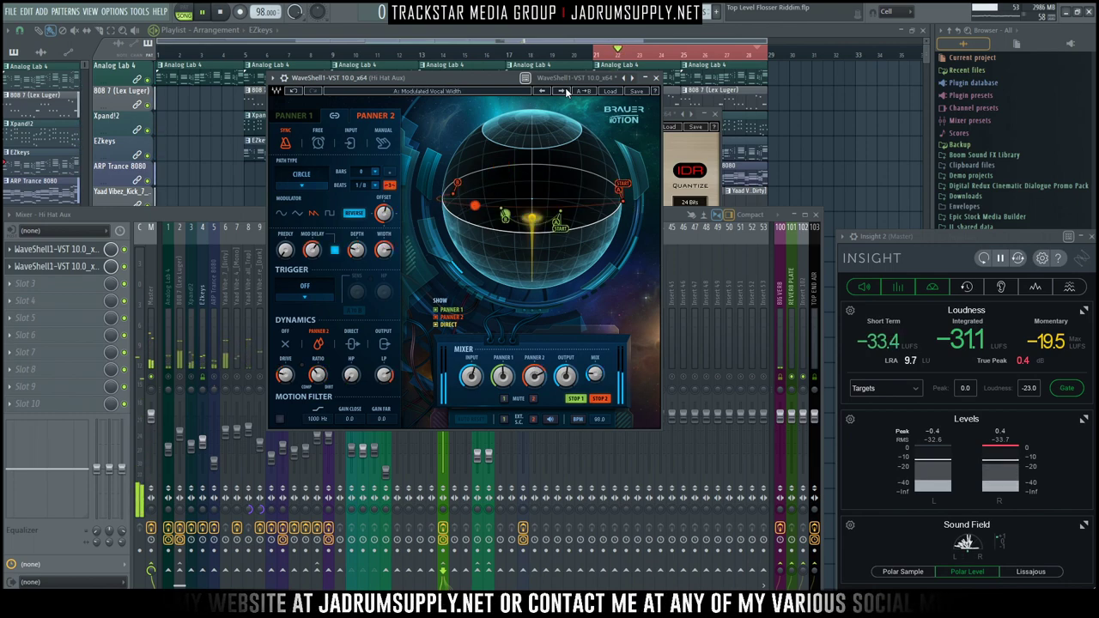
pyautogui.click(563, 90)
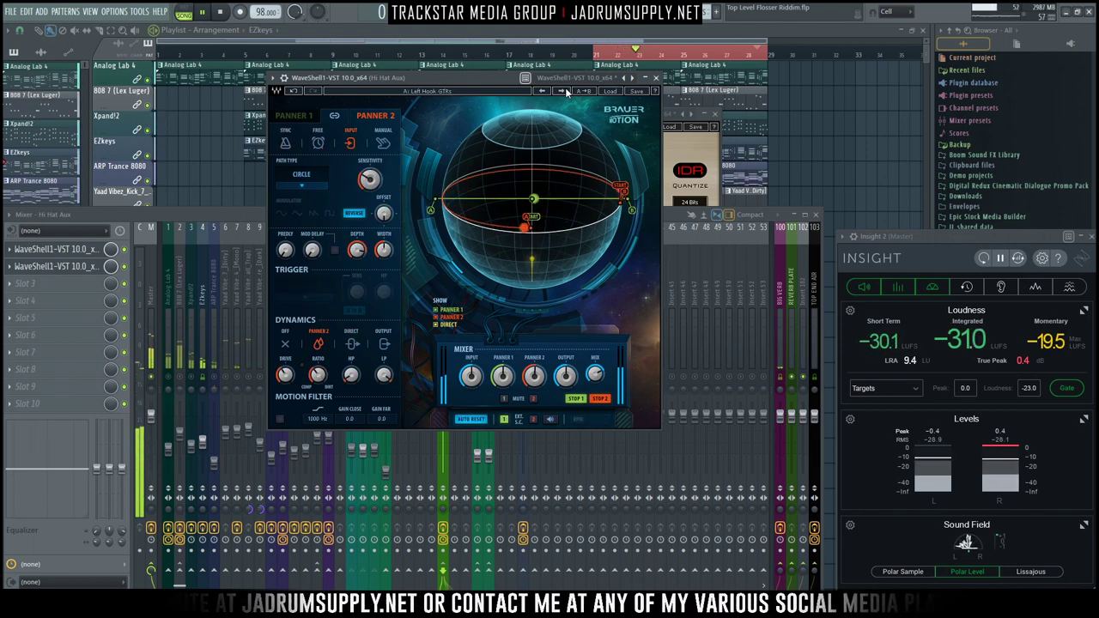
pyautogui.click(562, 90)
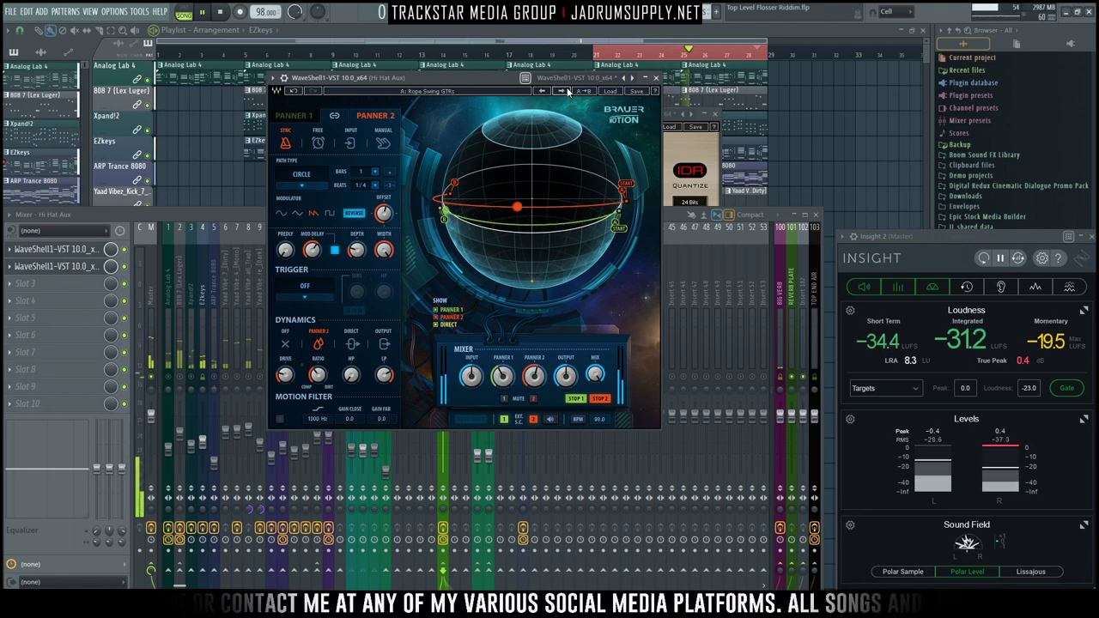
pyautogui.click(562, 90)
pyautogui.click(563, 90)
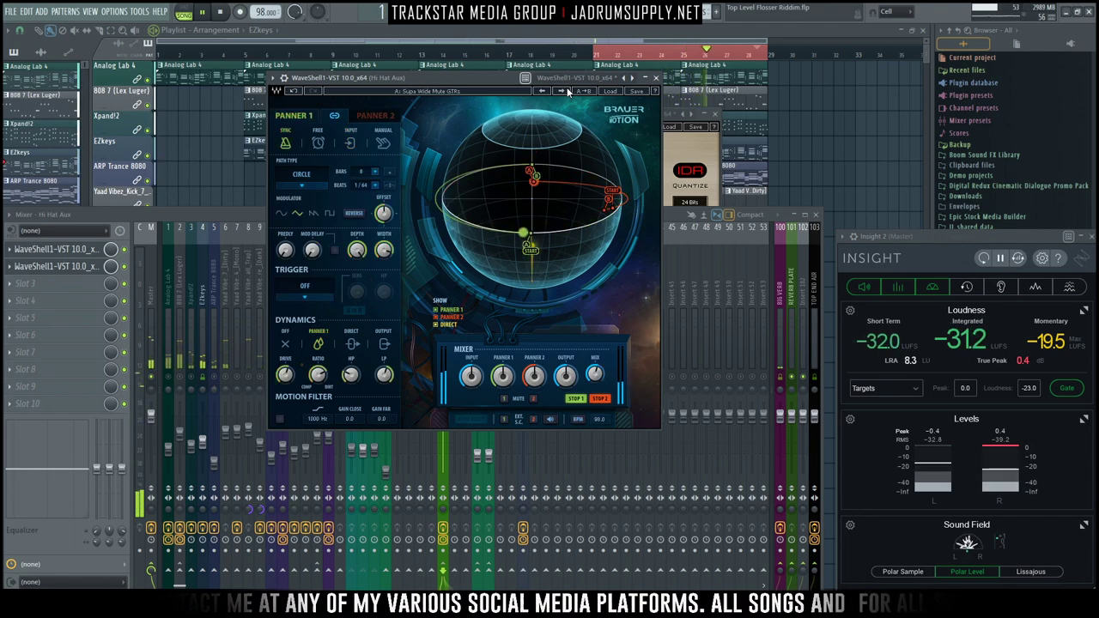
pyautogui.click(565, 90)
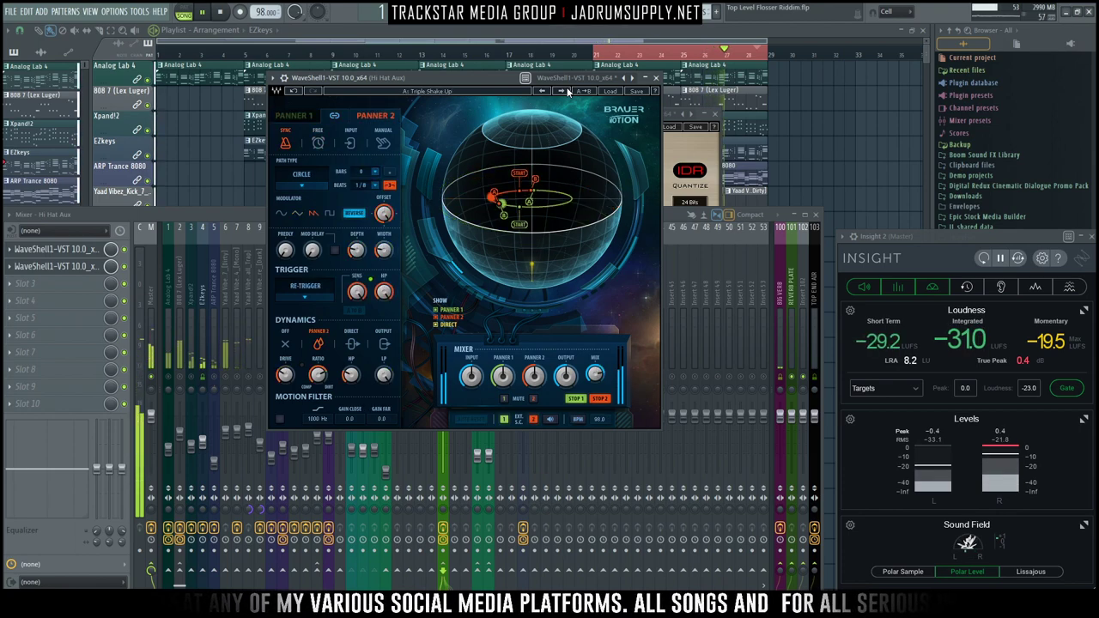
pyautogui.click(565, 90)
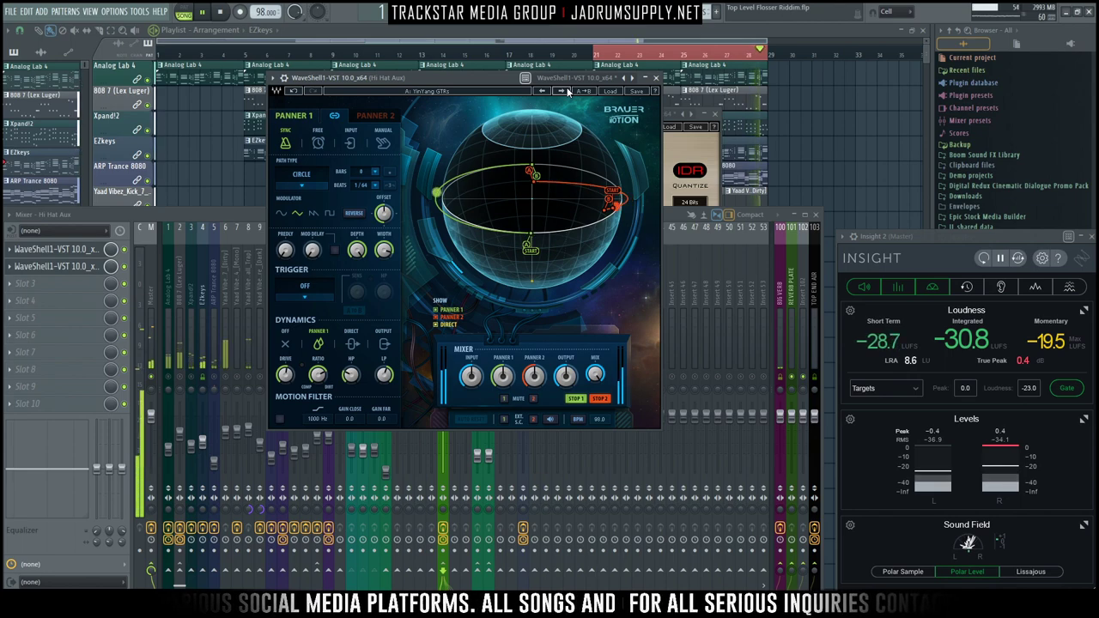
pyautogui.click(564, 91)
pyautogui.click(565, 90)
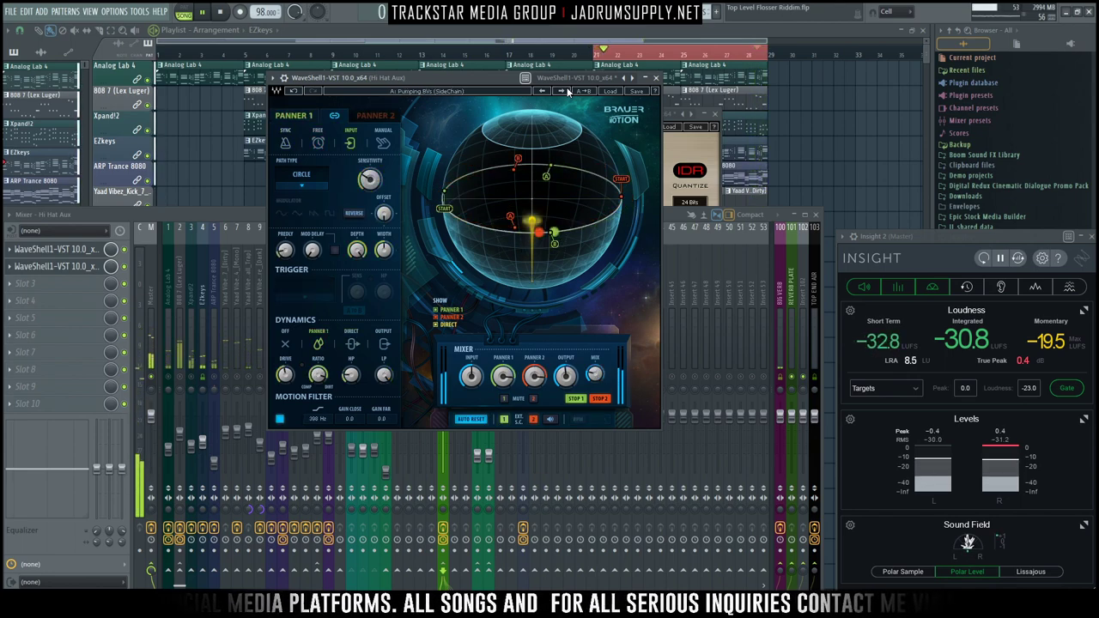
pyautogui.click(565, 90)
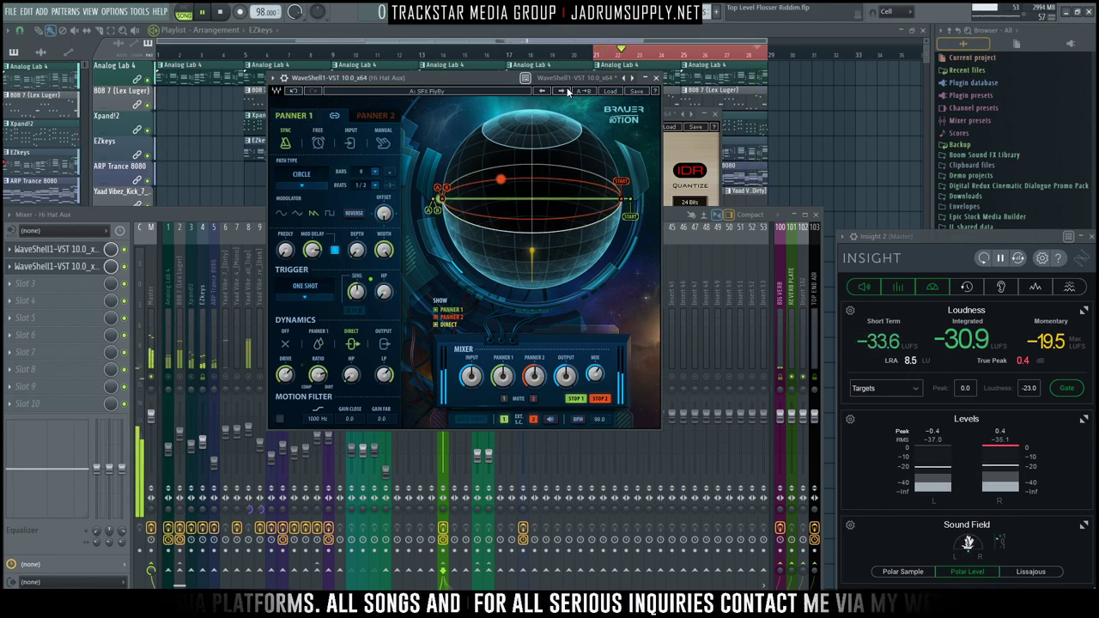
pyautogui.click(565, 90)
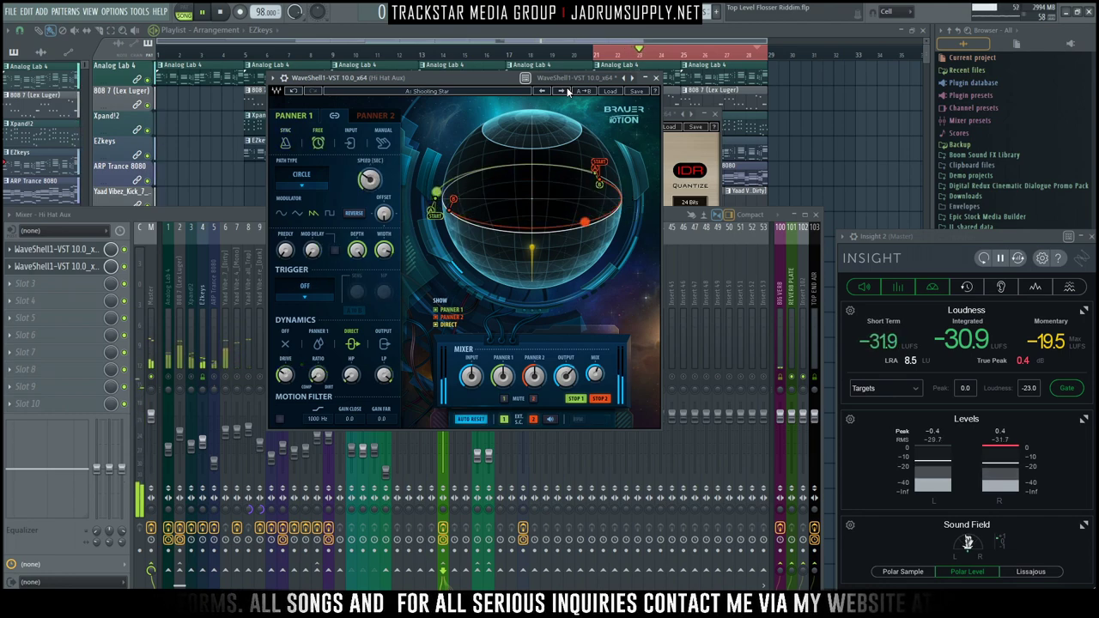
pyautogui.click(565, 91)
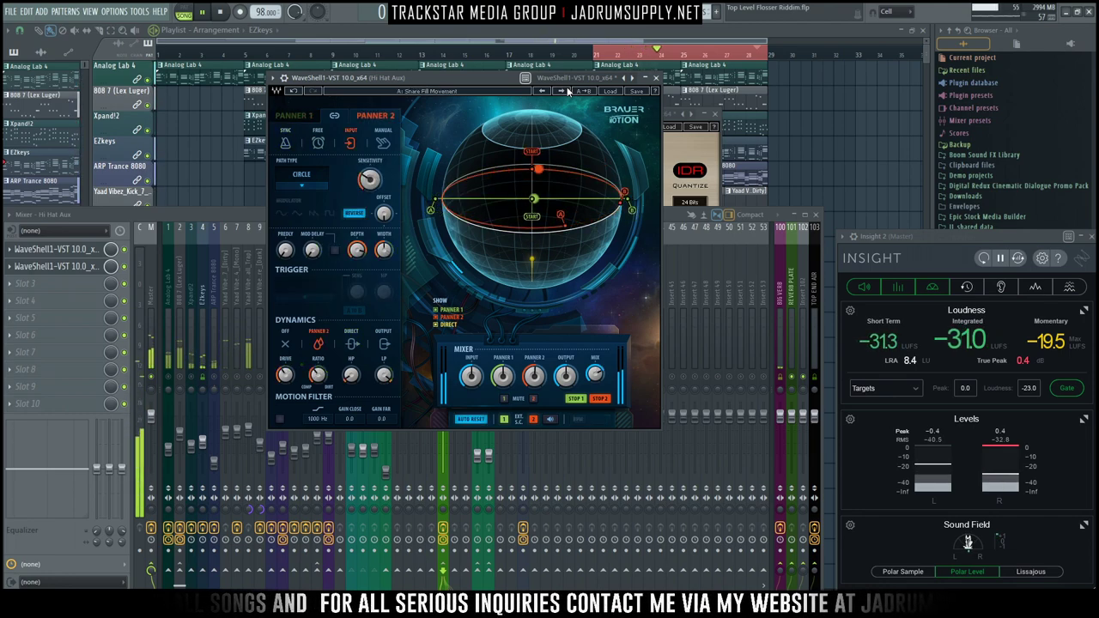
pyautogui.click(565, 90)
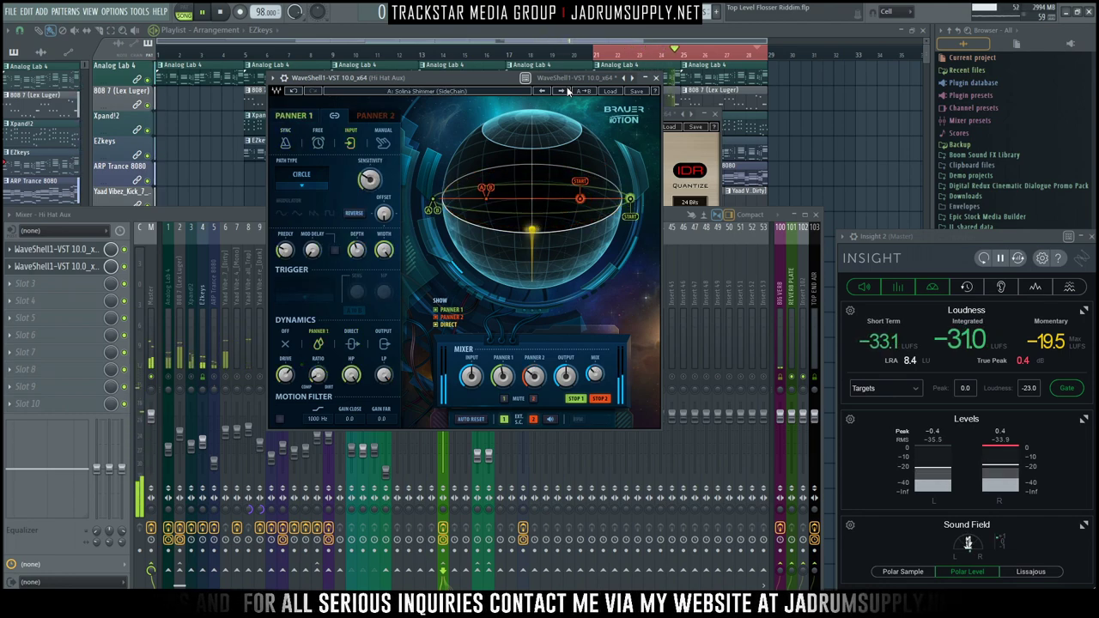
pyautogui.click(567, 91)
pyautogui.click(567, 91)
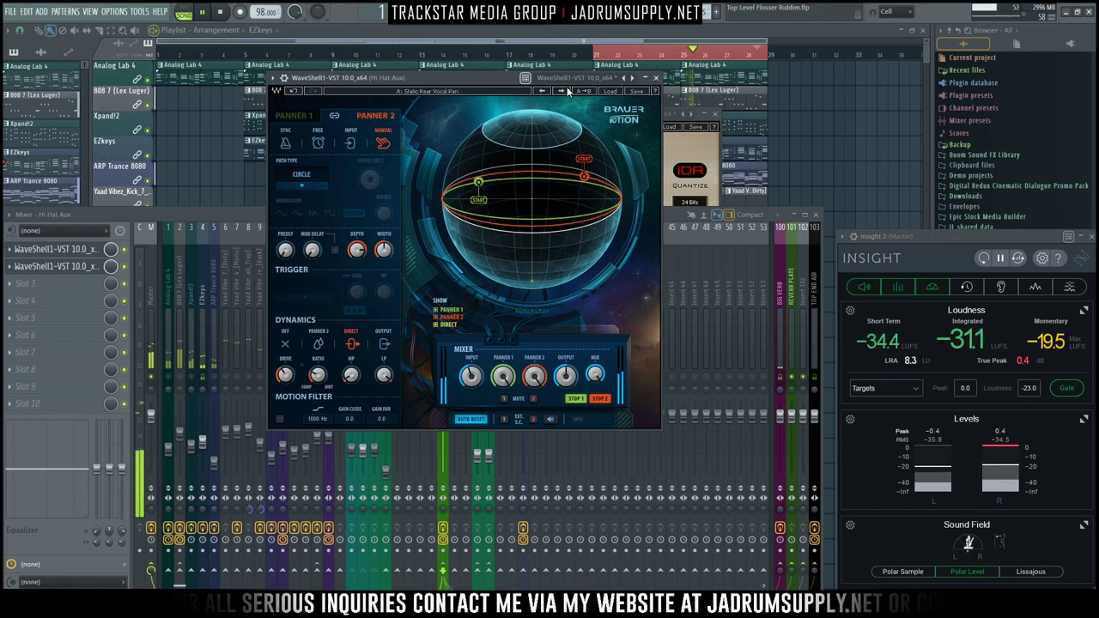
pyautogui.click(567, 91)
pyautogui.click(568, 91)
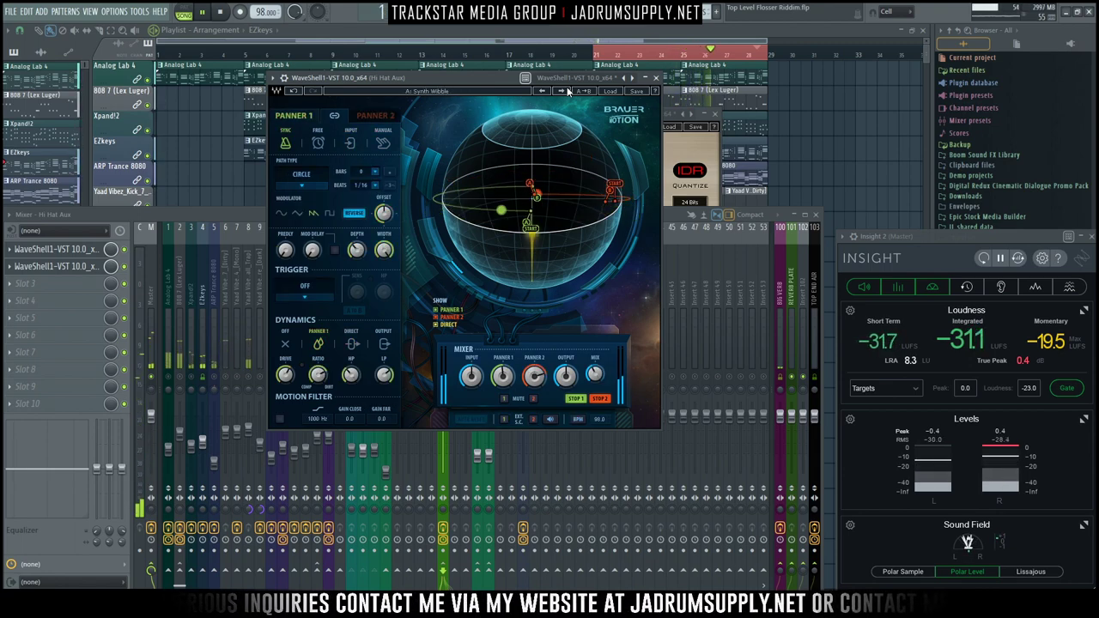
pyautogui.click(568, 91)
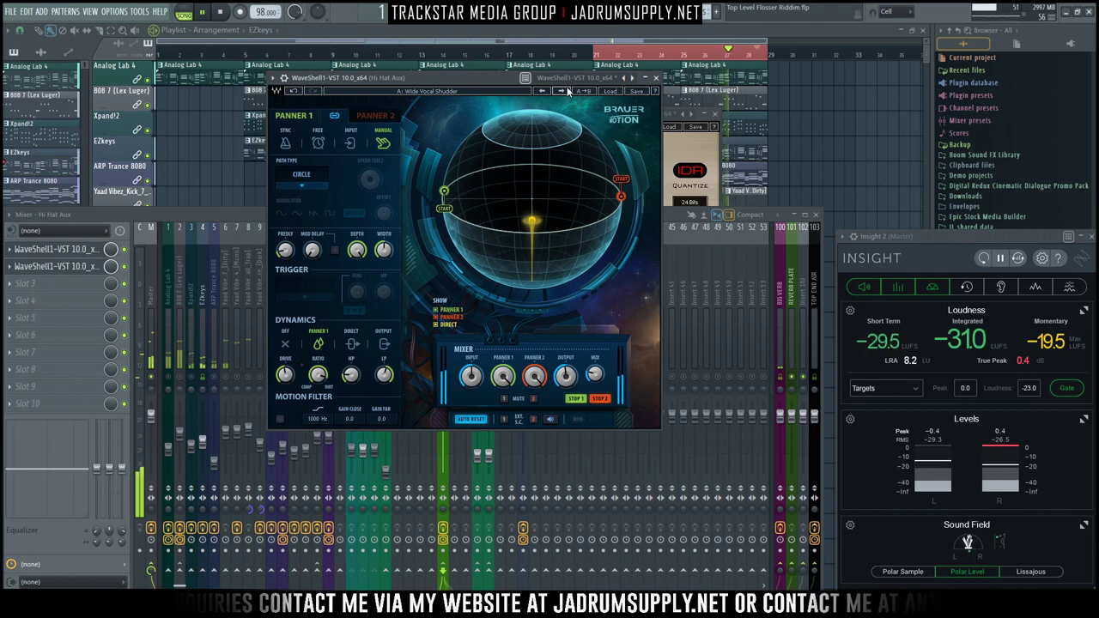
pyautogui.click(567, 91)
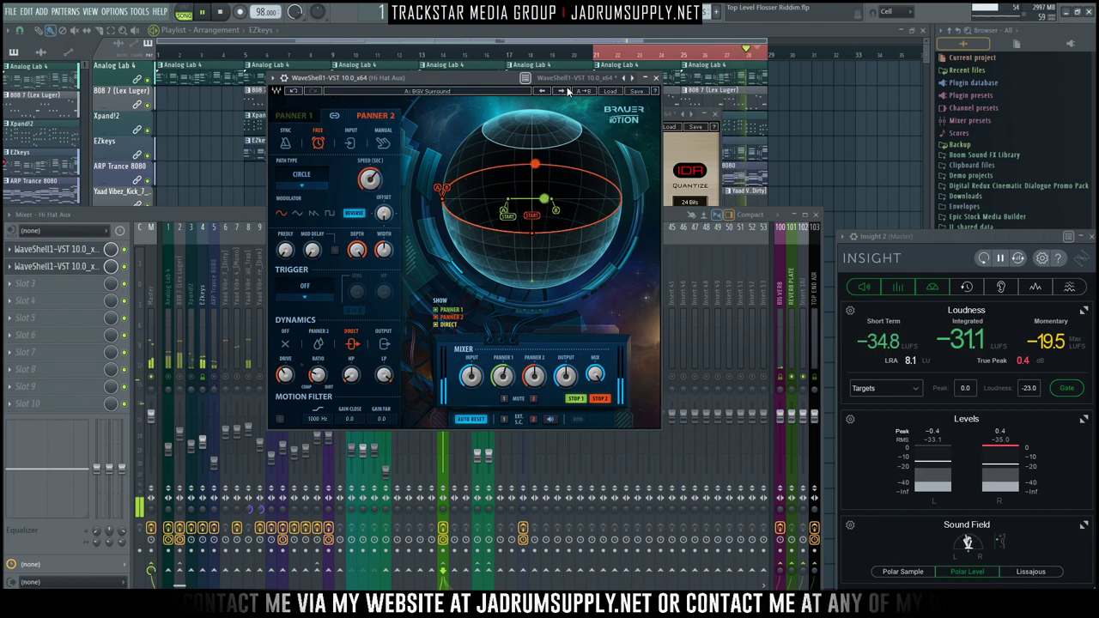
pyautogui.click(568, 91)
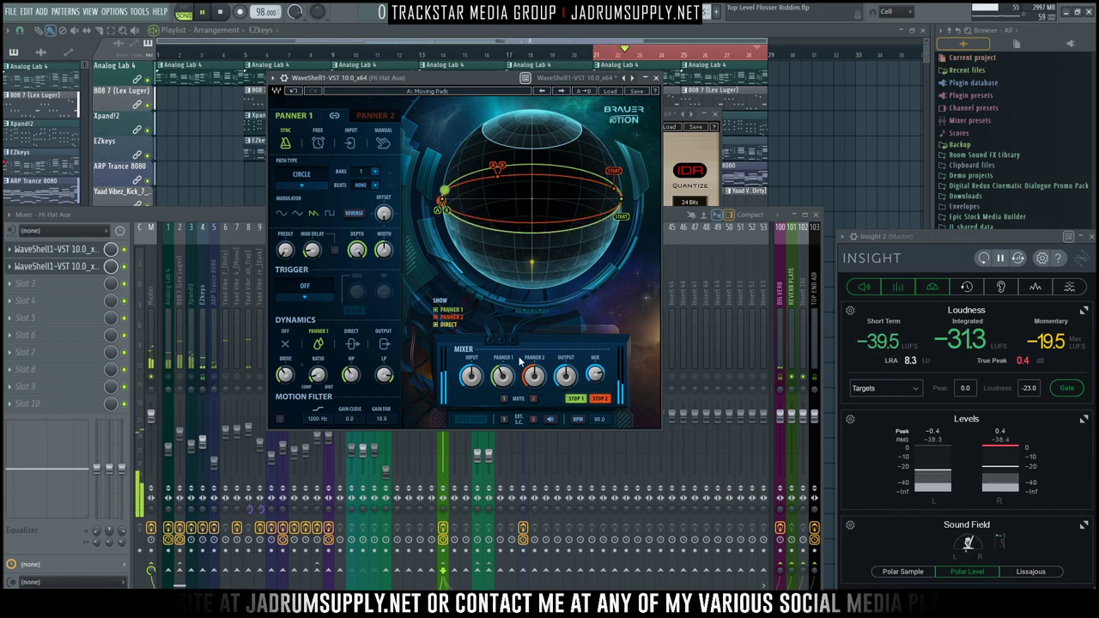
pyautogui.click(595, 374)
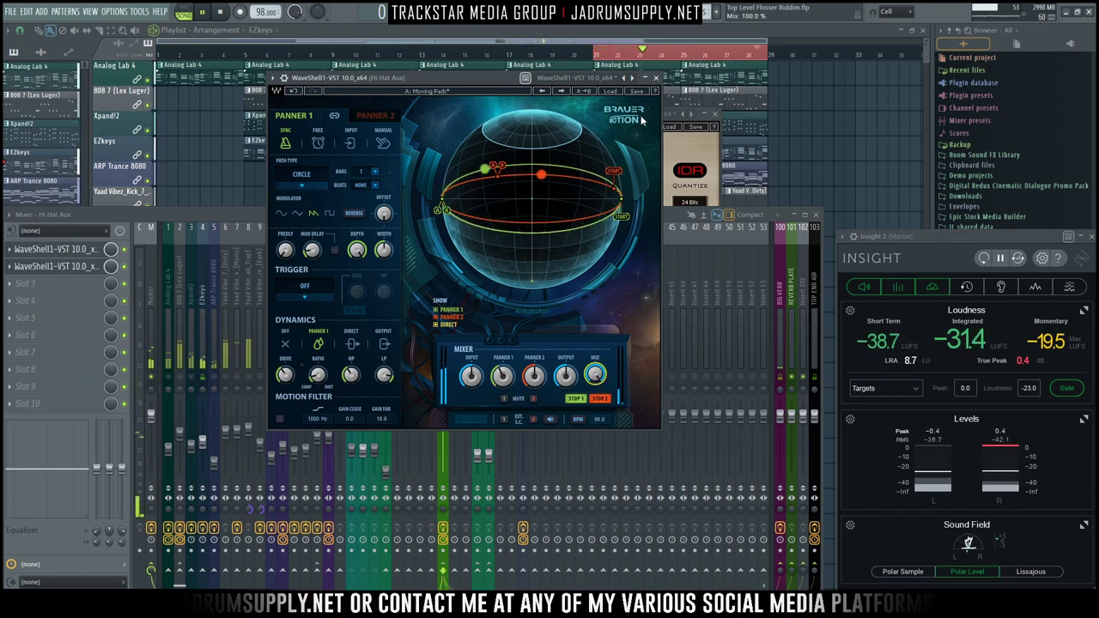
pyautogui.click(655, 77)
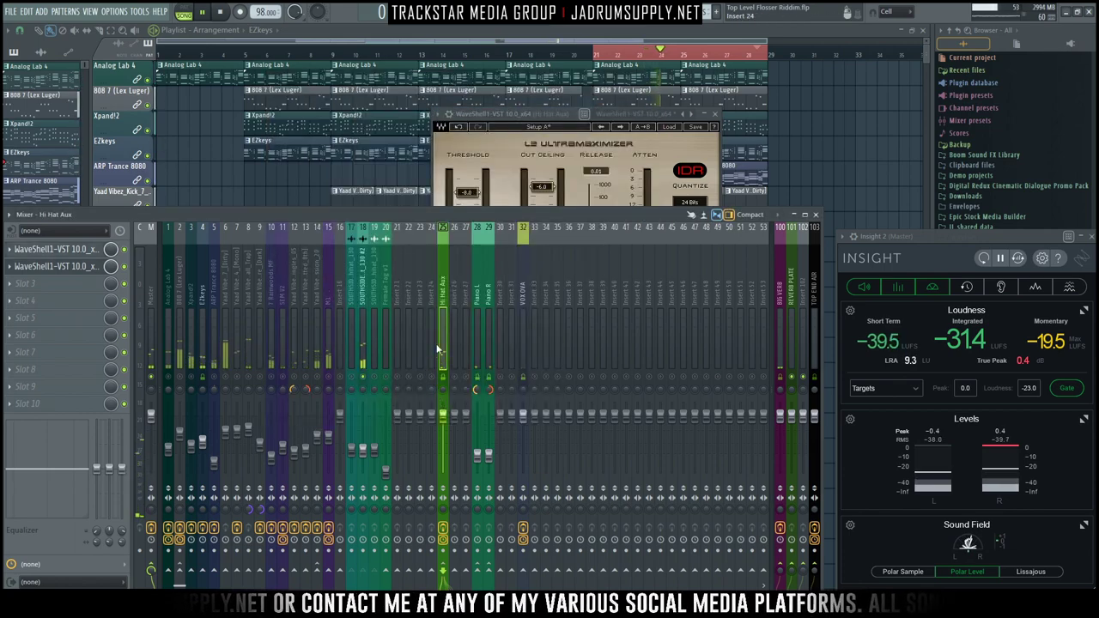
# Step: Raise the level of the second SOUTHSIDE hi-hat track and insert Fruity parametric EQ 2 in its first effect slot
pyautogui.click(362, 341)
pyautogui.moveTo(358, 464); pyautogui.dragTo(357, 447)
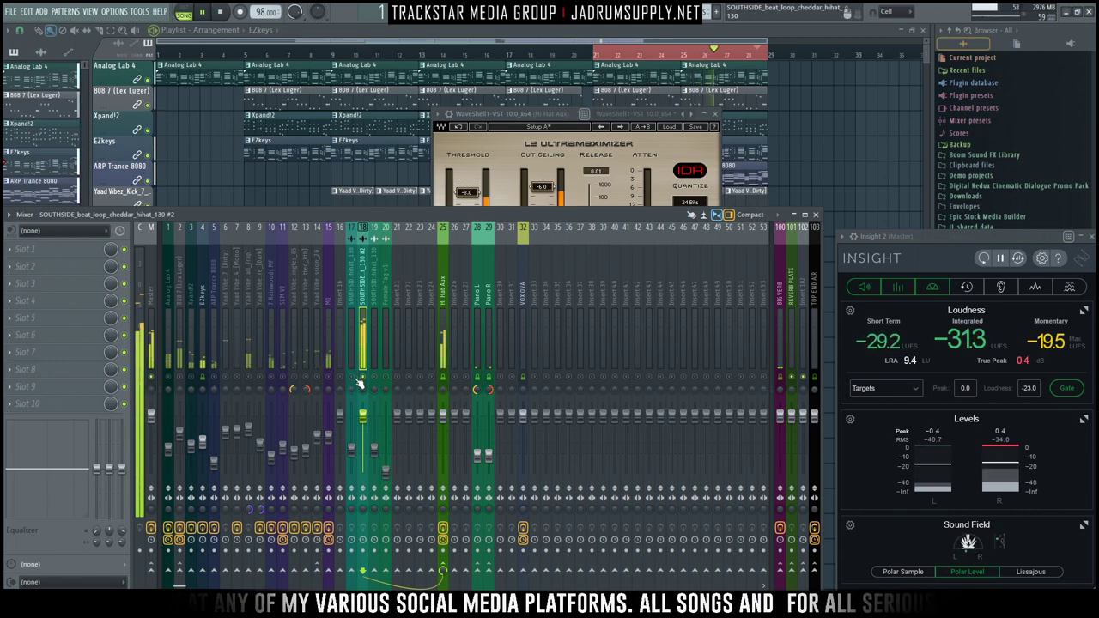
pyautogui.click(34, 249)
pyautogui.moveTo(25, 264)
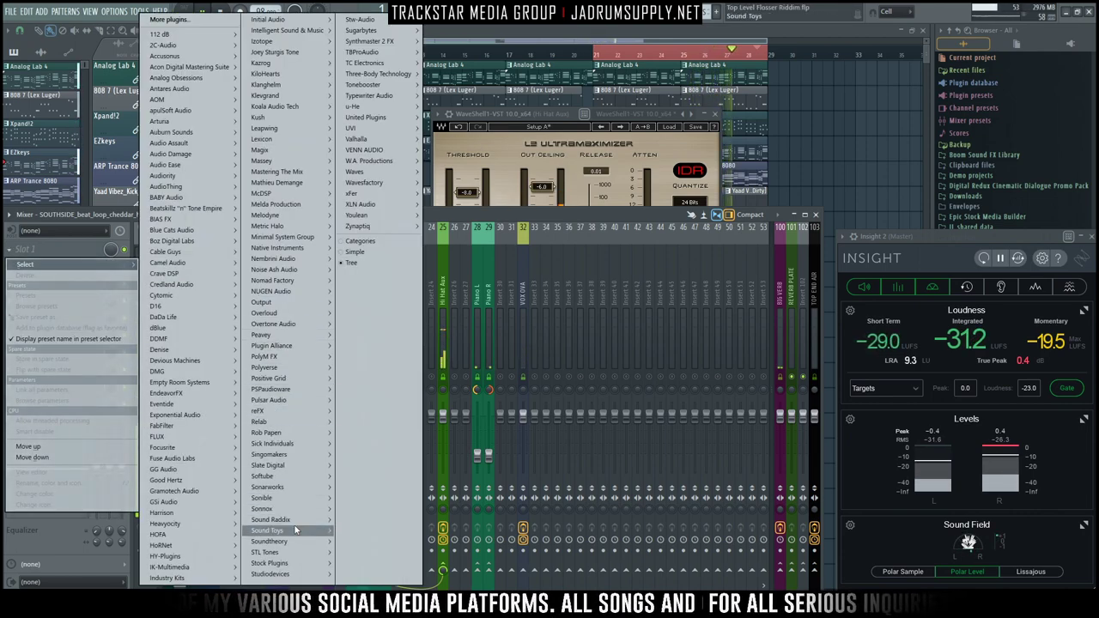
pyautogui.moveTo(270, 562)
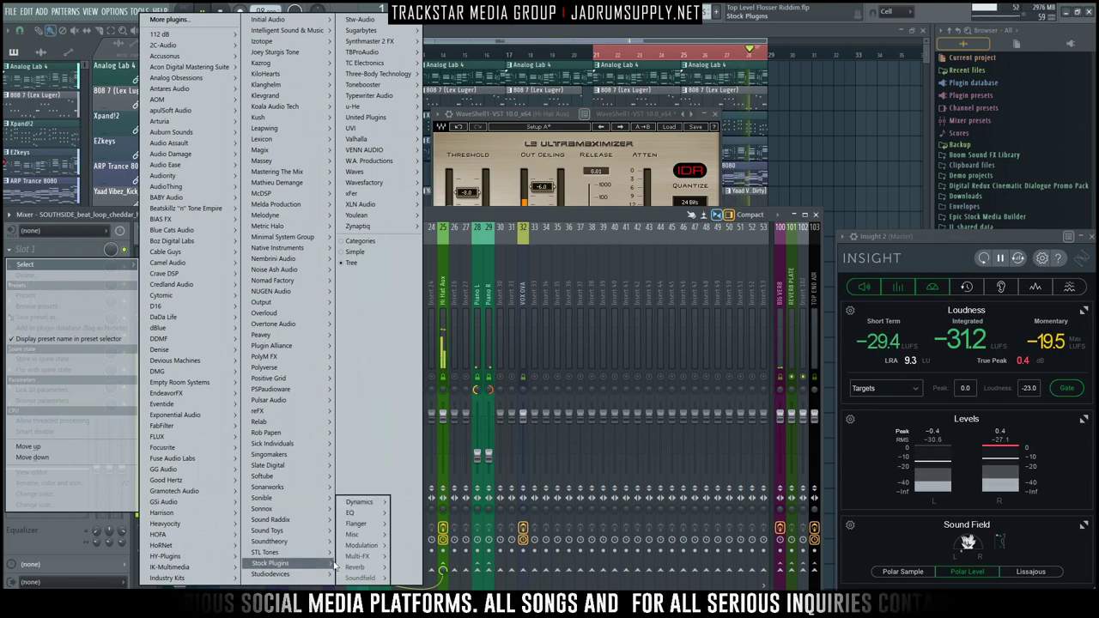
pyautogui.moveTo(352, 512)
pyautogui.click(433, 512)
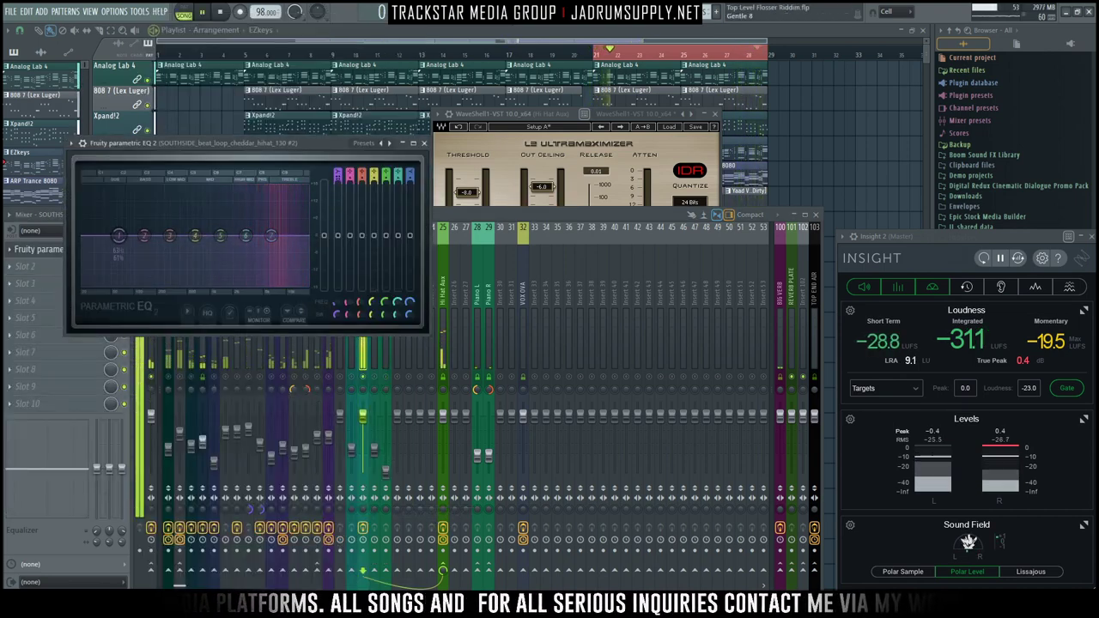
# Step: Adjust a low band in the second SOUTHSIDE hi-hat's parametric EQ and lower the track's fader slightly
pyautogui.moveTo(145, 236); pyautogui.dragTo(185, 244)
pyautogui.click(354, 397)
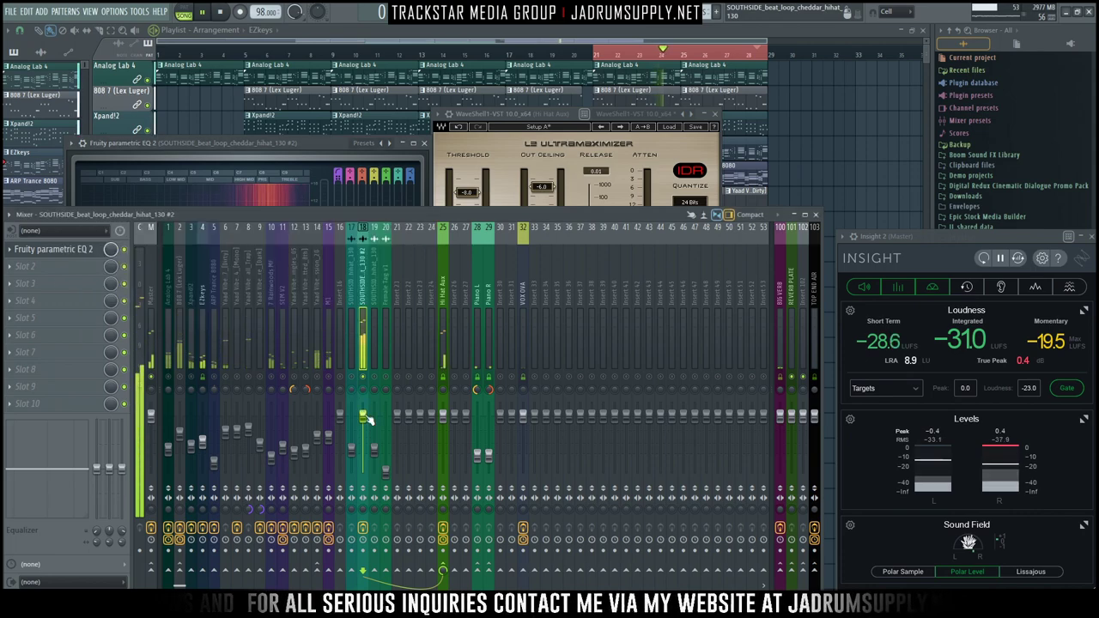
pyautogui.moveTo(362, 415); pyautogui.dragTo(365, 433)
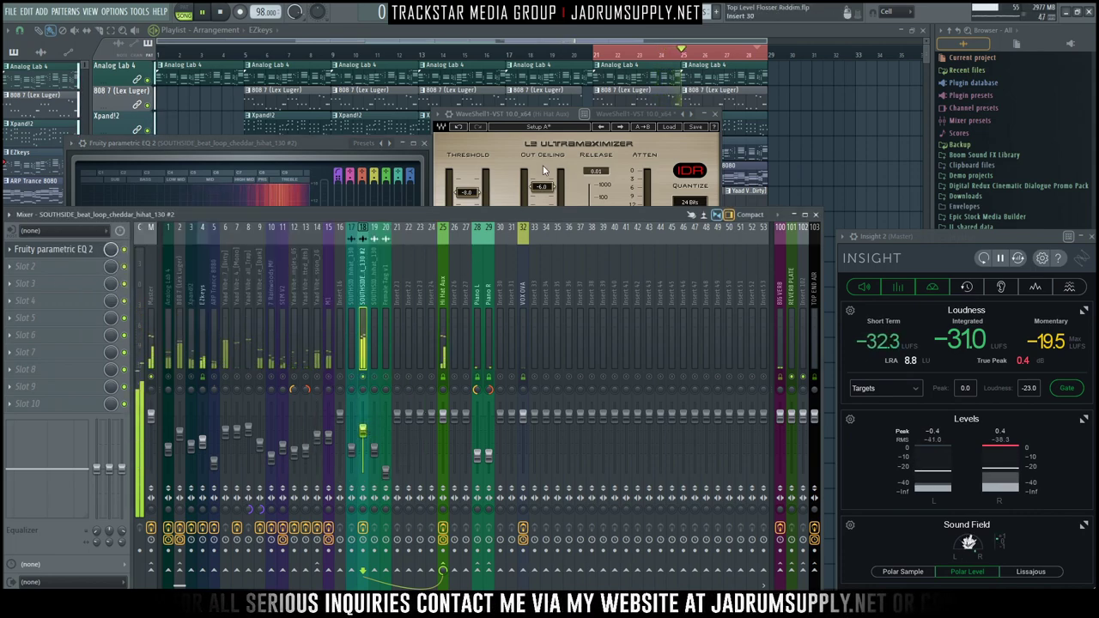
# Step: Lower the Hi Hat Aux L2 output ceiling to -10.0 and nudge up the second SOUTHSIDE hi-hat's fader with all tracks unmuted
pyautogui.click(442, 309)
pyautogui.moveTo(542, 186); pyautogui.dragTo(542, 202)
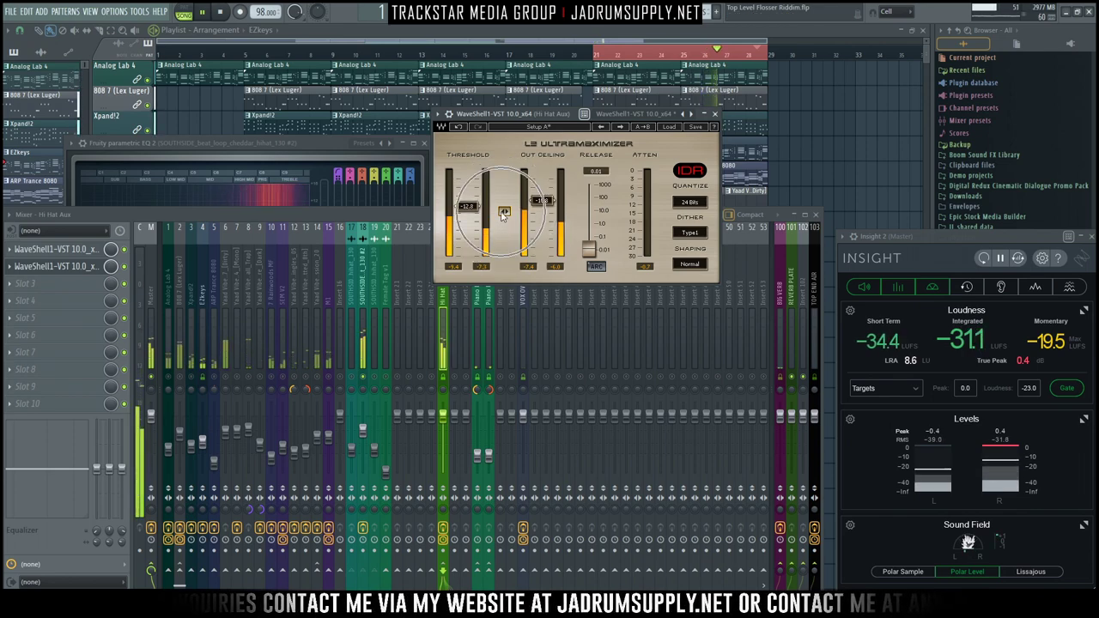
pyautogui.click(362, 430)
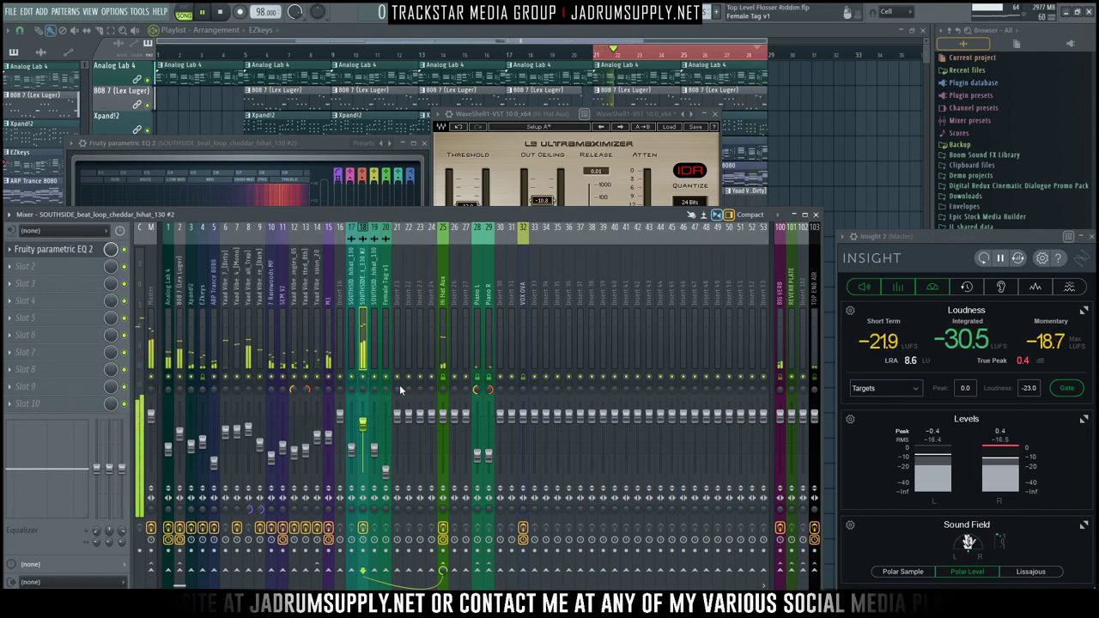
# Step: Lower the Hi Hat Aux L2 output ceiling in stages to -14.0, bringing the linked threshold down to -16.0
pyautogui.click(572, 146)
pyautogui.moveTo(542, 200); pyautogui.dragTo(542, 205)
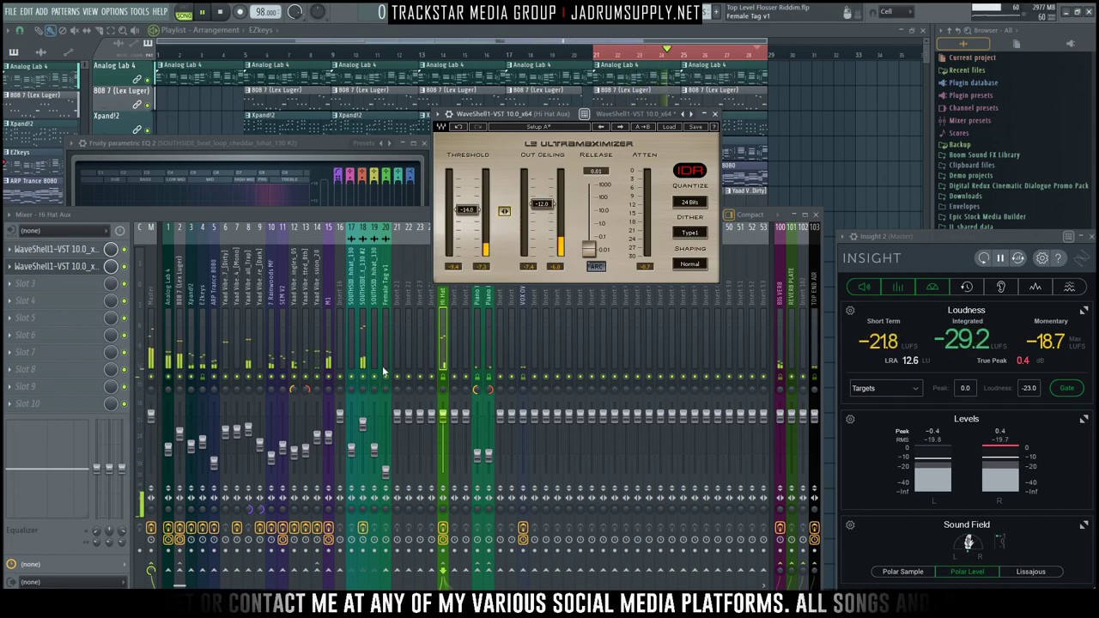
pyautogui.moveTo(541, 204); pyautogui.dragTo(542, 210)
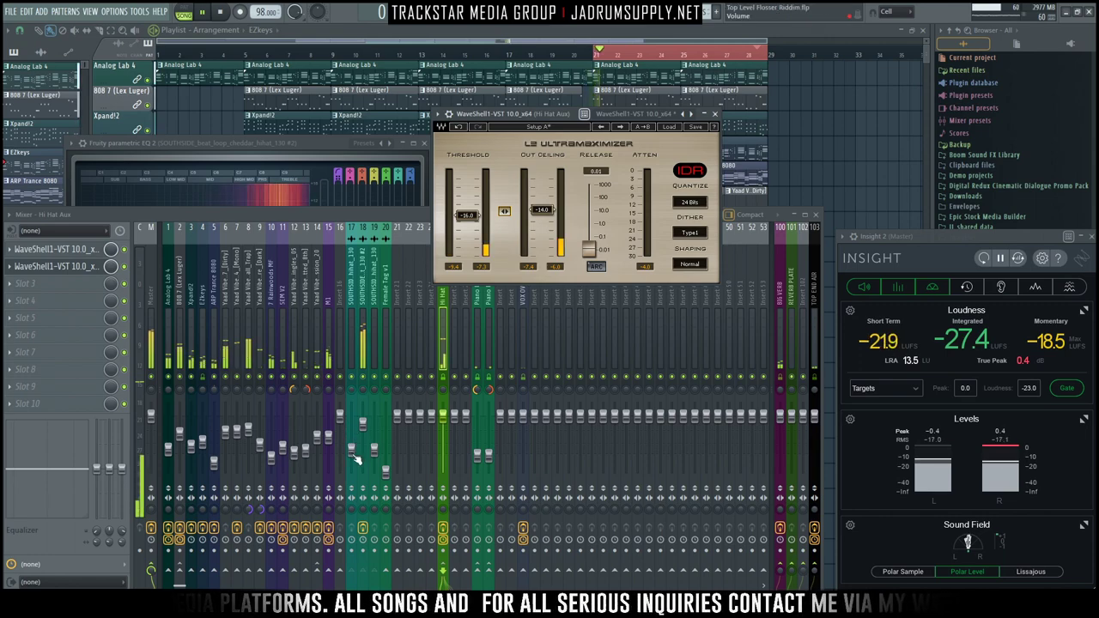
# Step: Select bars 13 to 25 of the arrangement as the playback range and bring the mixer back up
pyautogui.click(816, 214)
pyautogui.click(816, 214)
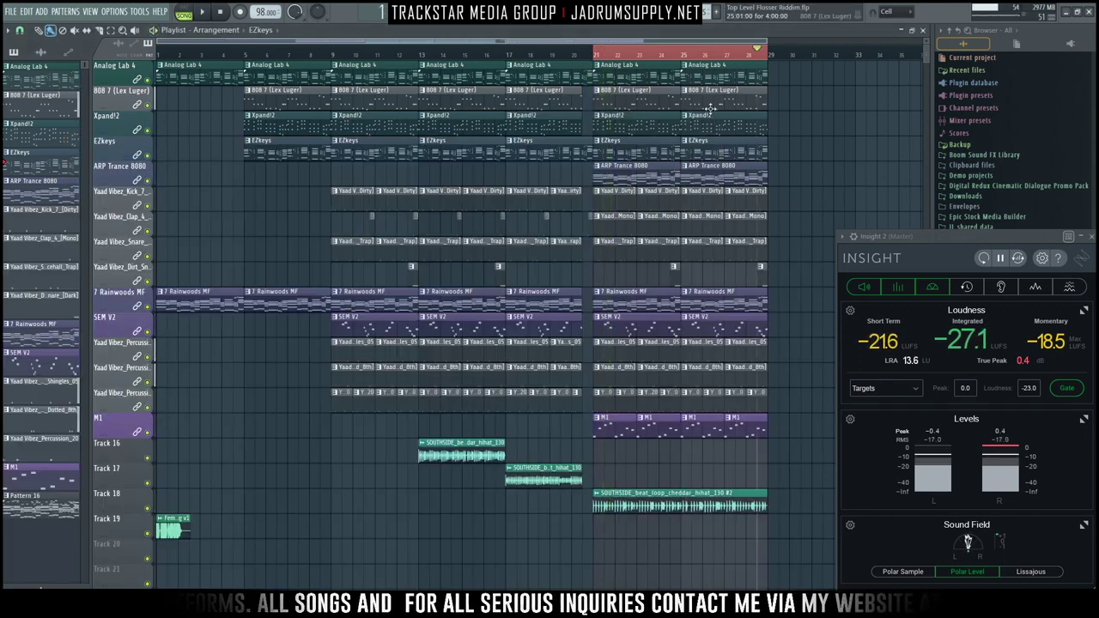
pyautogui.moveTo(679, 51); pyautogui.dragTo(426, 72)
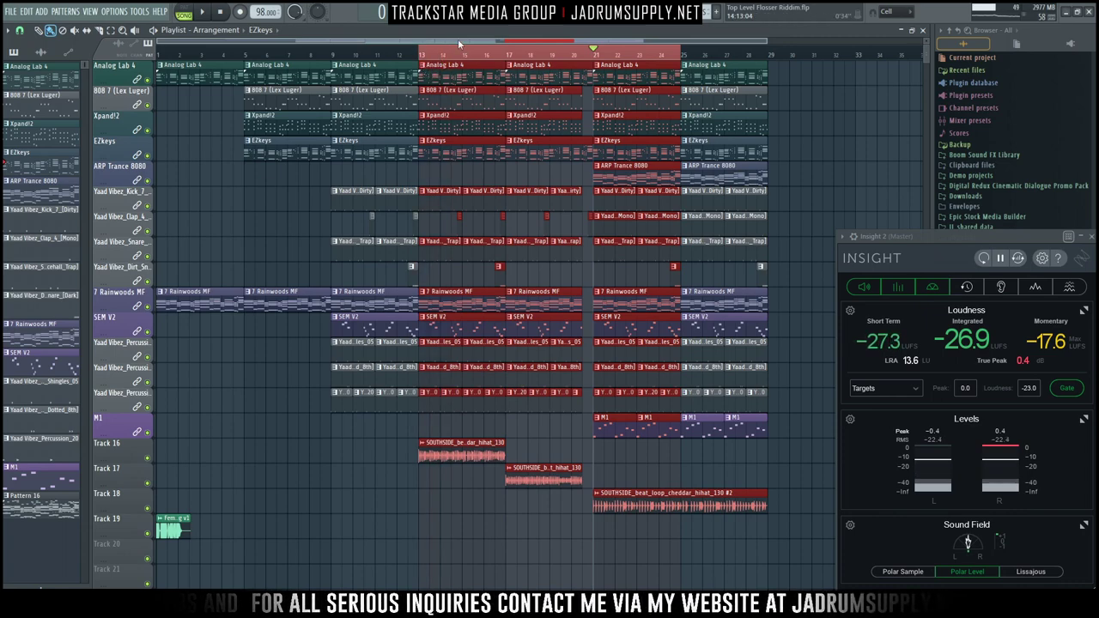
pyautogui.press('F9')
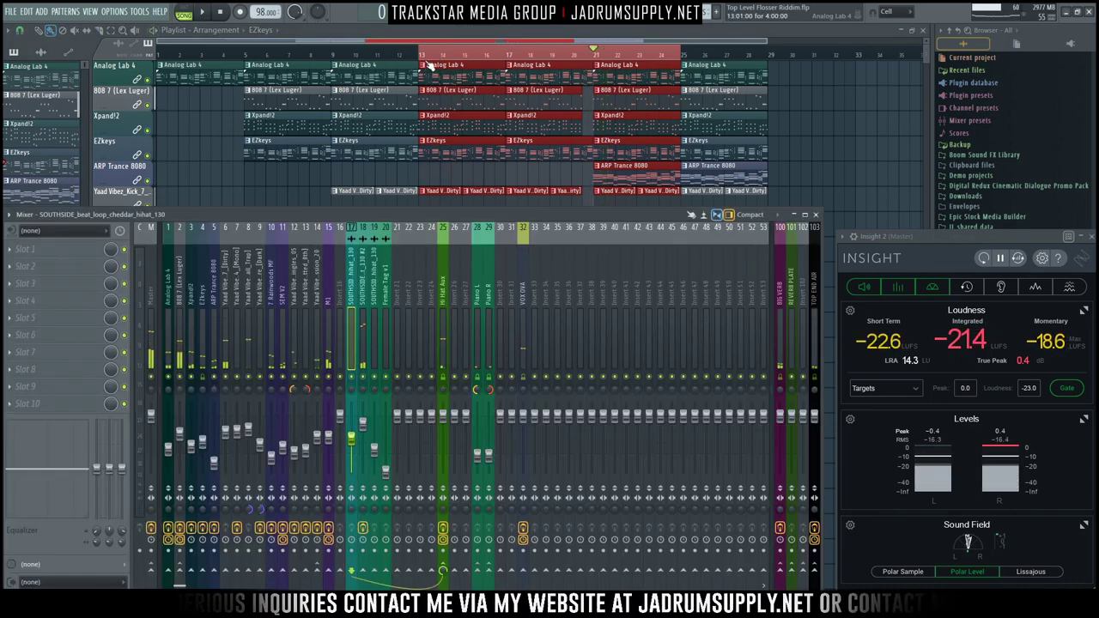
# Step: Play bars 13 to 25 and raise the faders of all three SOUTHSIDE hi-hat tracks to 0.0 dB
pyautogui.press('space')
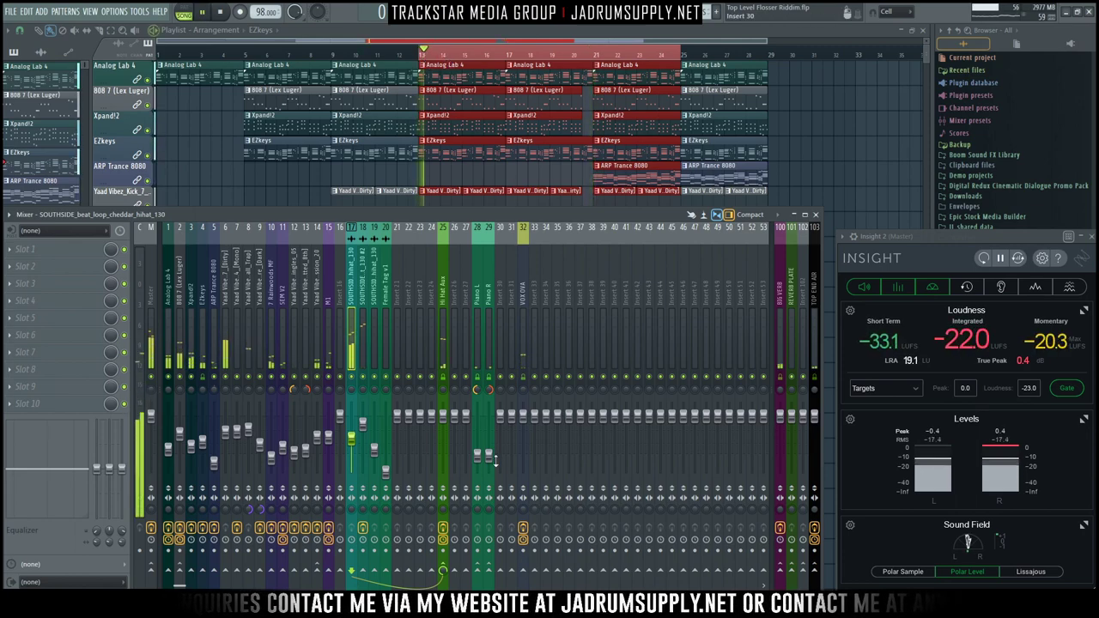
pyautogui.moveTo(351, 439); pyautogui.dragTo(351, 418)
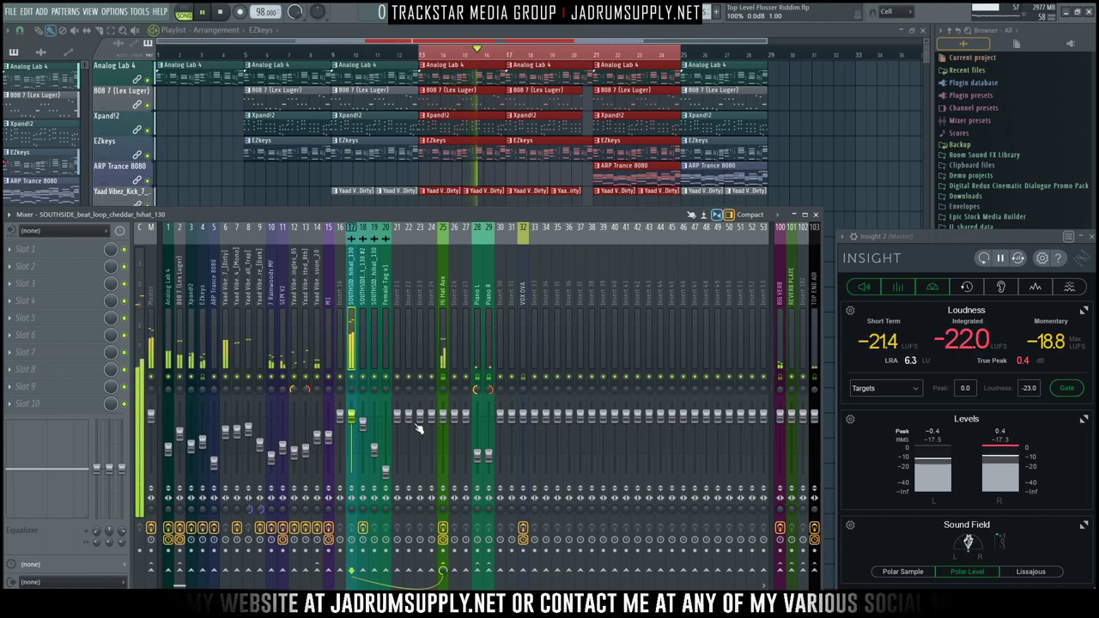
pyautogui.click(364, 424)
pyautogui.click(375, 442)
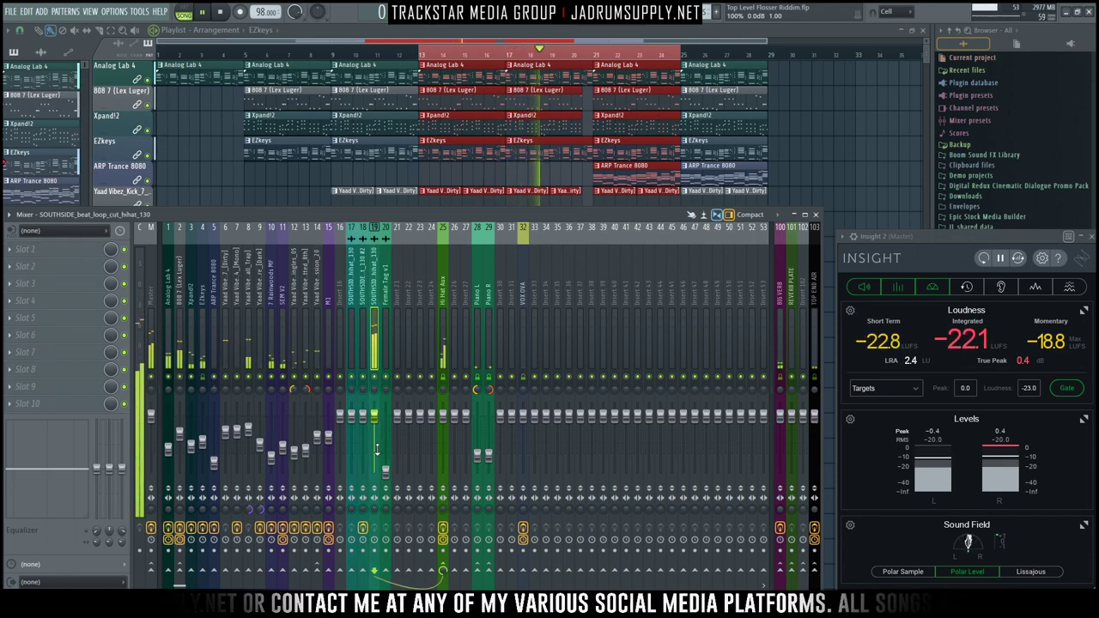
# Step: Rebalance the hi-hats by adjusting the Hi Hat Aux fader and trimming the three SOUTHSIDE hi-hat faders slightly together
pyautogui.click(442, 426)
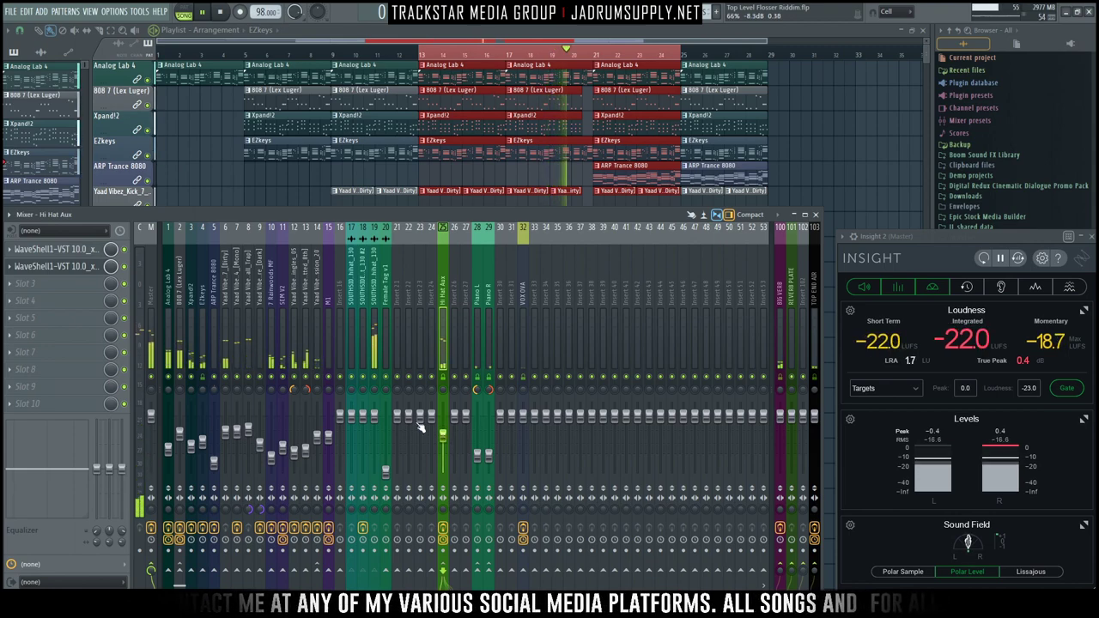
pyautogui.moveTo(351, 421); pyautogui.dragTo(374, 420)
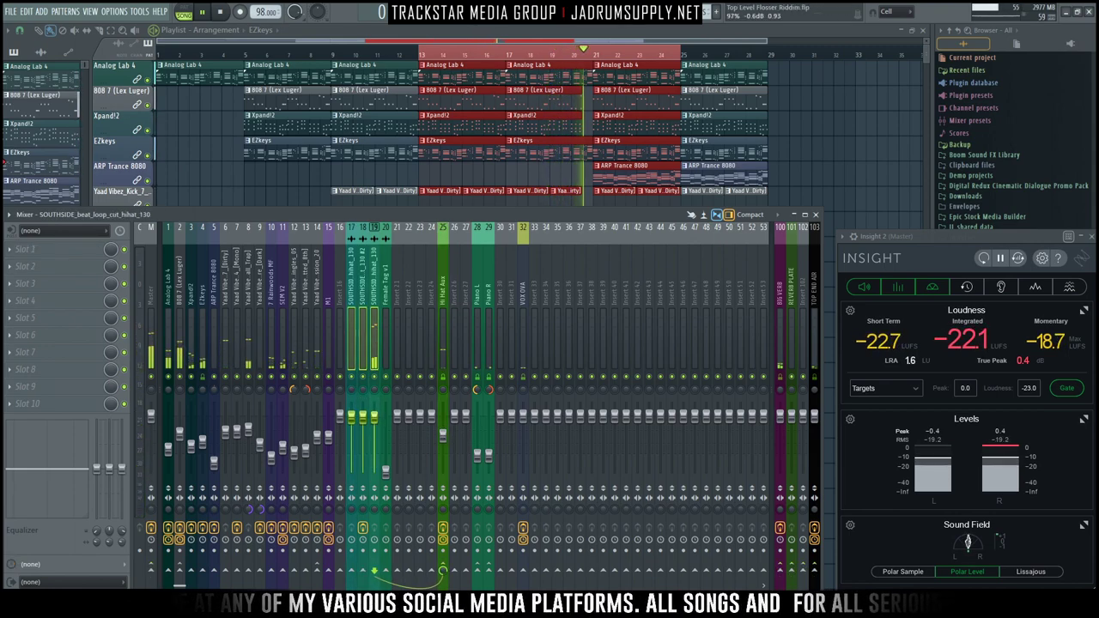
pyautogui.click(442, 429)
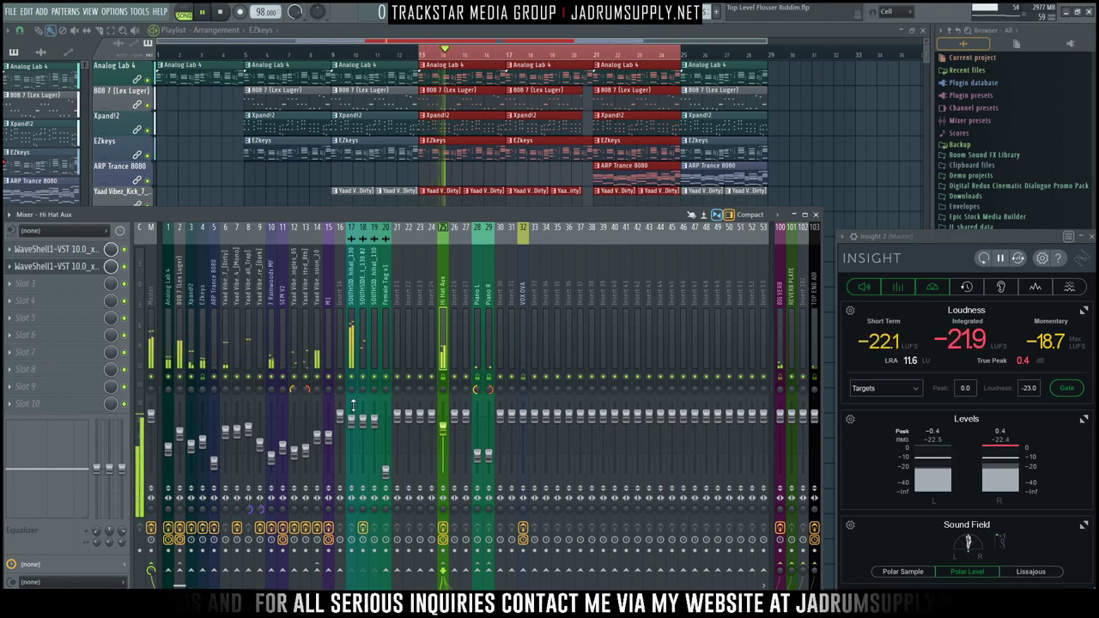
# Step: Check the playing section in the playlist and set the M1 track's fader to about -6.9 dB
pyautogui.click(863, 175)
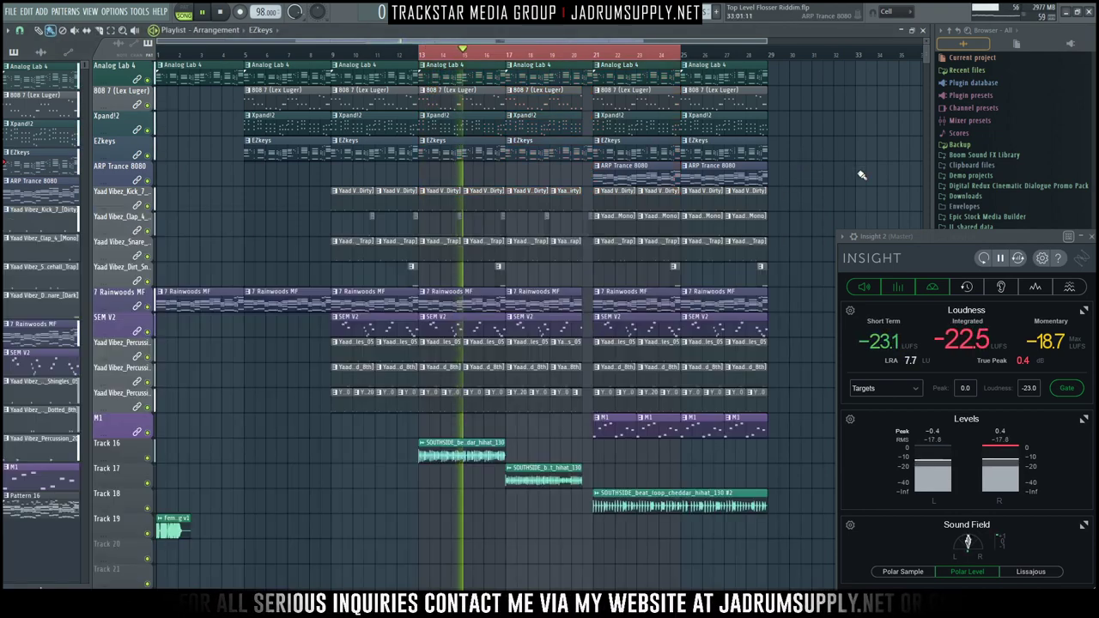
pyautogui.press('F9')
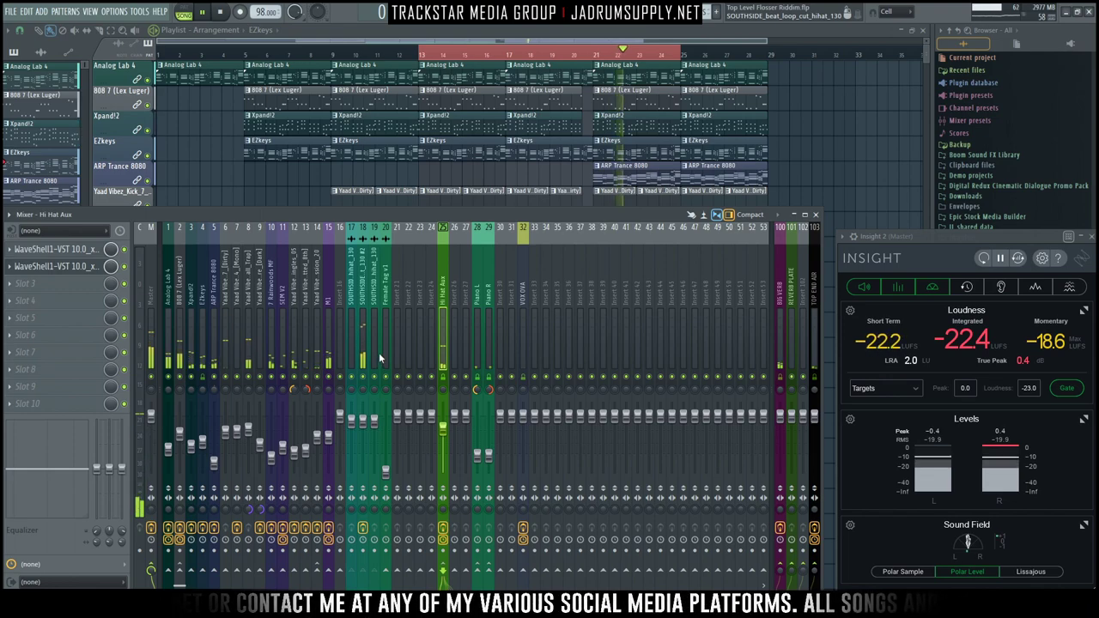
pyautogui.click(329, 430)
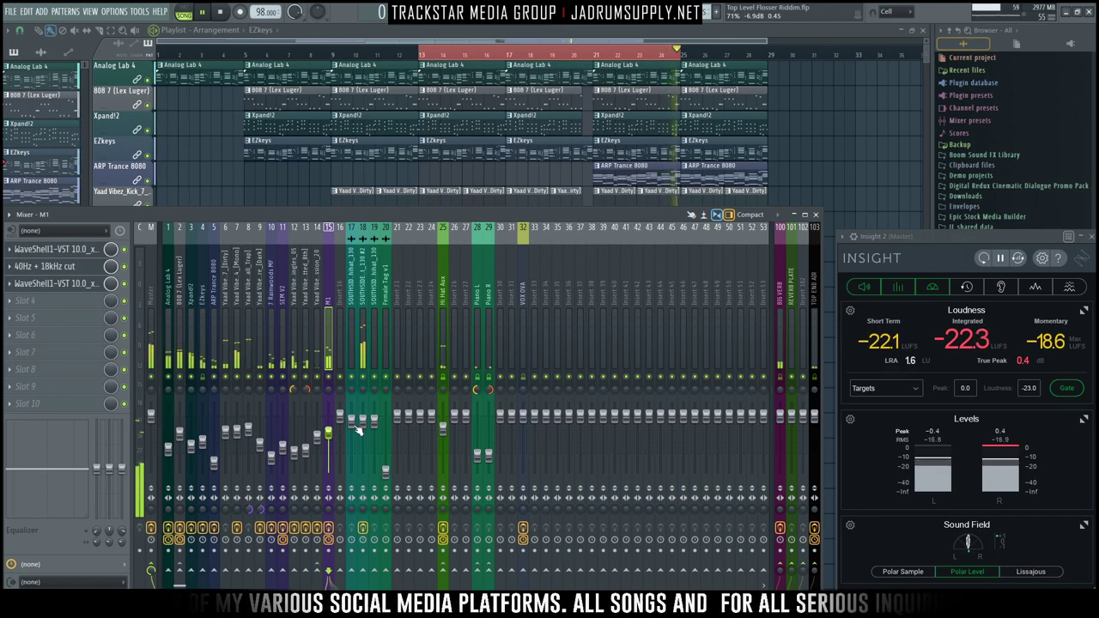
# Step: Load the Producer Tags mixer track state onto the Female Tag v1 track
pyautogui.click(384, 324)
pyautogui.rightClick(382, 331)
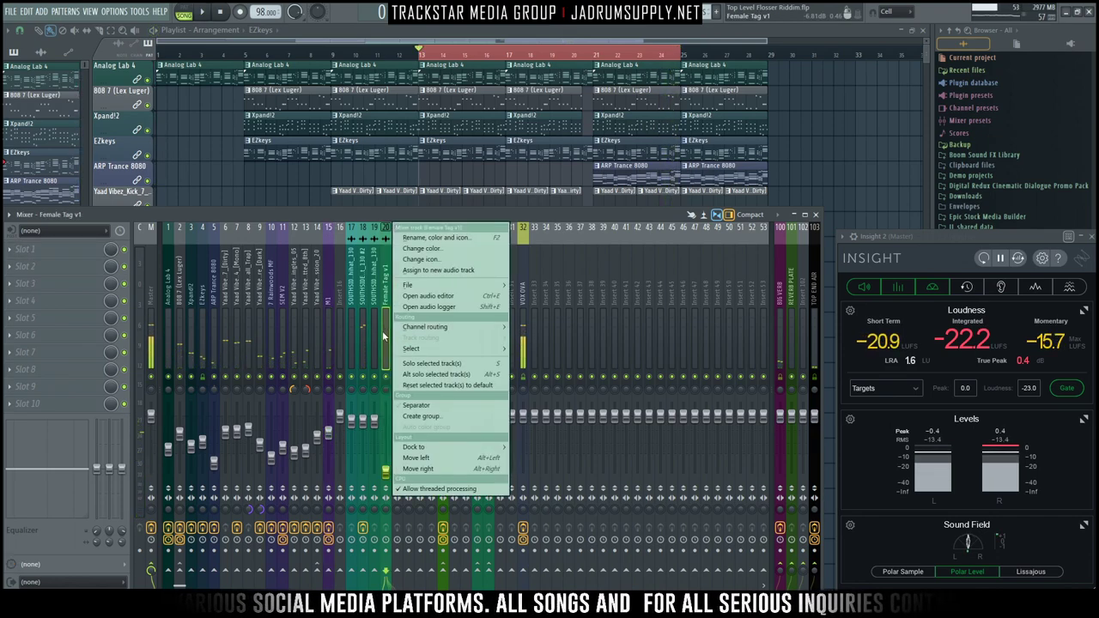
pyautogui.moveTo(446, 284)
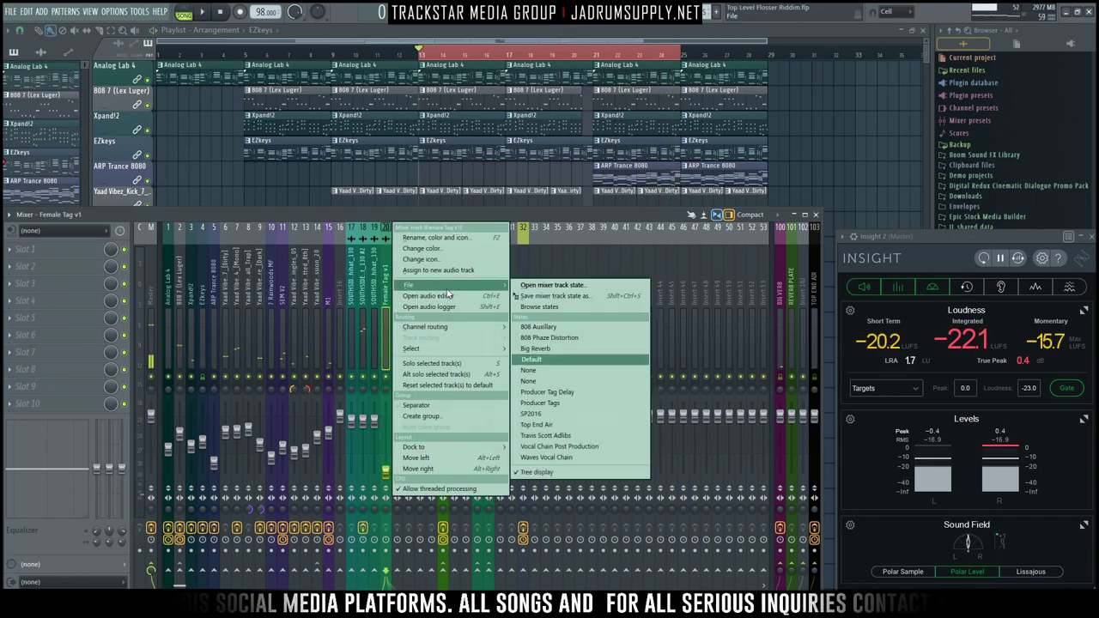
pyautogui.click(577, 402)
# Step: Load the Producer Tag Delay mixer track state onto Insert 102 and select the Producer Tags track
pyautogui.rightClick(803, 318)
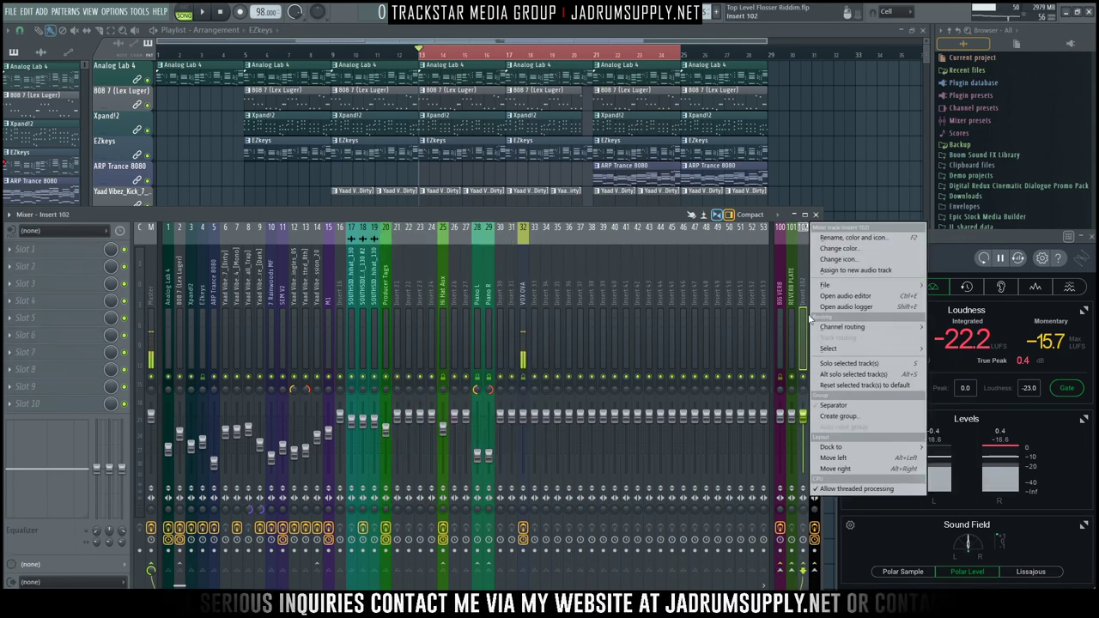
pyautogui.moveTo(826, 284)
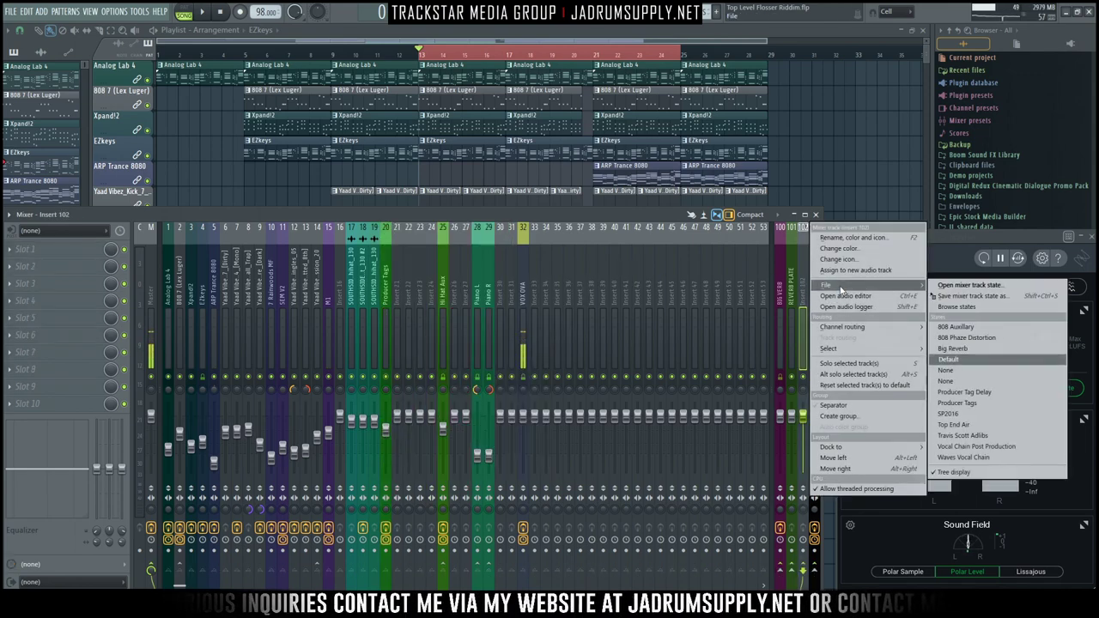
pyautogui.click(958, 388)
pyautogui.click(391, 283)
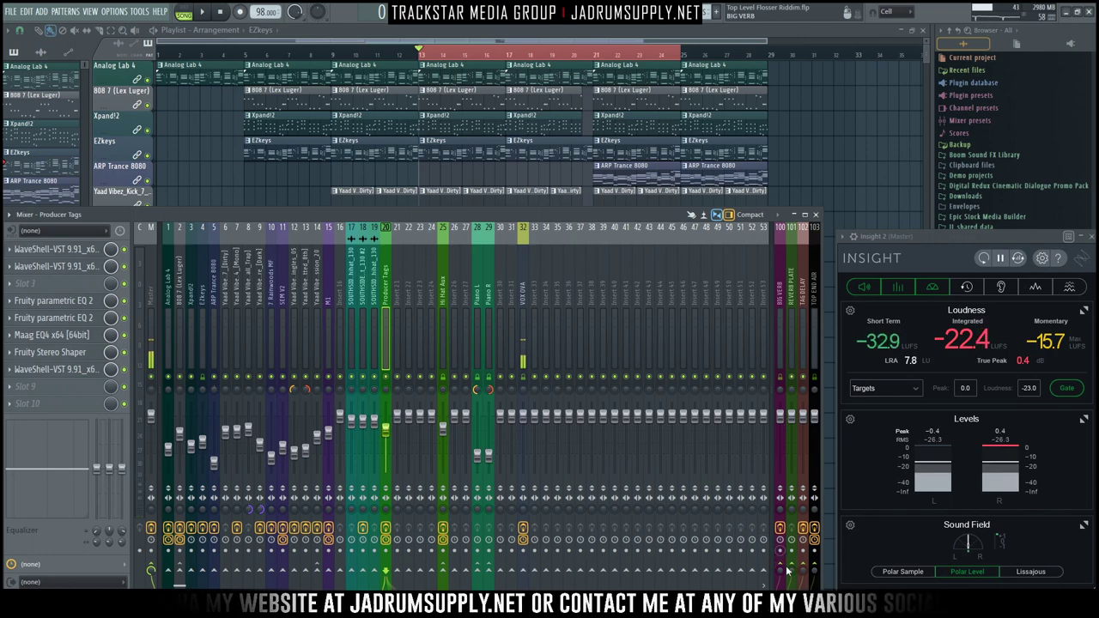
# Step: Audition the vocal tag from the start of the song and lower the Producer Tags fader to about -9.0 dB
pyautogui.click(292, 169)
pyautogui.press('space')
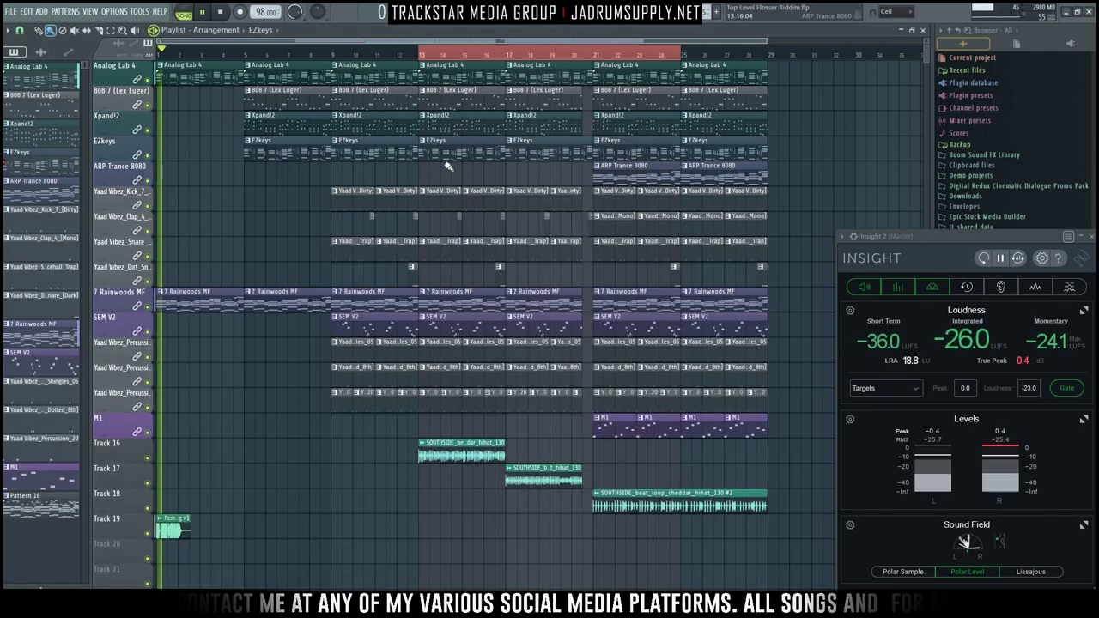
pyautogui.press('F9')
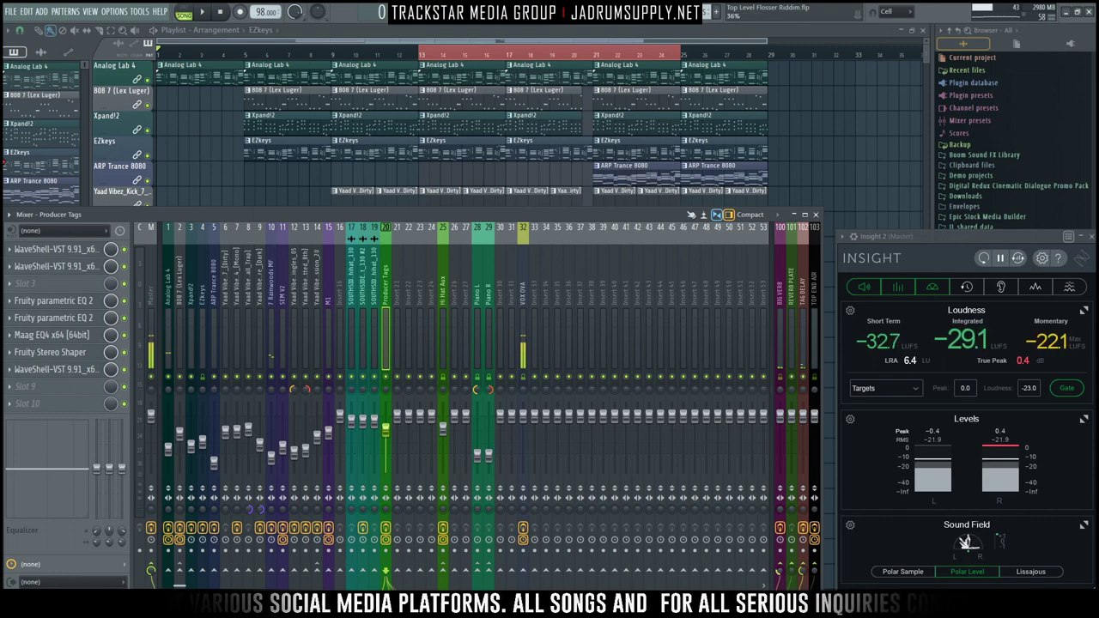
pyautogui.press('space')
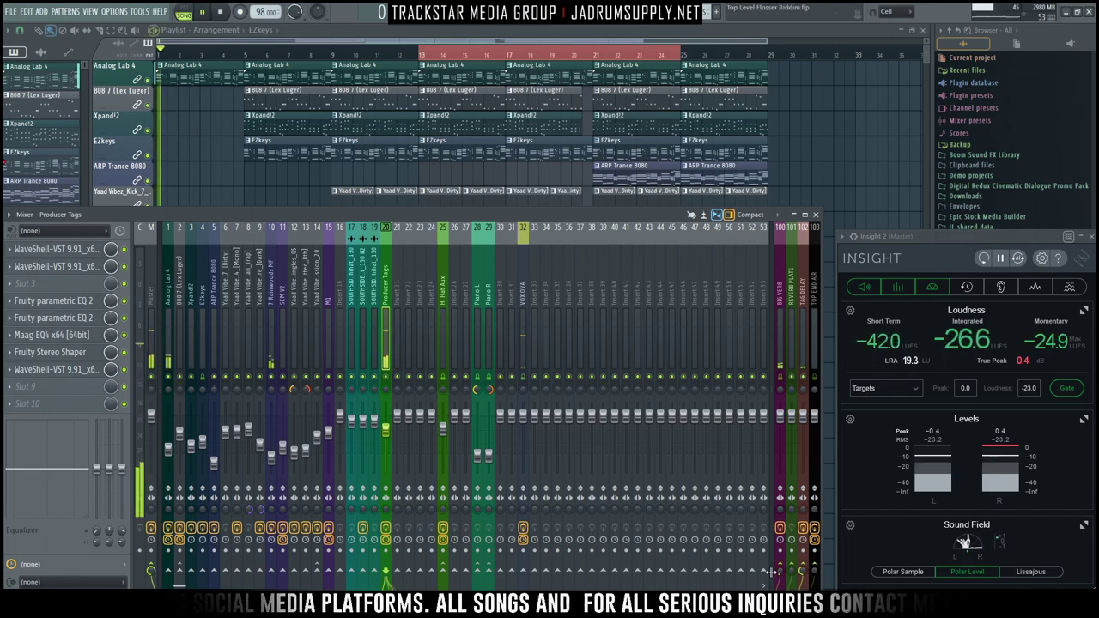
pyautogui.moveTo(385, 427); pyautogui.dragTo(393, 439)
pyautogui.click(382, 436)
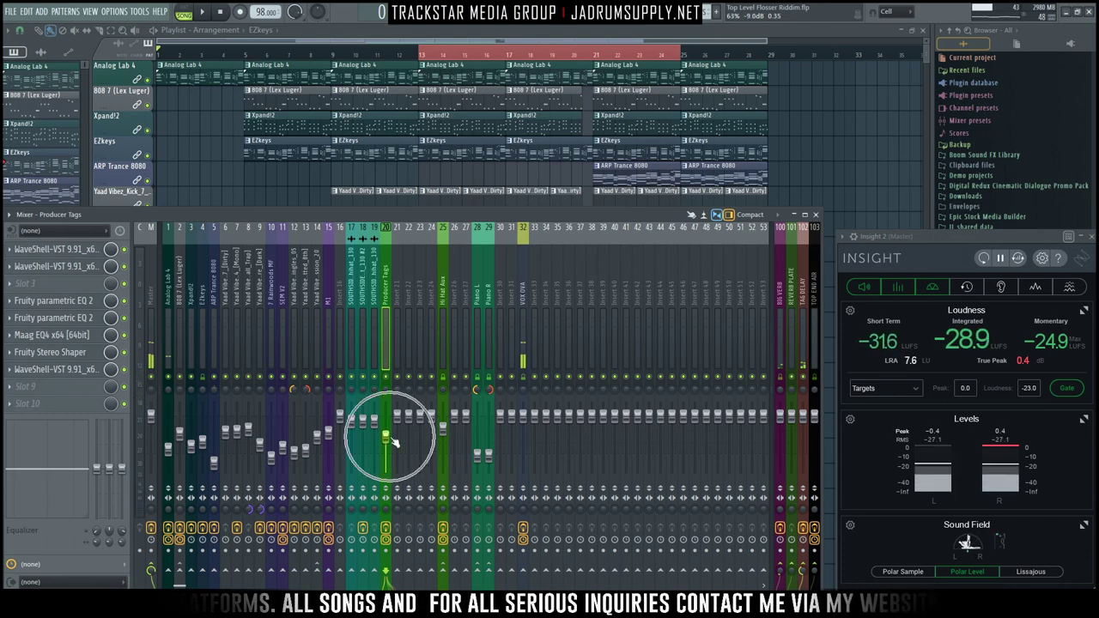
pyautogui.press('space')
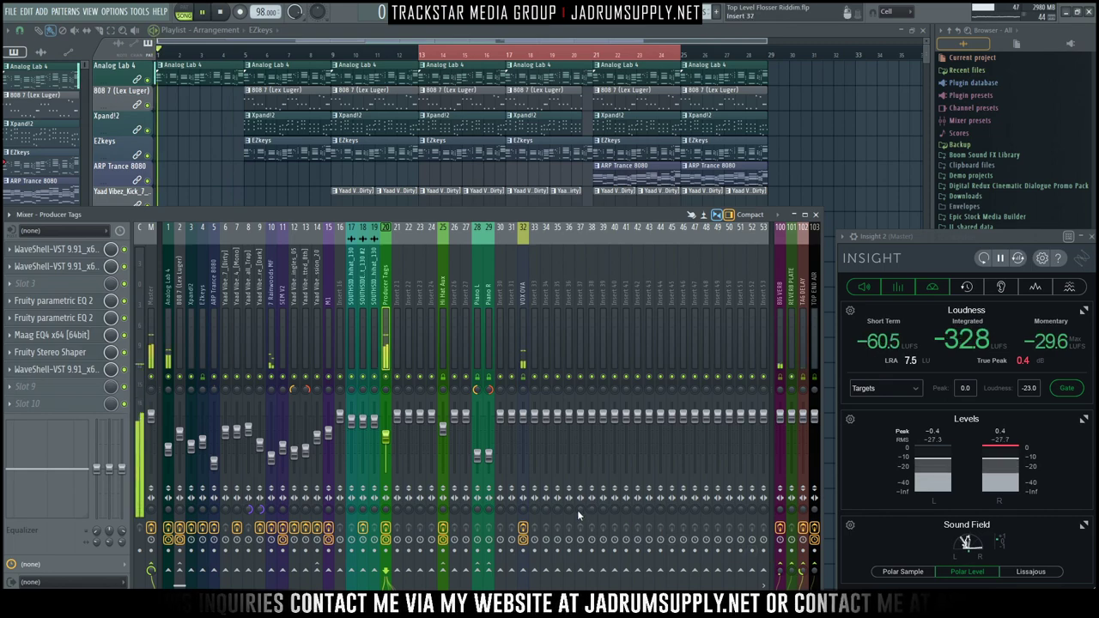
# Step: Clear the bars 13 to 25 selection in the playlist and add a marker named Intro at bar 1
pyautogui.click(814, 213)
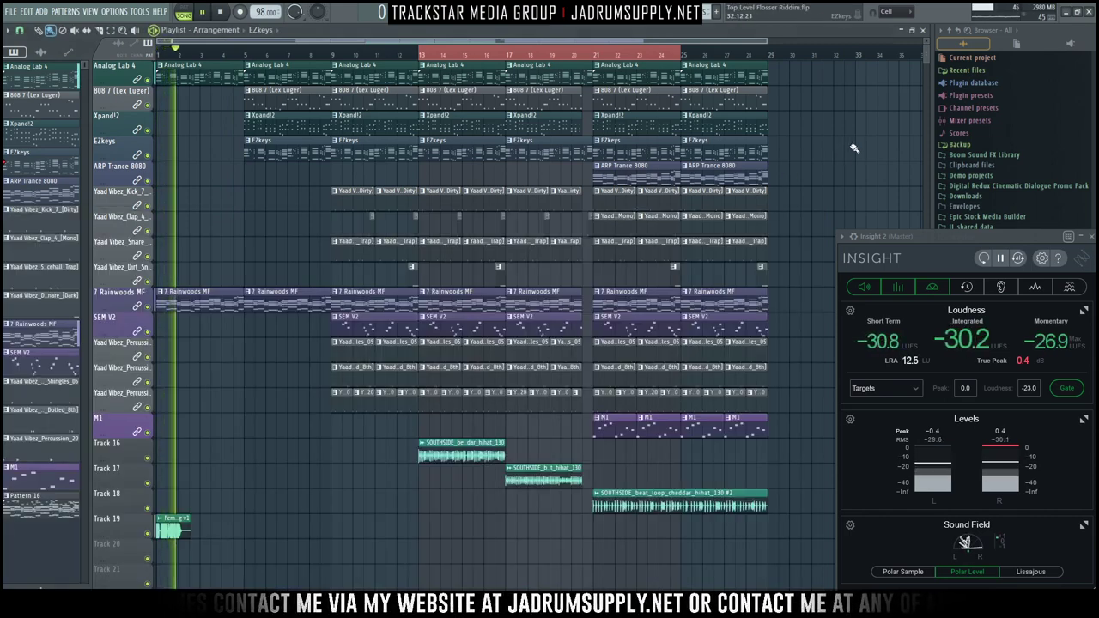
pyautogui.click(660, 64)
pyautogui.scroll(-2, 307, 62)
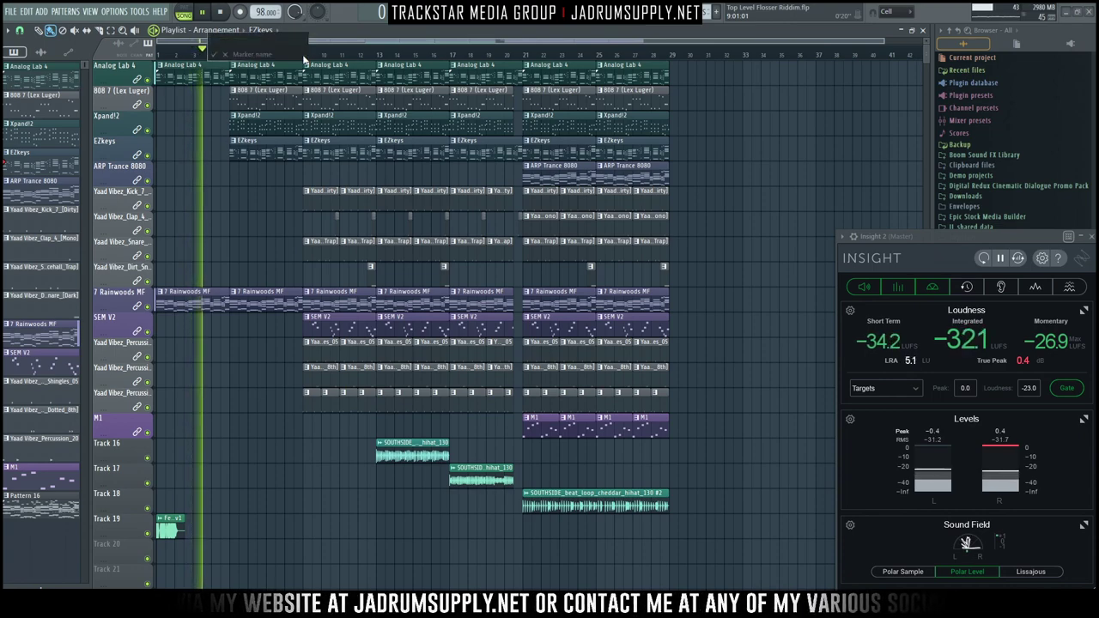
pyautogui.hotkey('alt', 't')
pyautogui.write('Intro')
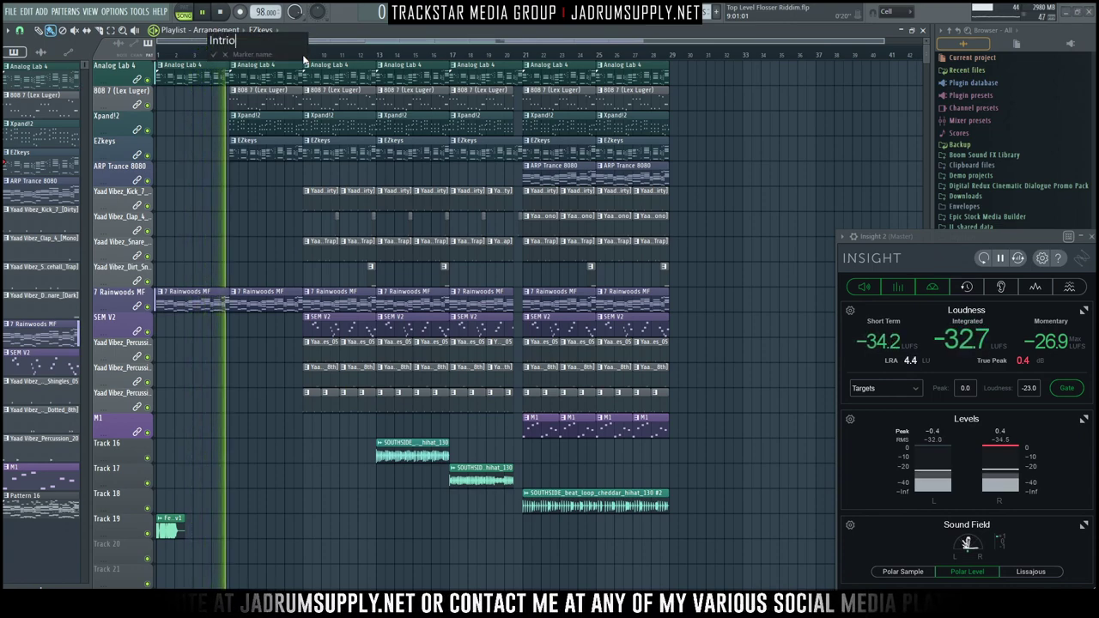
pyautogui.press('Return')
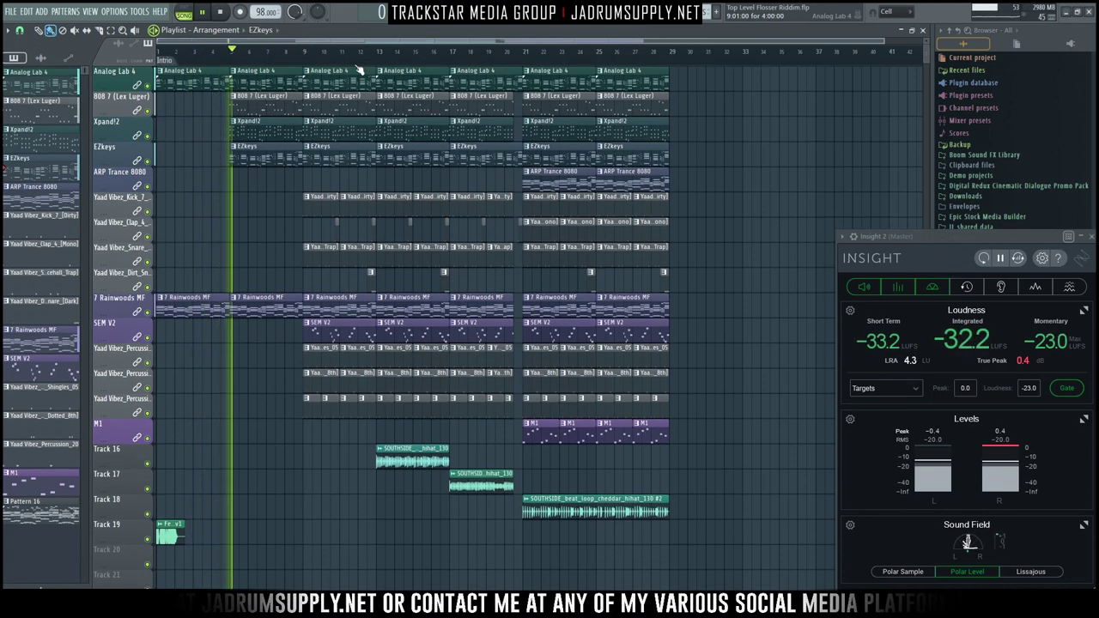
# Step: Add a timeline marker named Verse at bar 9
pyautogui.rightClick(305, 63)
pyautogui.click(321, 72)
pyautogui.write('Verse')
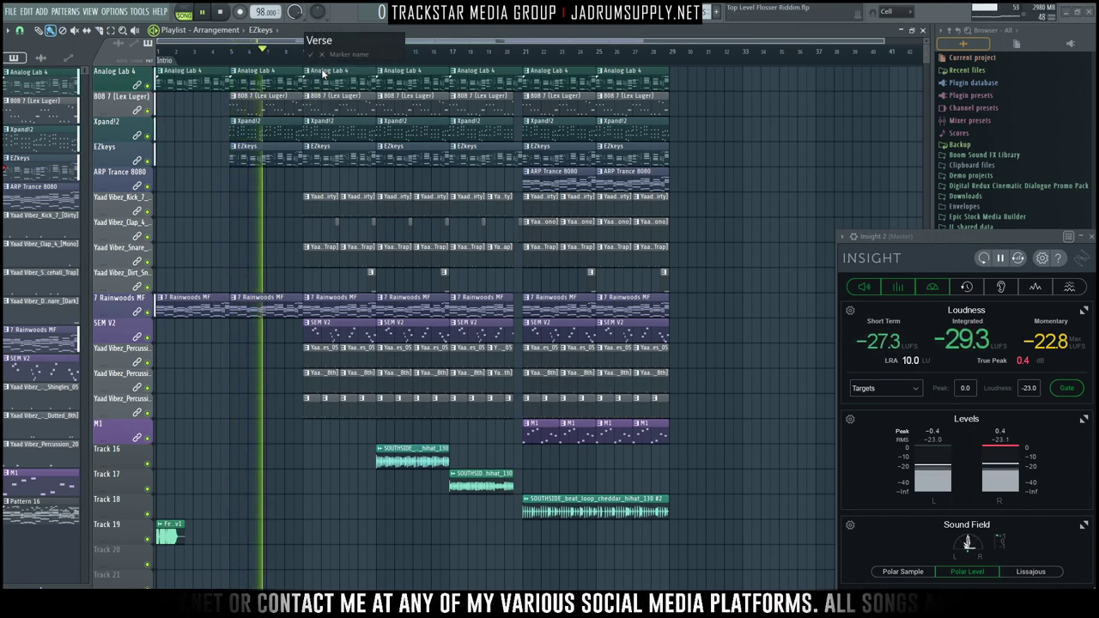
pyautogui.press('Return')
# Step: Add a timeline marker named Chorus at bar 21
pyautogui.rightClick(521, 62)
pyautogui.click(538, 73)
pyautogui.write('Chorus')
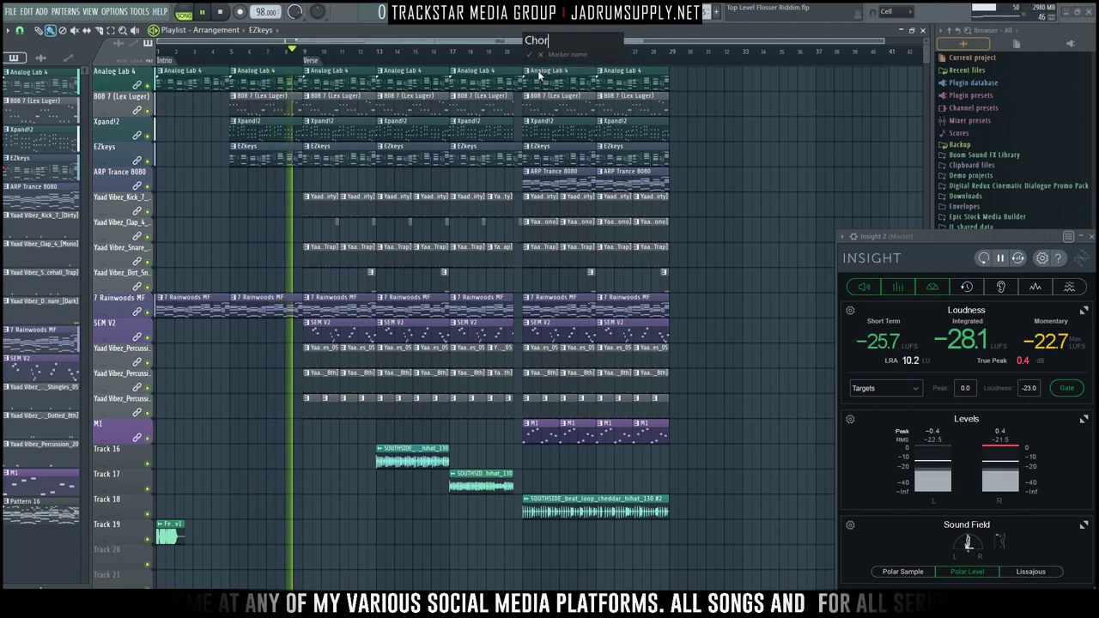
pyautogui.press('Return')
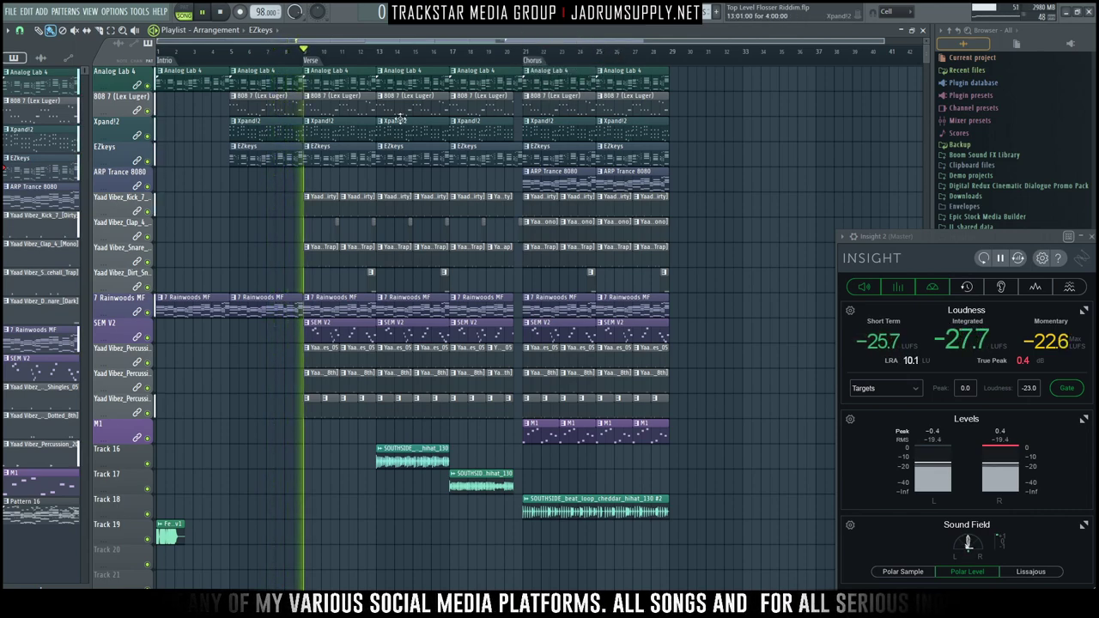
# Step: Place a loop at the Verse marker on bar 9 and bring the mixer back up
pyautogui.rightClick(311, 61)
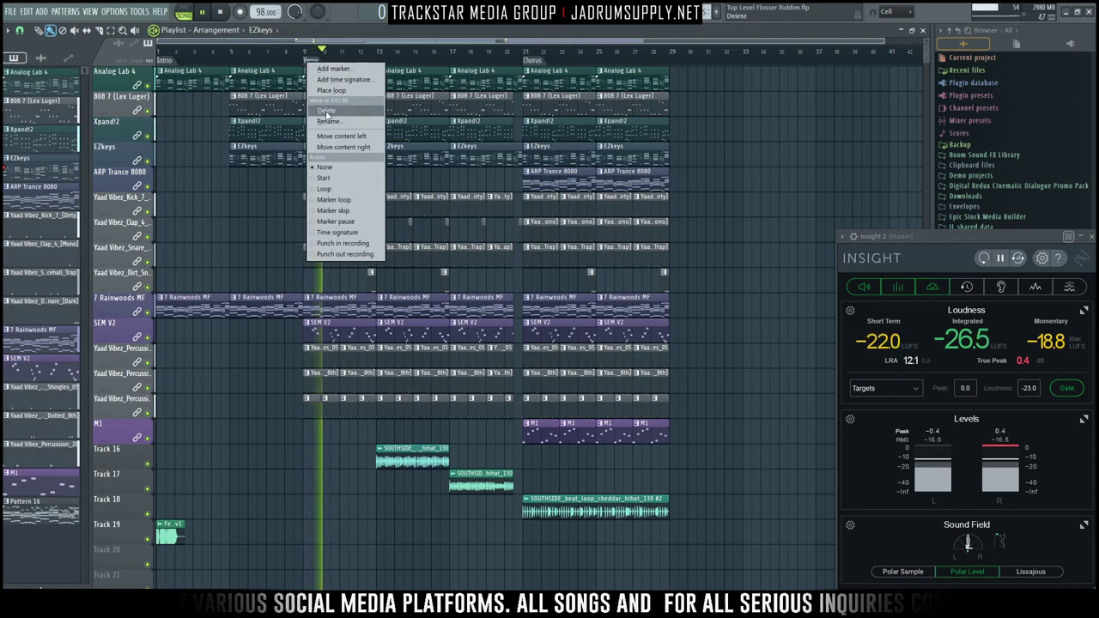
pyautogui.click(324, 90)
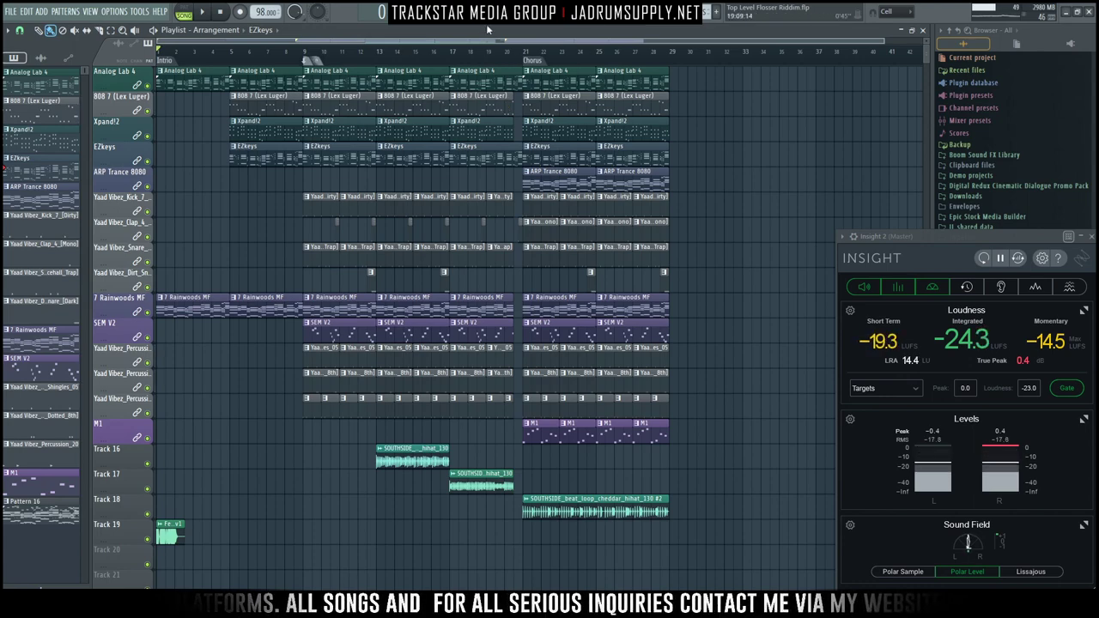
pyautogui.press('F9')
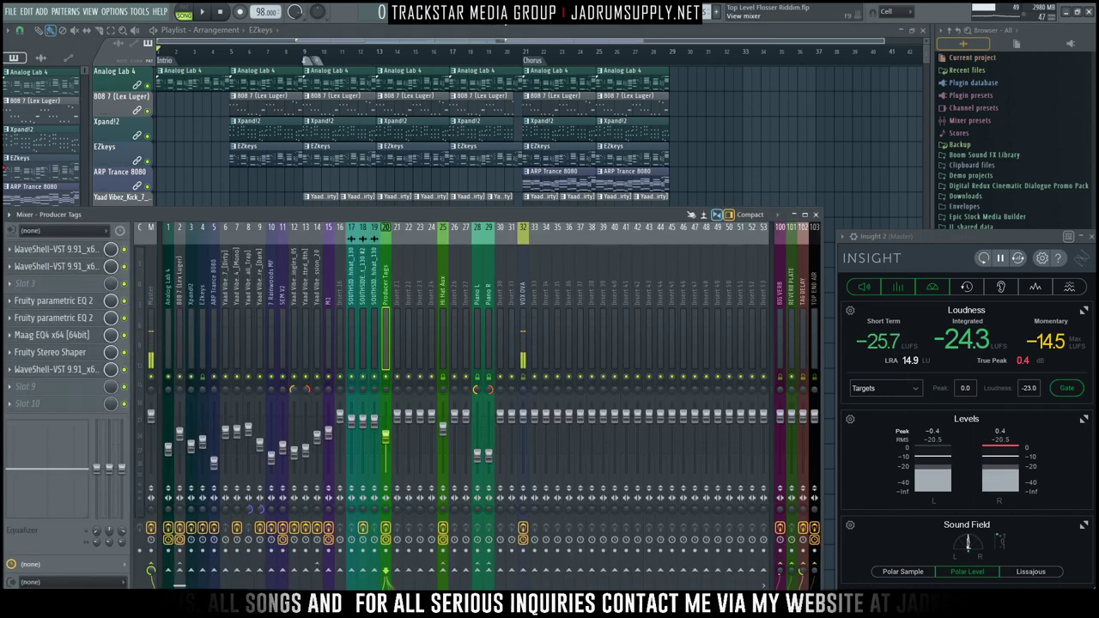
# Step: Look over the lower playlist tracks, select the Master track and play the song from the start
pyautogui.scroll(-8, 785, 118)
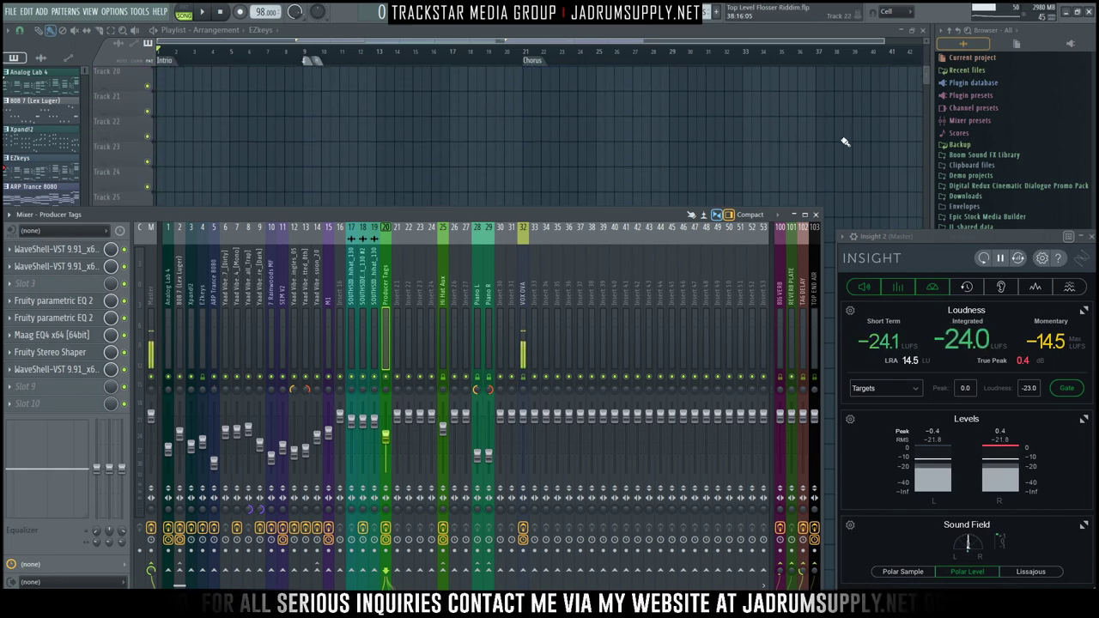
pyautogui.scroll(3, 400, 183)
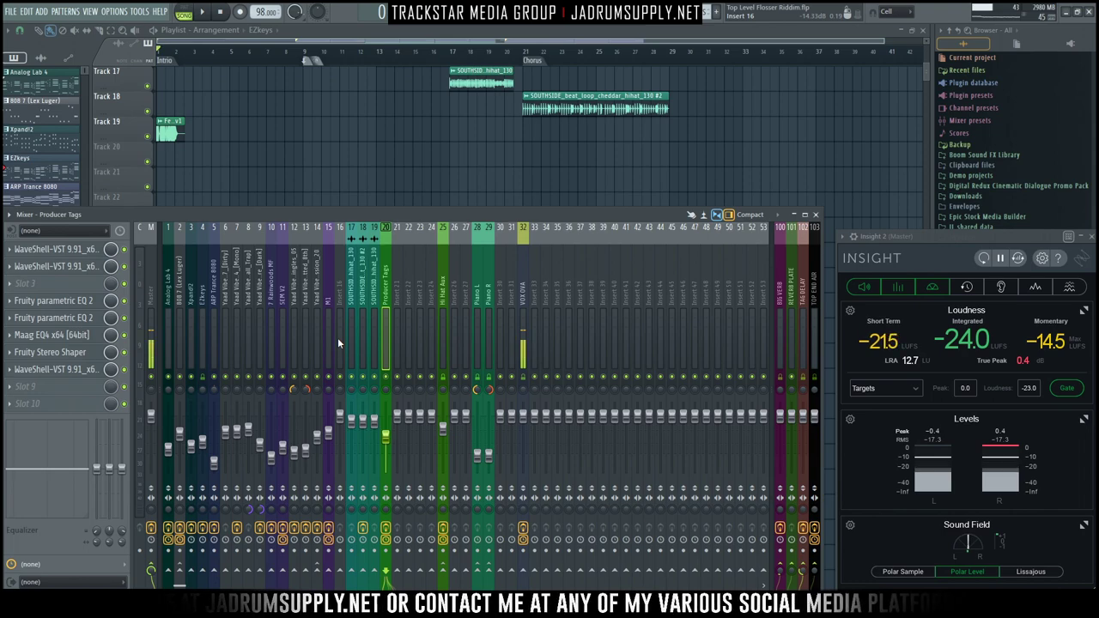
pyautogui.click(150, 303)
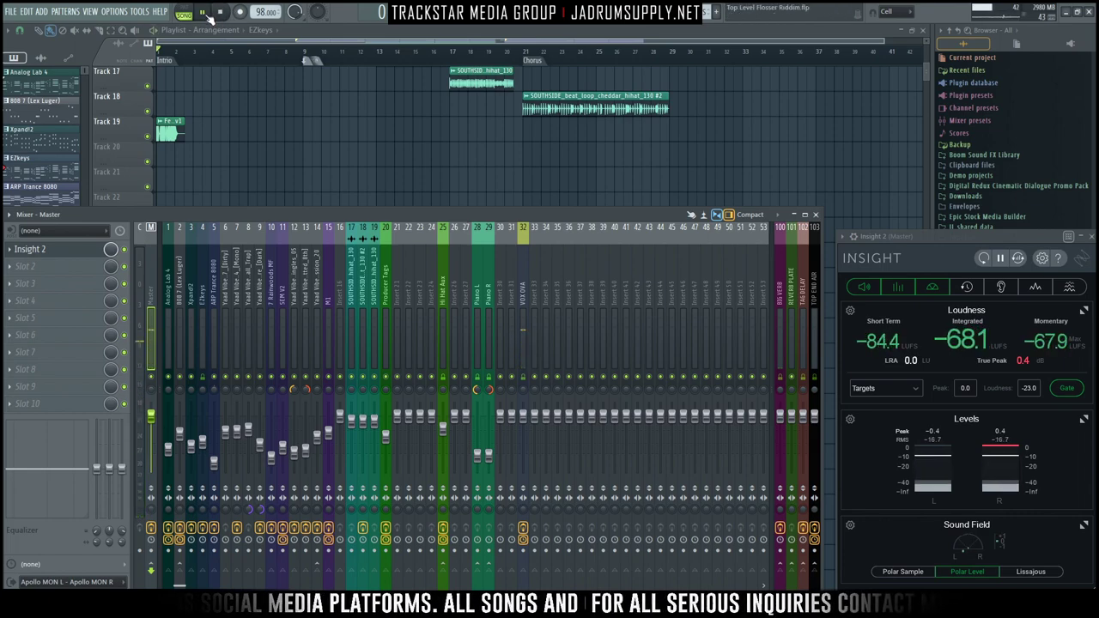
pyautogui.click(205, 13)
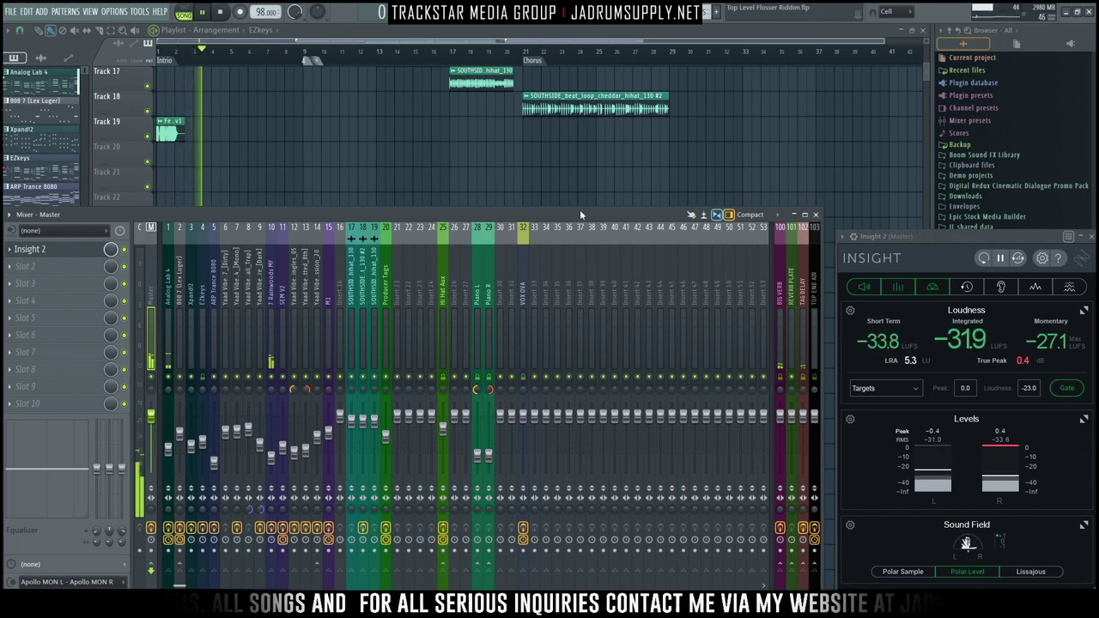
# Step: Return the playlist to its first tracks and shorten the mixer window so more of the arrangement shows above it
pyautogui.scroll(10, 707, 187)
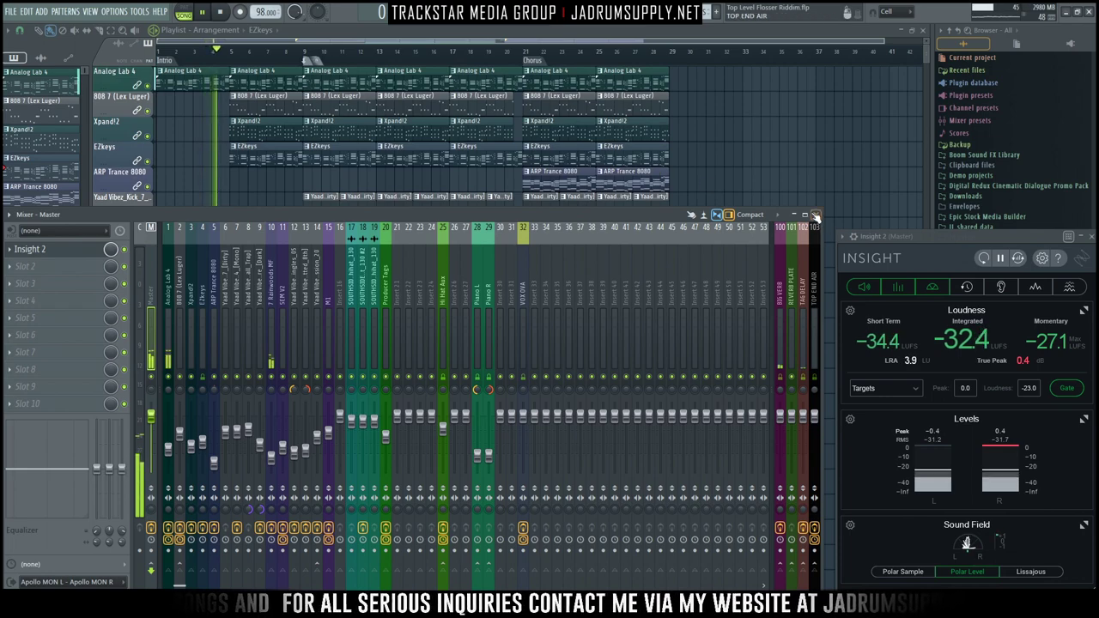
pyautogui.click(816, 215)
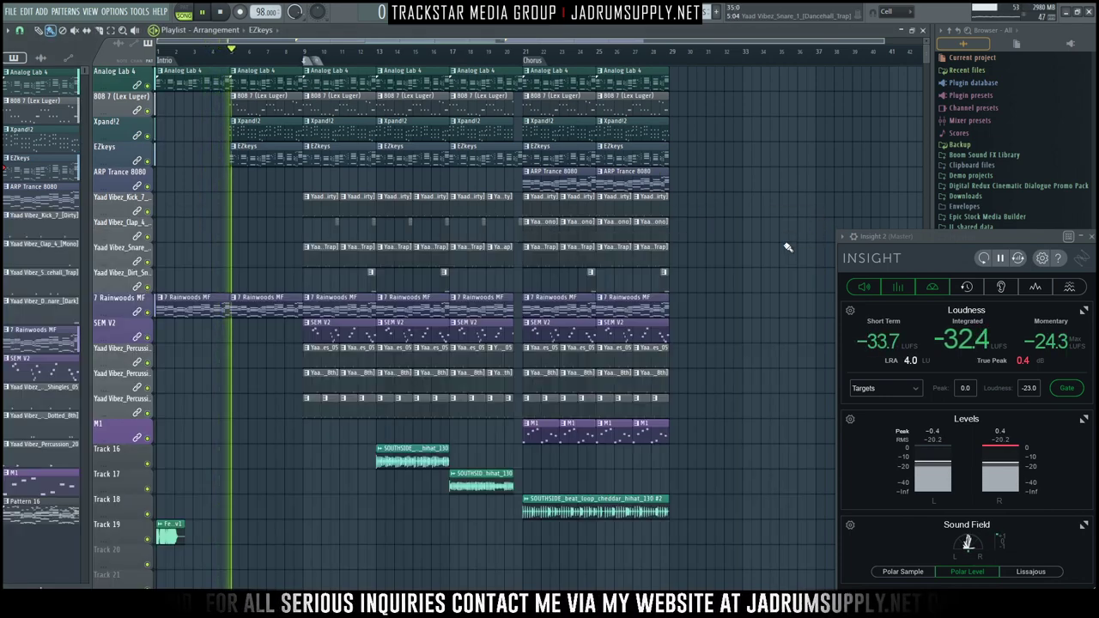
pyautogui.press('F9')
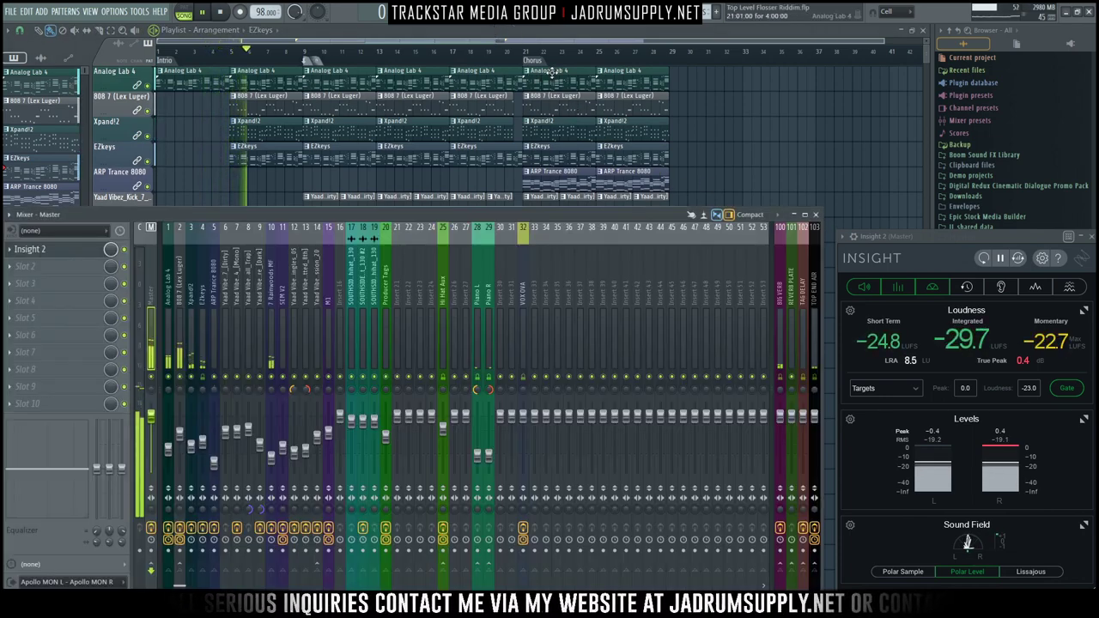
pyautogui.moveTo(603, 207); pyautogui.dragTo(635, 279)
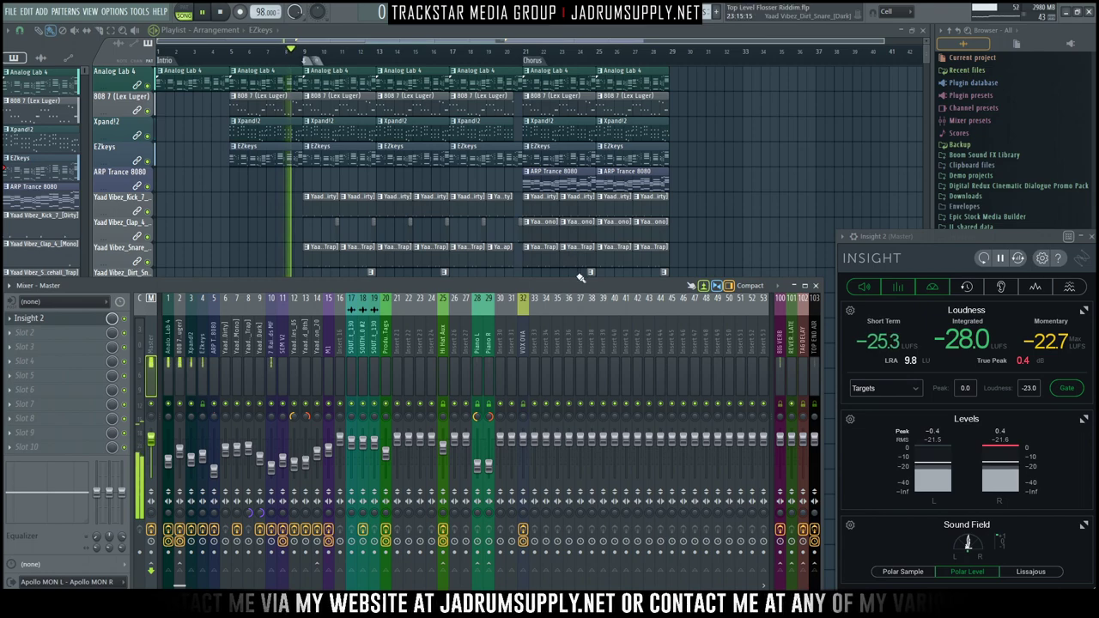